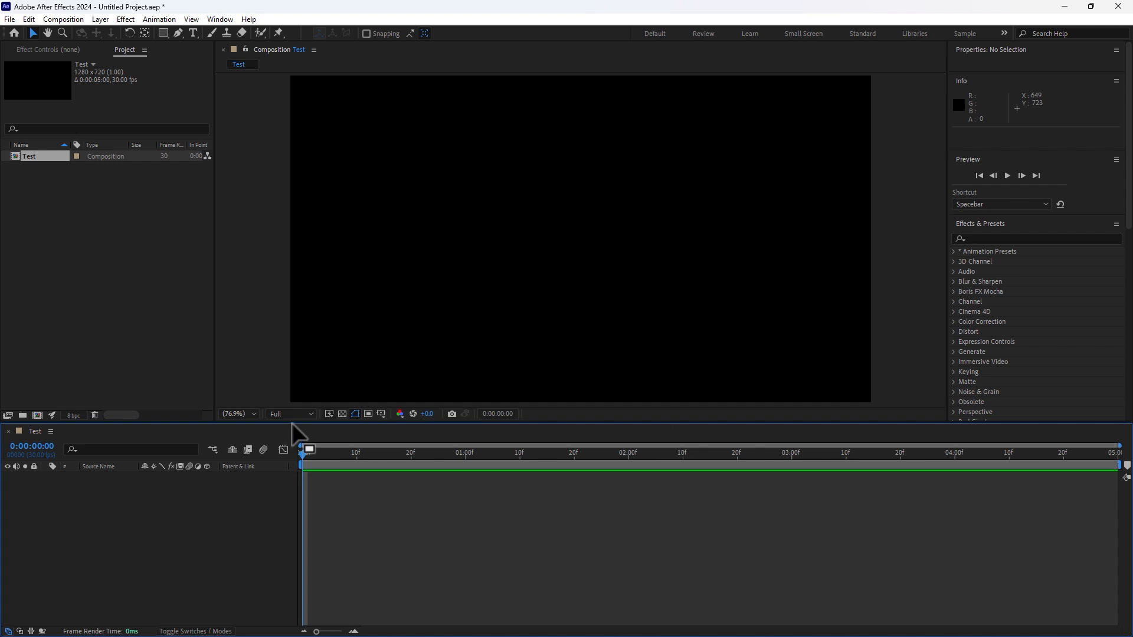
- Create a 1280 x 720 px solid named BG with the muted orange colour C78530
left_click_drag(295, 420, 296, 462)
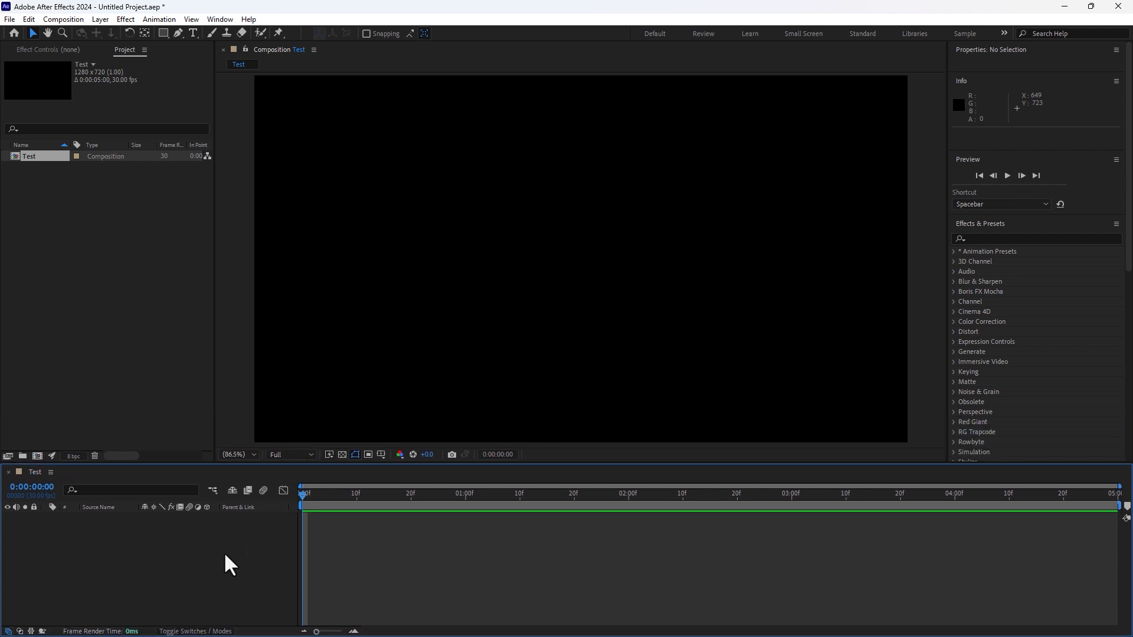
key("ctrl+y")
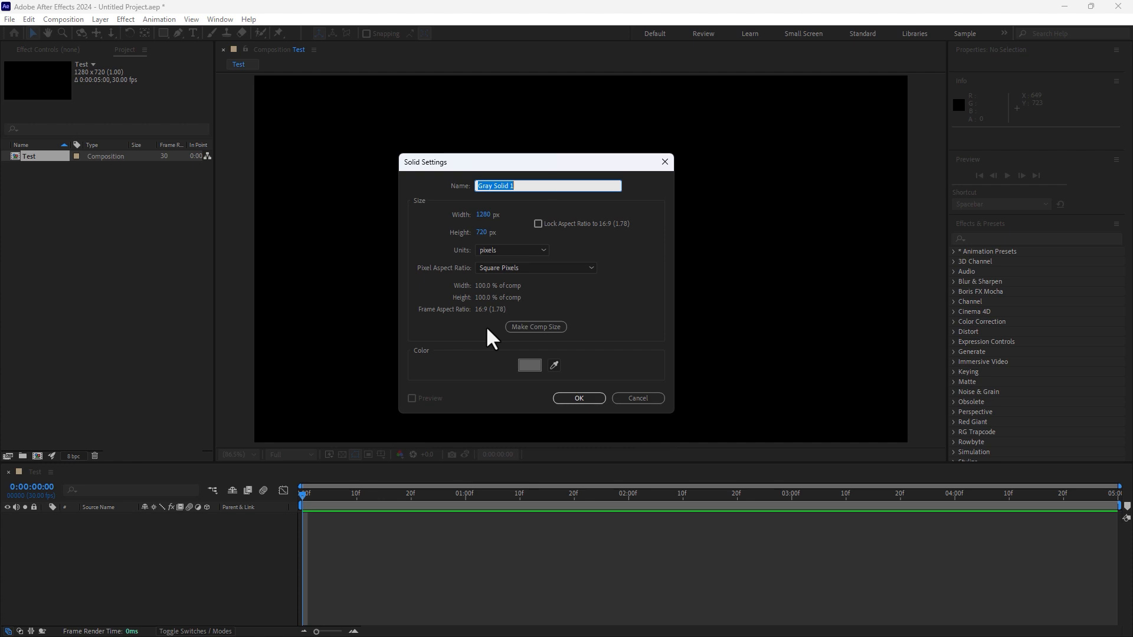
left_click(529, 365)
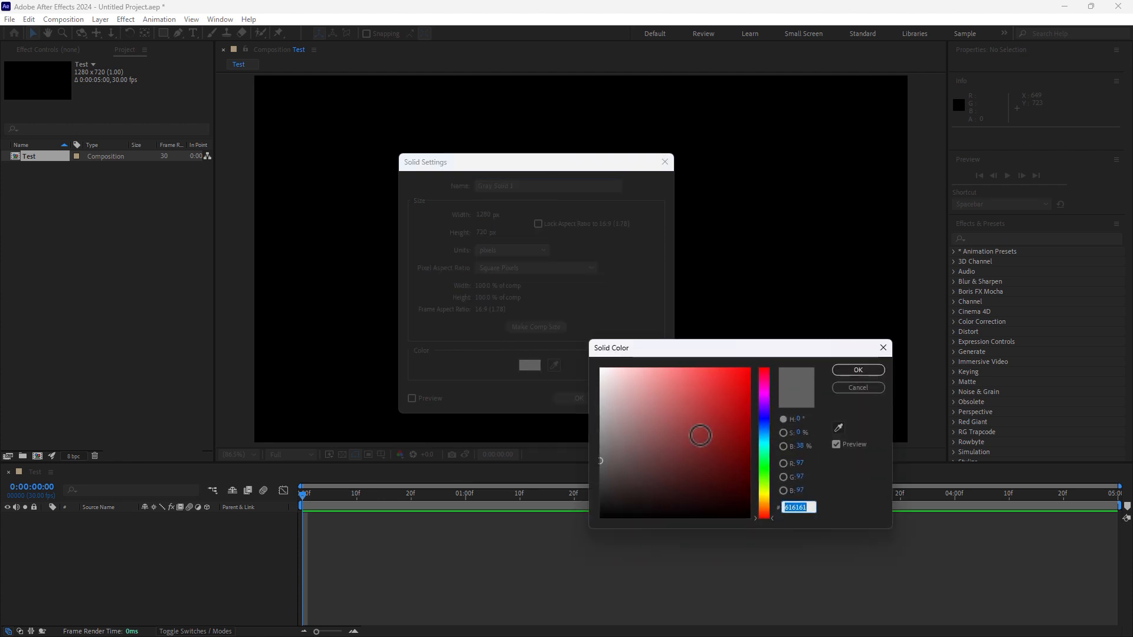
left_click_drag(770, 513, 775, 337)
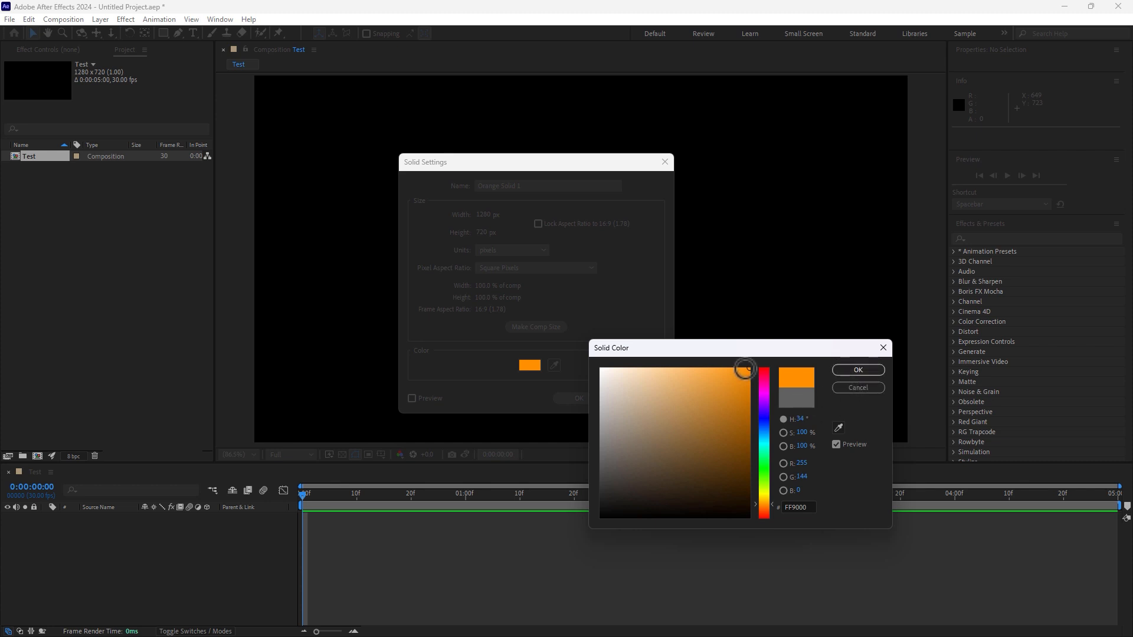
mouse_move(741, 375)
left_mouse_down()
mouse_move(718, 413)
mouse_move(700, 395)
mouse_move(723, 403)
mouse_move(712, 400)
left_mouse_up()
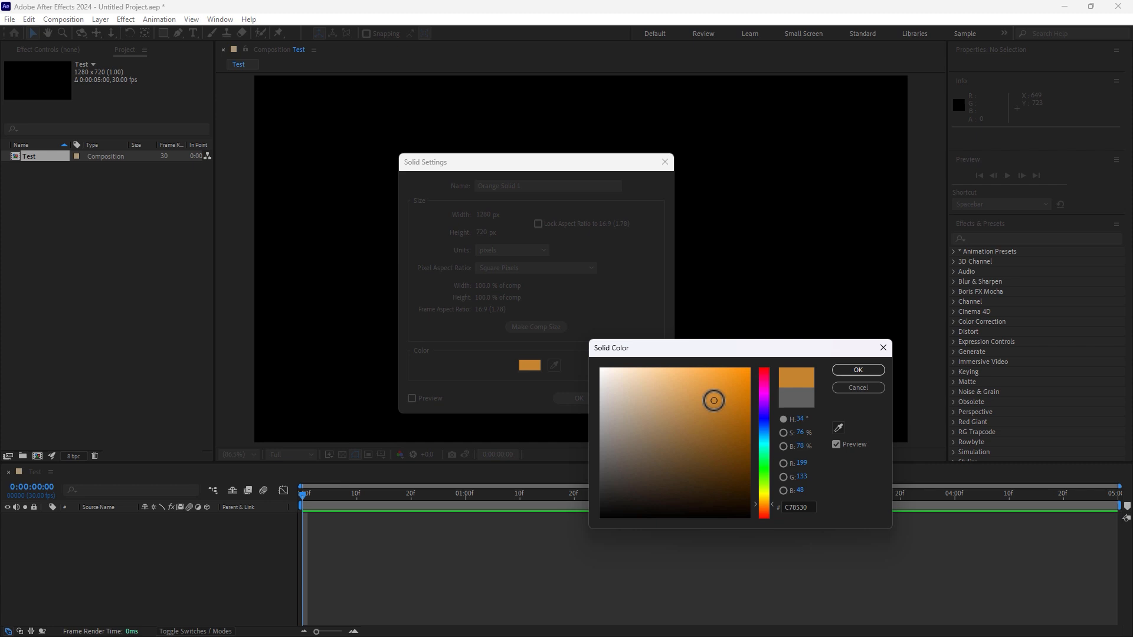
left_click(856, 372)
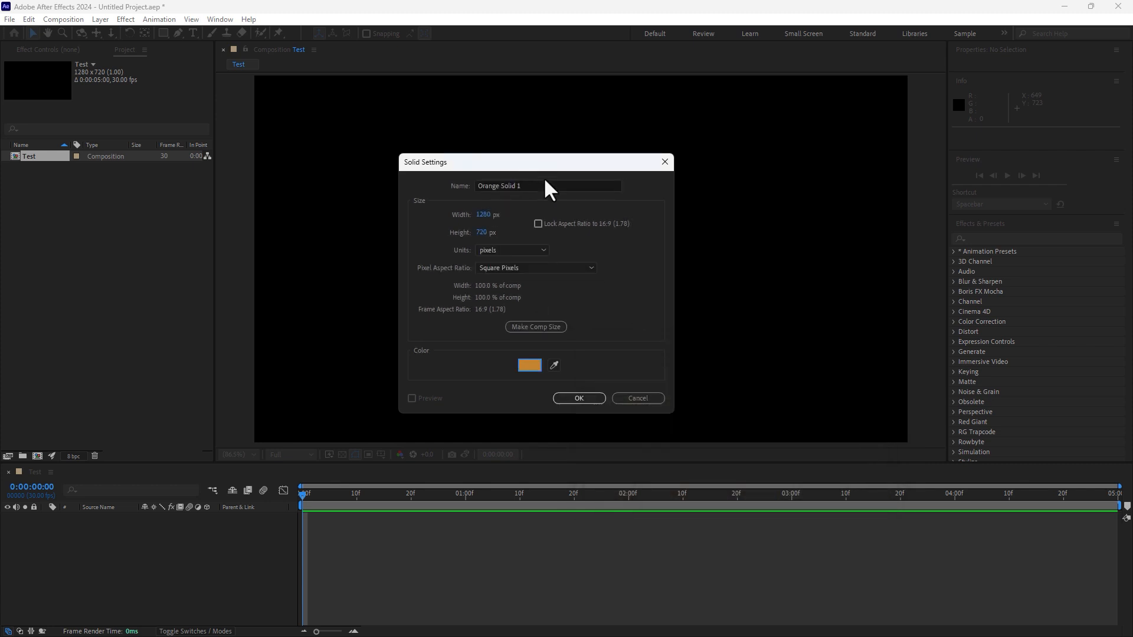
left_click_drag(540, 184, 377, 181)
type("BG")
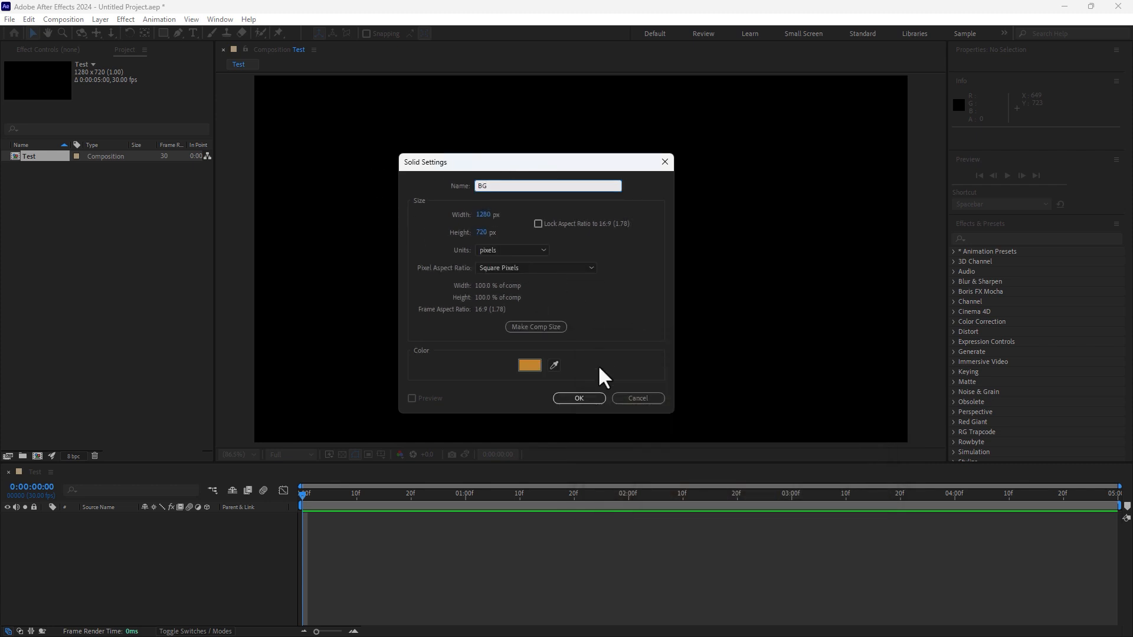
left_click(578, 398)
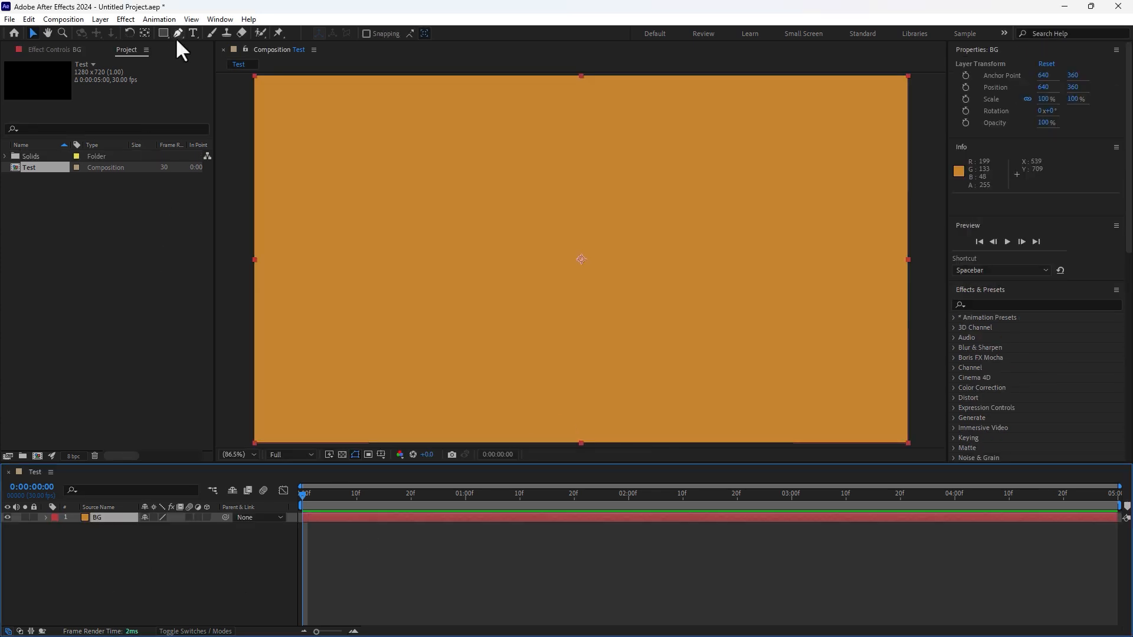
- Add a text layer reading "Test" near the middle of the composition and give it the dark grey fill 444444
left_click(192, 33)
left_click(574, 270)
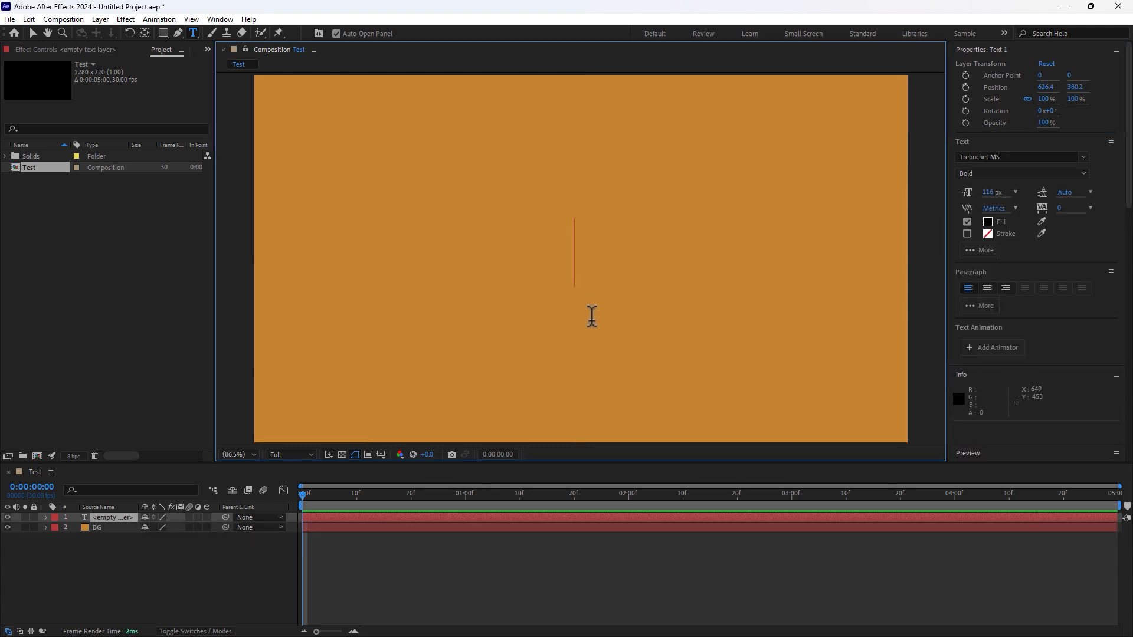
type("Test")
key("Escape")
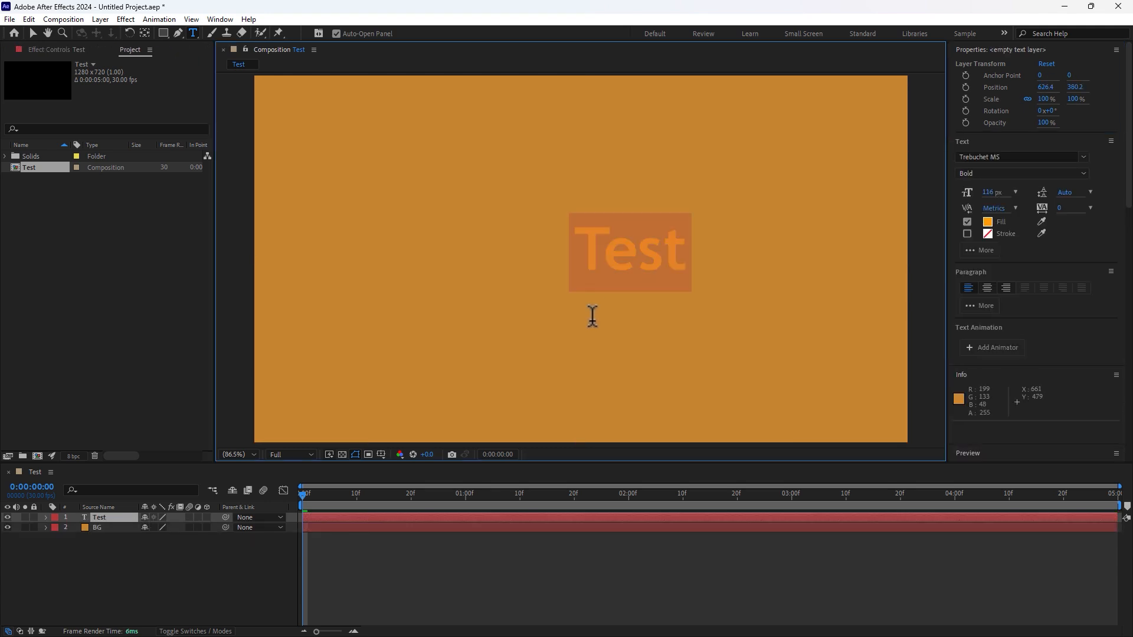
left_click(986, 222)
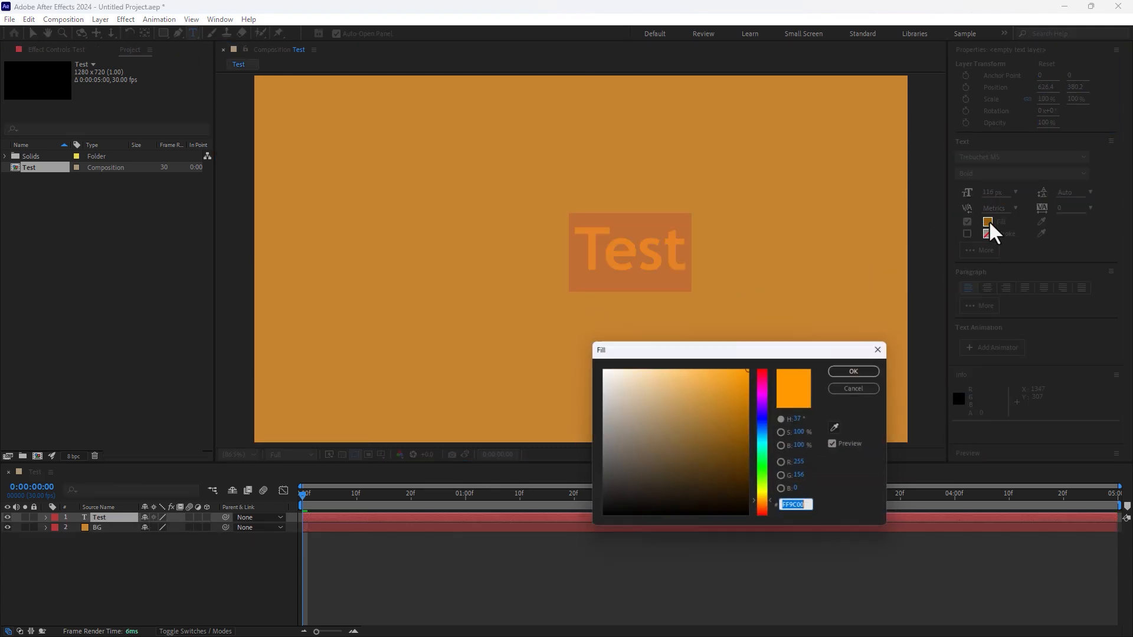
left_click_drag(666, 455, 563, 475)
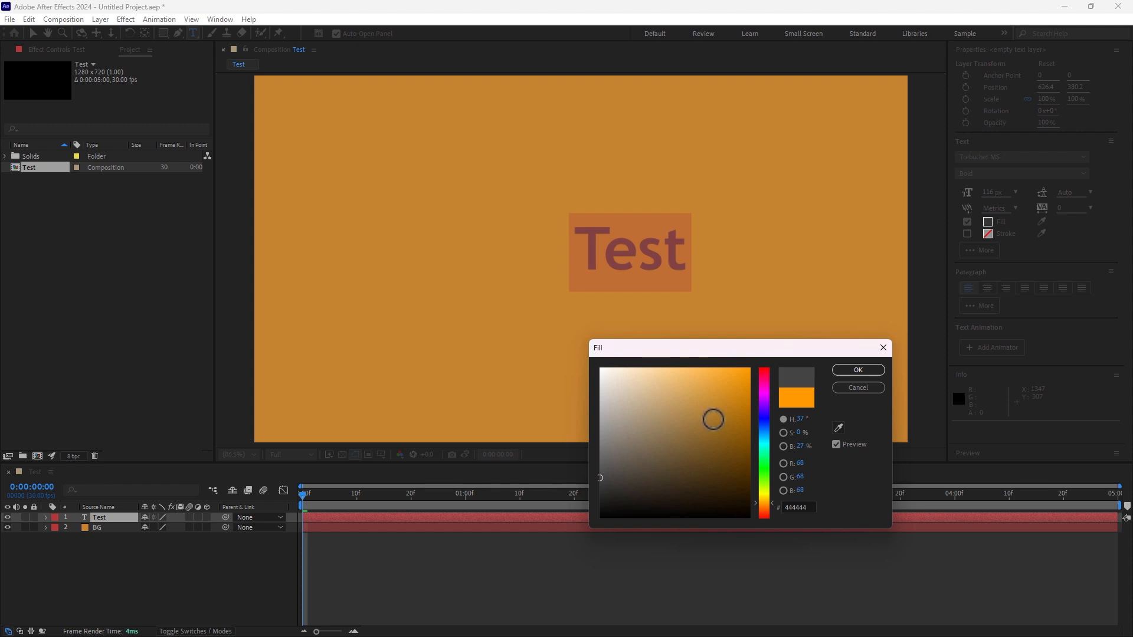
left_click(859, 369)
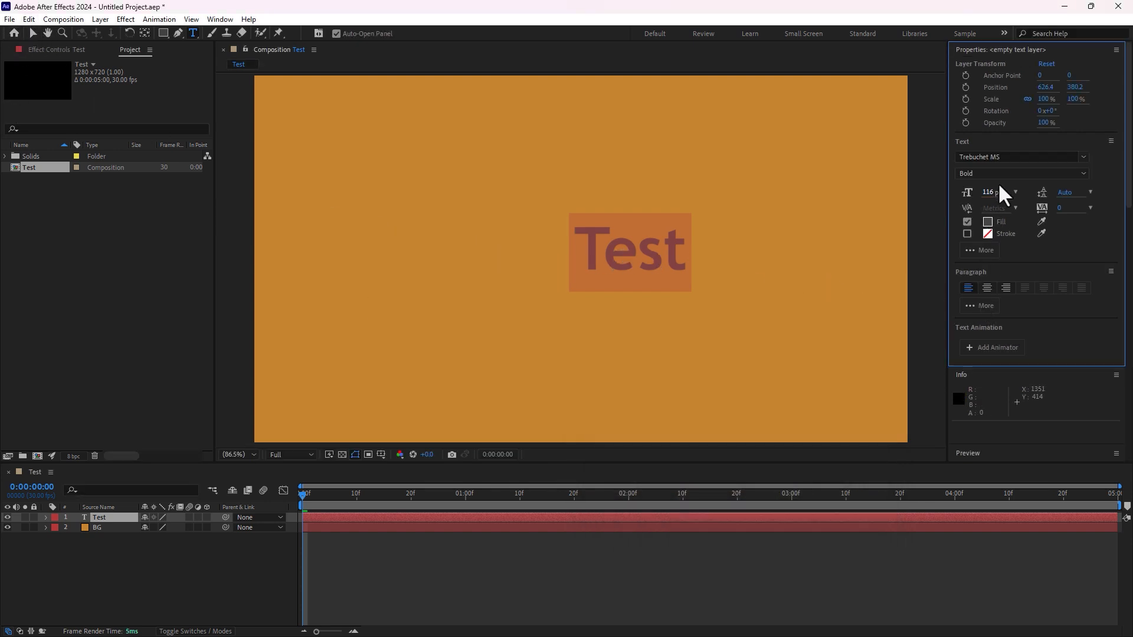
- Turn on All Caps for the Test text
scroll(1075, 265, "down", 5)
scroll(1081, 283, "up", 5)
left_click(978, 250)
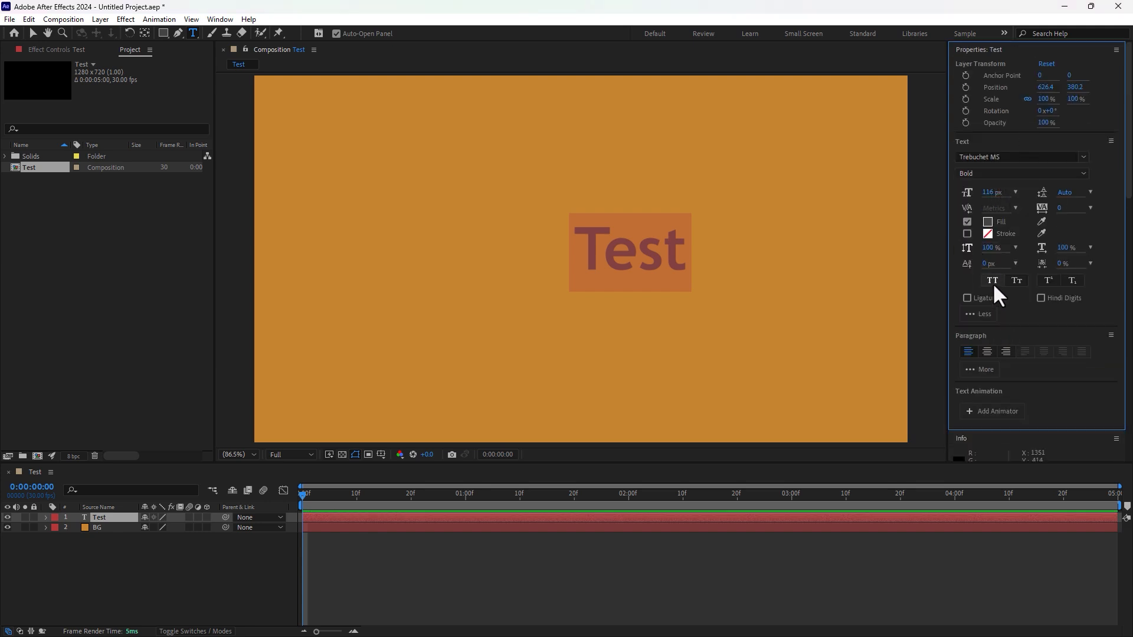
left_click(992, 281)
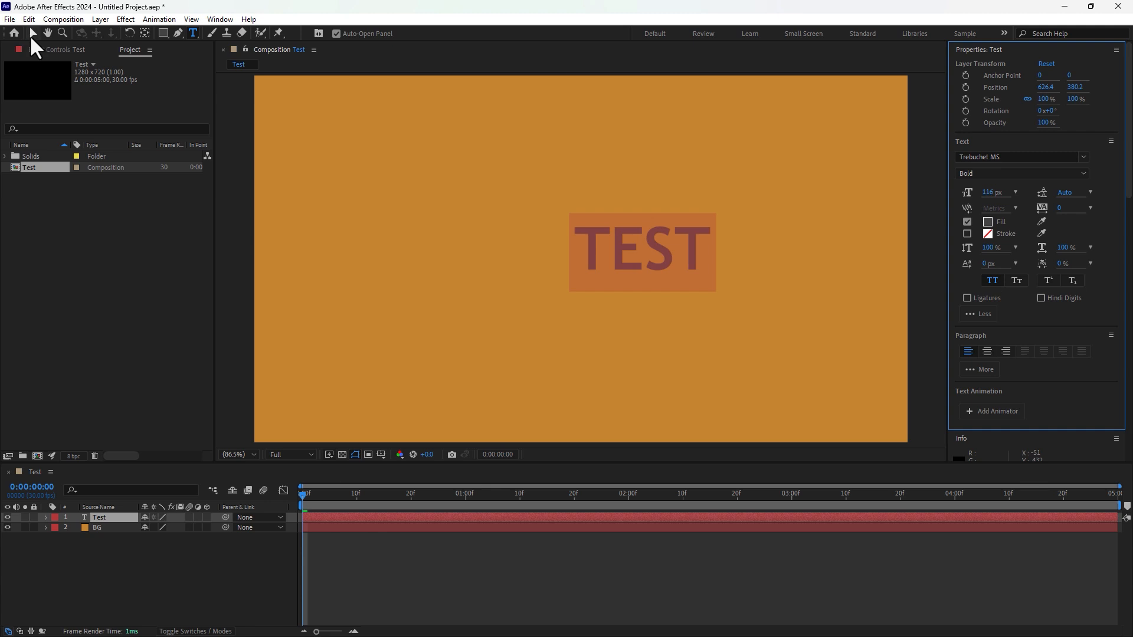
left_click(1083, 173)
left_click(1081, 171)
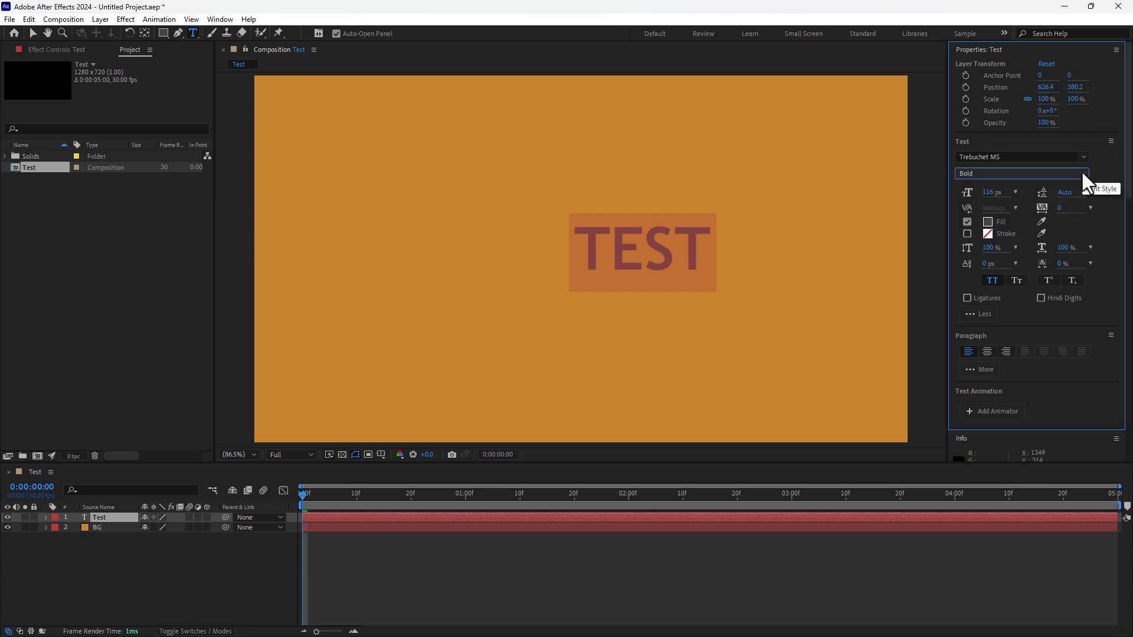
- Set the text's font size to 240 px and move it to the frame's centre, at a position of about 370, 422
left_click_drag(988, 193, 1062, 192)
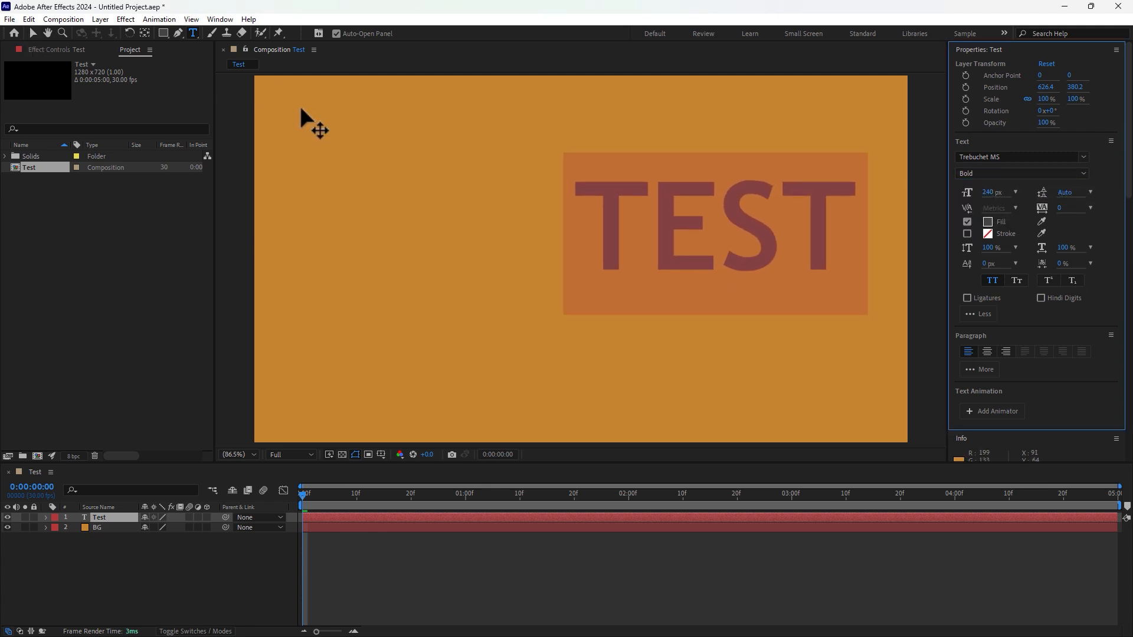
left_click(33, 33)
left_click_drag(666, 227, 535, 252)
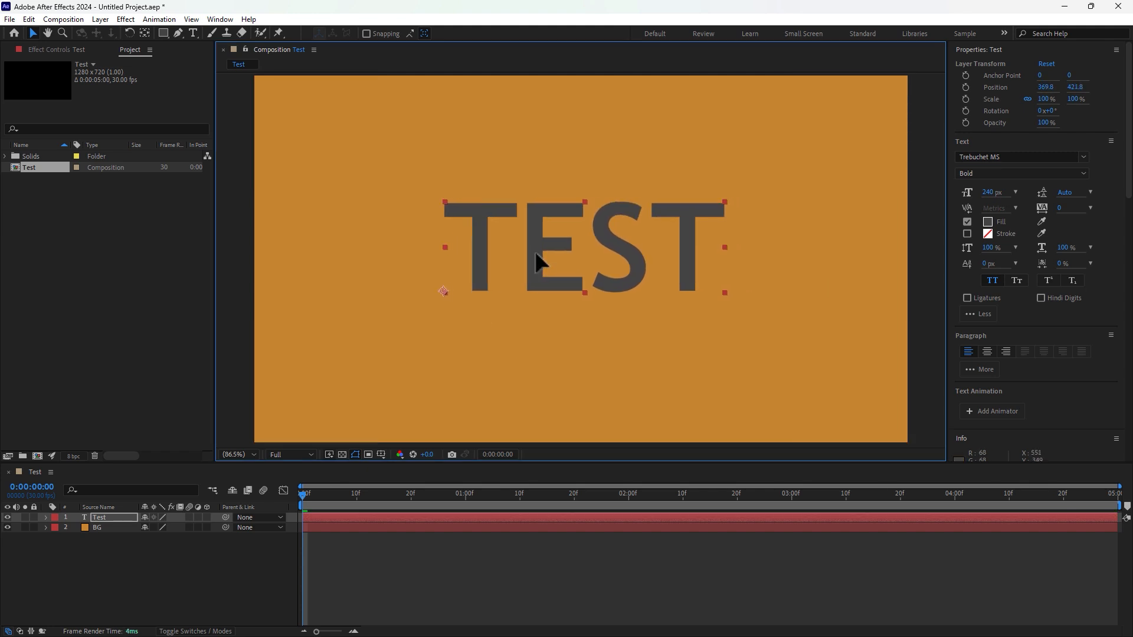
- Look through the layer styles available for the Test text layer
left_click(101, 19)
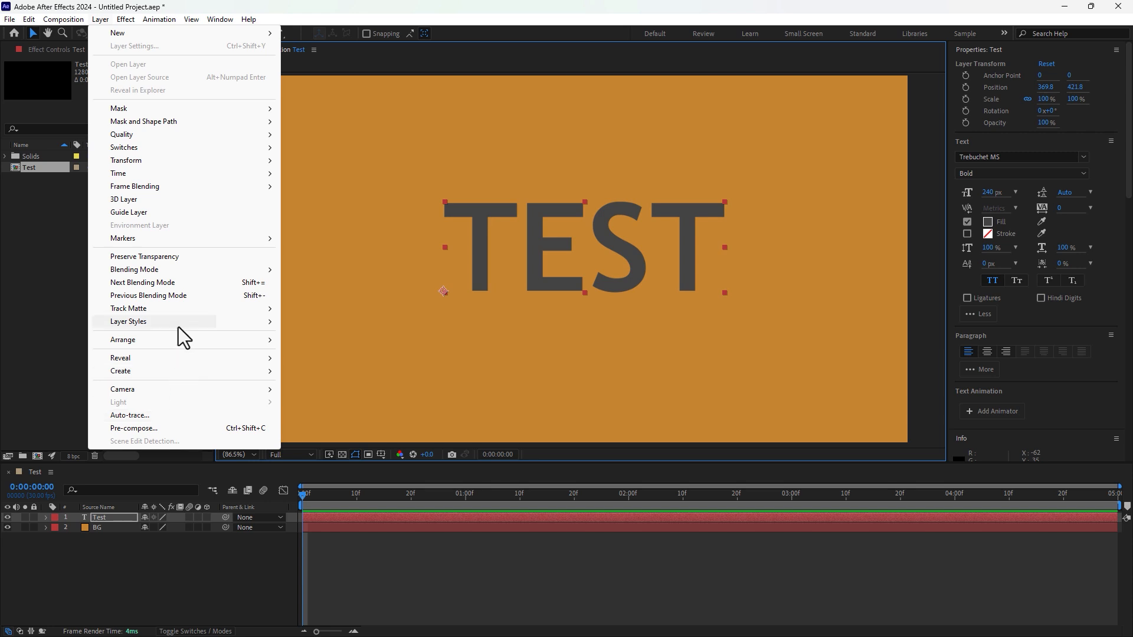
mouse_move(189, 314)
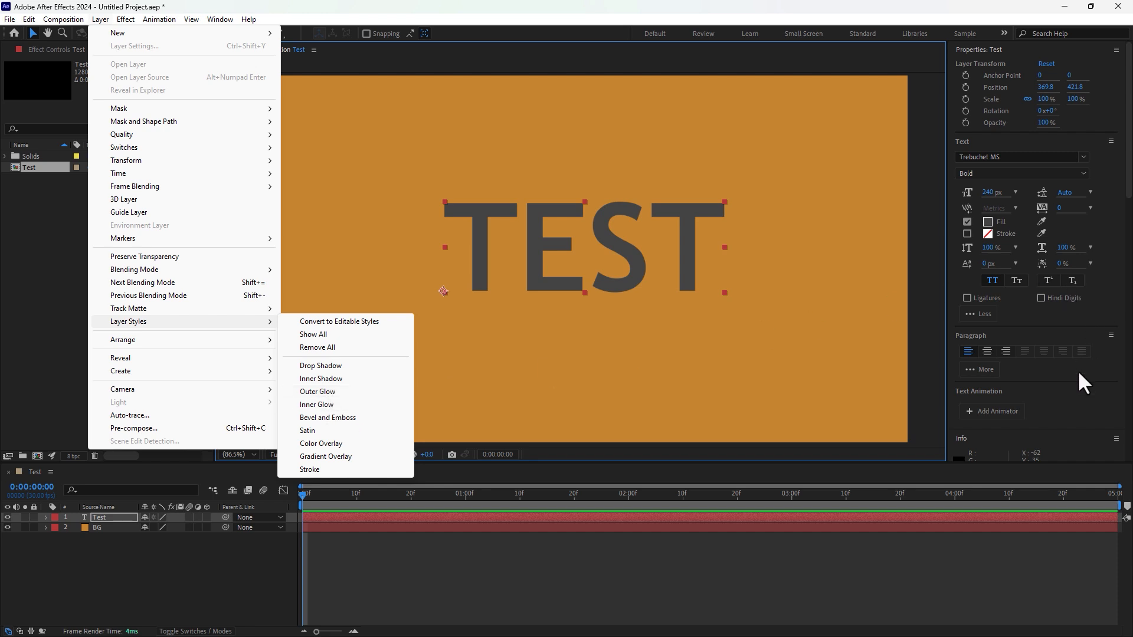
left_click(1127, 372)
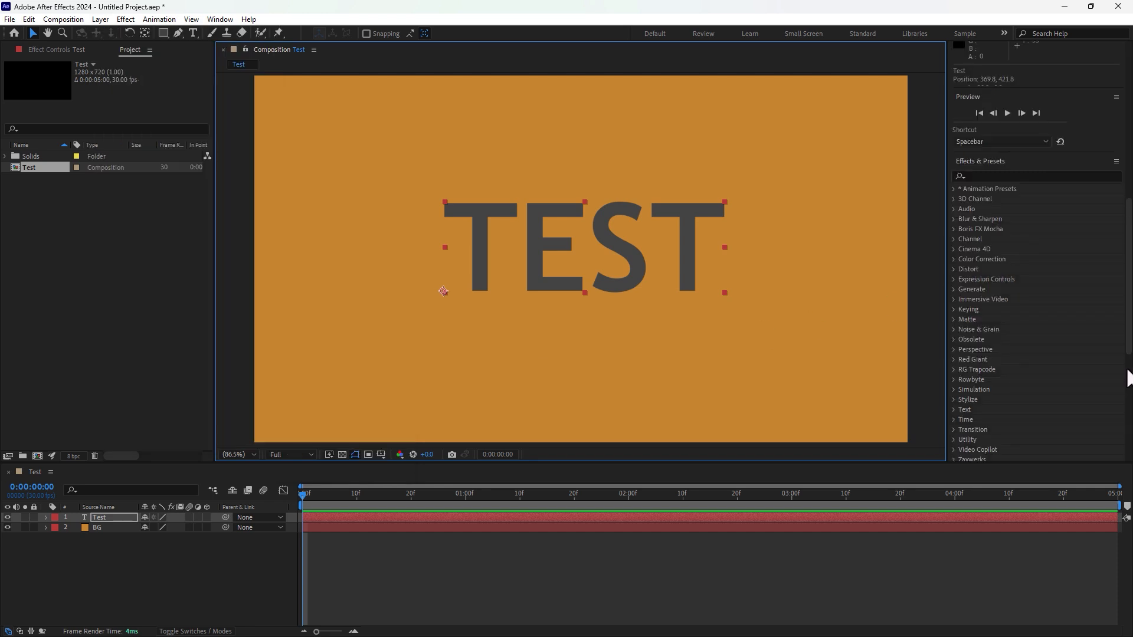
- Search the effects and presets for "inn" to check for inner shadow or glow effects
left_click(1028, 173)
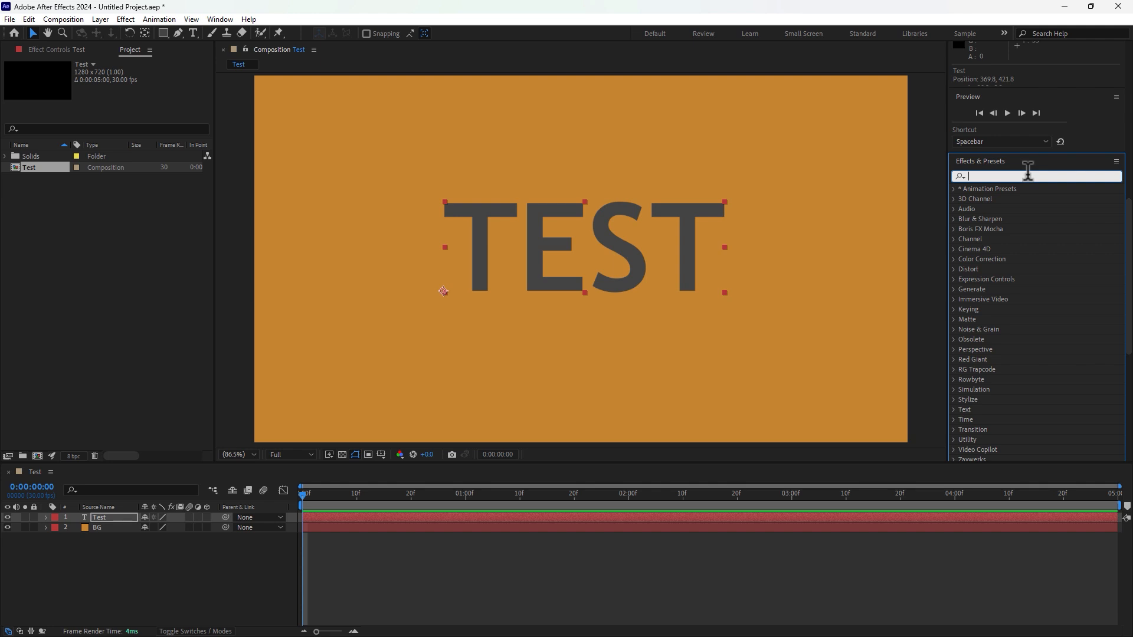
type("ibb")
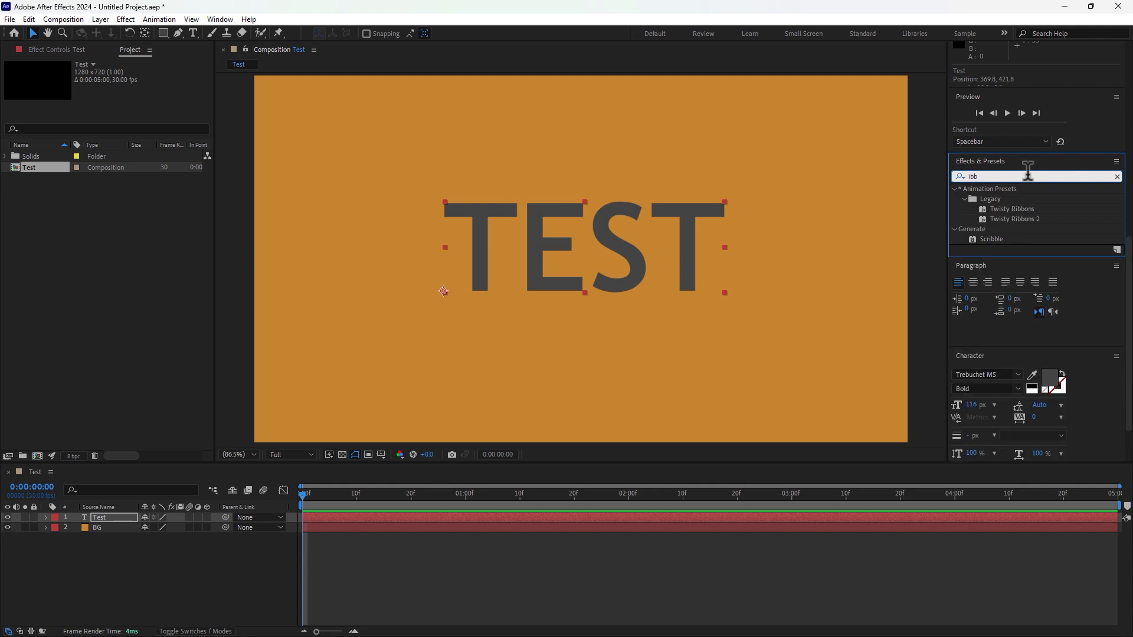
type("er")
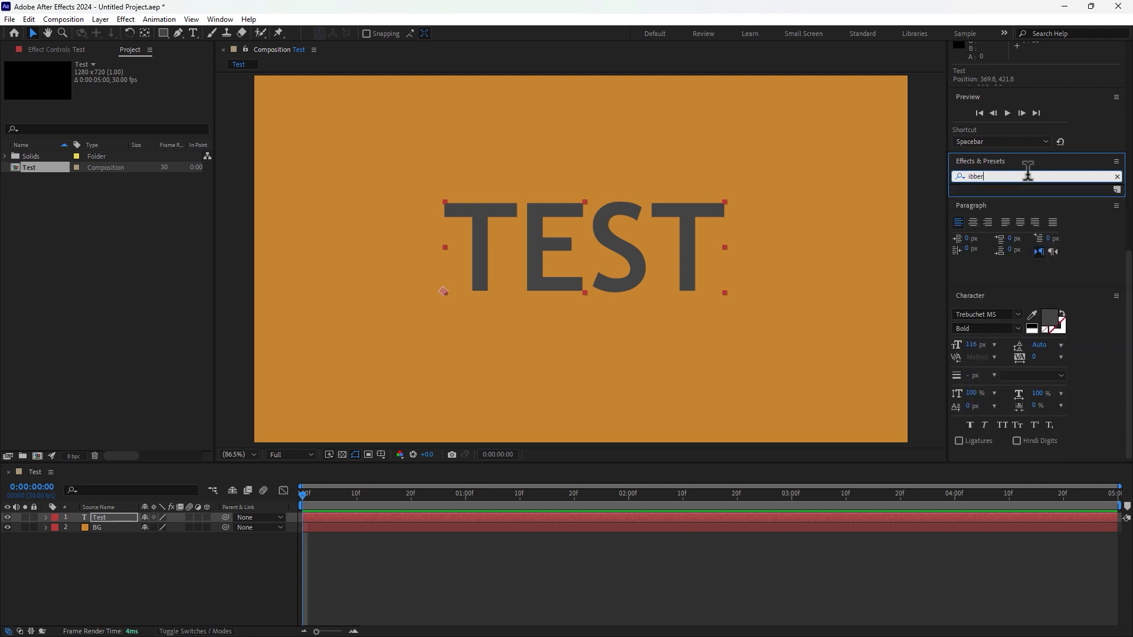
key("BackSpace")
key("BackSpace")
key("BackSpace")
key("BackSpace")
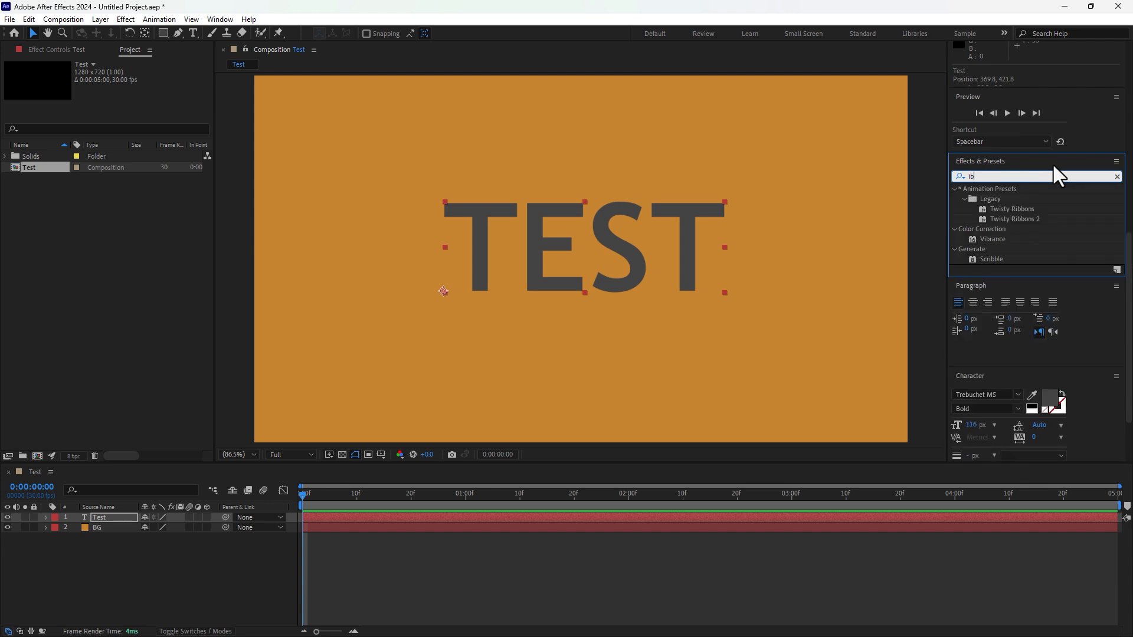
type("nn")
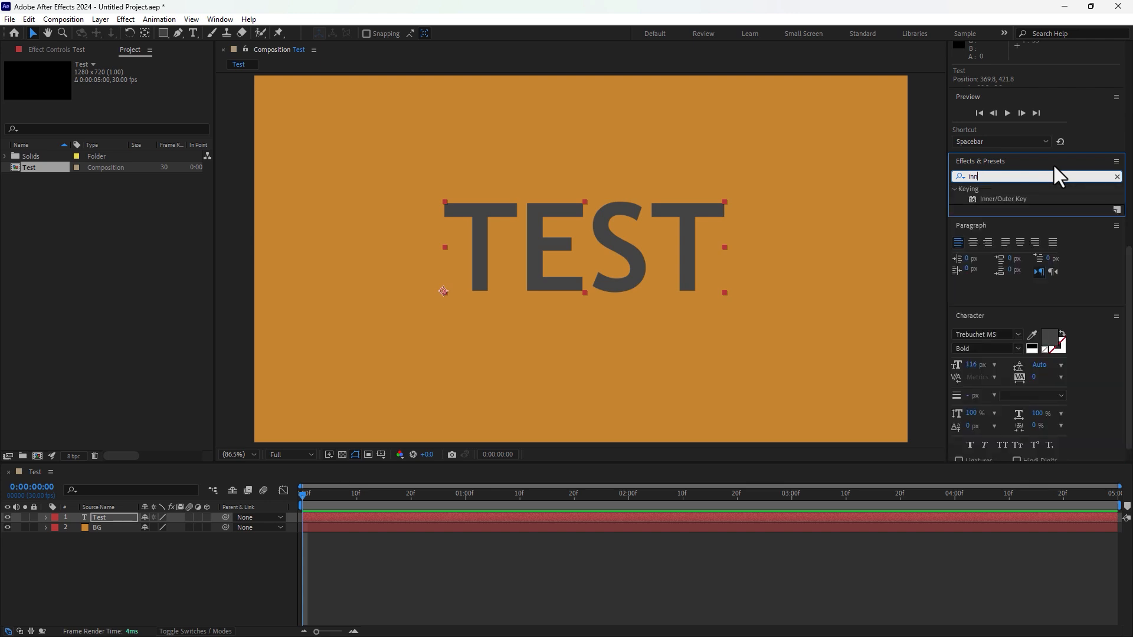
key("BackSpace")
key("BackSpace")
key("BackSpace")
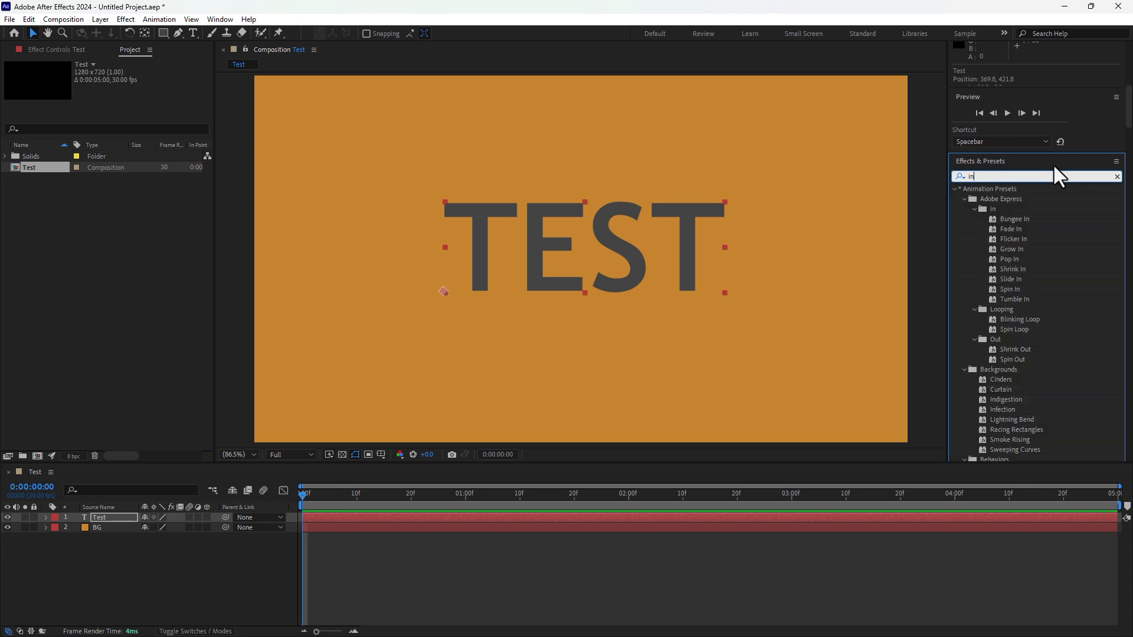
- Search the effects and presets for "outer", and clear the search
type("ou")
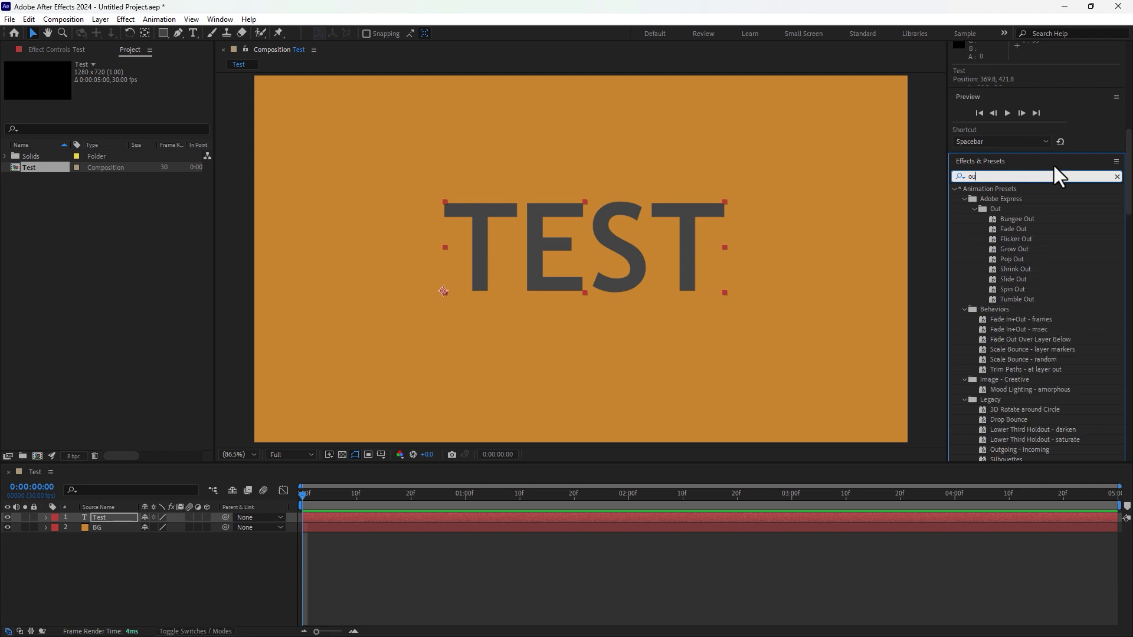
type("trt")
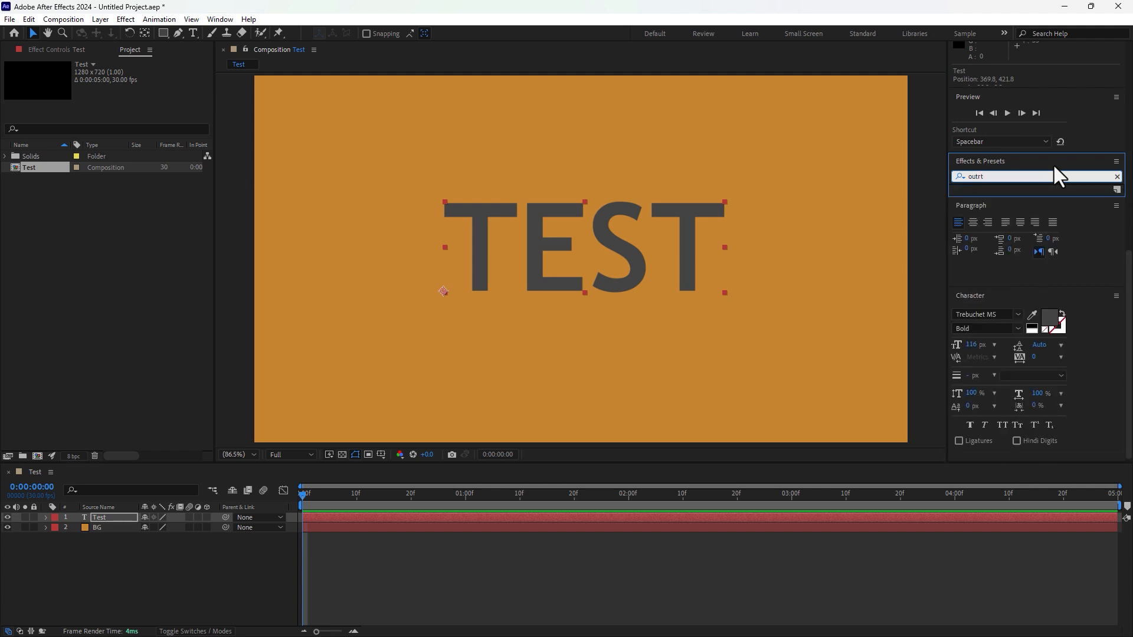
key("BackSpace")
key("BackSpace")
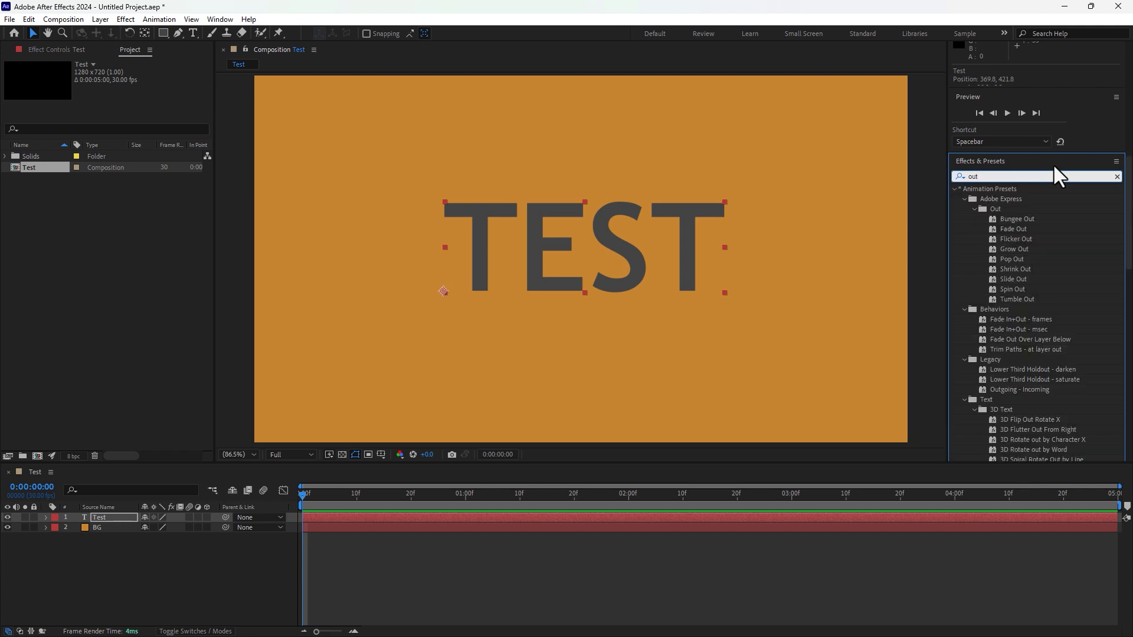
type("er")
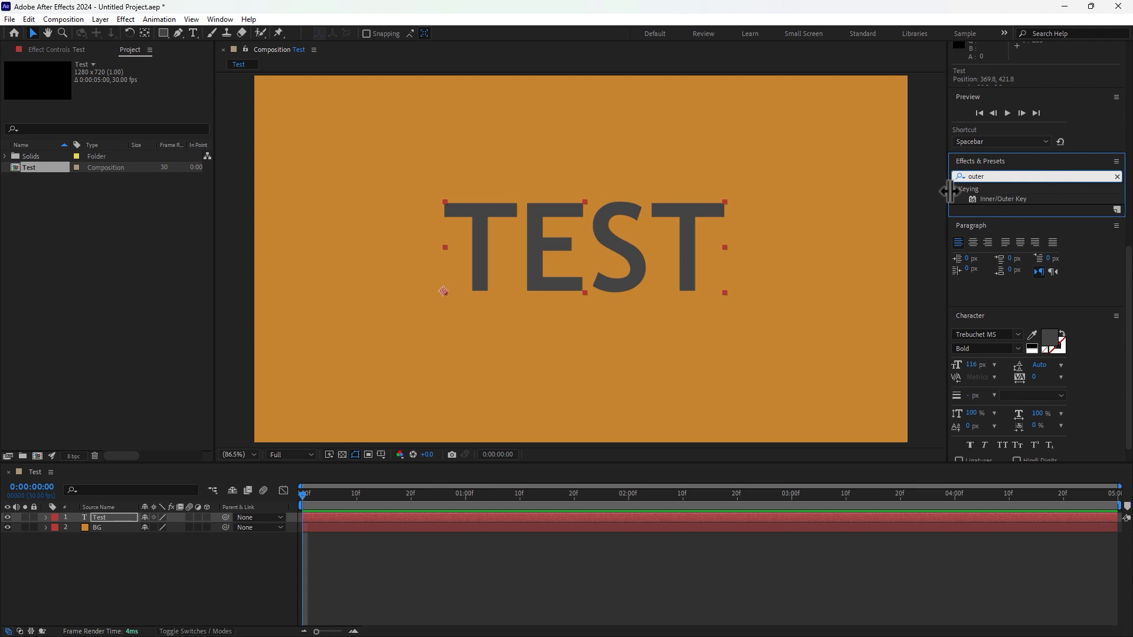
key("BackSpace")
key("BackSpace")
key("BackSpace")
key("BackSpace")
key("BackSpace")
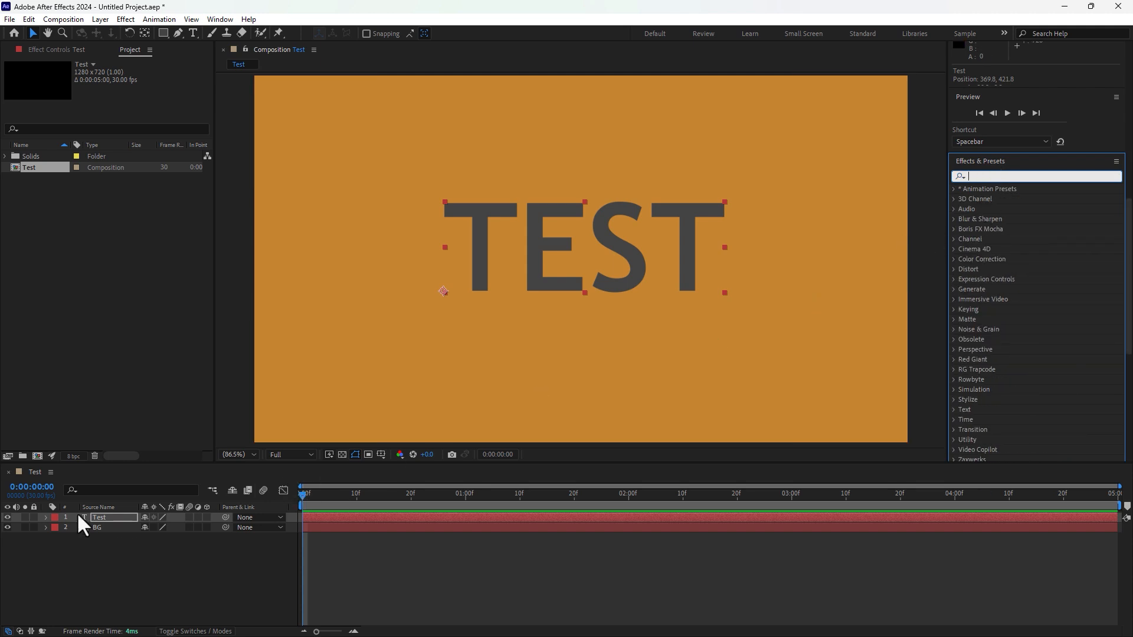
- Apply an Inner Shadow layer style to the Test text layer
left_click(100, 19)
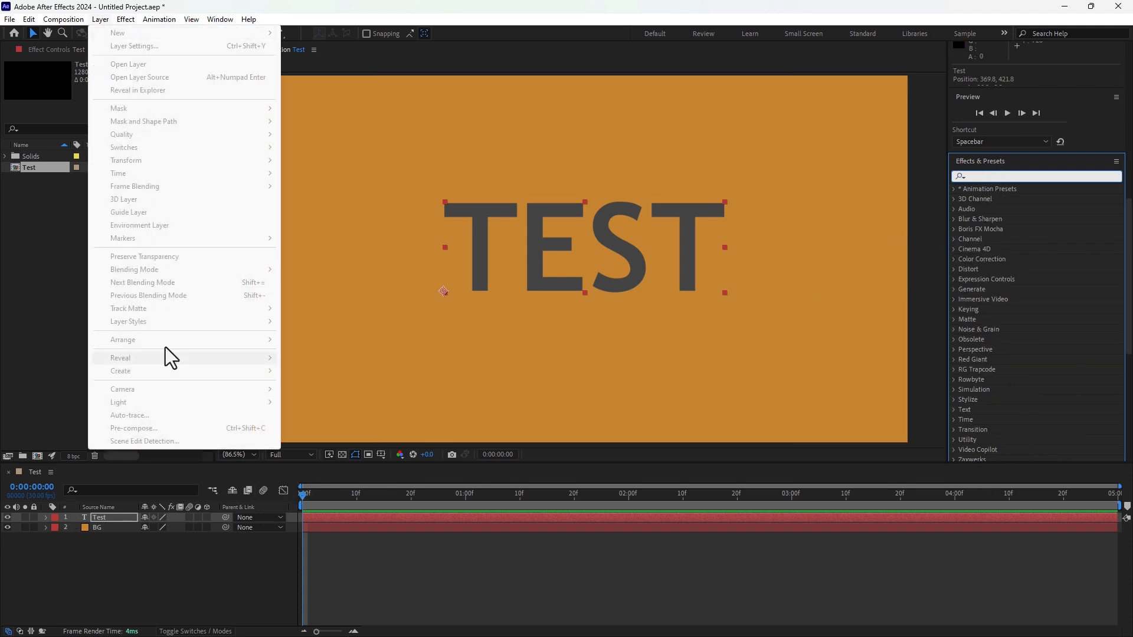
left_click(108, 515)
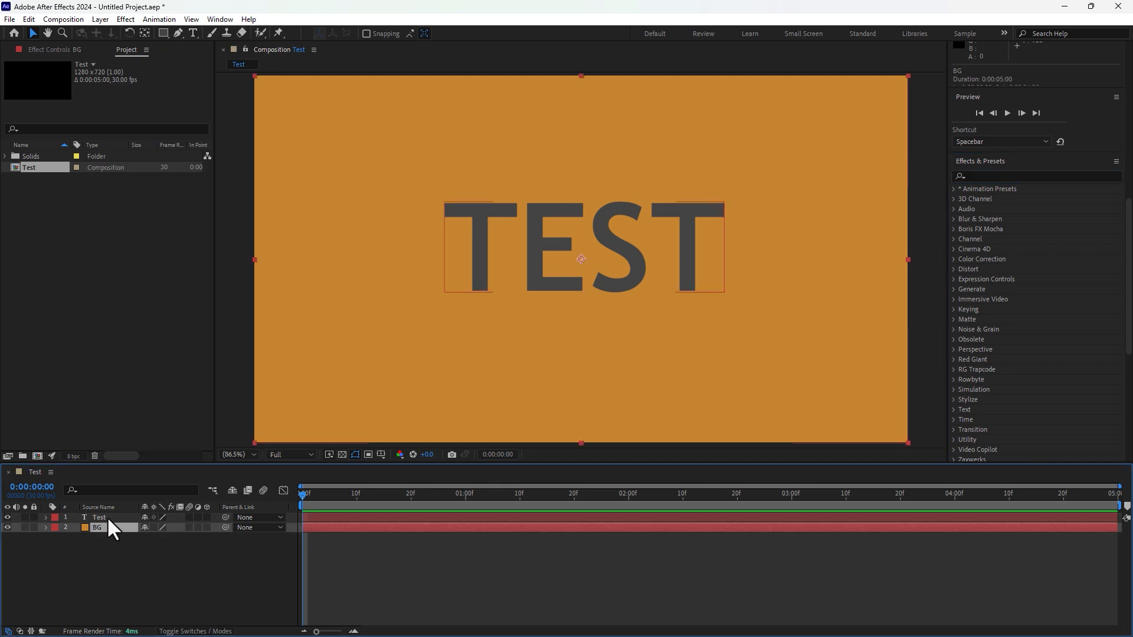
left_click(101, 20)
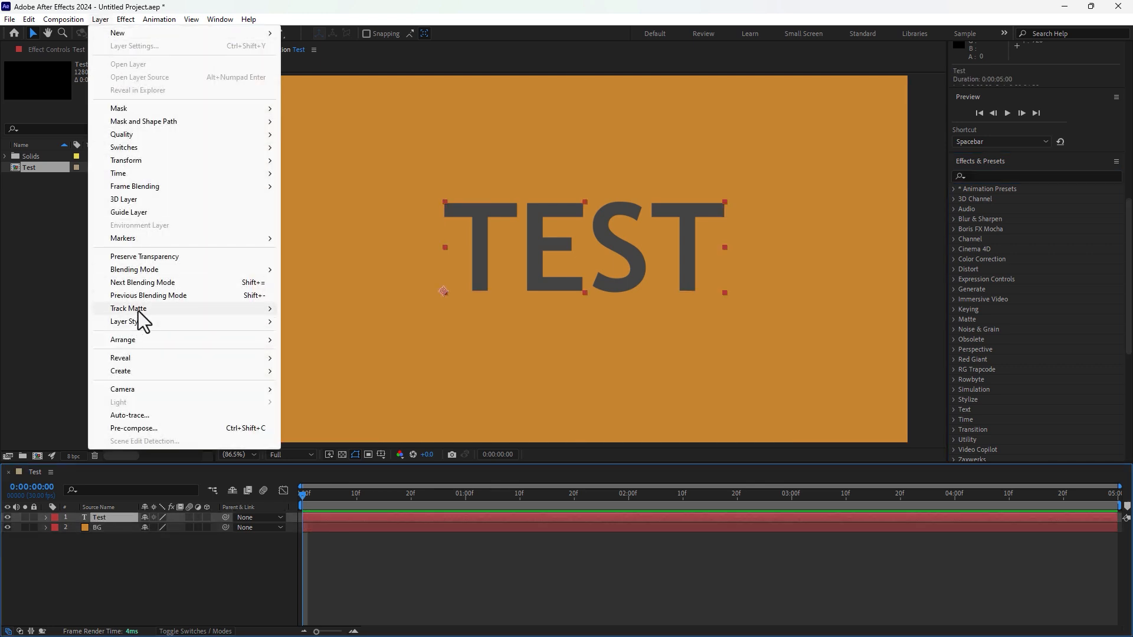
mouse_move(138, 311)
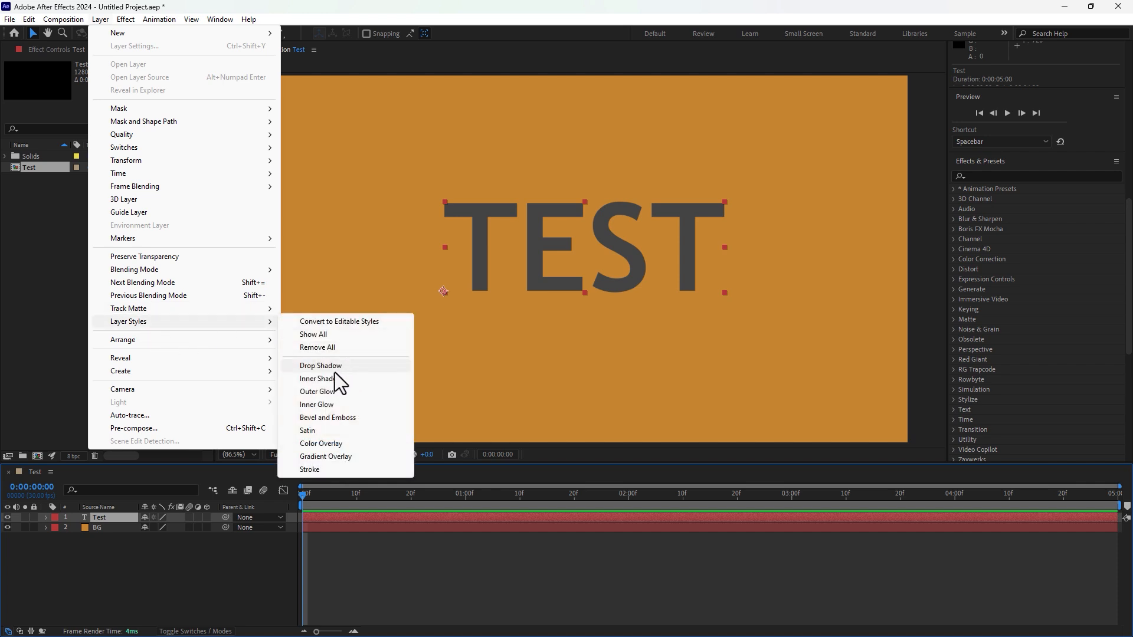
left_click(339, 380)
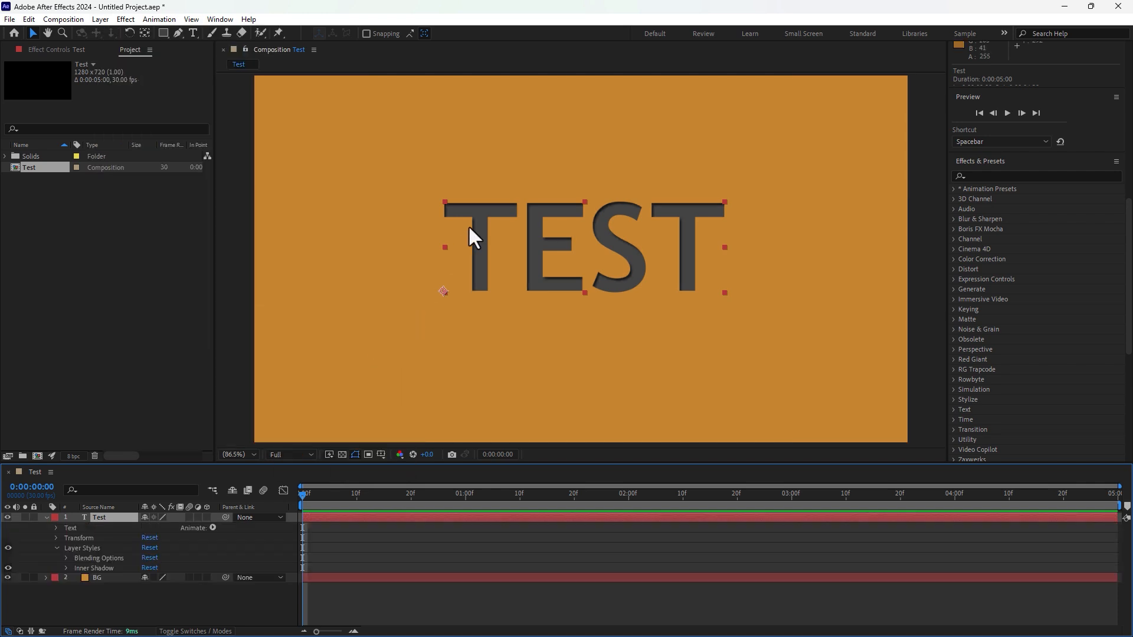
scroll(531, 207, "up", 3)
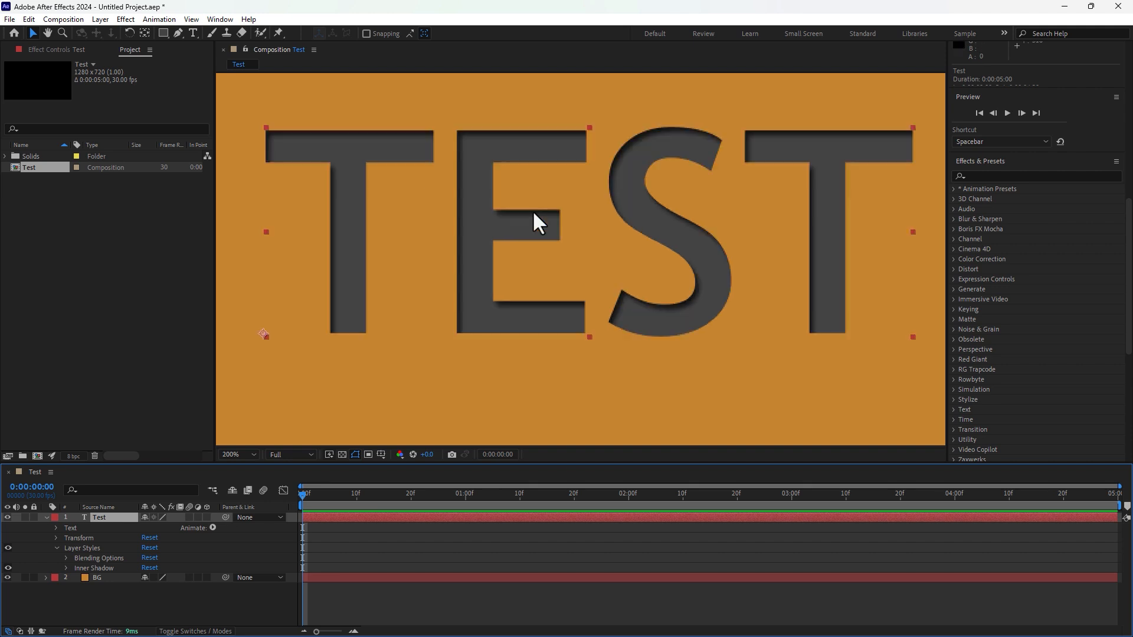
left_click_drag(533, 210, 523, 258)
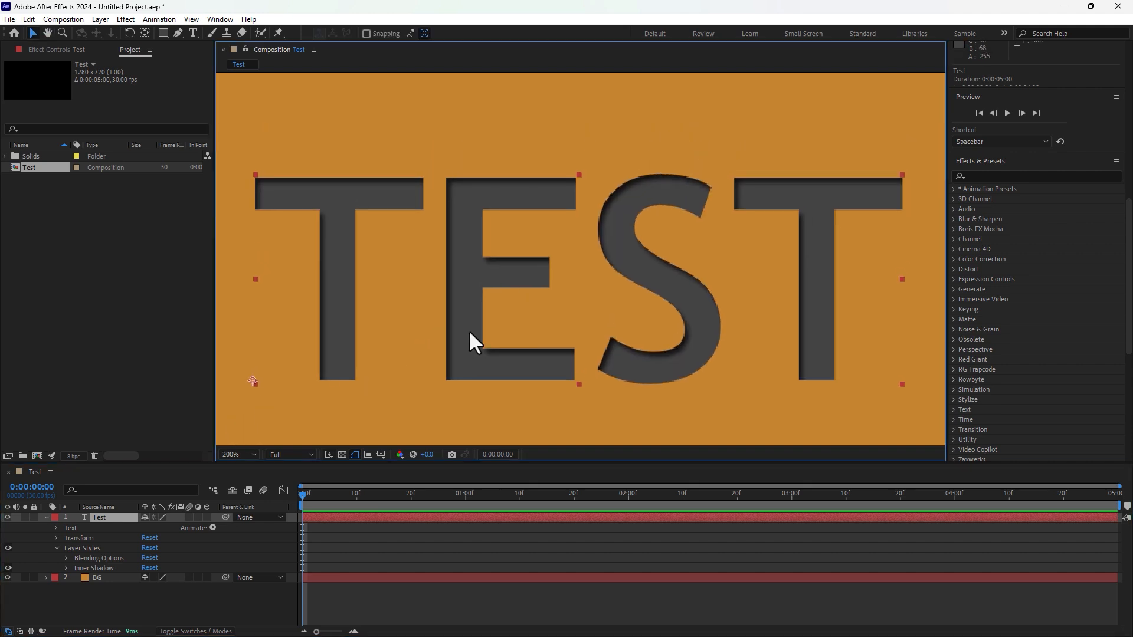
- Set the text's Inner Shadow to size 6.0, choke 17%, opacity 52% and angle 188°
left_click(88, 51)
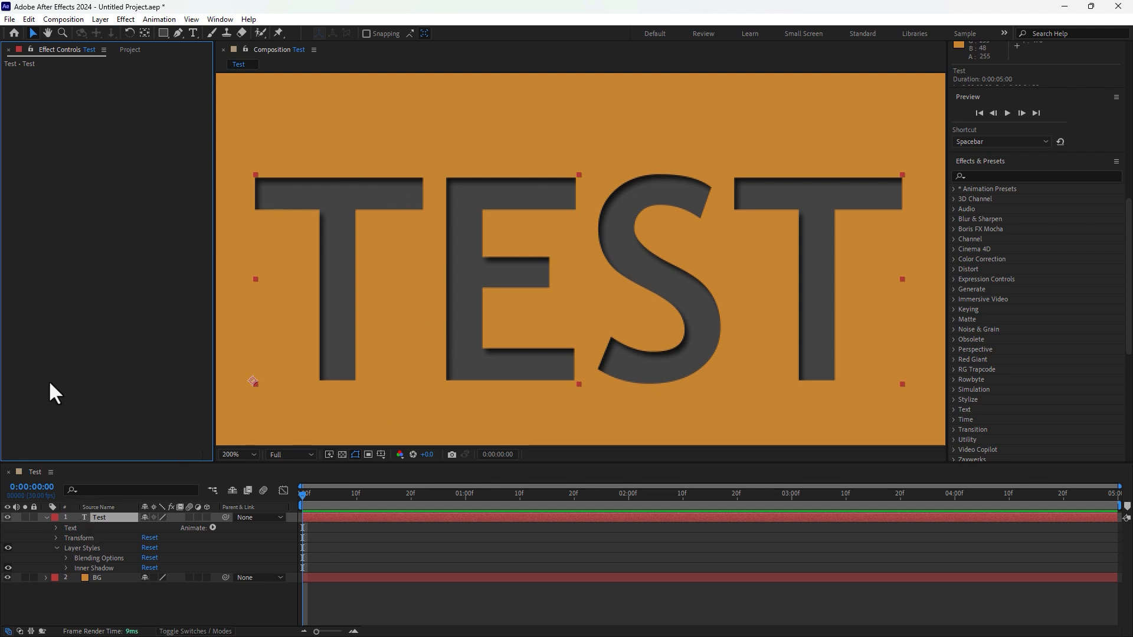
left_click(44, 517)
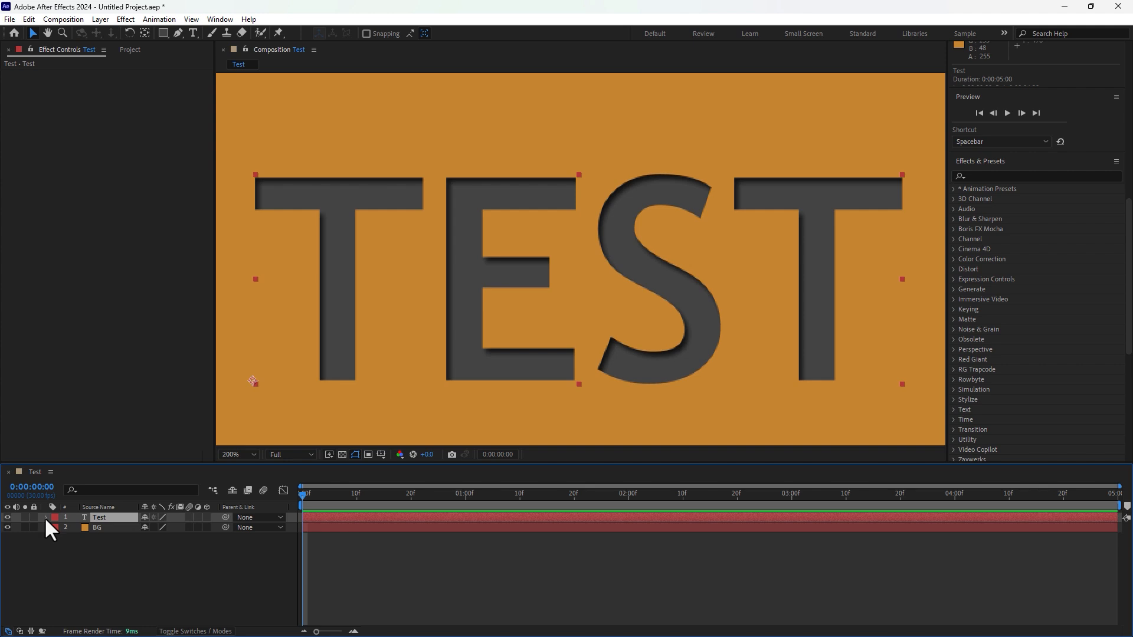
left_click(46, 517)
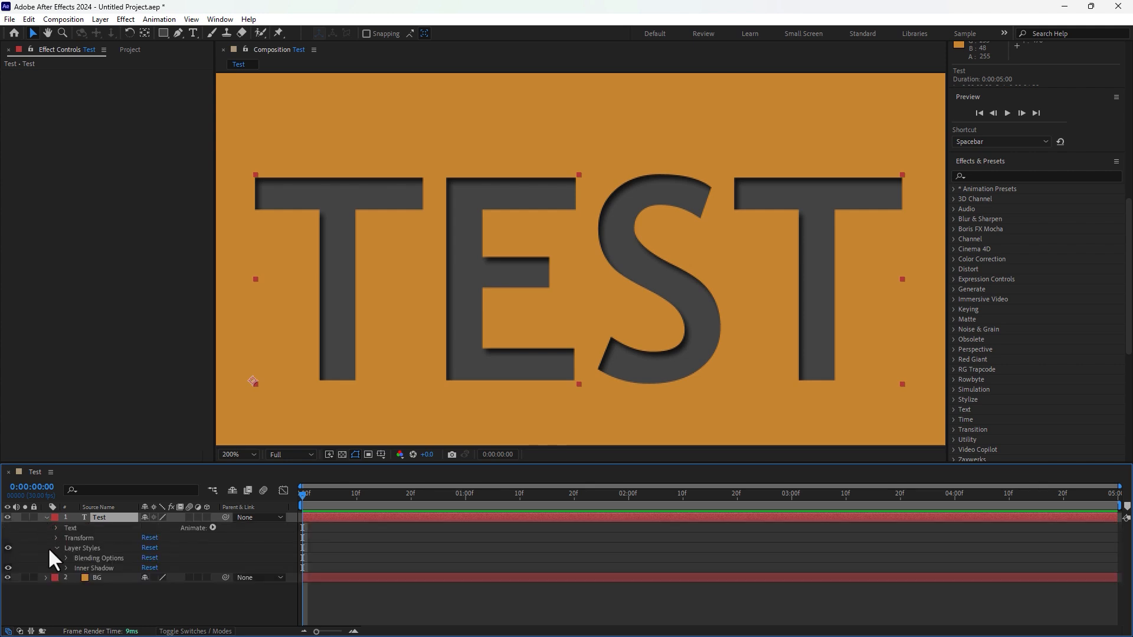
left_click(58, 547)
left_click(58, 547)
left_click(66, 568)
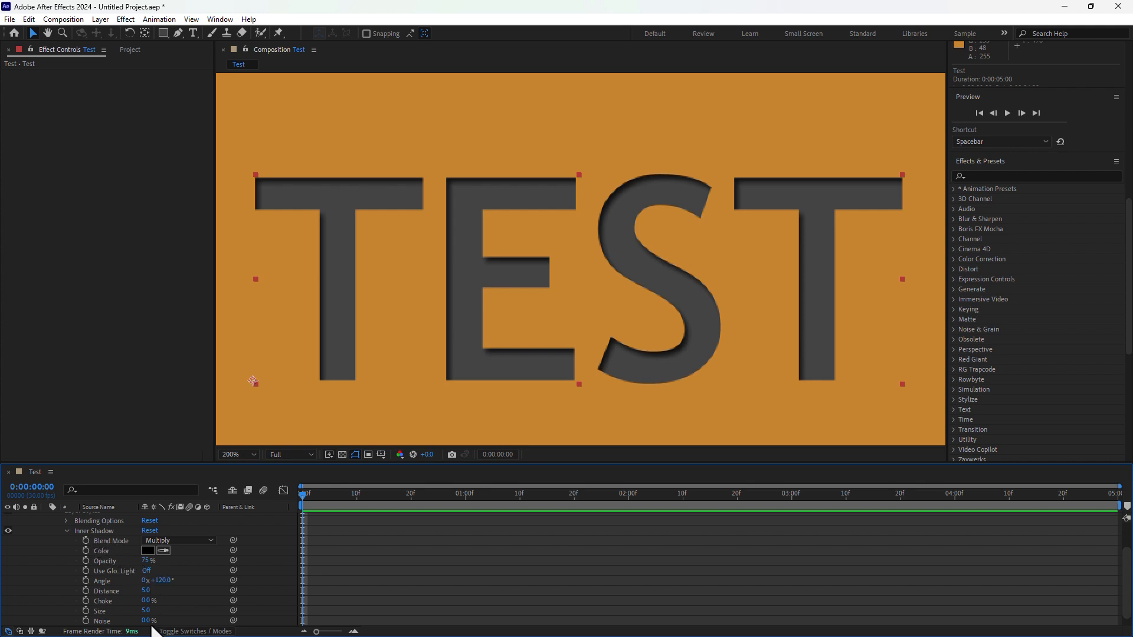
left_click_drag(145, 611, 145, 613)
left_click_drag(148, 601, 175, 610)
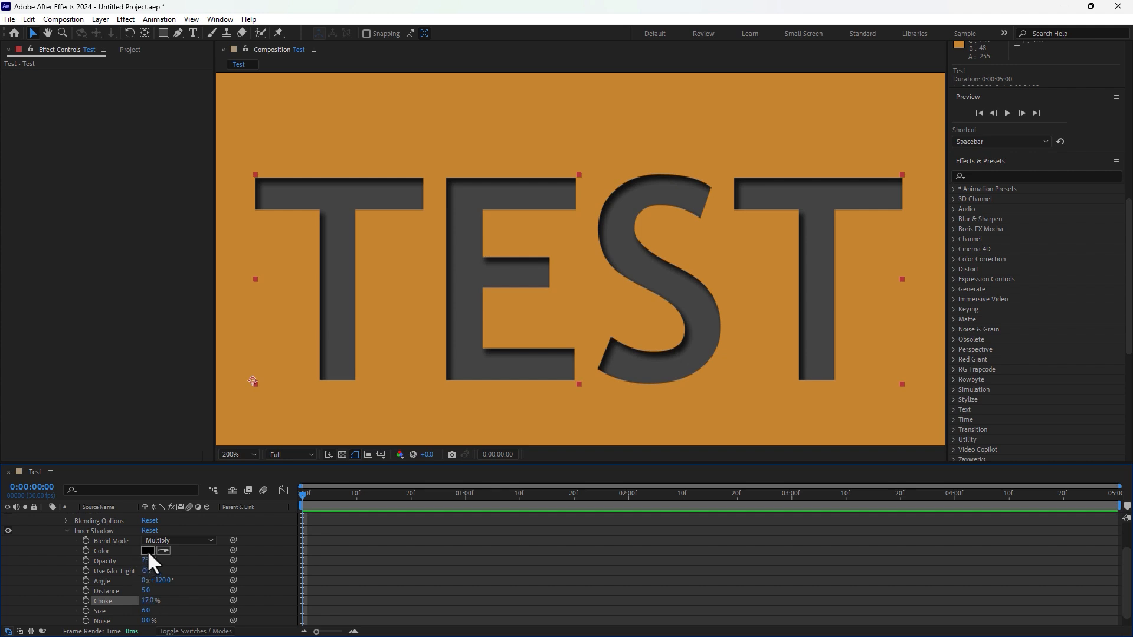
left_click_drag(145, 564, 209, 583)
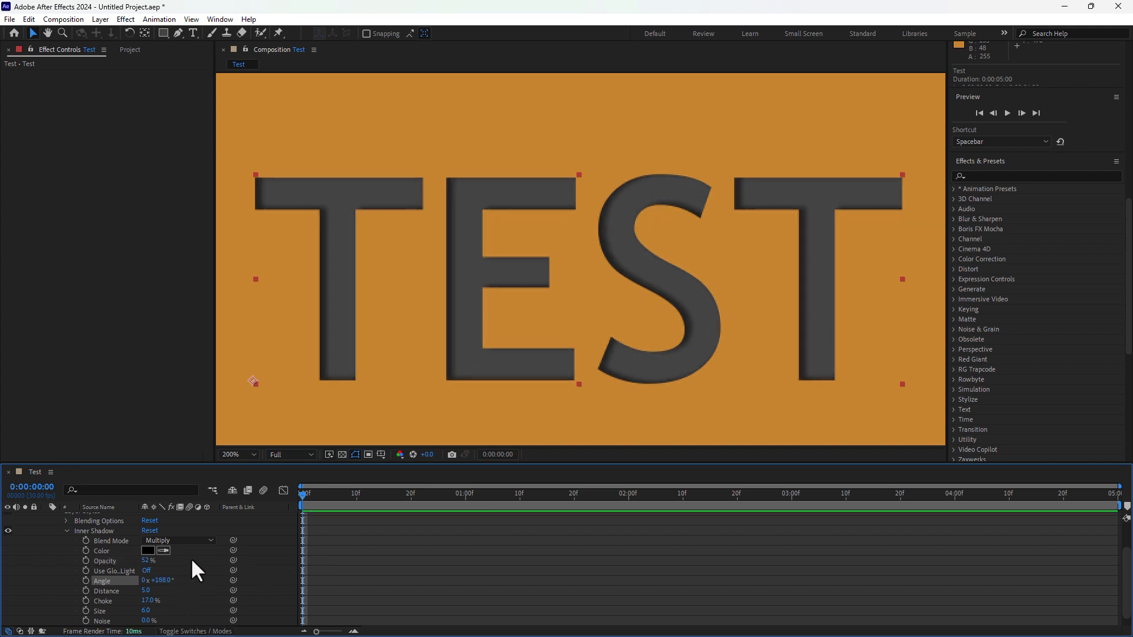
- Add an Inner Glow layer style to the Test text layer
scroll(142, 572, "up", 2)
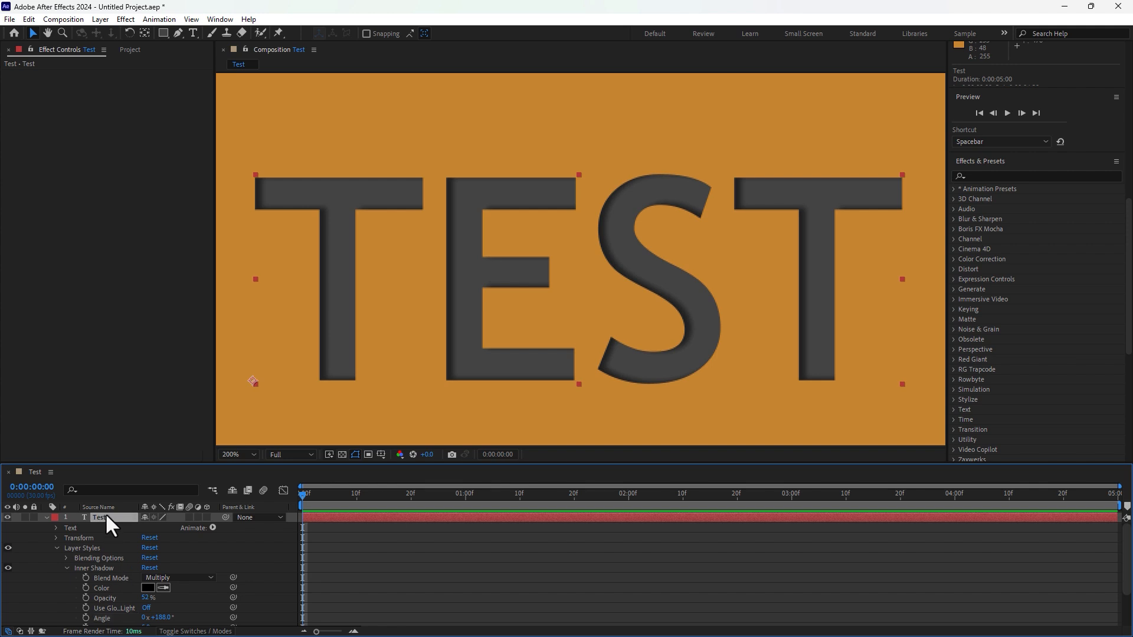
left_click(100, 19)
mouse_move(171, 322)
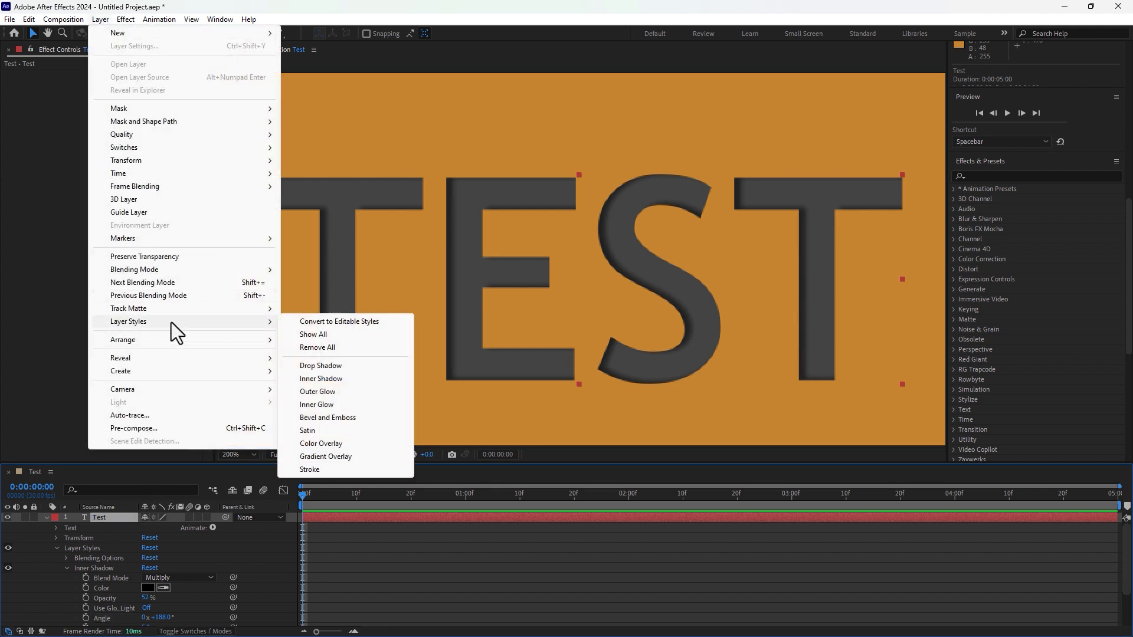
left_click(339, 406)
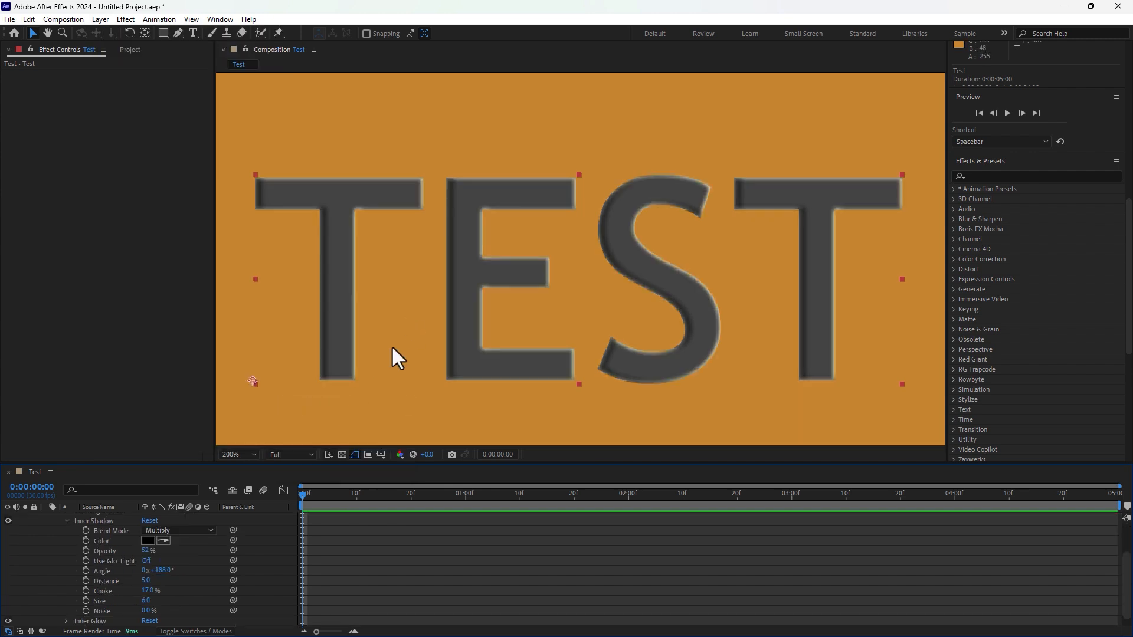
scroll(175, 566, "down", 1)
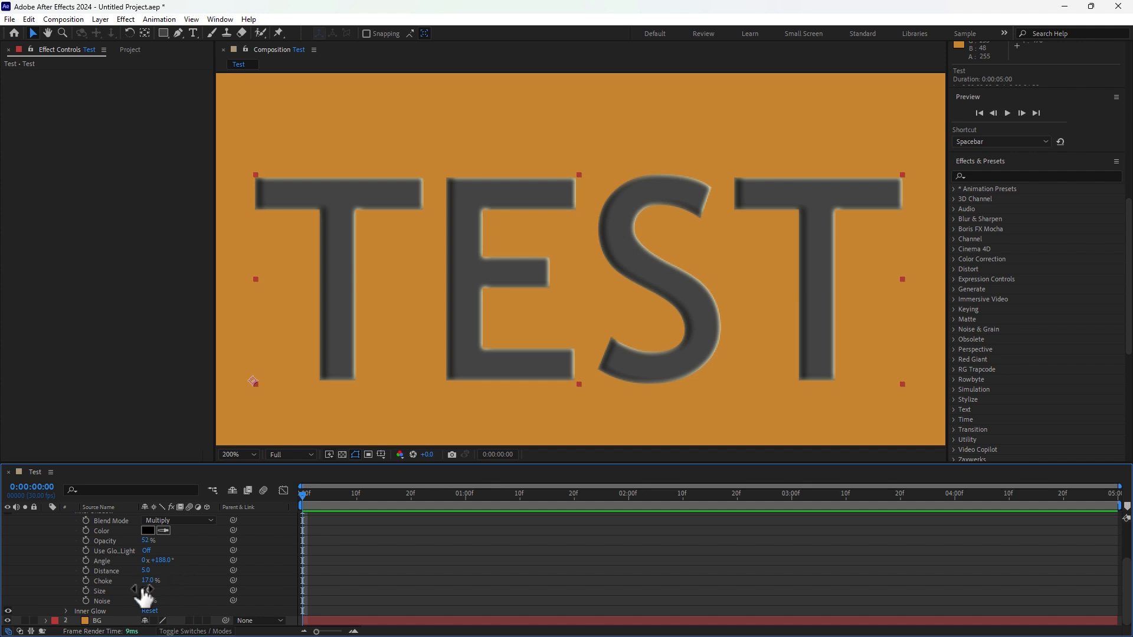
- Look through the Inner Glow's source and blend mode options, and delete the Inner Glow style from the text
left_click(68, 611)
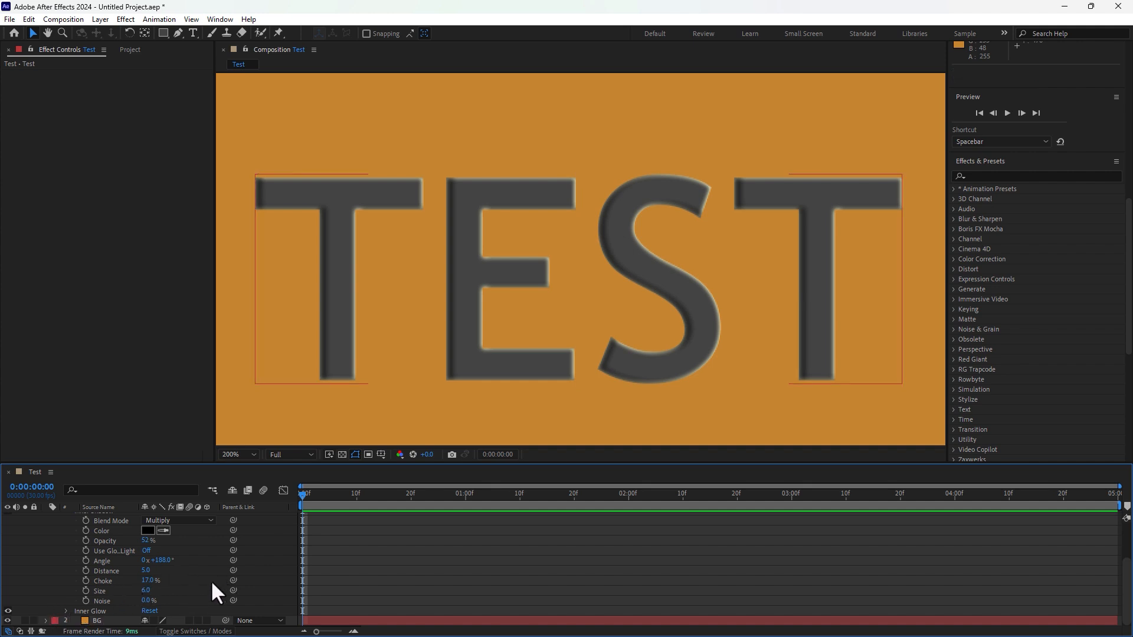
left_click(67, 611)
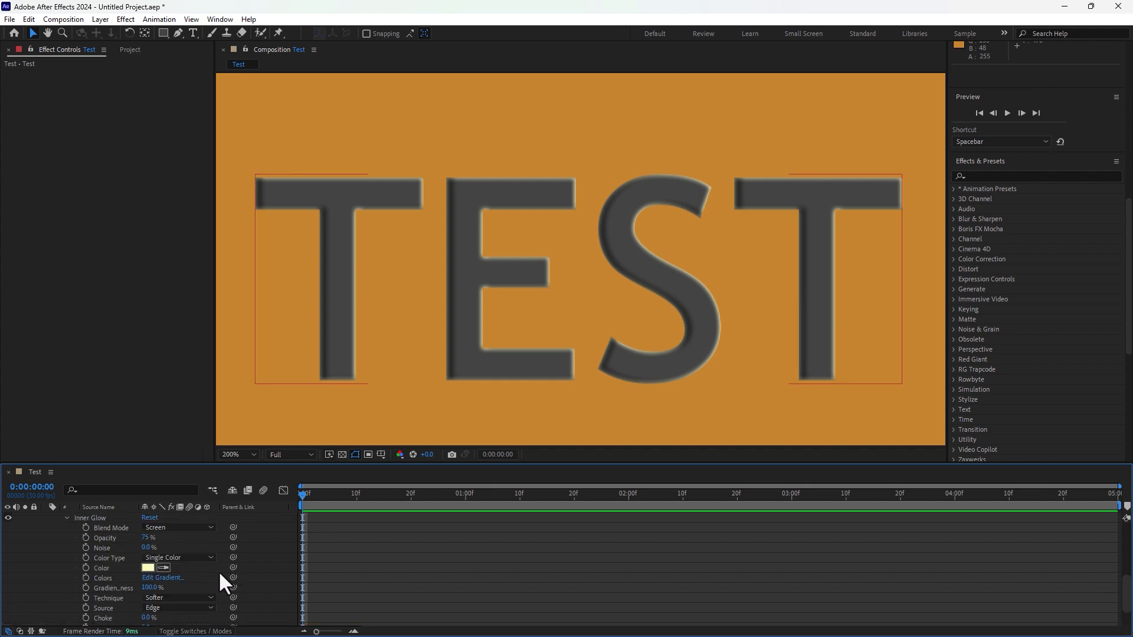
left_click(186, 610)
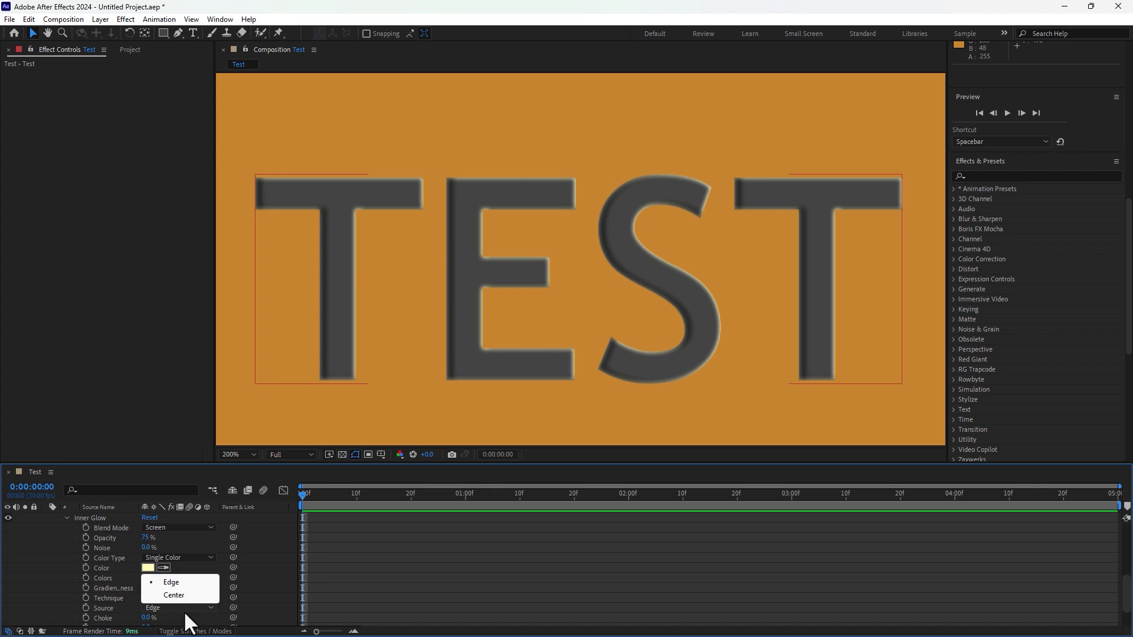
left_click(196, 527)
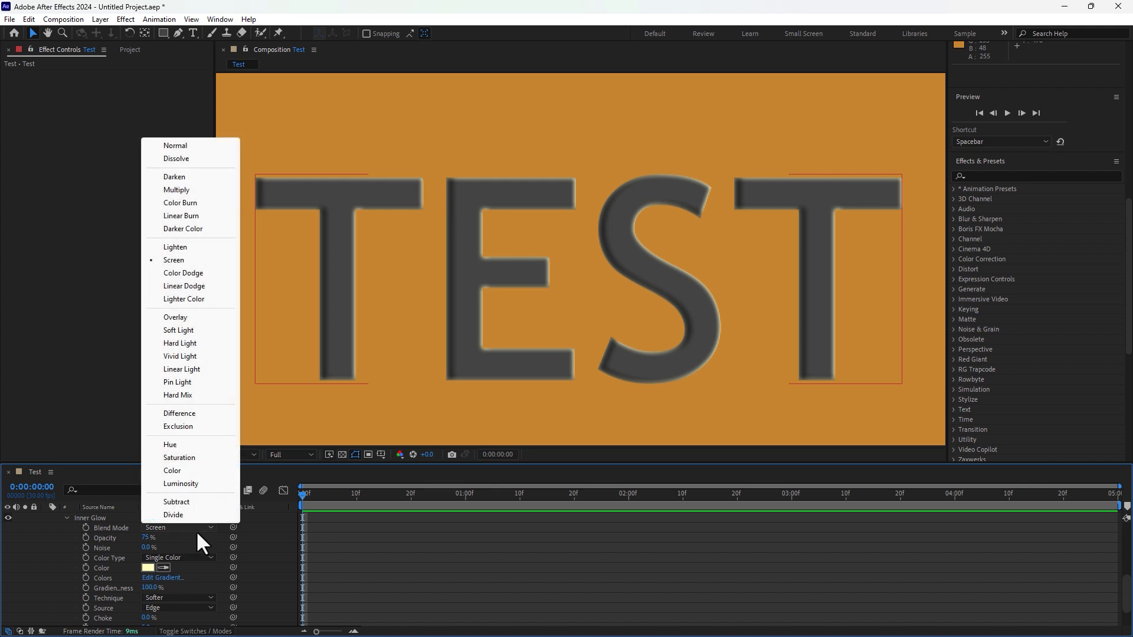
left_click(204, 555)
left_click(201, 541)
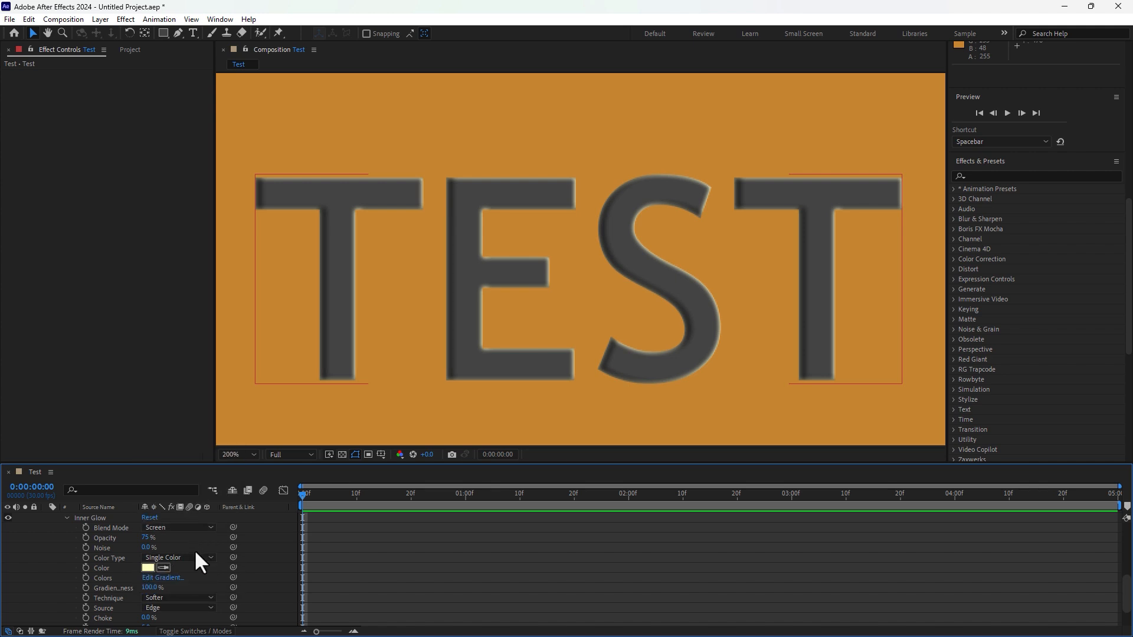
scroll(193, 550, "down", 3)
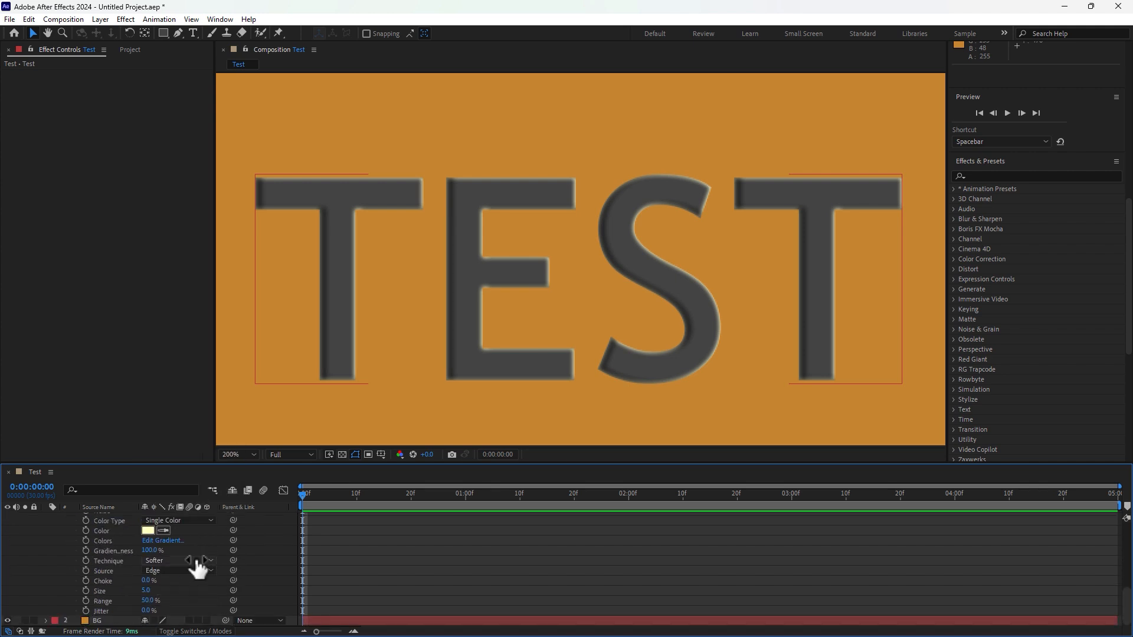
scroll(196, 557, "up", 3)
left_click(86, 571)
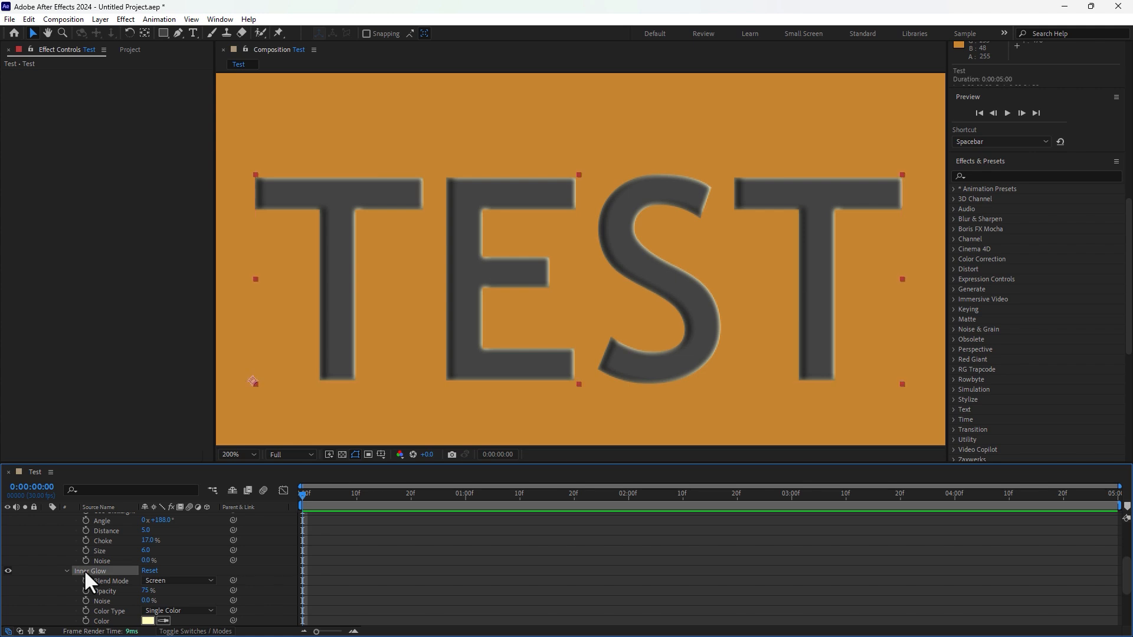
key("Delete")
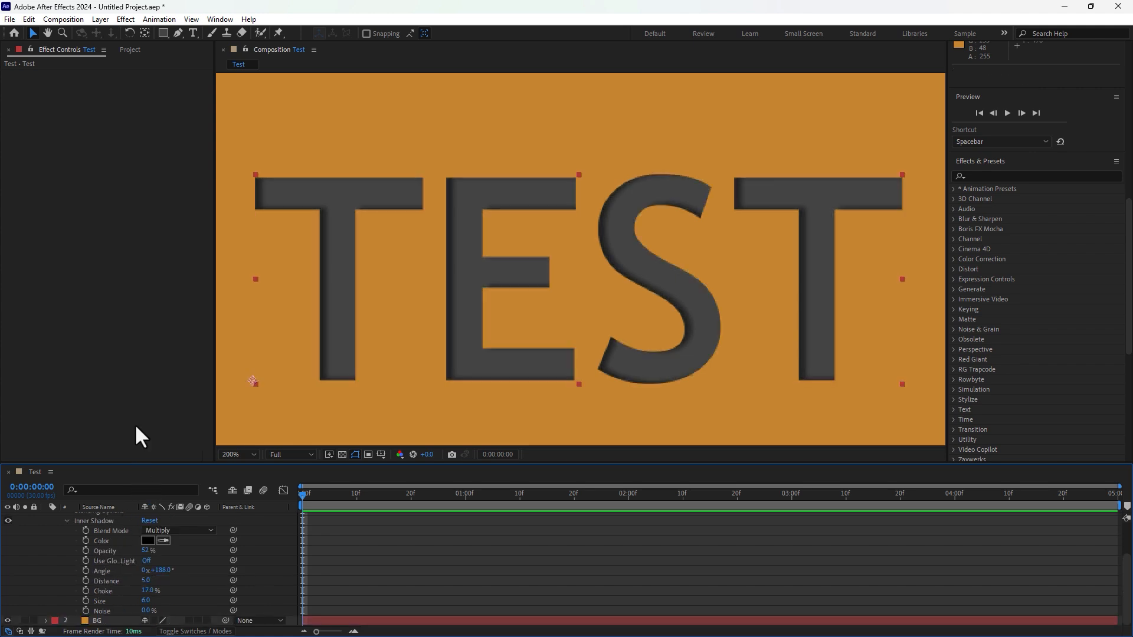
- Apply a Bevel and Emboss layer style to the Test text layer with its direction set to Down
left_click(102, 18)
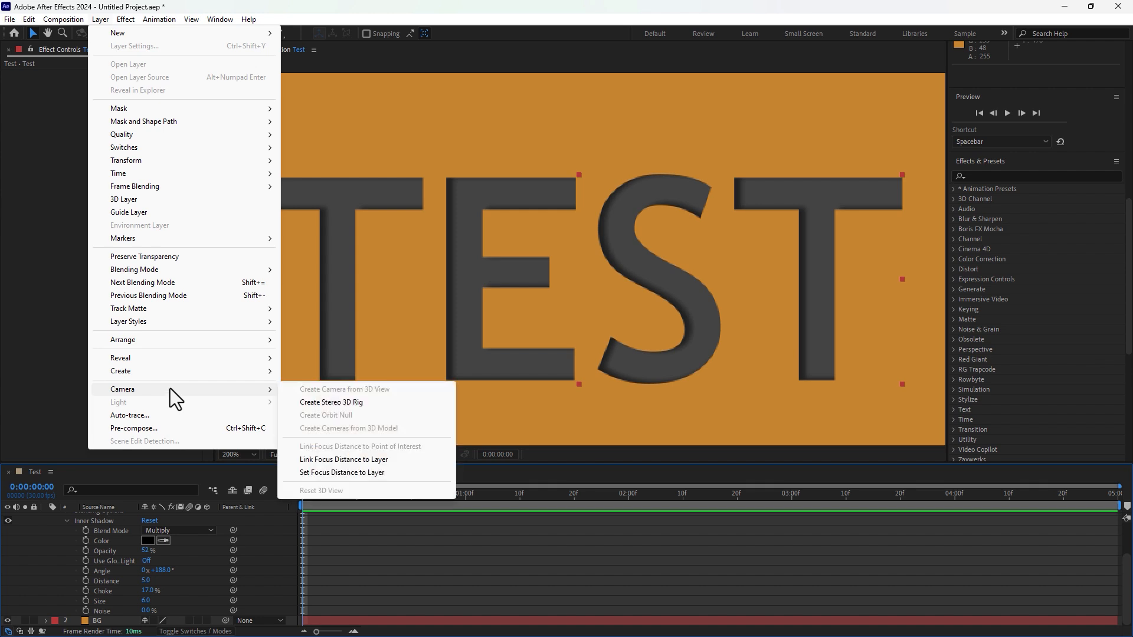
mouse_move(183, 322)
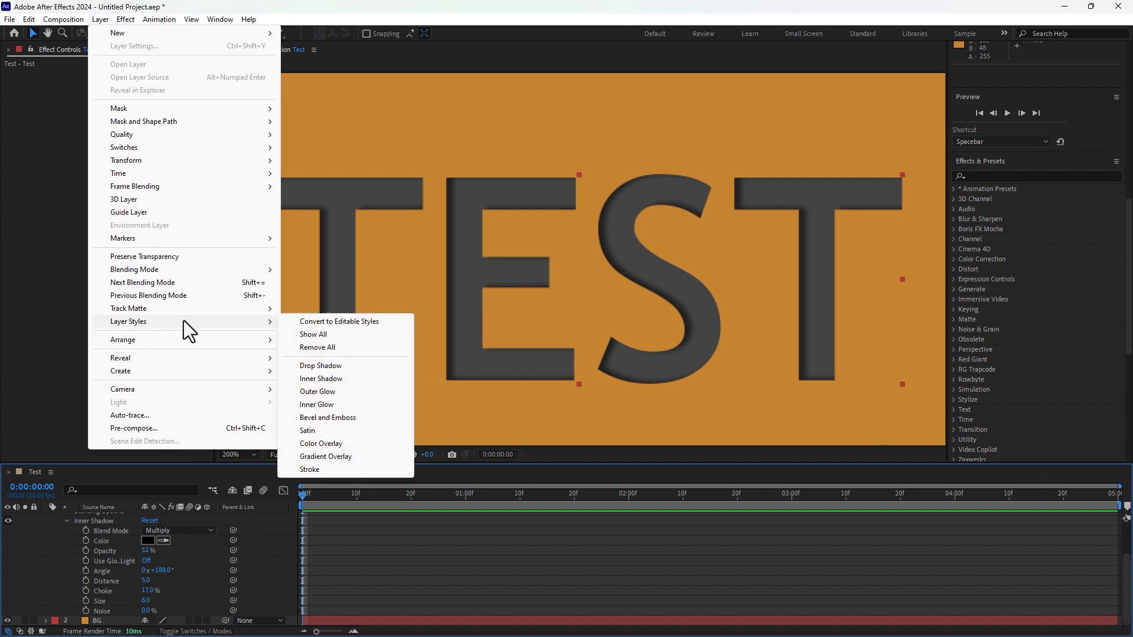
left_click(340, 419)
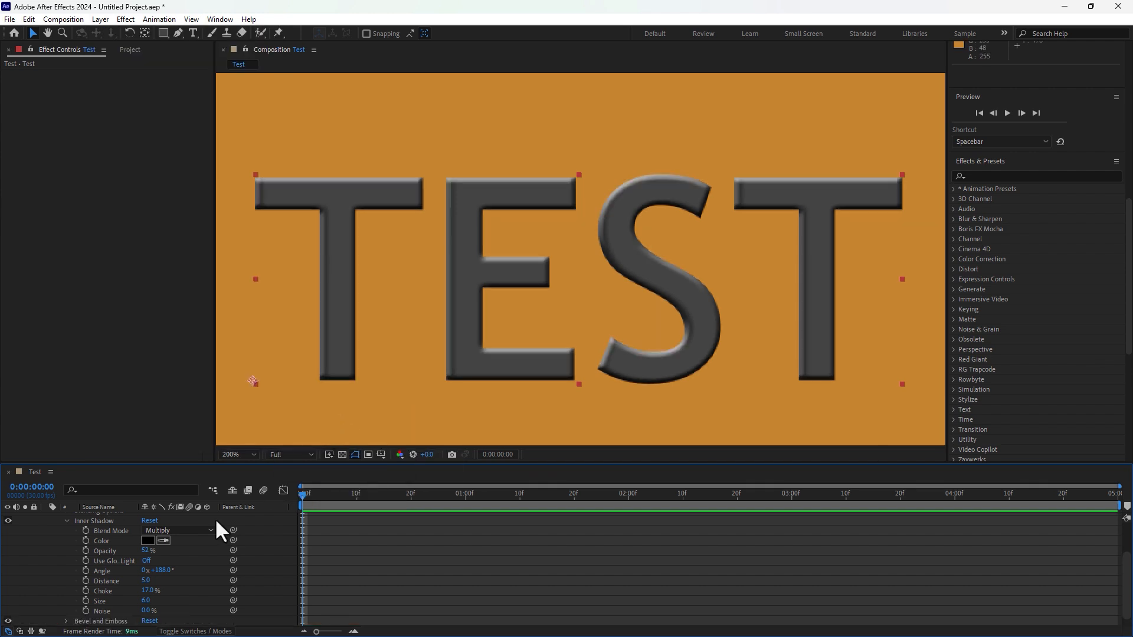
left_click(66, 621)
scroll(109, 602, "down", 4)
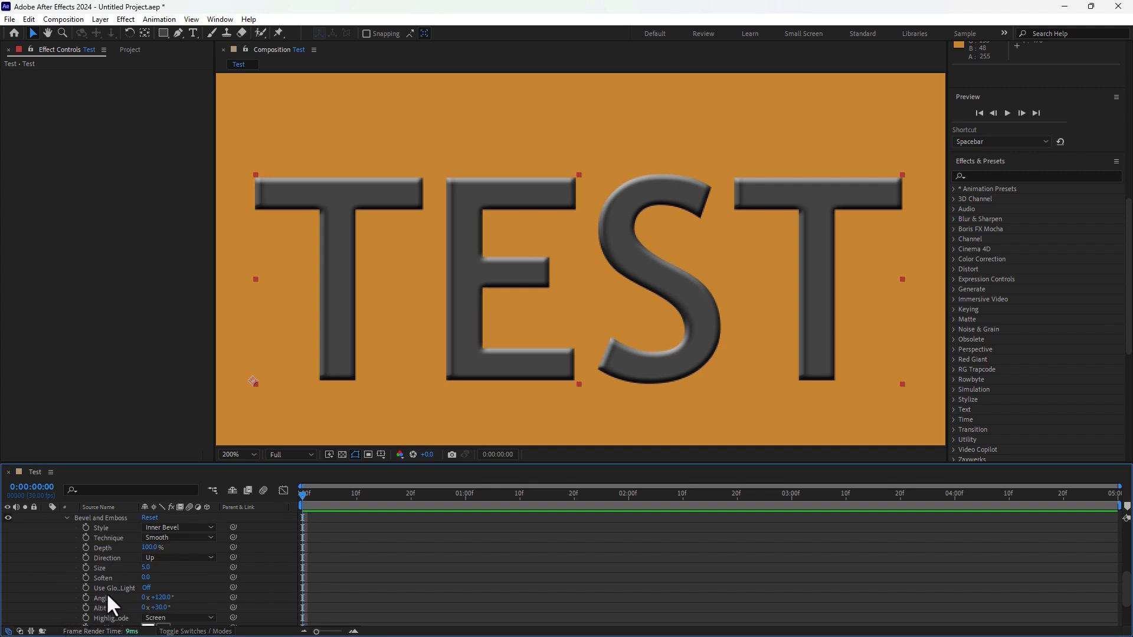
left_click(184, 559)
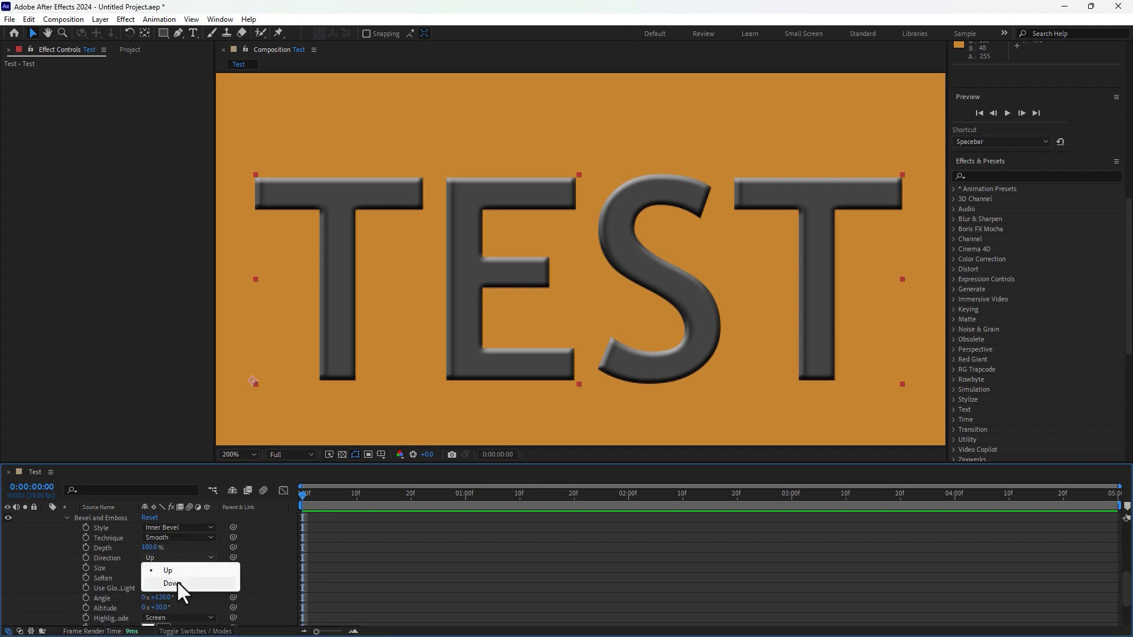
left_click(174, 583)
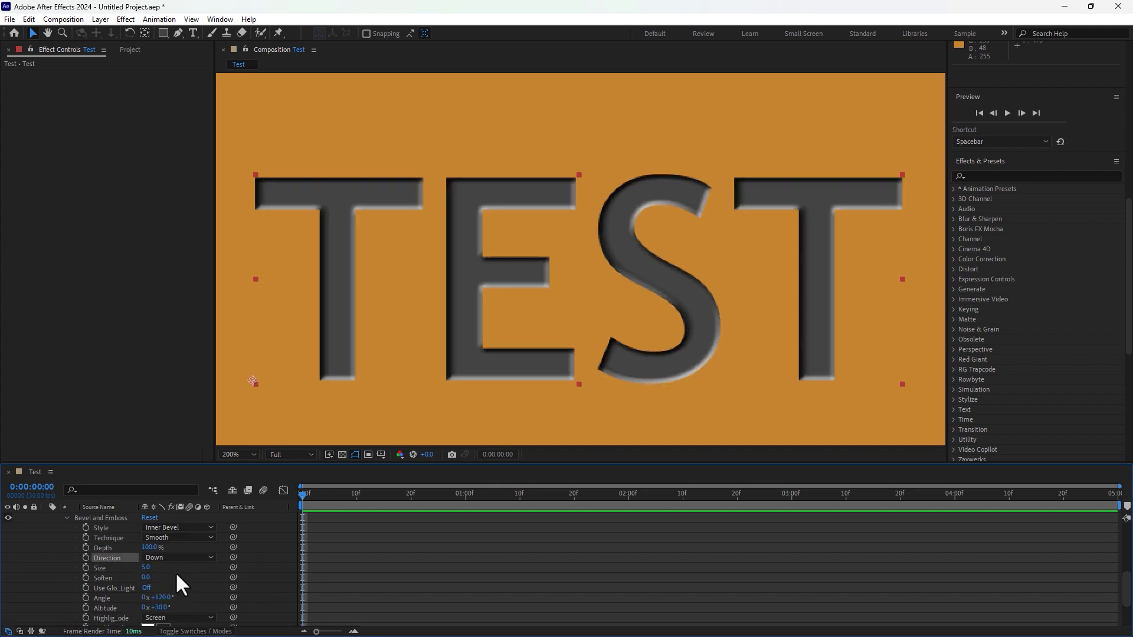
- Set the text's Bevel and Emboss size to 1.0 and depth to 105%, and increase its lighting angle
left_click_drag(146, 568, 140, 571)
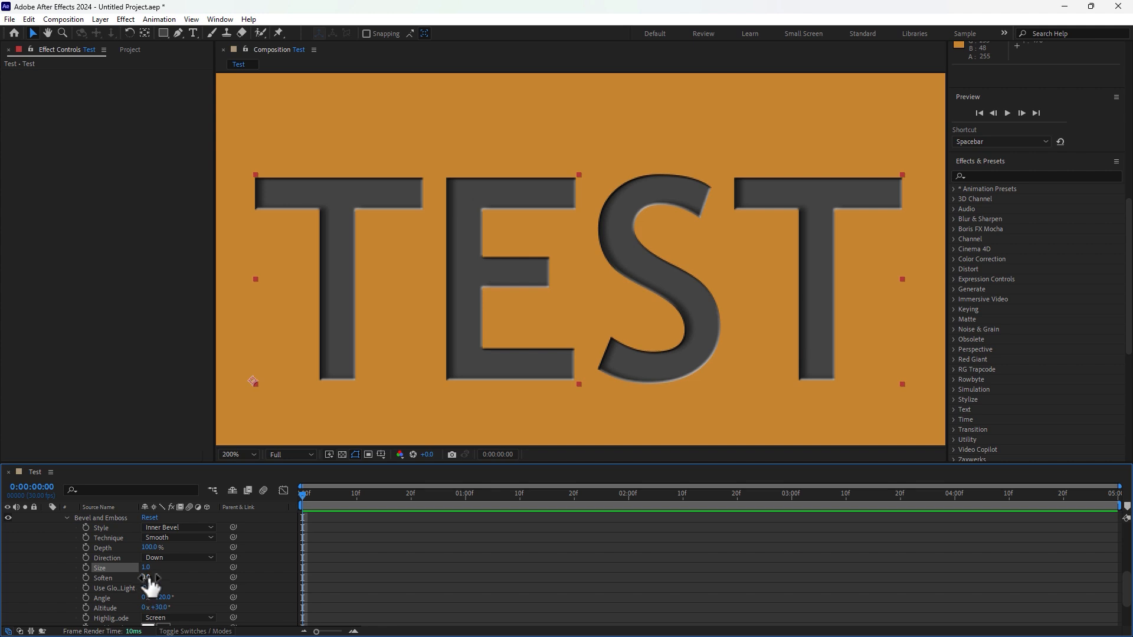
left_click_drag(147, 578, 148, 582)
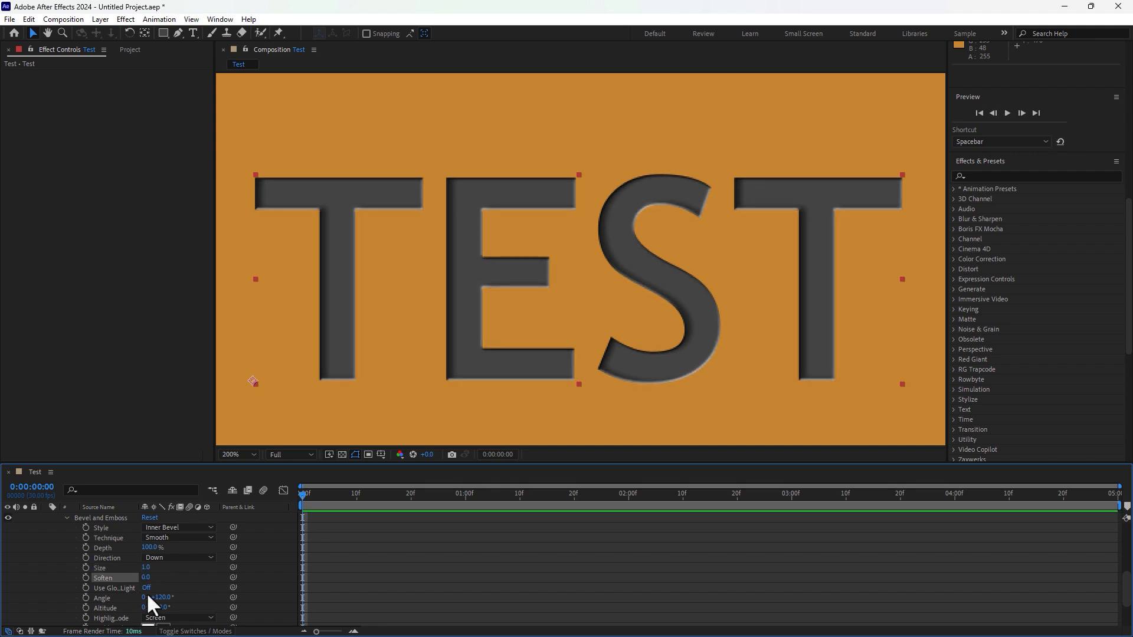
left_click_drag(160, 605, 234, 583)
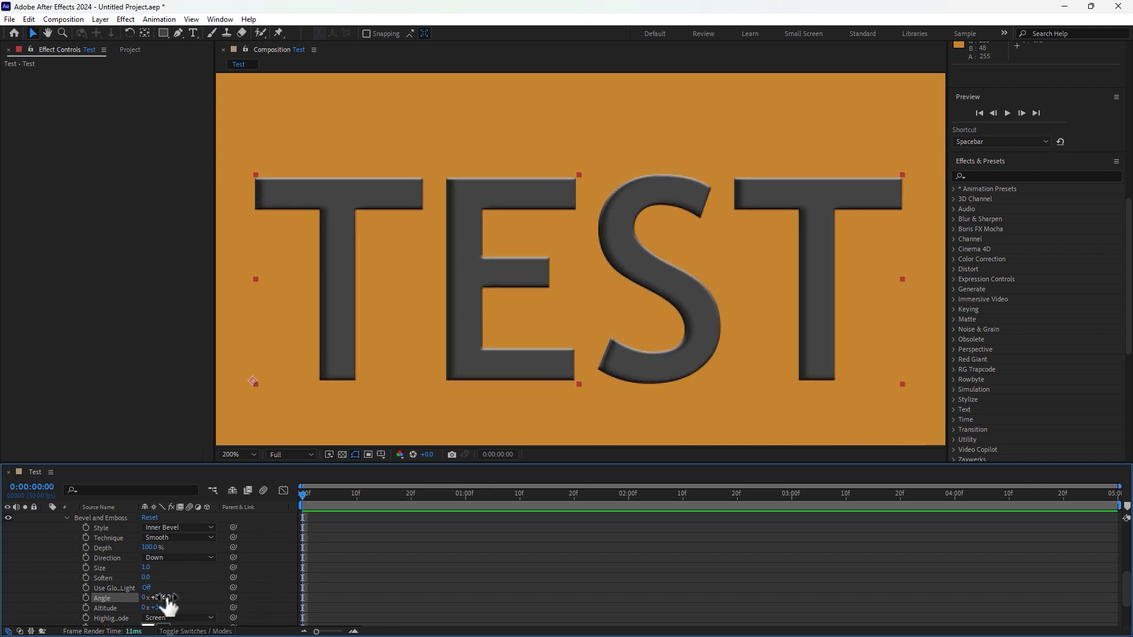
left_click_drag(149, 553, 128, 553)
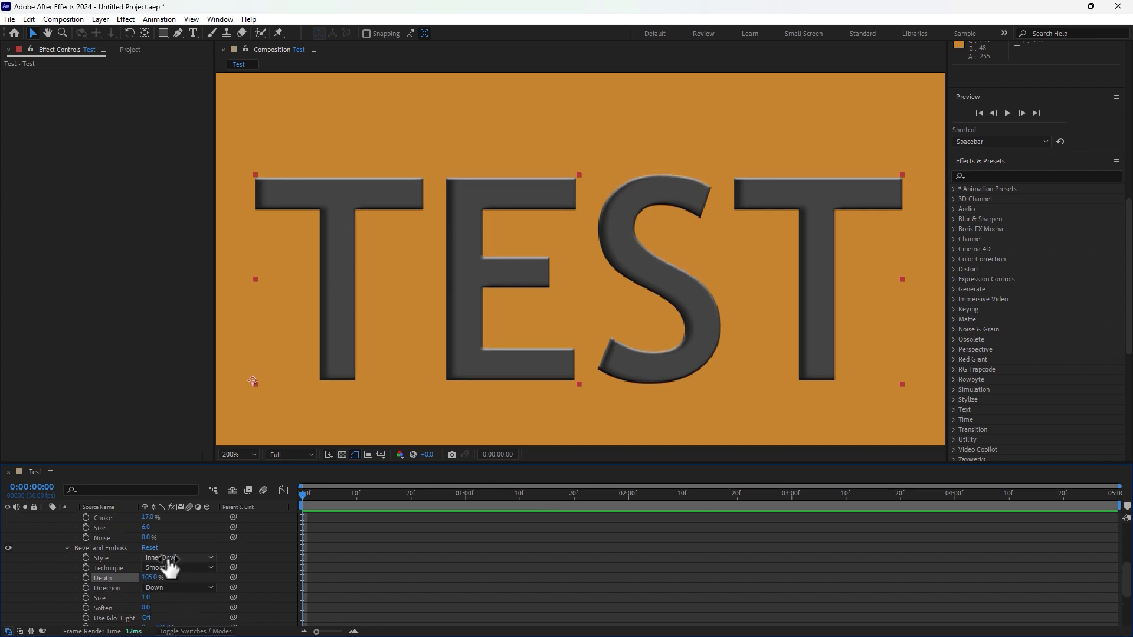
- Lower the highlight opacity of the text's Bevel and Emboss style to 45%
scroll(177, 576, "down", 2)
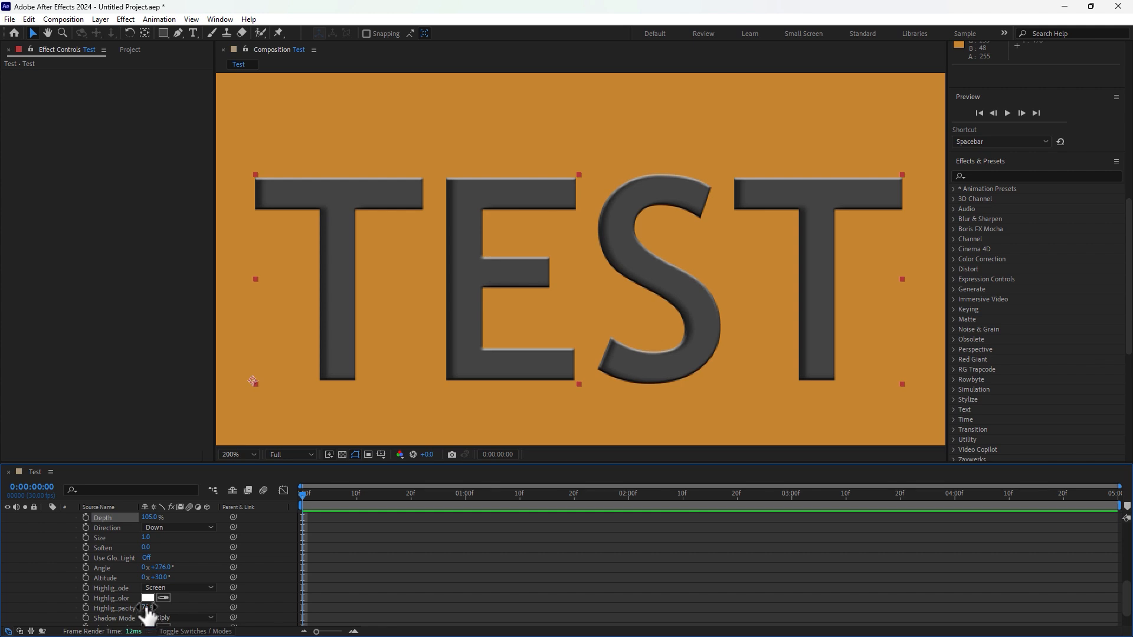
left_click_drag(148, 615, 122, 608)
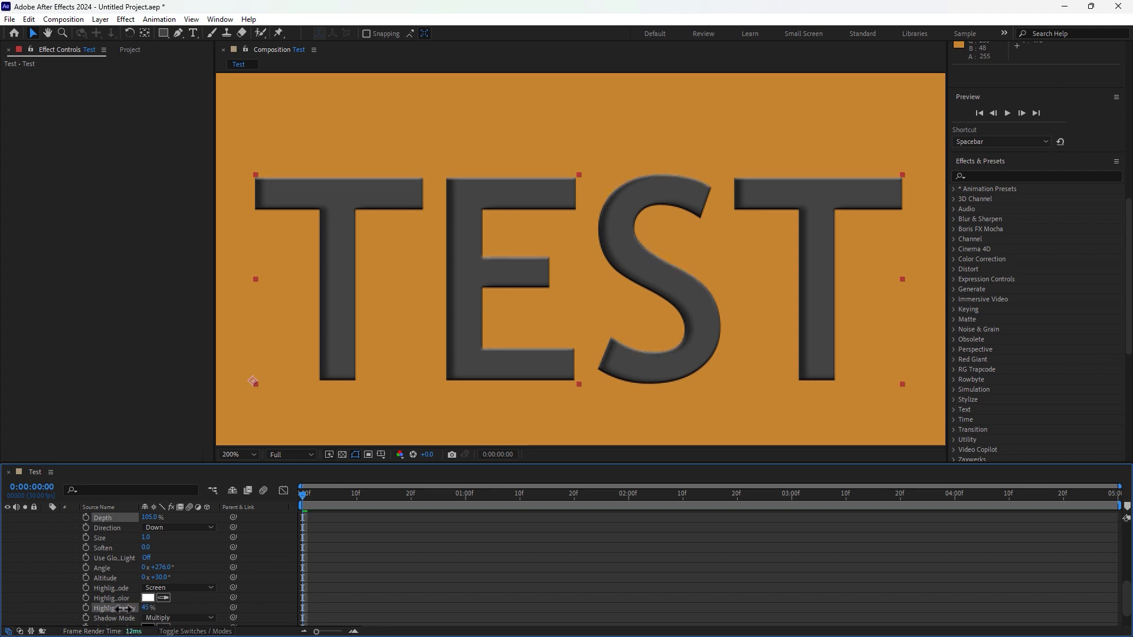
scroll(625, 374, "down", 4)
scroll(625, 374, "up", 4)
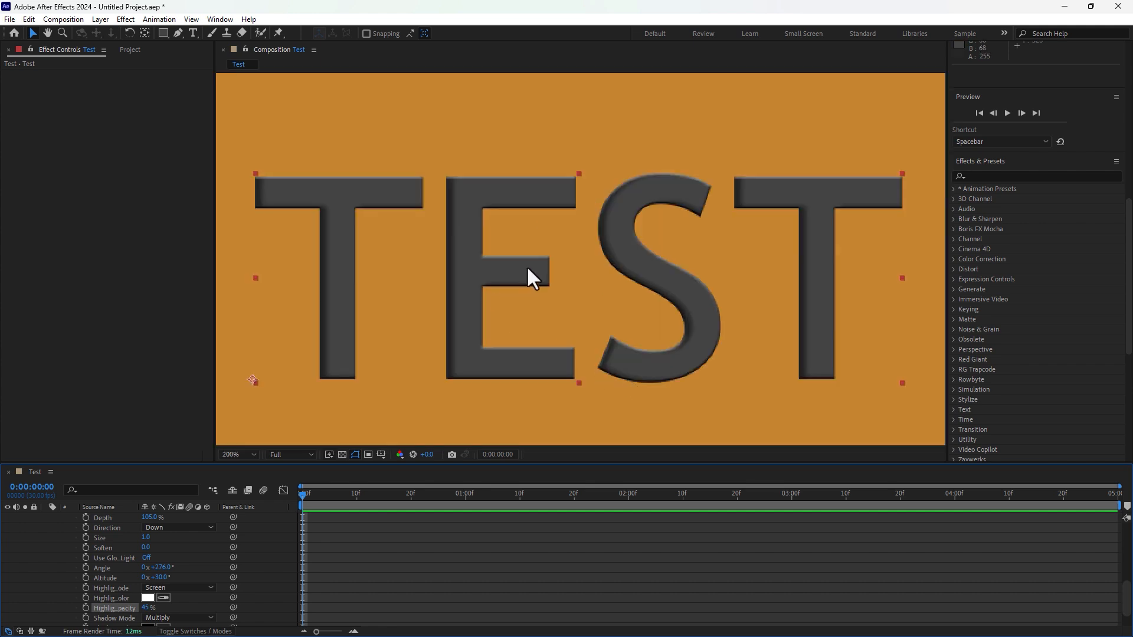
- Reduce the TEST text's font size to 68 px and replace its wording with ADOBE AFTER FX
double_click(483, 286)
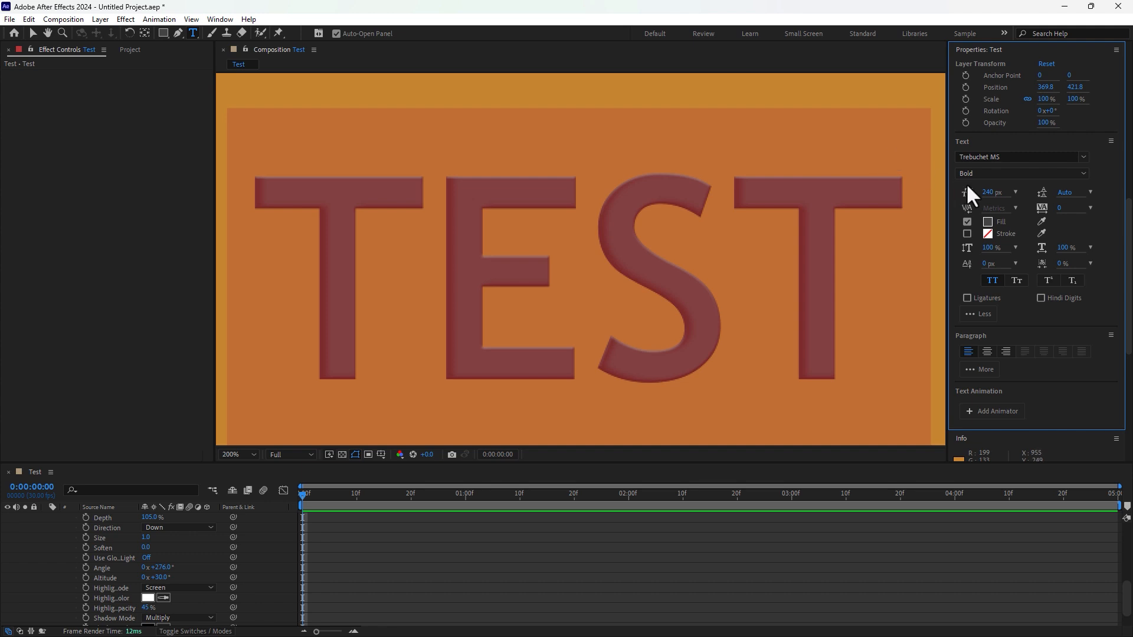
left_click_drag(991, 194, 900, 207)
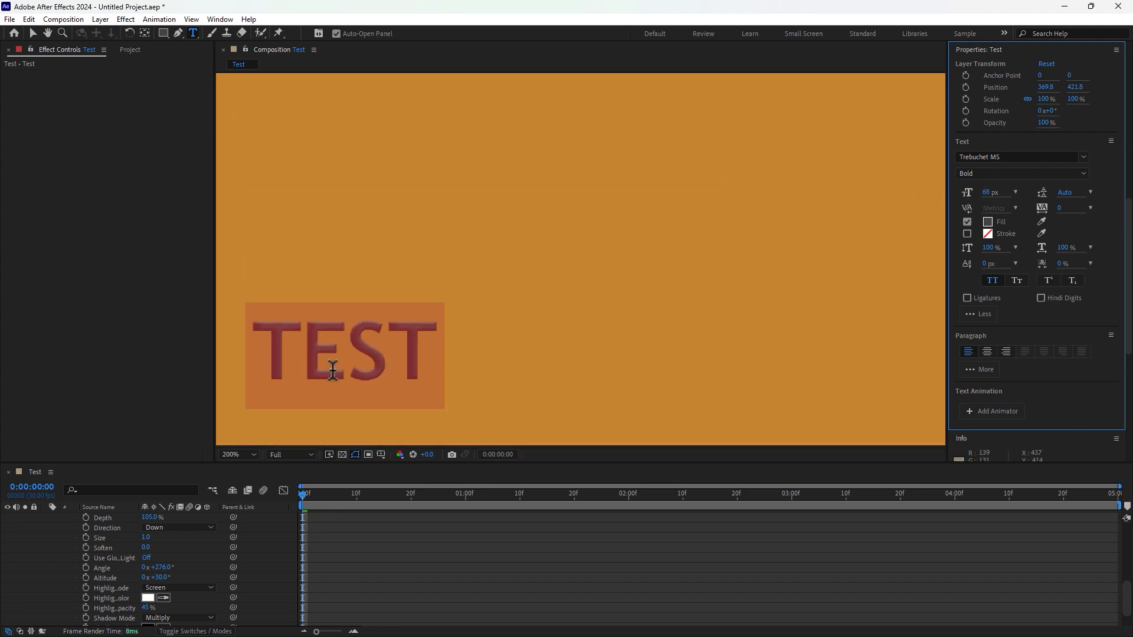
left_click(352, 367)
key("ctrl+a")
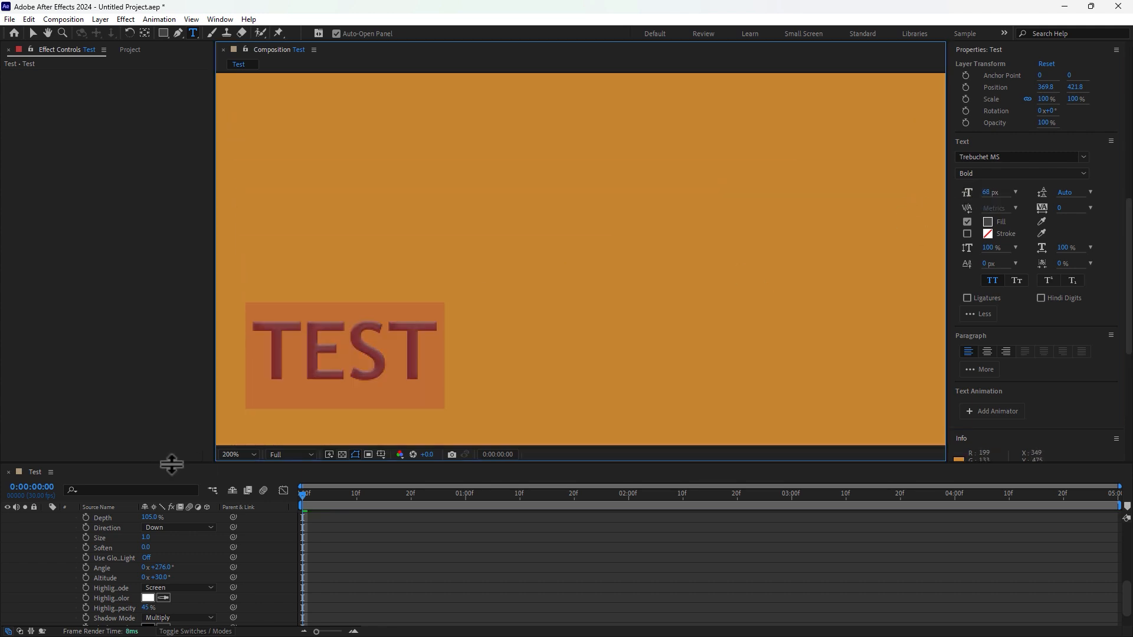
type("A")
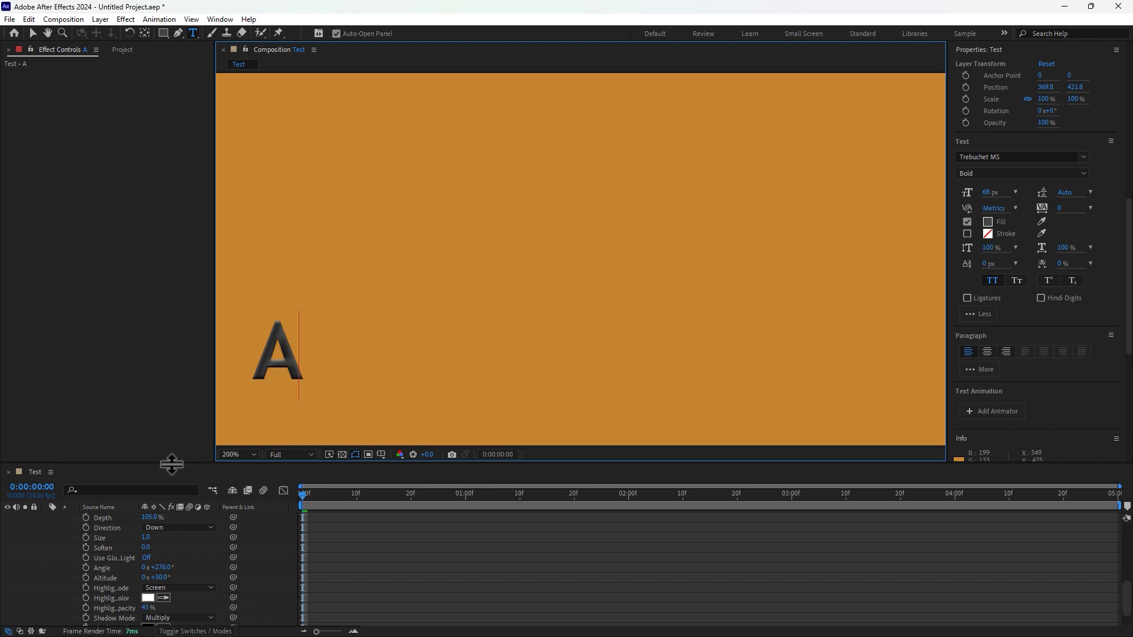
type("DONE")
key("BackSpace")
key("BackSpace")
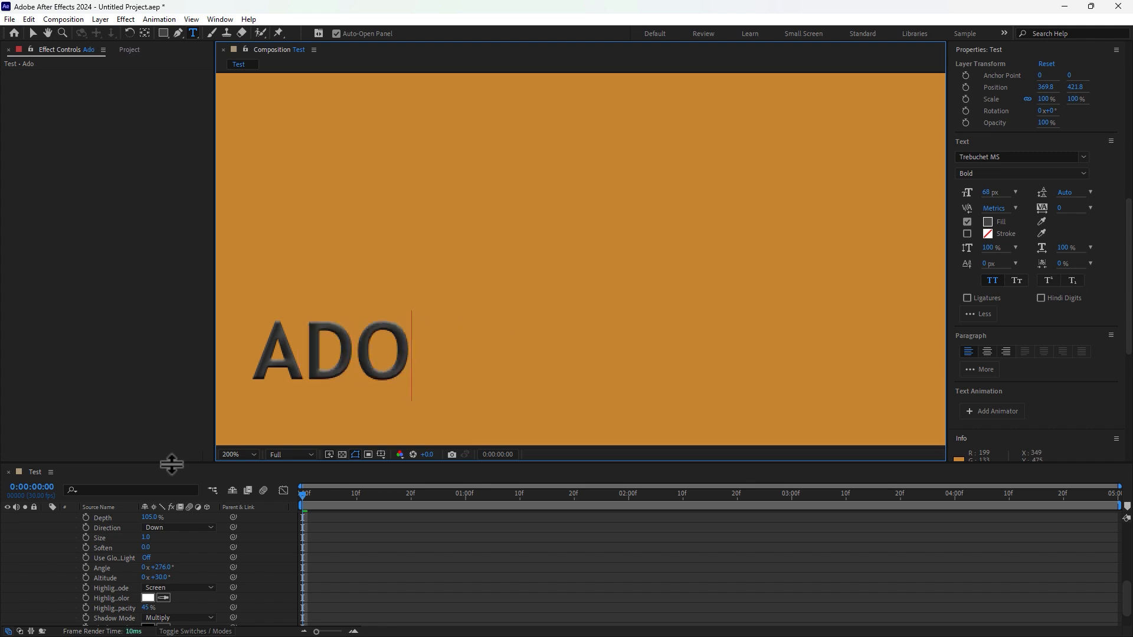
type("BE AFTER")
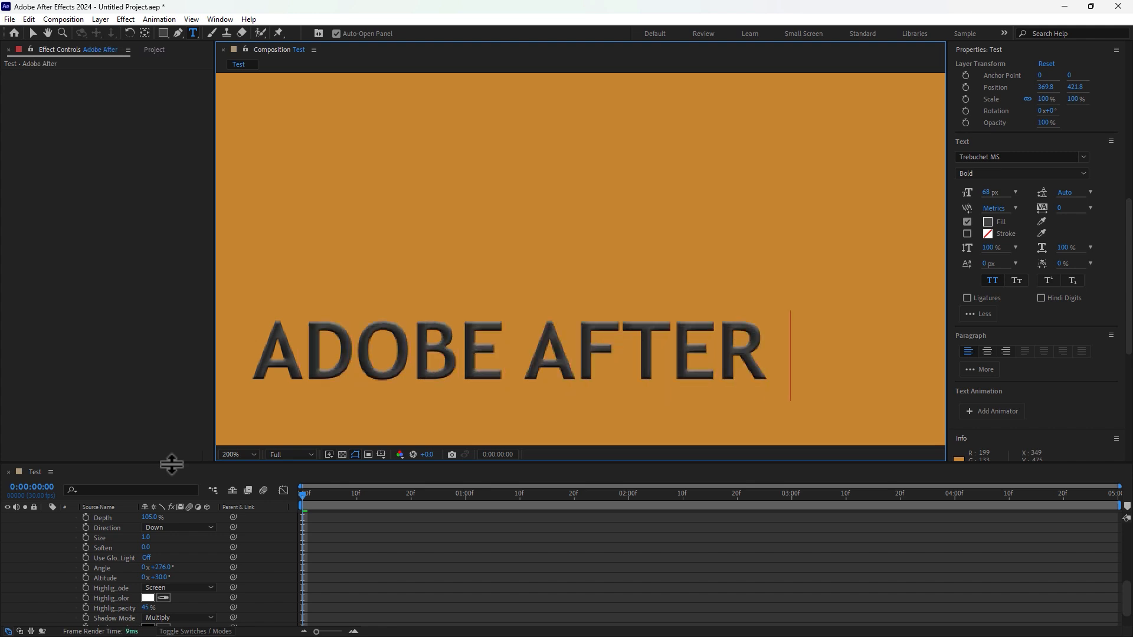
type(" FX")
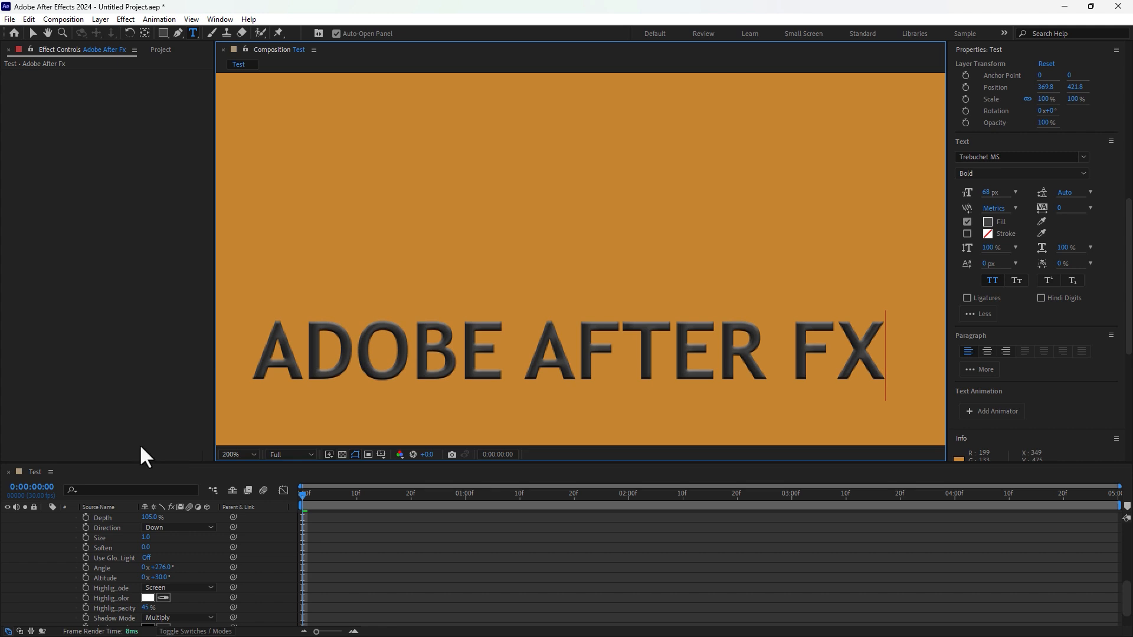
- Break the text into two lines after ADOBE without a leading space, and move it up toward the middle of the composition
key("ctrl+a")
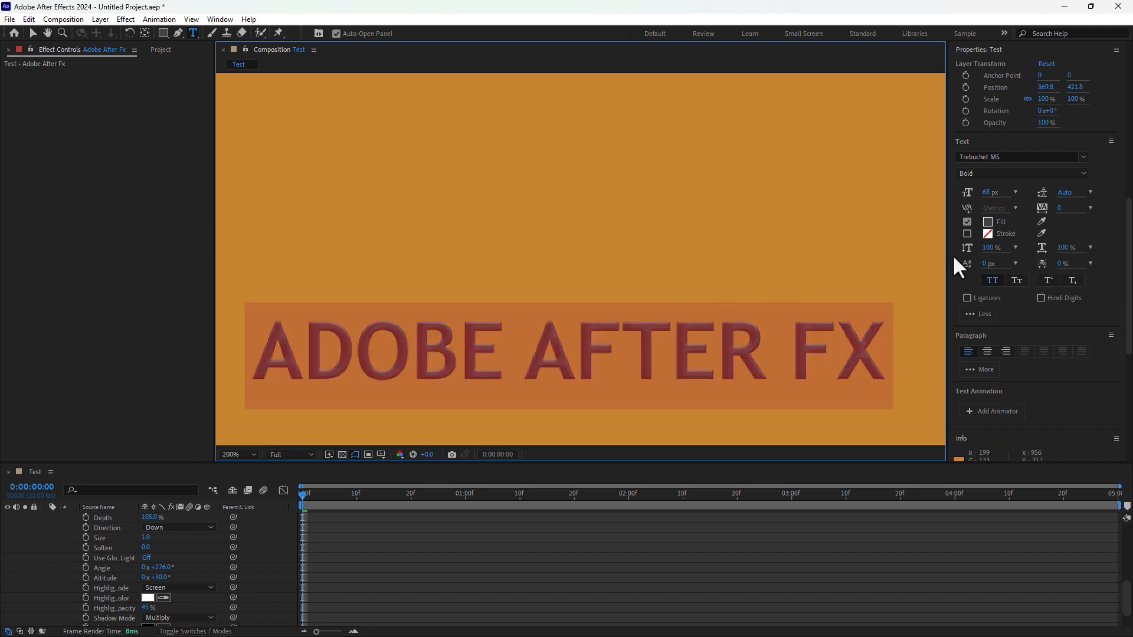
left_click(513, 354)
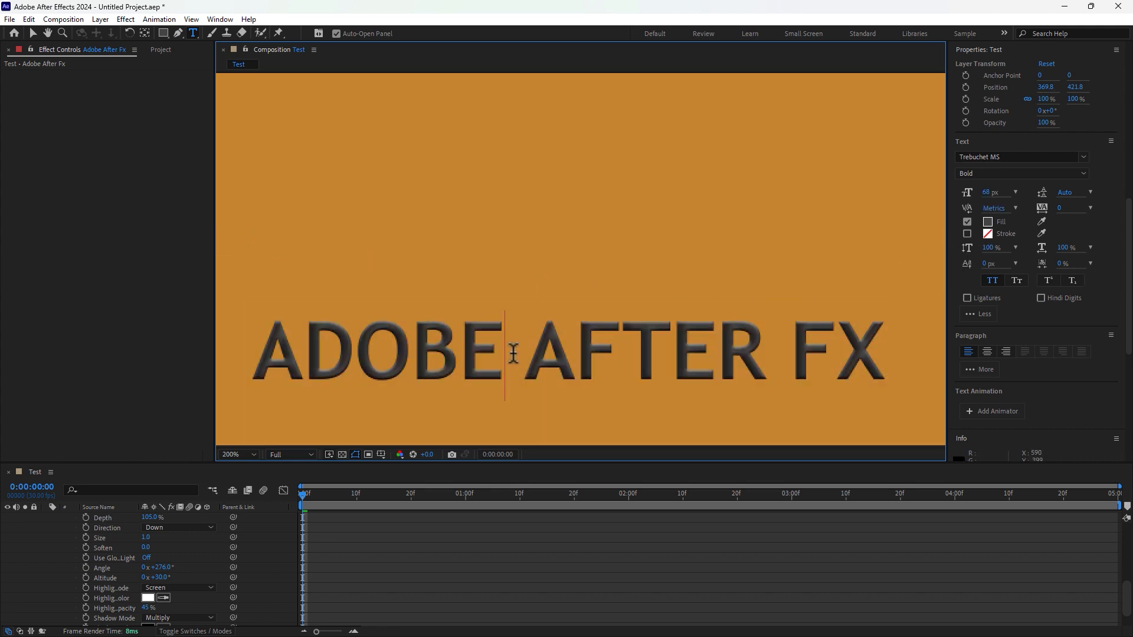
key("Return")
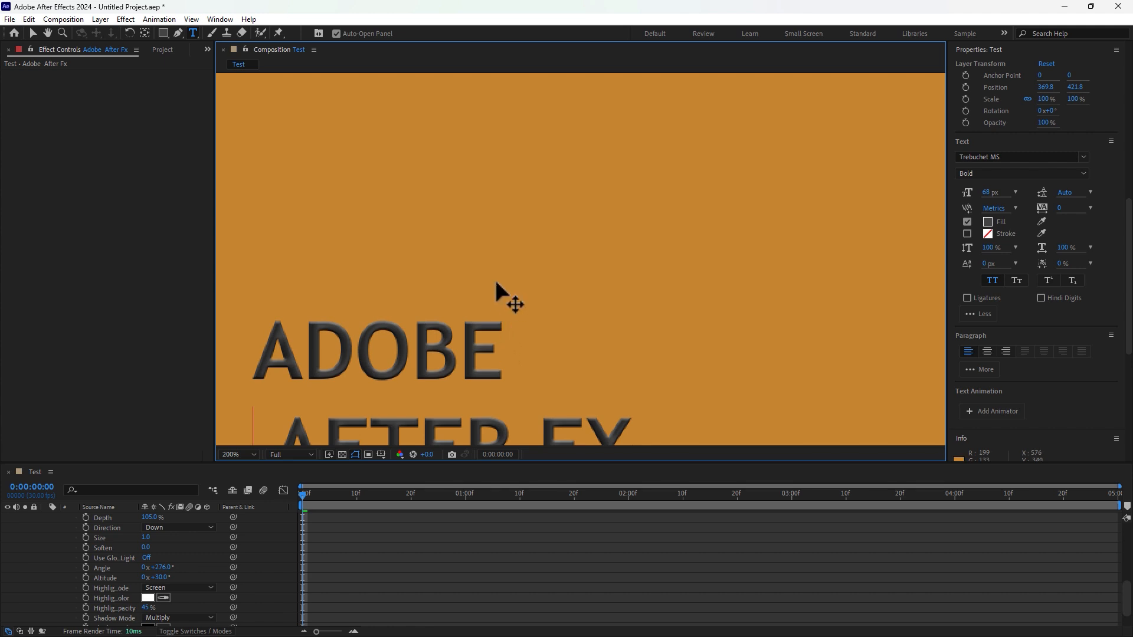
left_click_drag(498, 278, 593, 148)
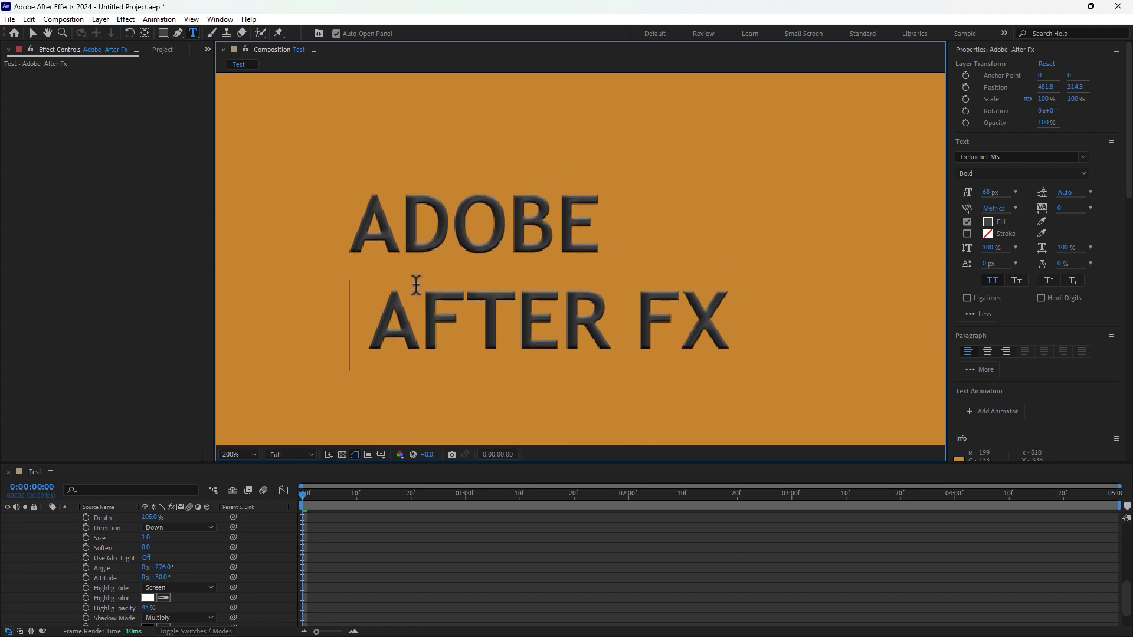
left_click(360, 328)
key("BackSpace")
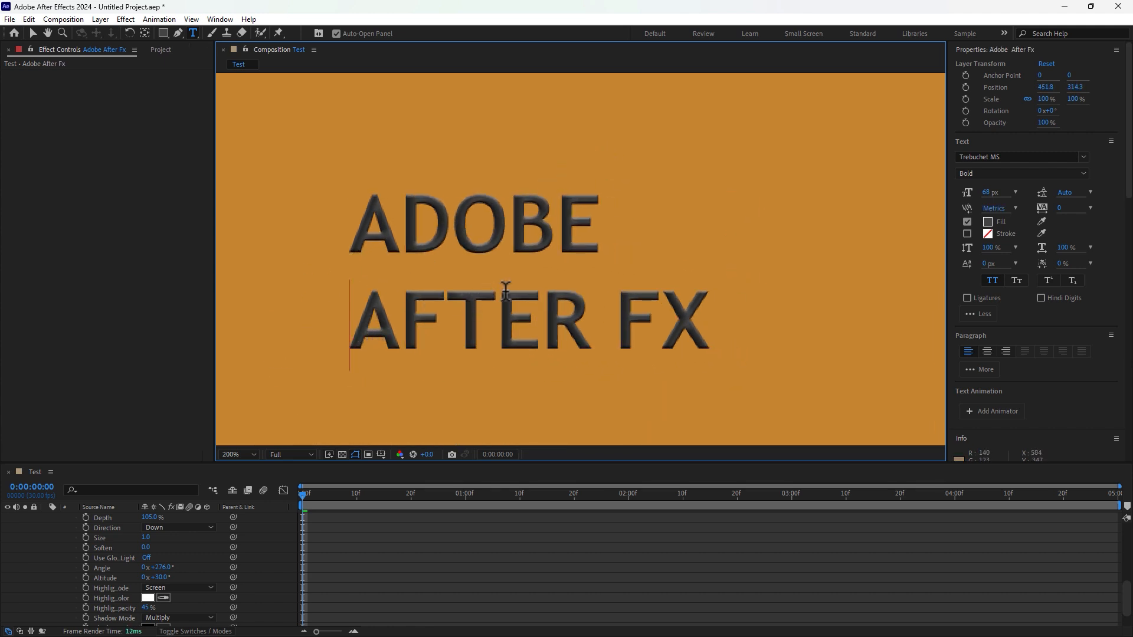
- Center-align both lines of the text and move the block back toward the middle of the composition
key("ctrl+a")
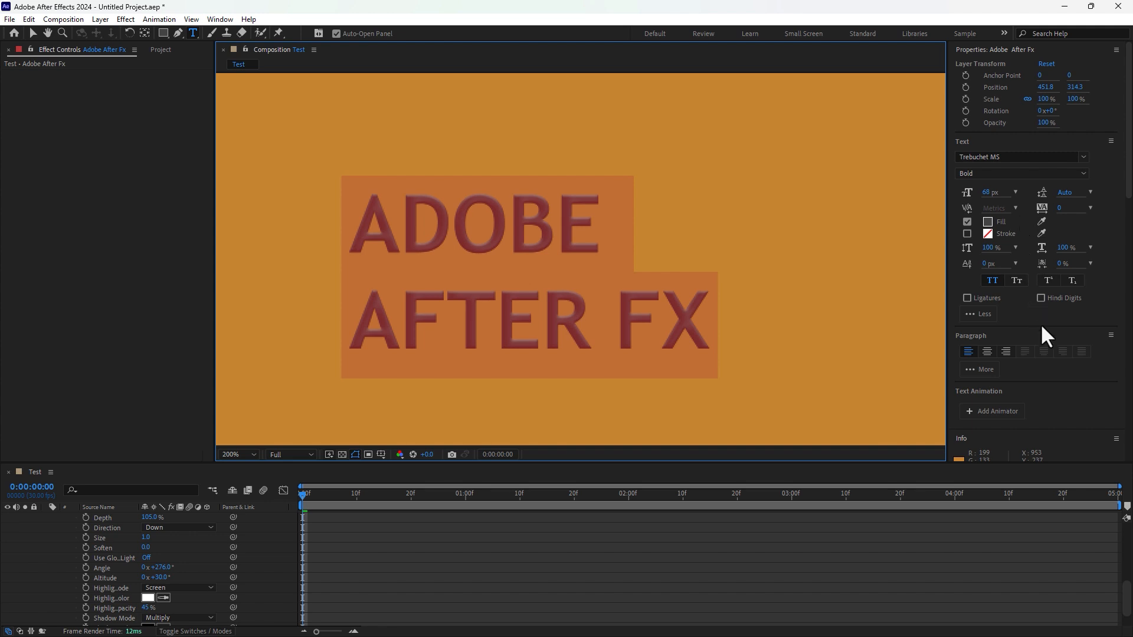
left_click(986, 351)
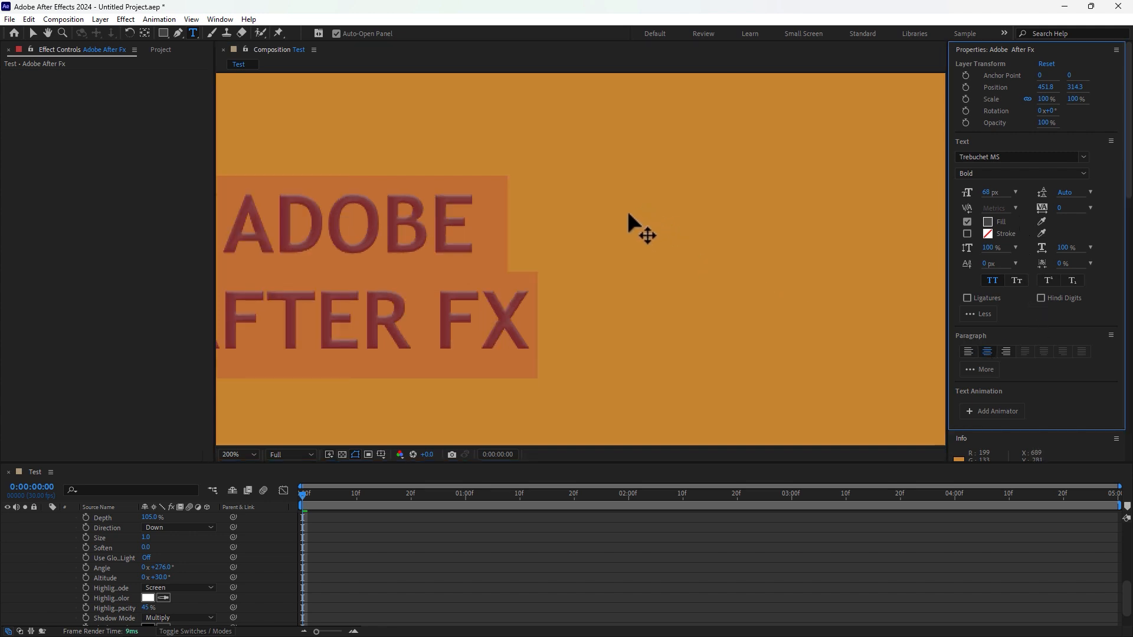
left_click_drag(626, 209, 811, 200)
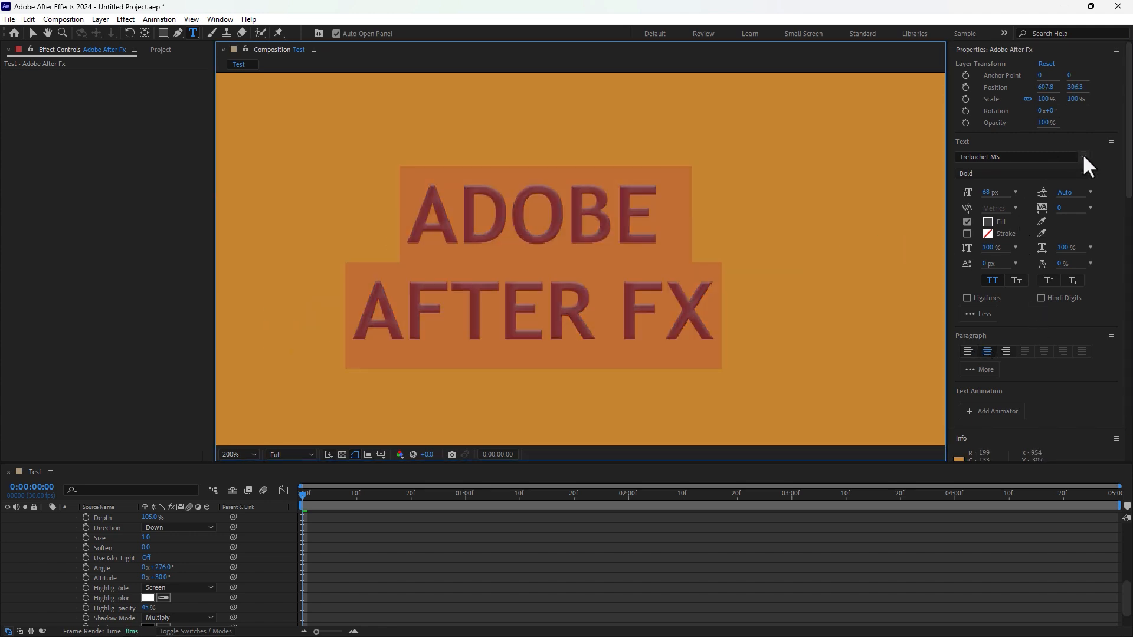
- Browse the available fonts and try Exotc350 Bd BT on the whole text
left_click(1083, 157)
scroll(1087, 242, "up", 1)
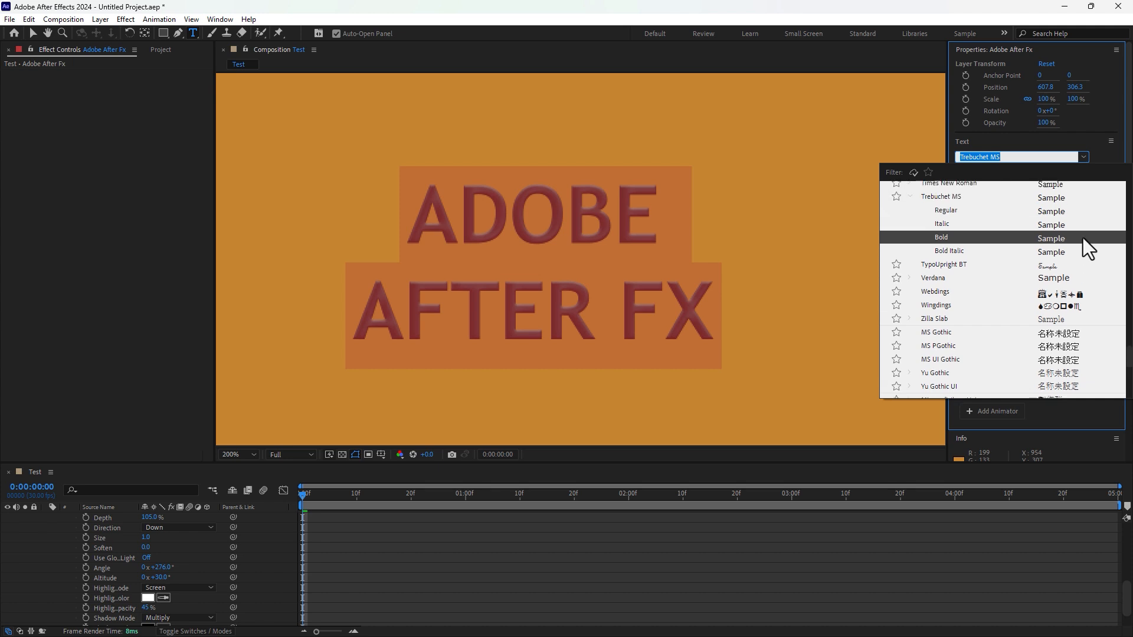
left_click_drag(1129, 361, 1131, 154)
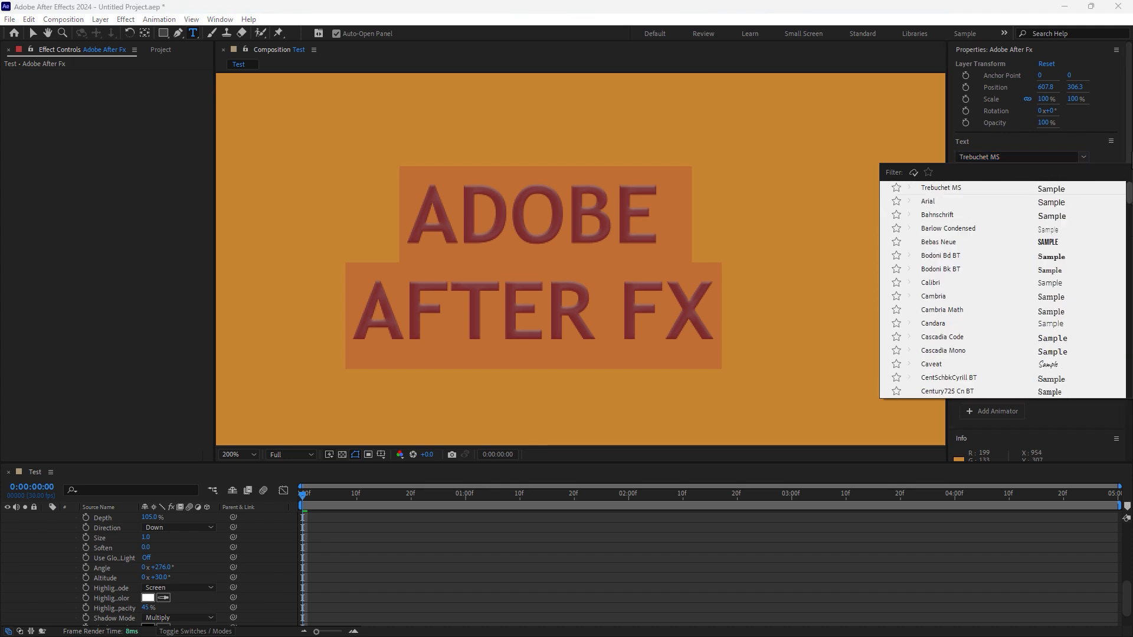
scroll(1006, 284, "down", 5)
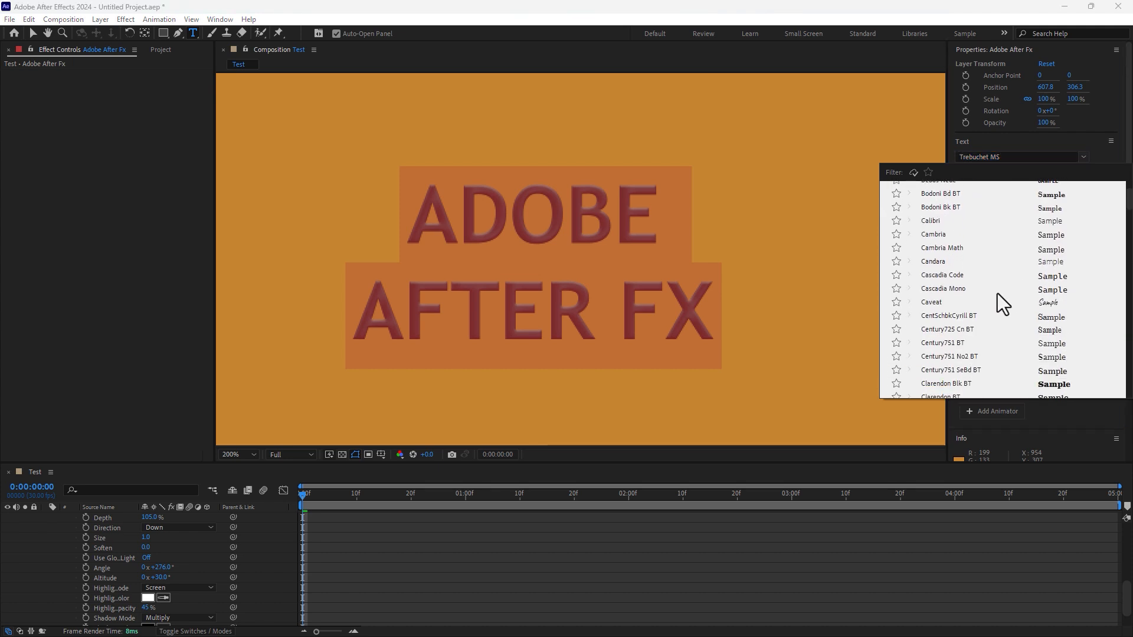
scroll(1054, 362, "down", 5)
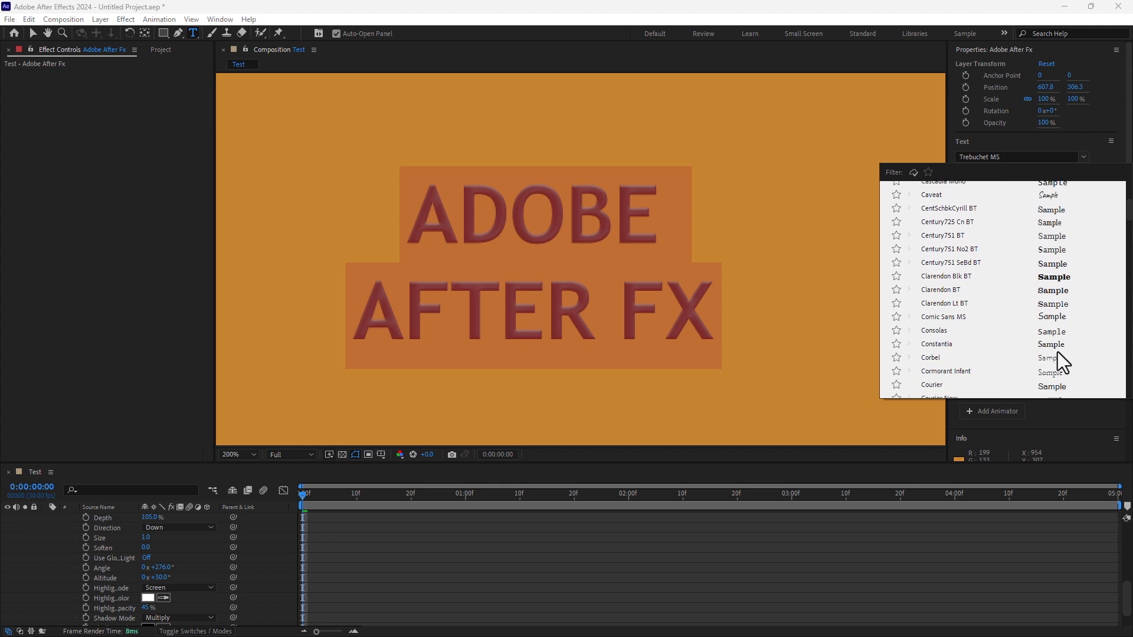
scroll(1056, 352, "down", 2)
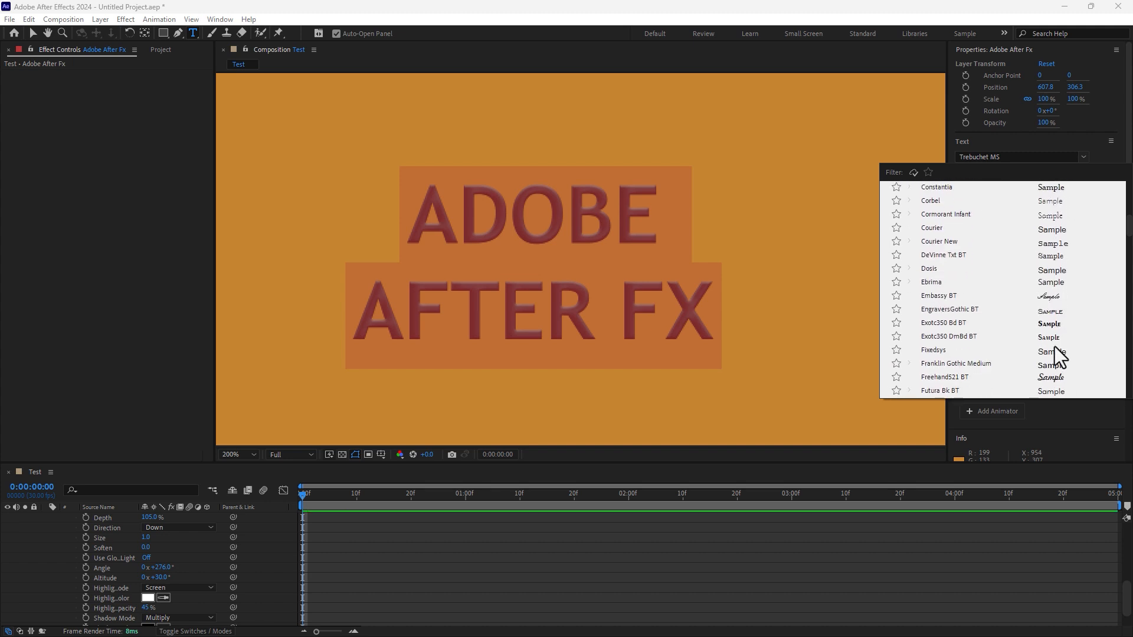
left_click(1047, 325)
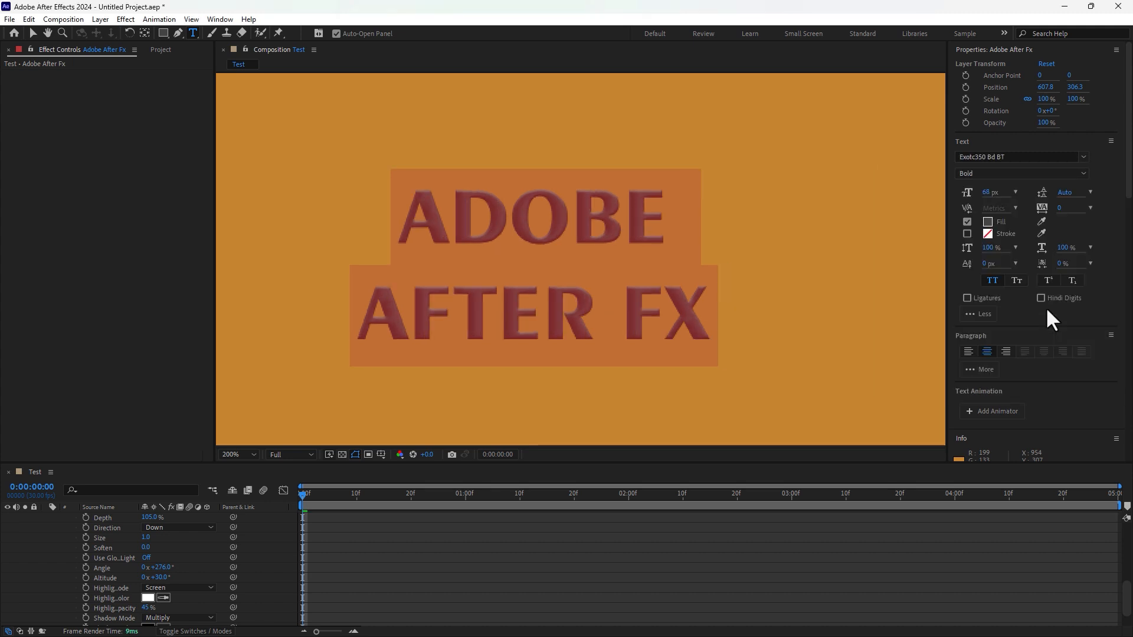
- Set the font of the whole text to Geometr415 Blk BT in the Black style
left_click(1095, 154)
left_click(1084, 156)
scroll(1047, 314, "down", 2)
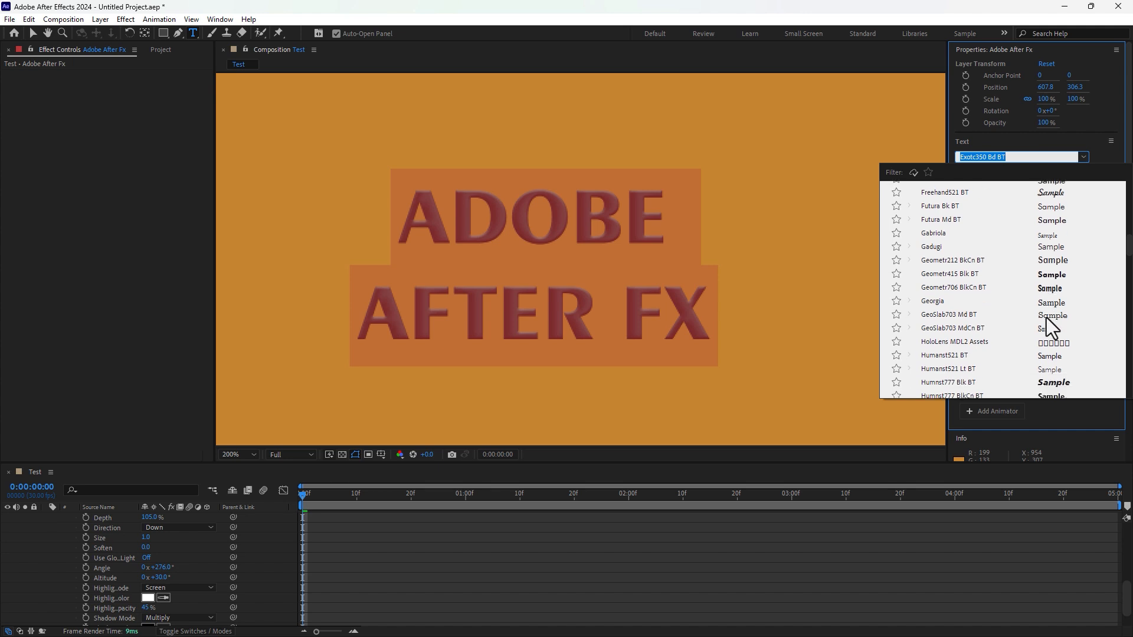
left_click(1046, 275)
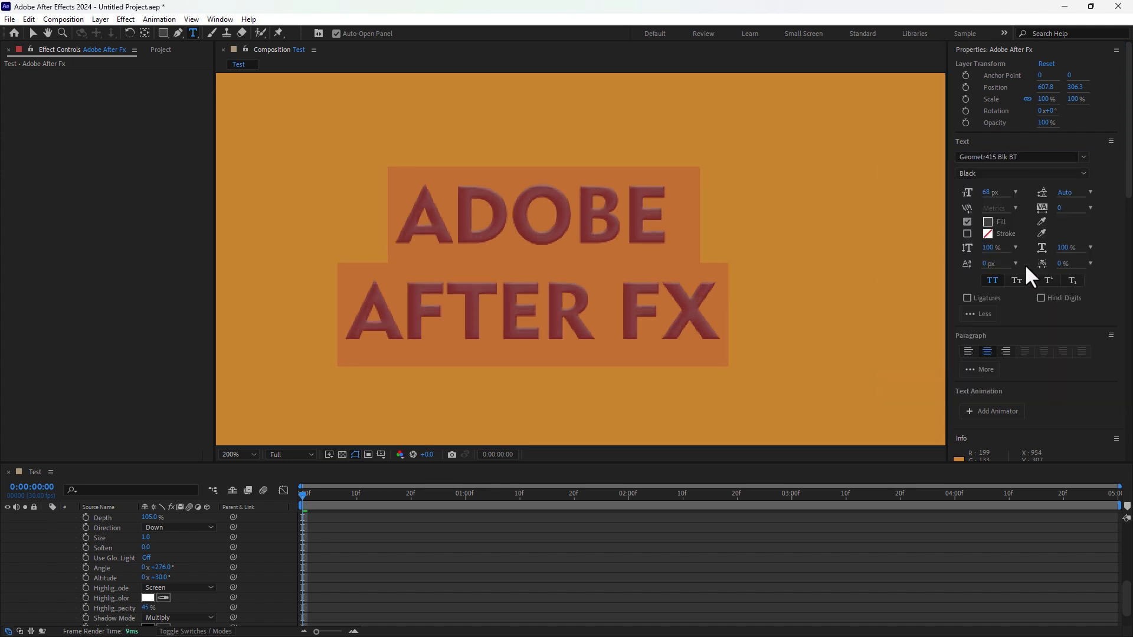
left_click(1084, 170)
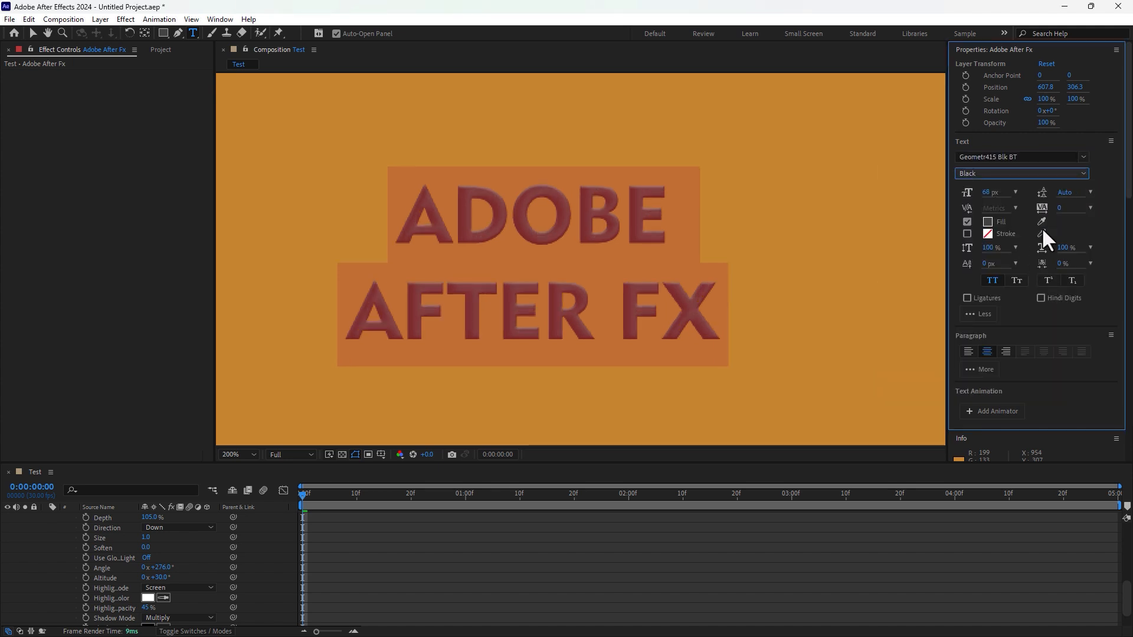
- Enlarge the text to 108 px and reposition it in the center of the orange background
left_click_drag(986, 193, 1017, 196)
left_click(33, 33)
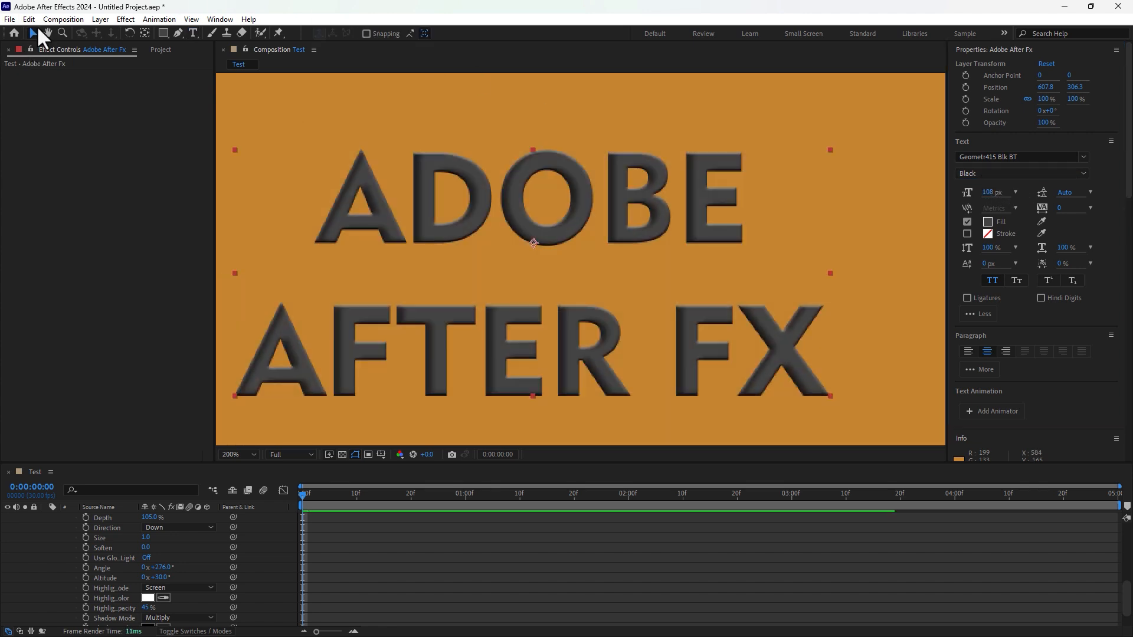
left_click_drag(612, 232, 643, 203)
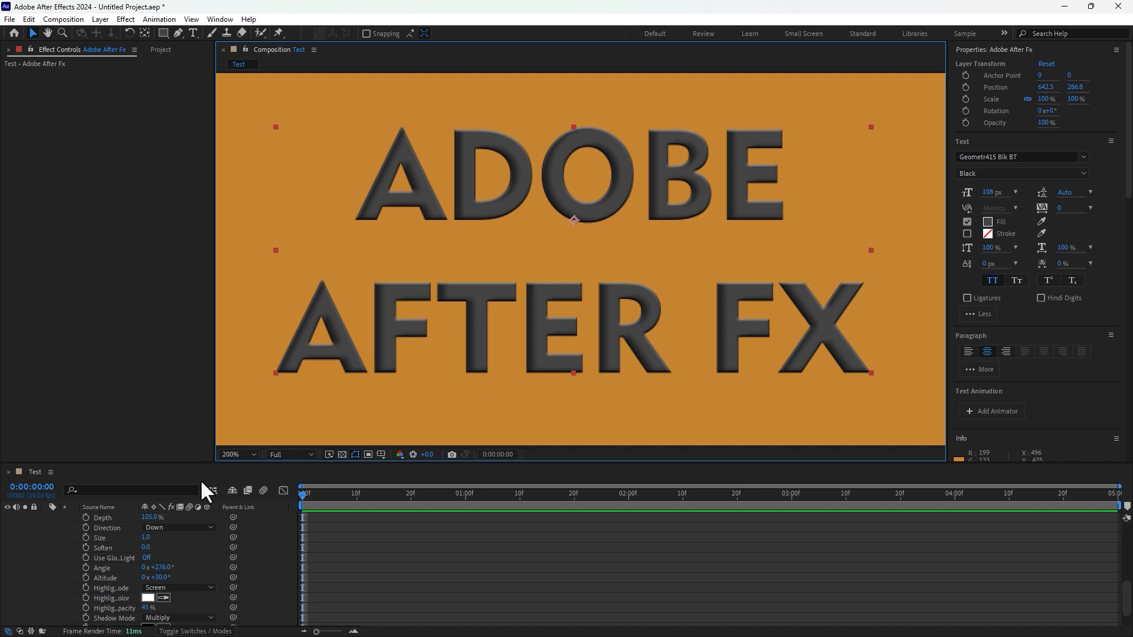
- Set the text's Bevel and Emboss size to 0.5 and reduce its highlight opacity further
left_click(149, 539)
type("0.")
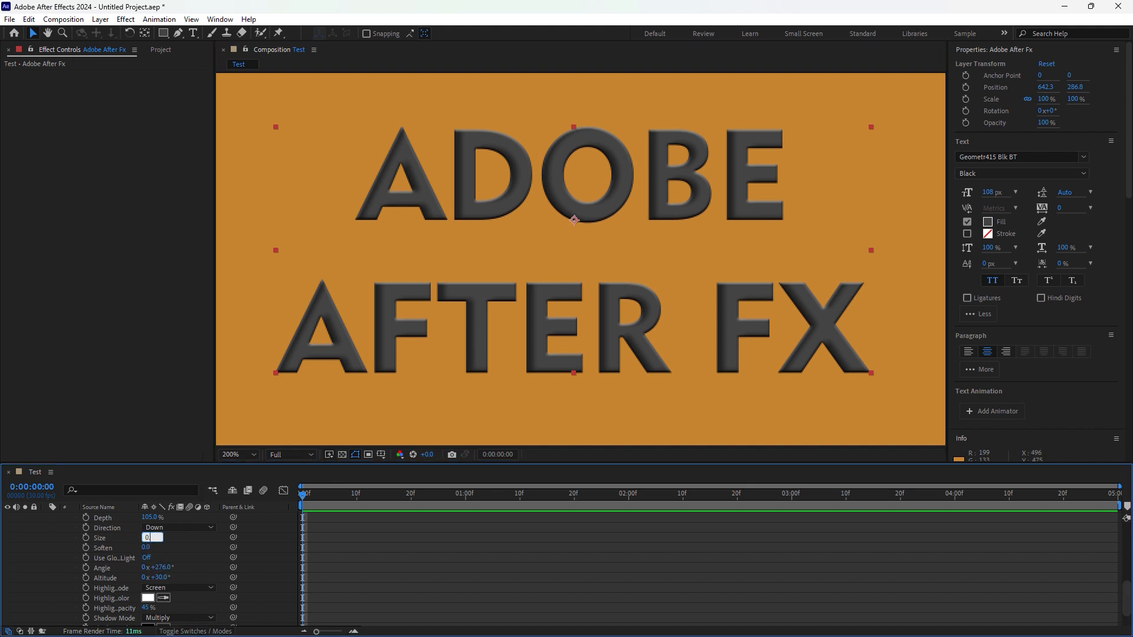
type("5")
key("Return")
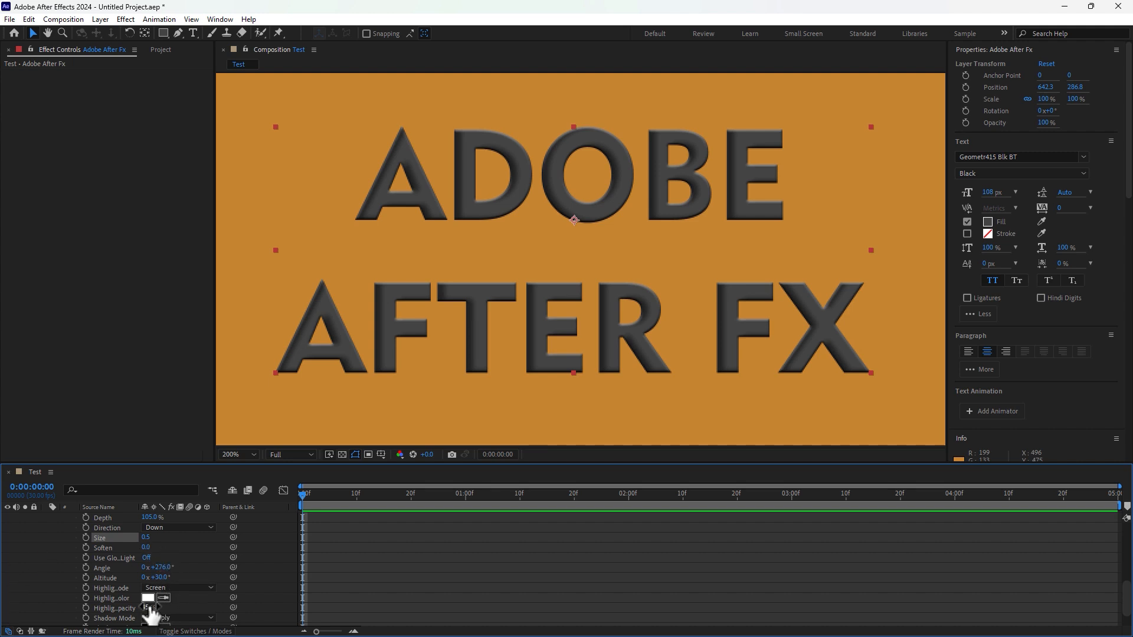
mouse_move(147, 607)
left_mouse_down()
mouse_move(127, 607)
mouse_move(136, 607)
left_mouse_up()
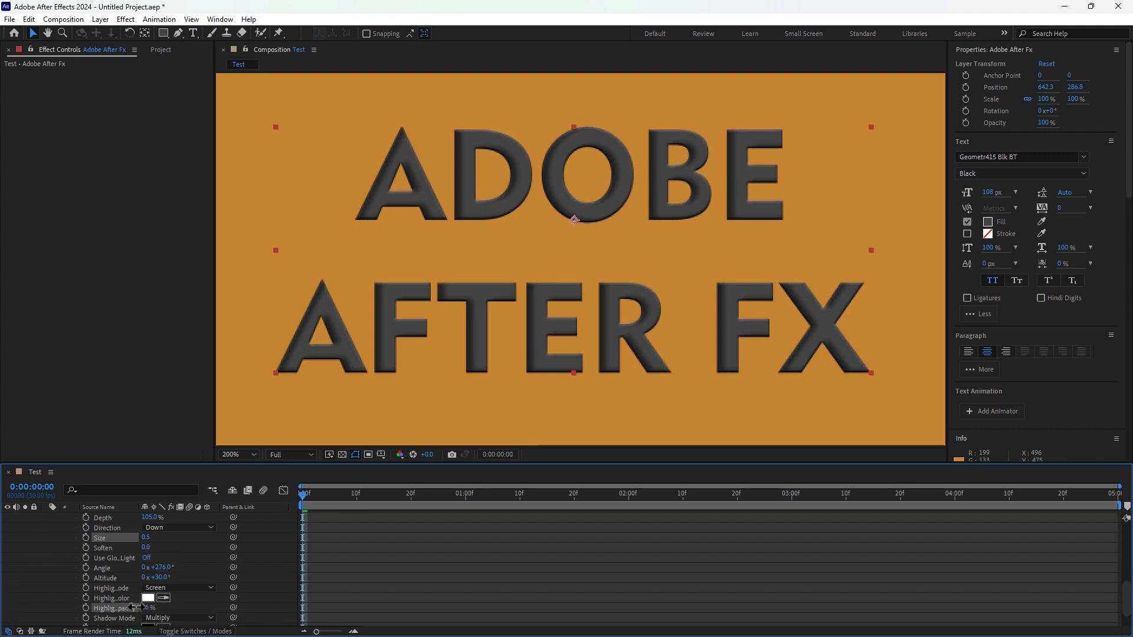
- Set the text's Inner Shadow angle to 196° and reduce the shadow's size
scroll(261, 556, "up", 8)
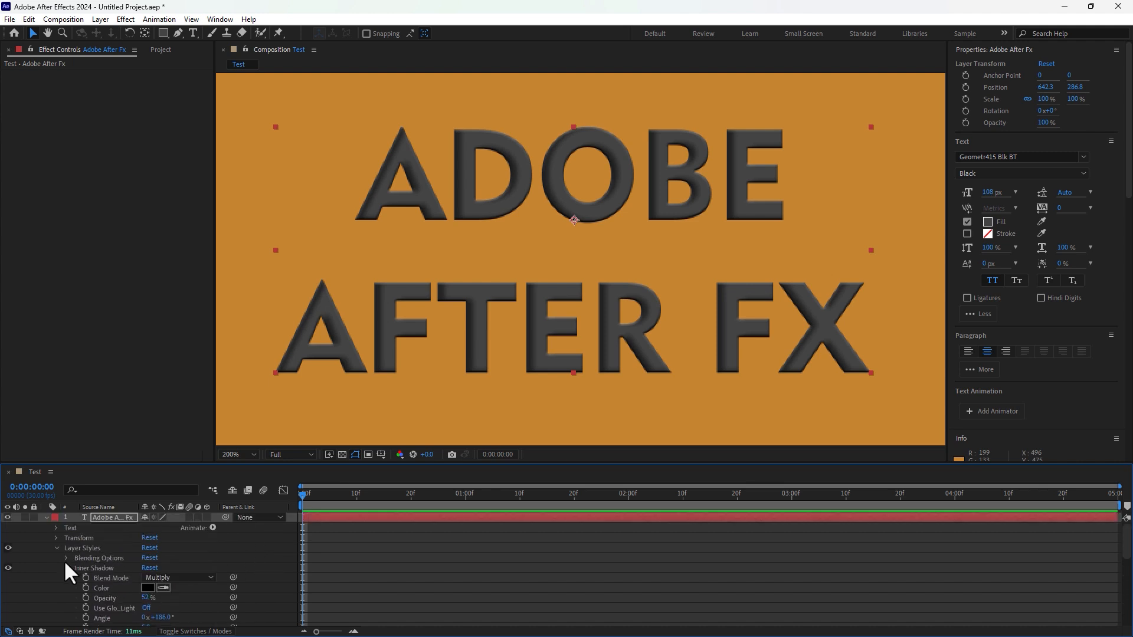
scroll(263, 568, "down", 3)
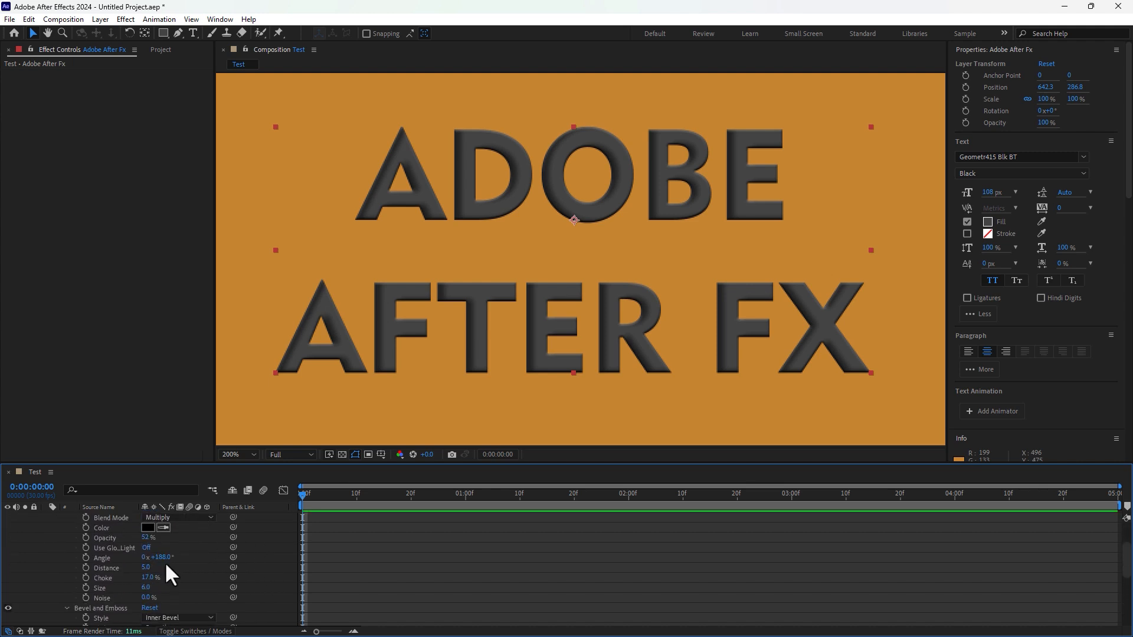
mouse_move(166, 557)
left_mouse_down()
mouse_move(180, 556)
mouse_move(124, 588)
left_mouse_up()
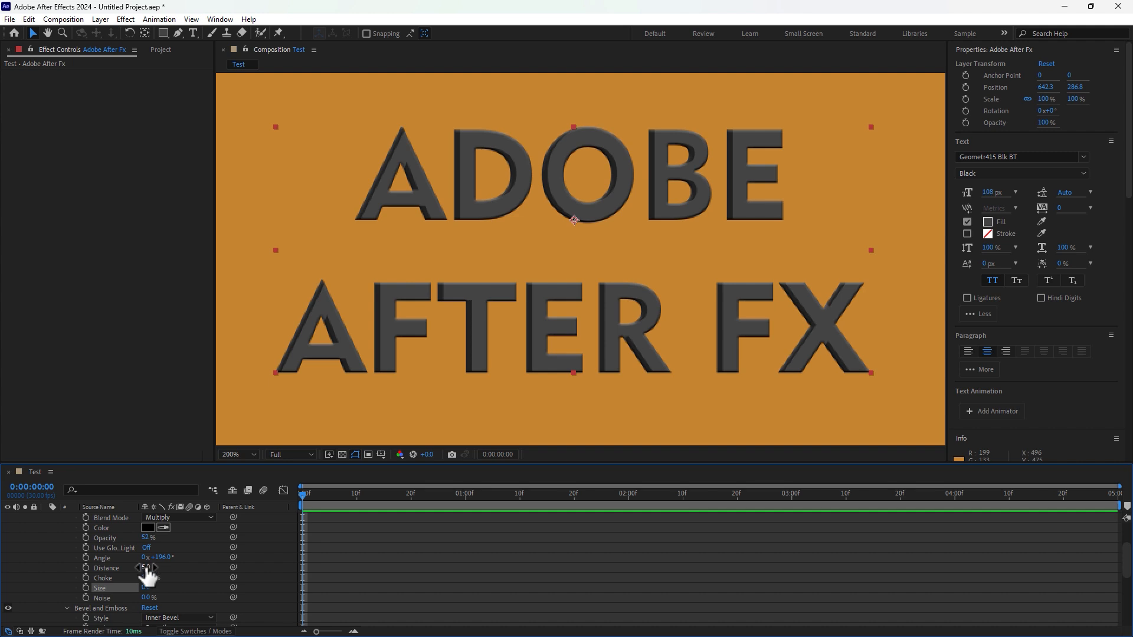
- Set the text's Inner Shadow distance to 4.7 and deselect the layer
left_click_drag(143, 568, 150, 572)
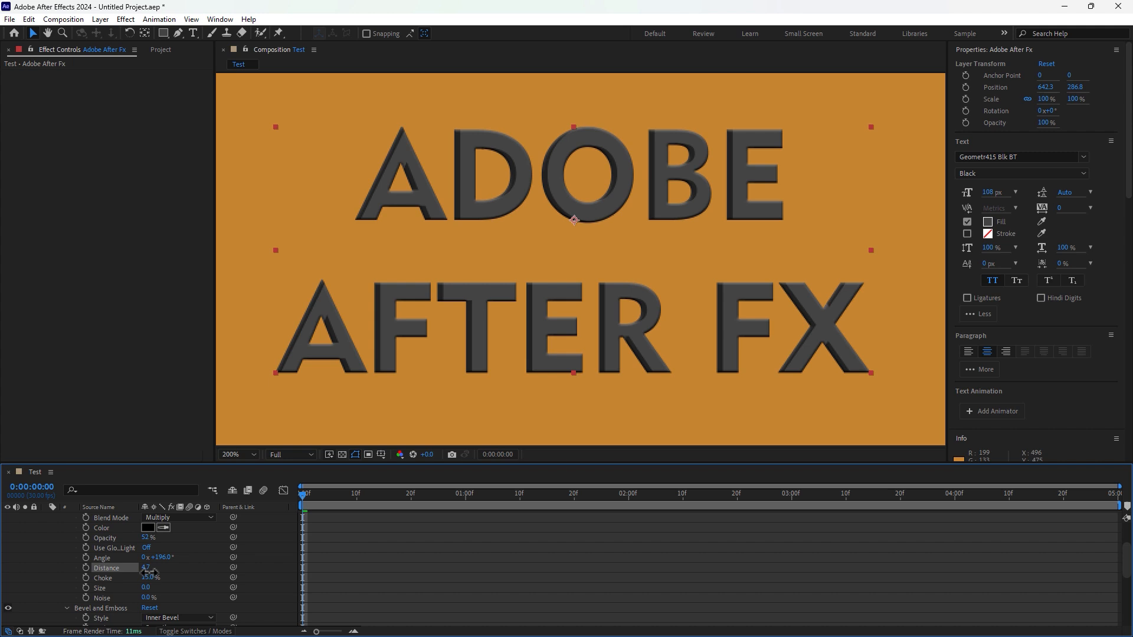
left_click(379, 568)
key("comma")
key("period")
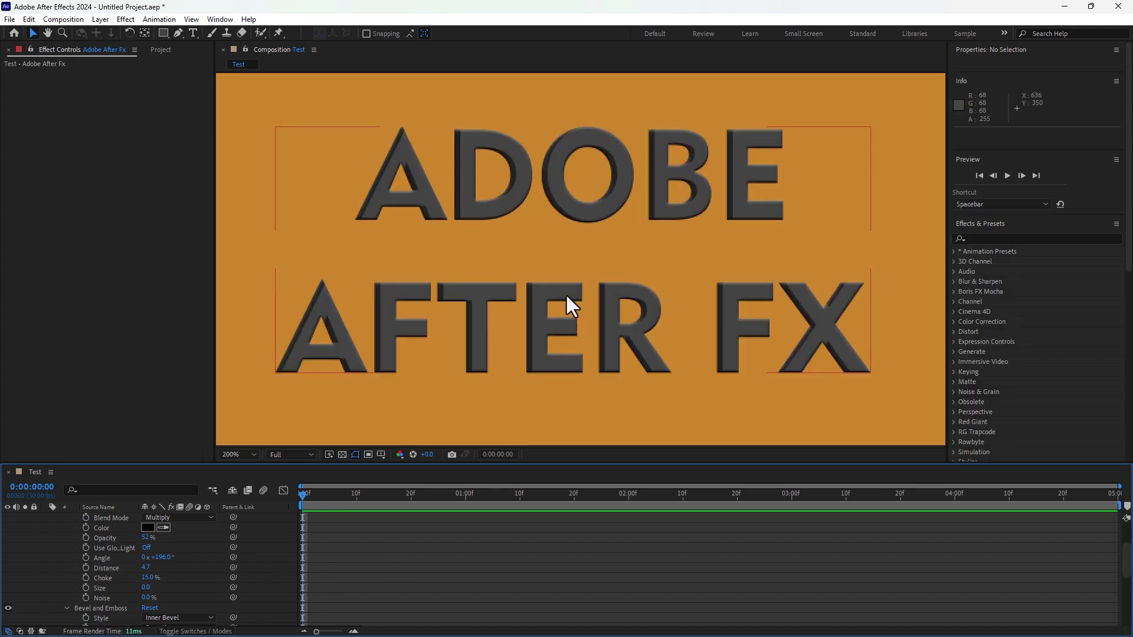
- Try to convert the ADOBE AFTER FX text layer's styles to editable styles
left_click(99, 19)
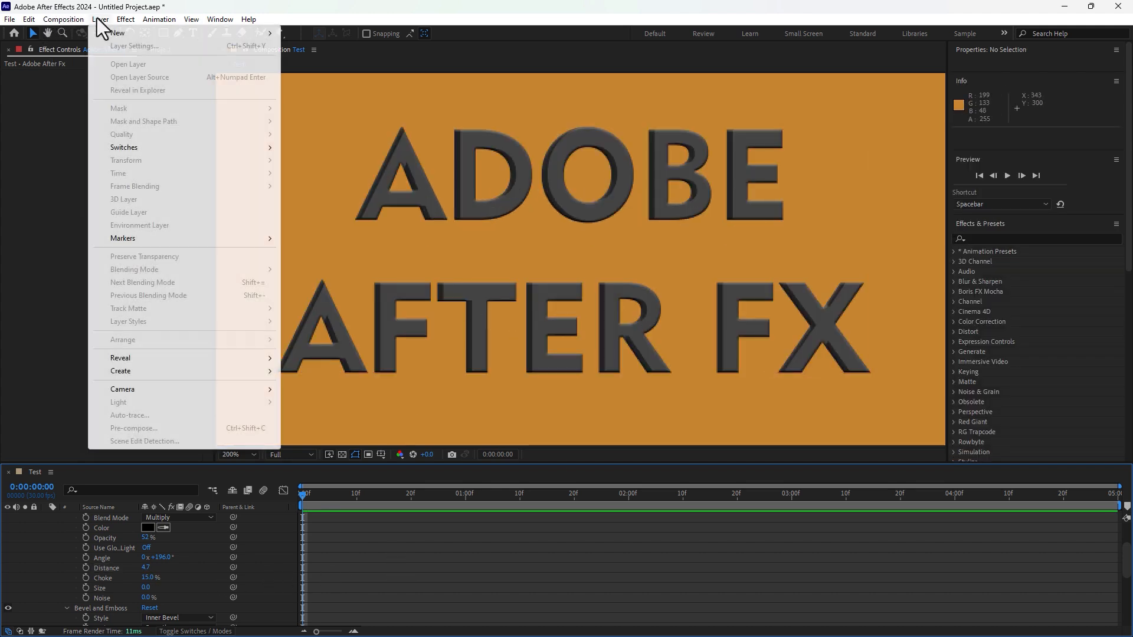
left_click(255, 570)
scroll(236, 560, "up", 2)
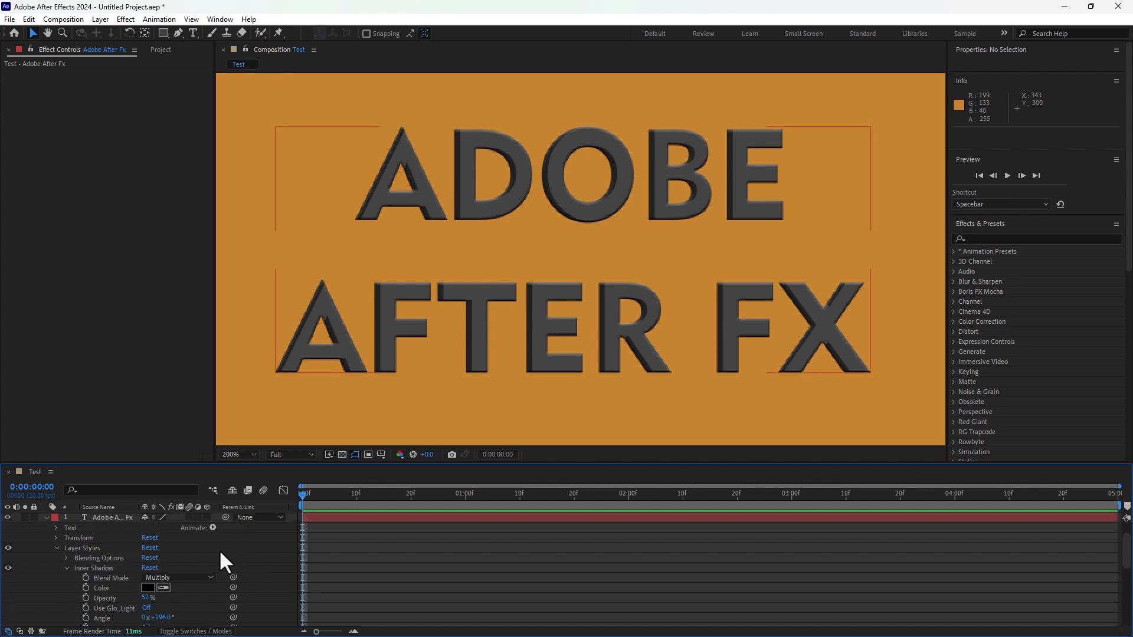
left_click(88, 518)
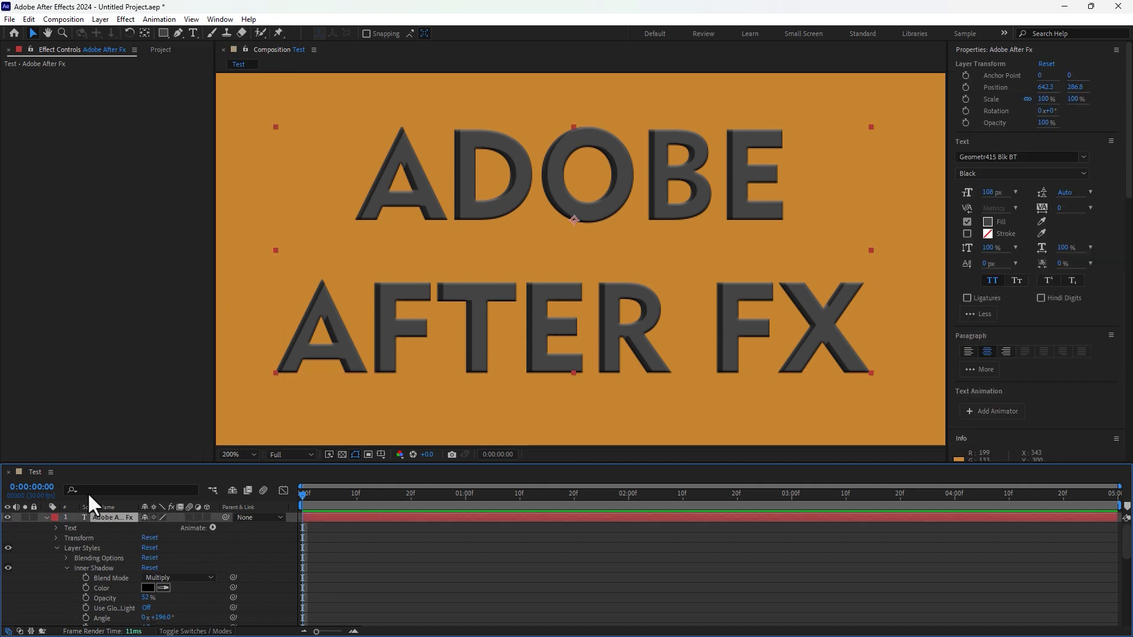
left_click(101, 19)
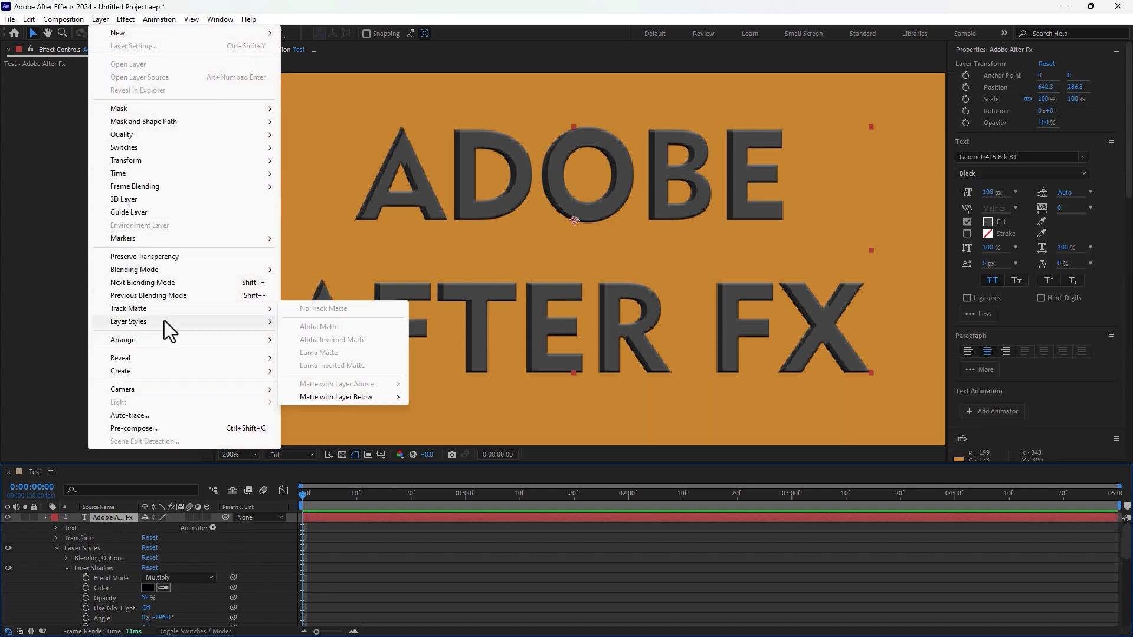
mouse_move(165, 321)
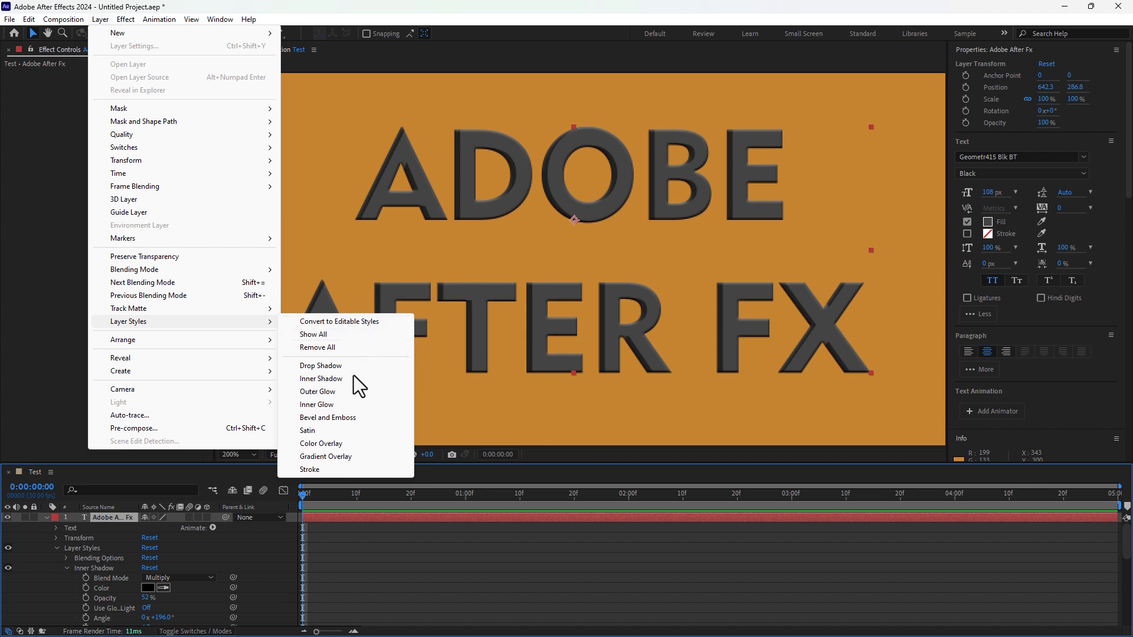
left_click(370, 322)
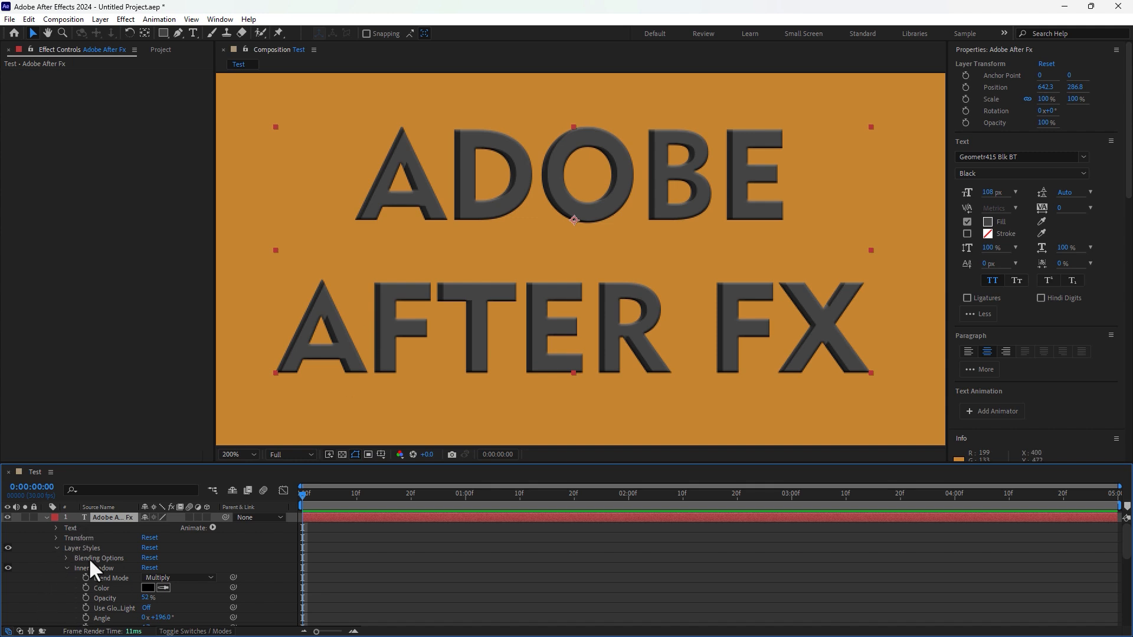
- Show all layer styles on the ADOBE AFTER FX text layer and collapse the layer's properties
left_click(98, 20)
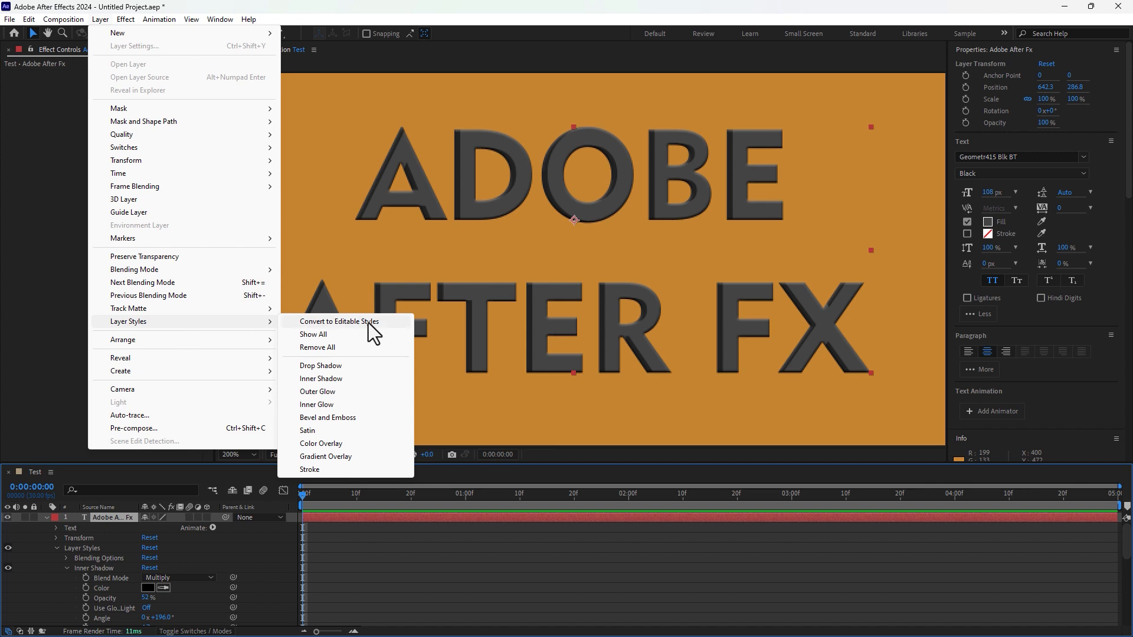
left_click(315, 334)
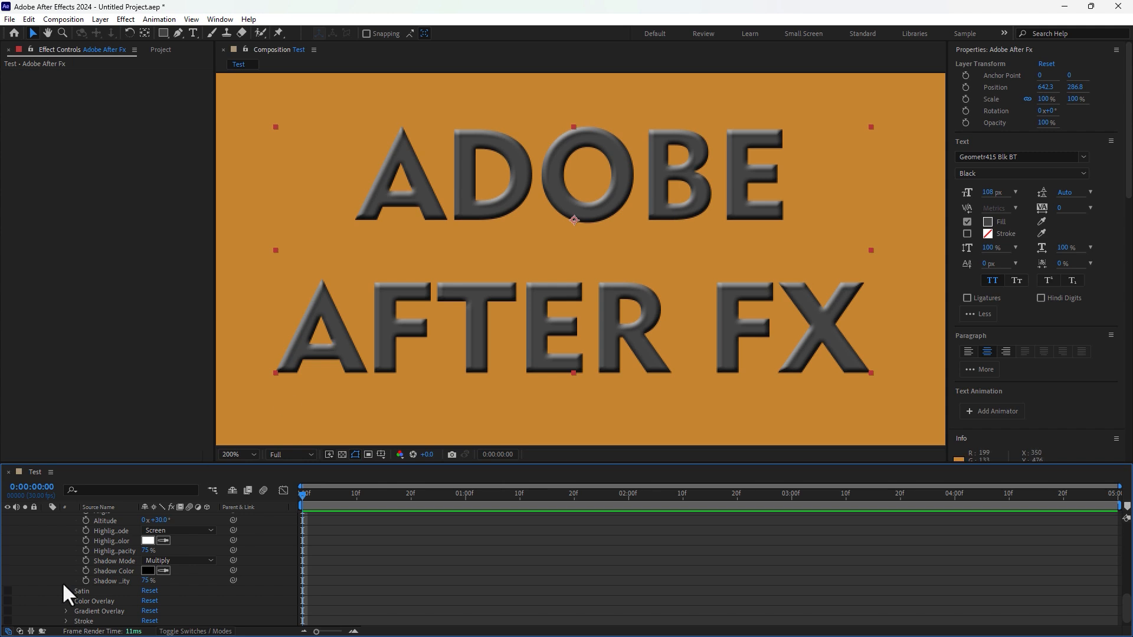
scroll(62, 580, "up", 10)
left_click(47, 517)
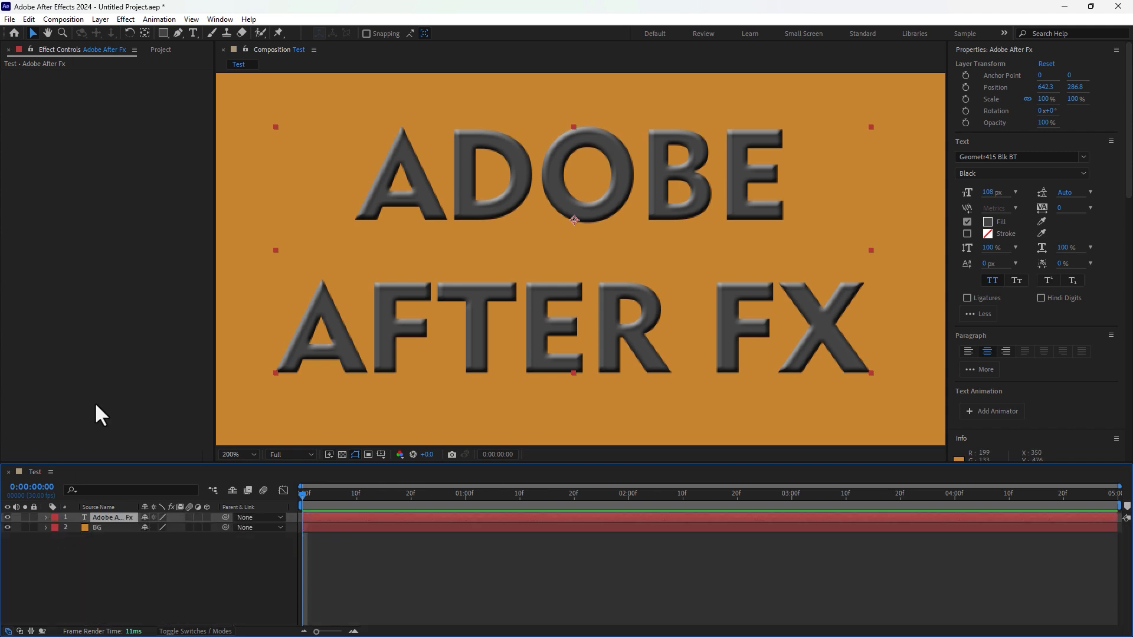
left_click(100, 19)
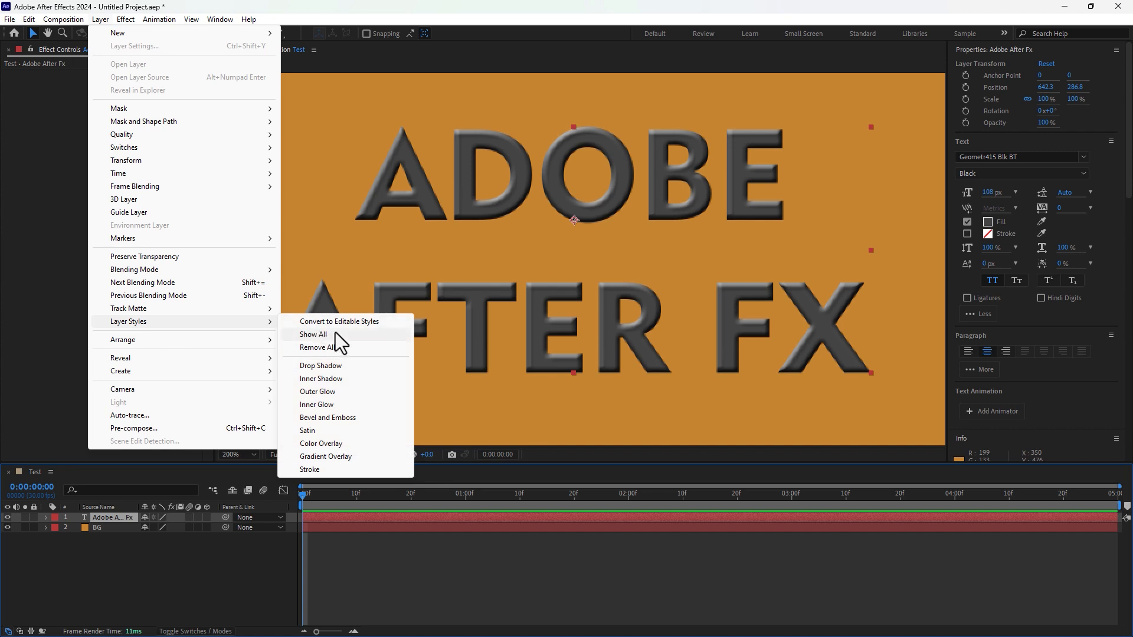
left_click(372, 335)
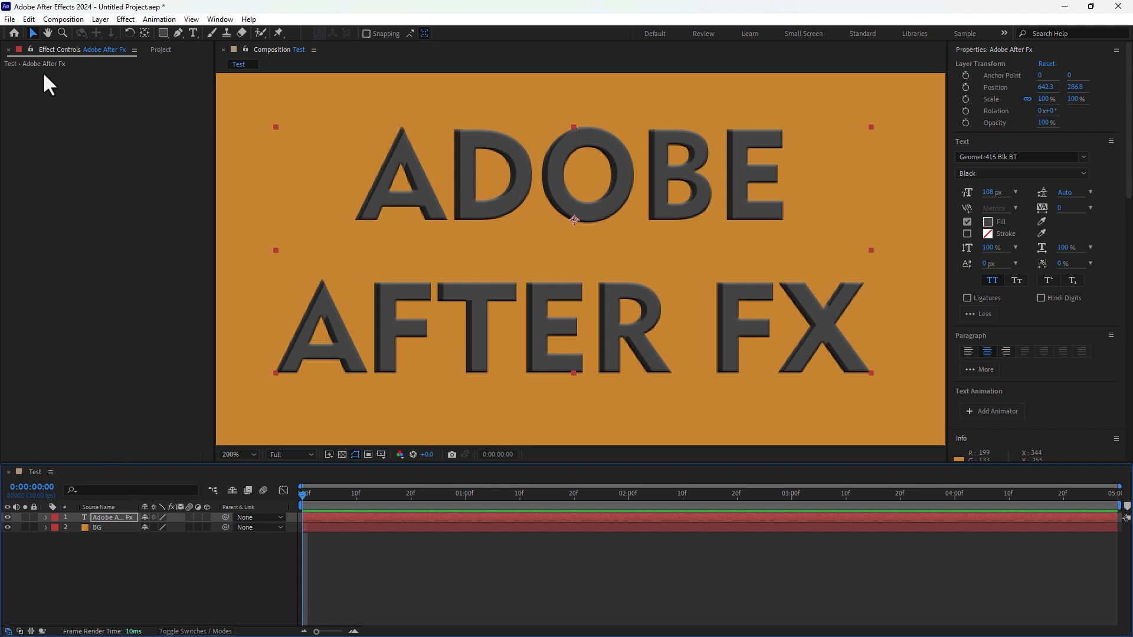
left_click(93, 20)
mouse_move(168, 324)
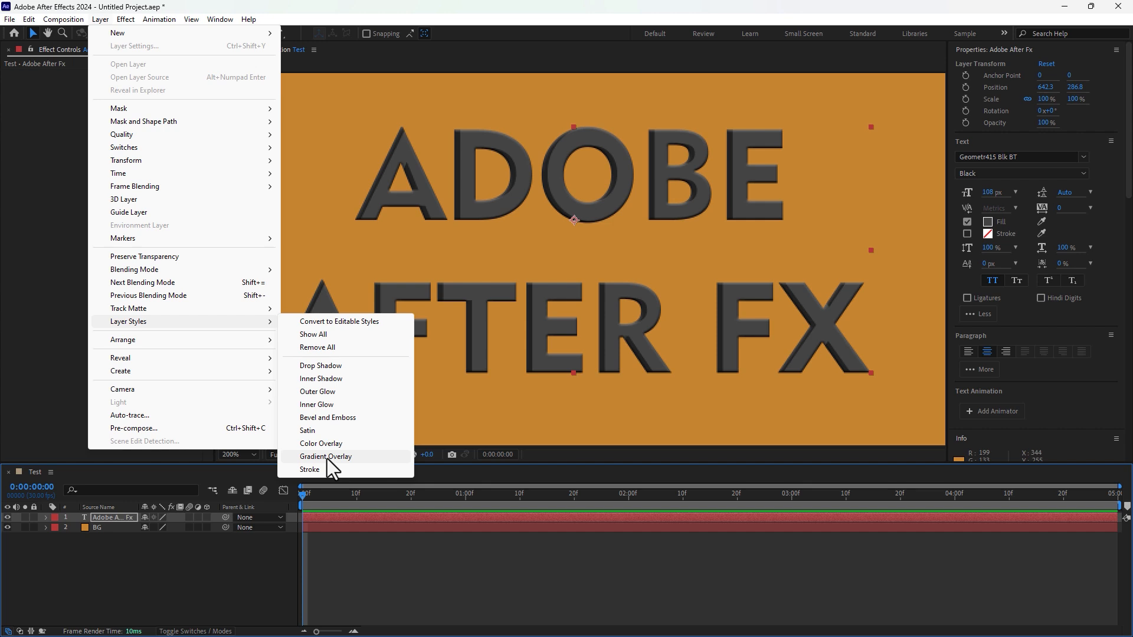
left_click(100, 515)
left_click(126, 569)
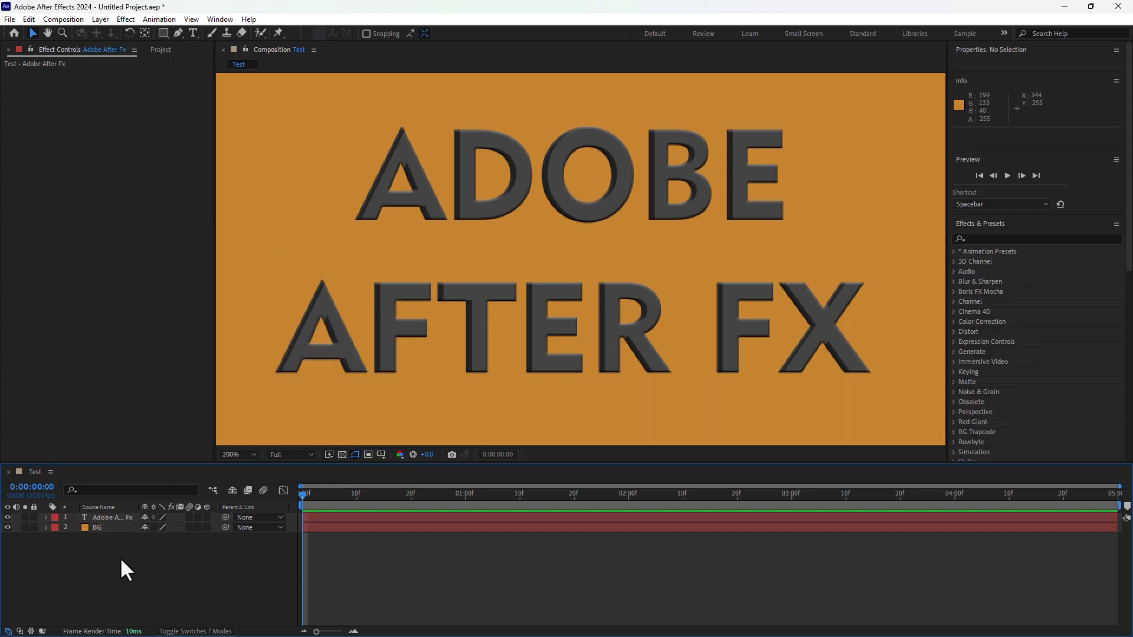
- Create a new 1280 x 720, 30 fps composition named Test and add the text TEST to it
key("ctrl+n")
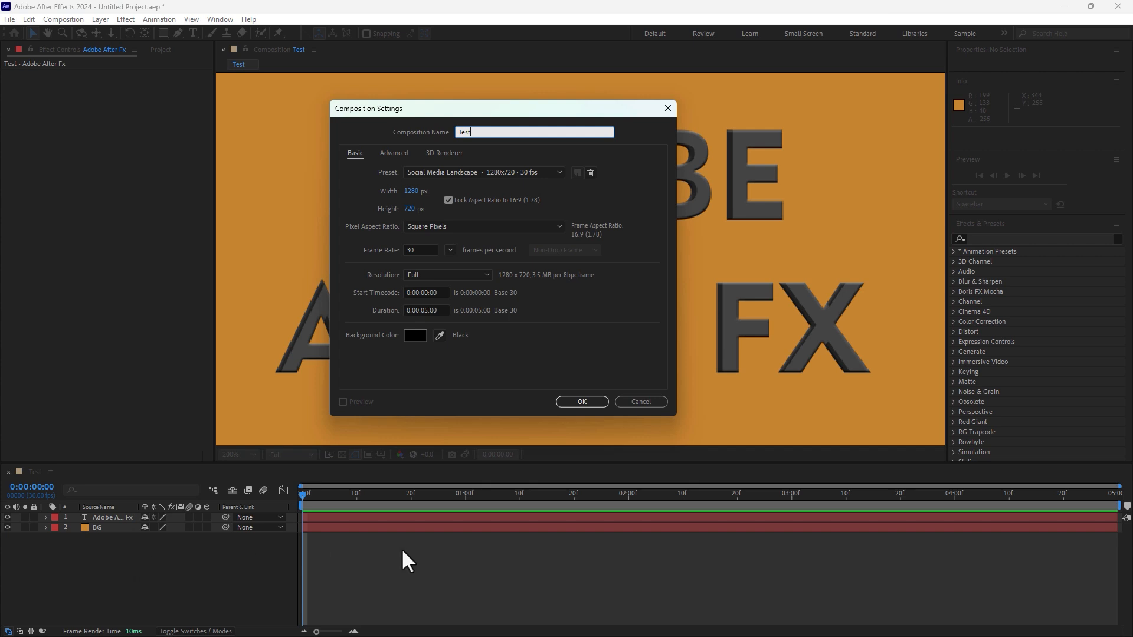
left_click(569, 400)
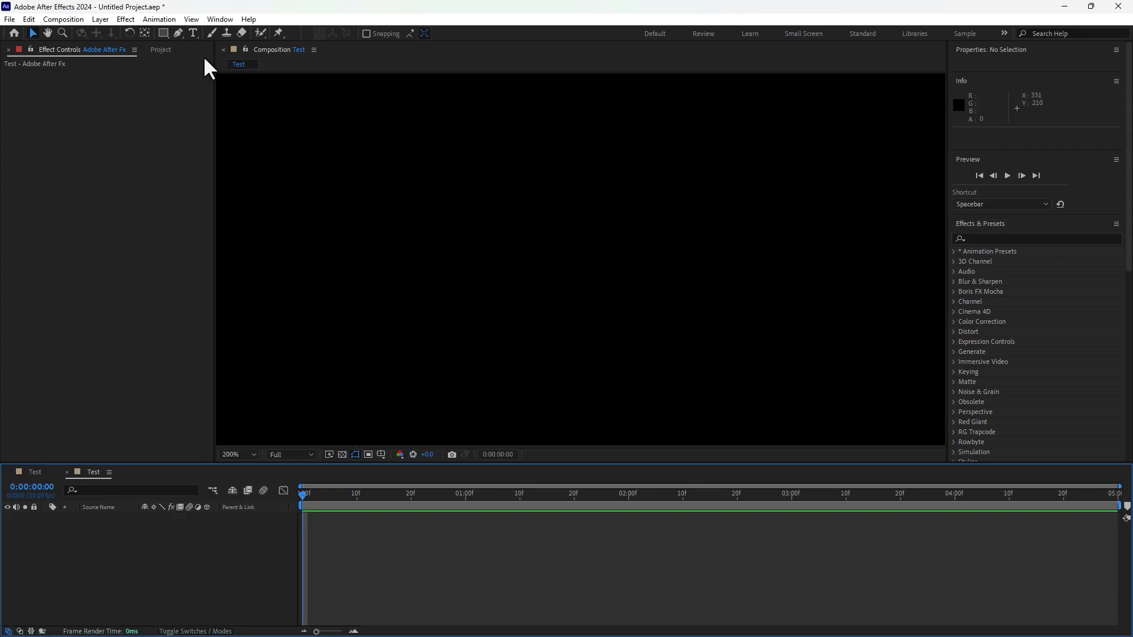
left_click(193, 32)
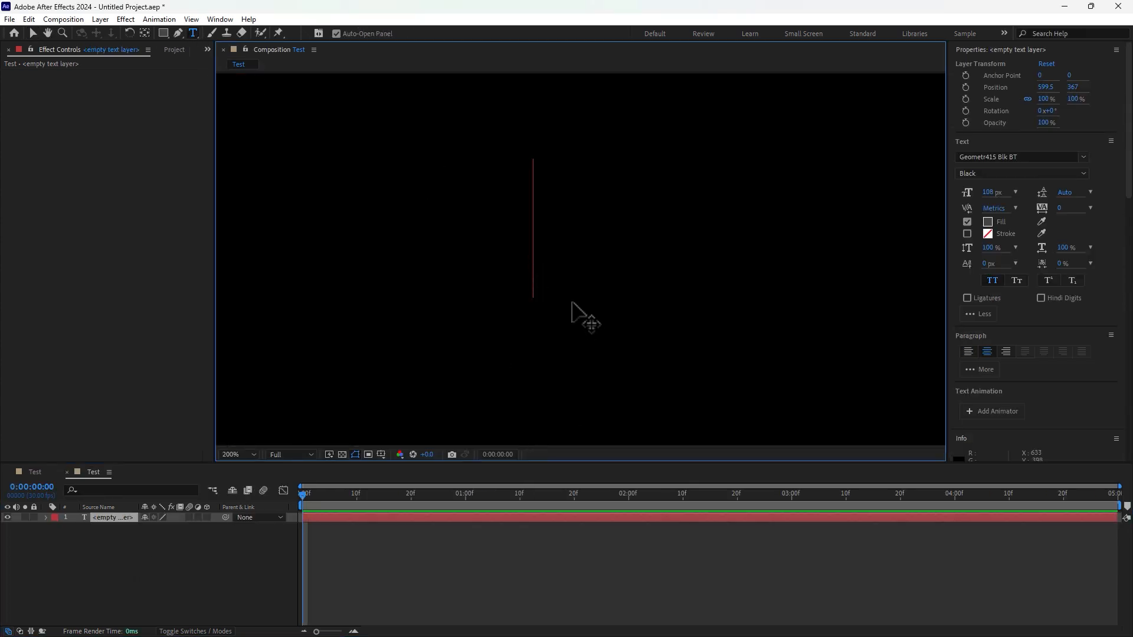
type("TEST")
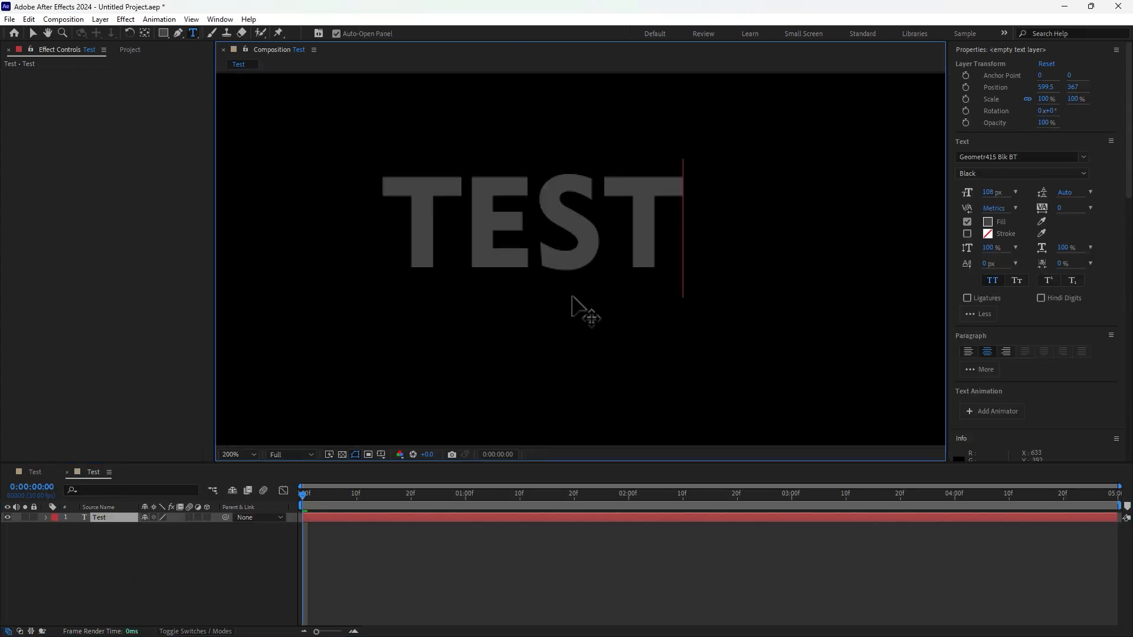
- Enlarge the TEST text to 214 px and reposition it in the center of the composition
left_click(33, 34)
left_click_drag(510, 214, 567, 243)
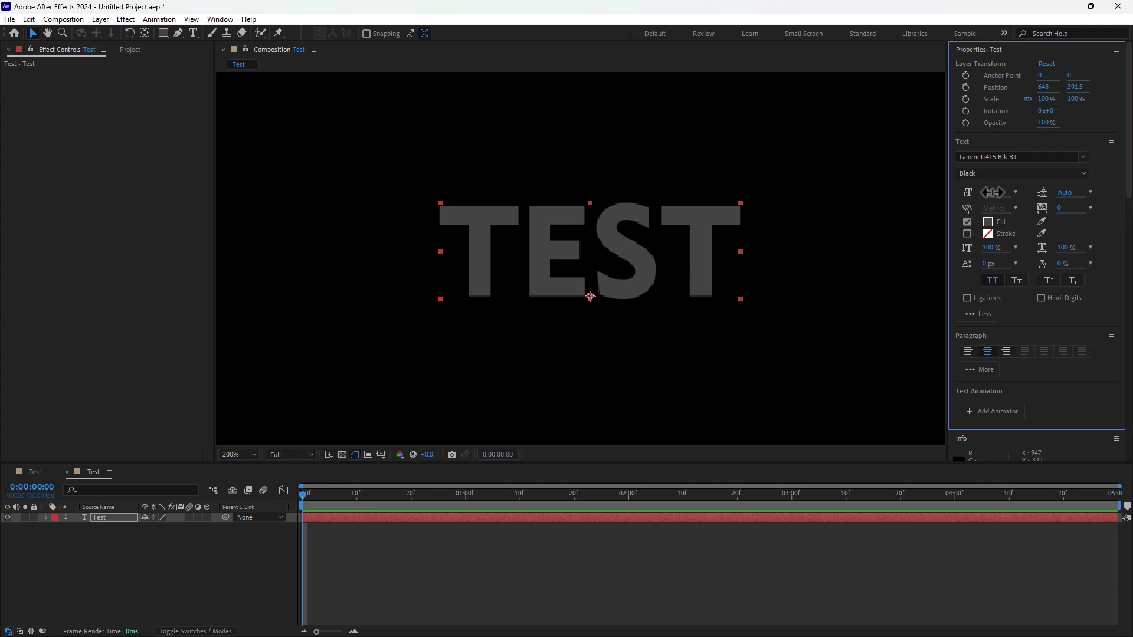
left_click_drag(989, 192, 1062, 193)
left_click_drag(759, 229, 755, 258)
scroll(754, 257, "down", 3)
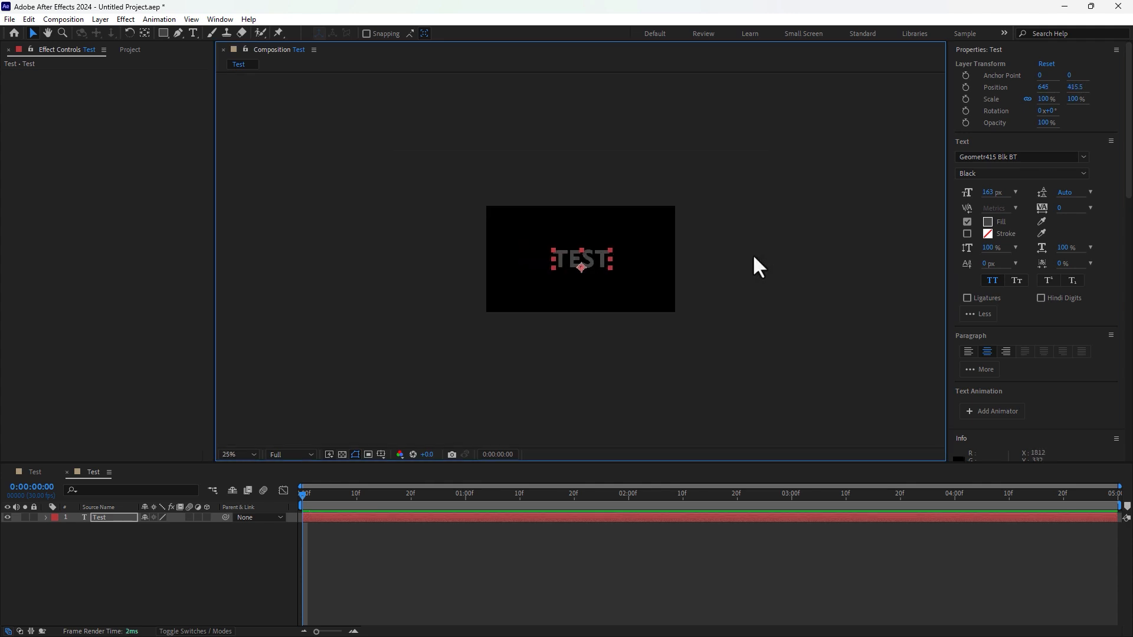
scroll(755, 257, "up", 2)
left_click_drag(1002, 188, 1070, 188)
left_click_drag(659, 265, 654, 280)
- Set the TEST text's fill color to orange FFA200
left_click(987, 221)
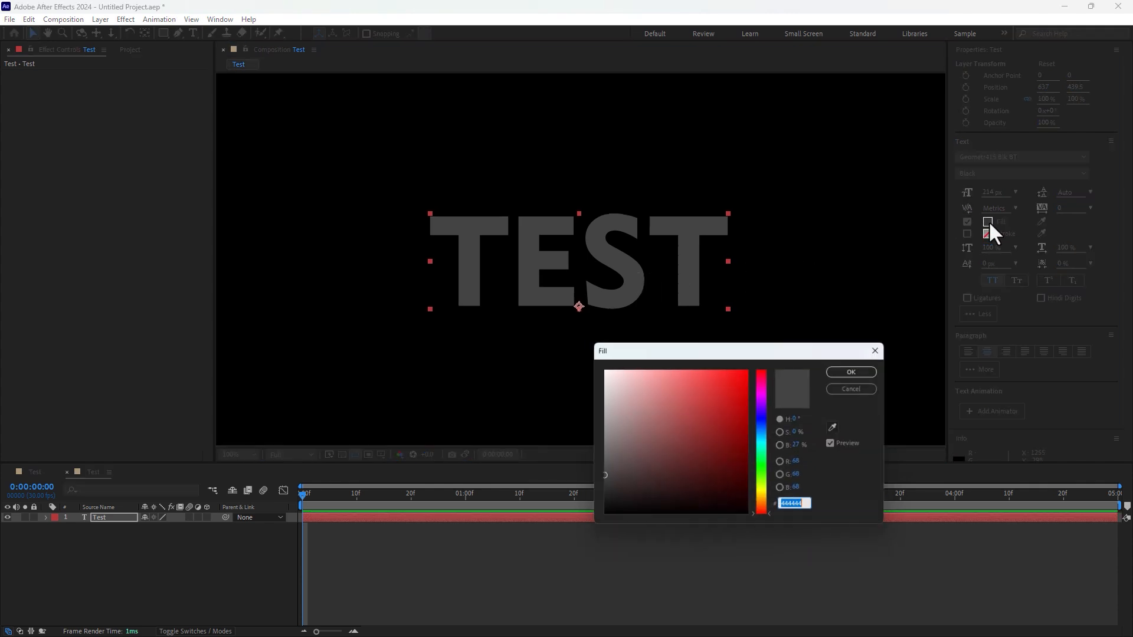
type("FFC600")
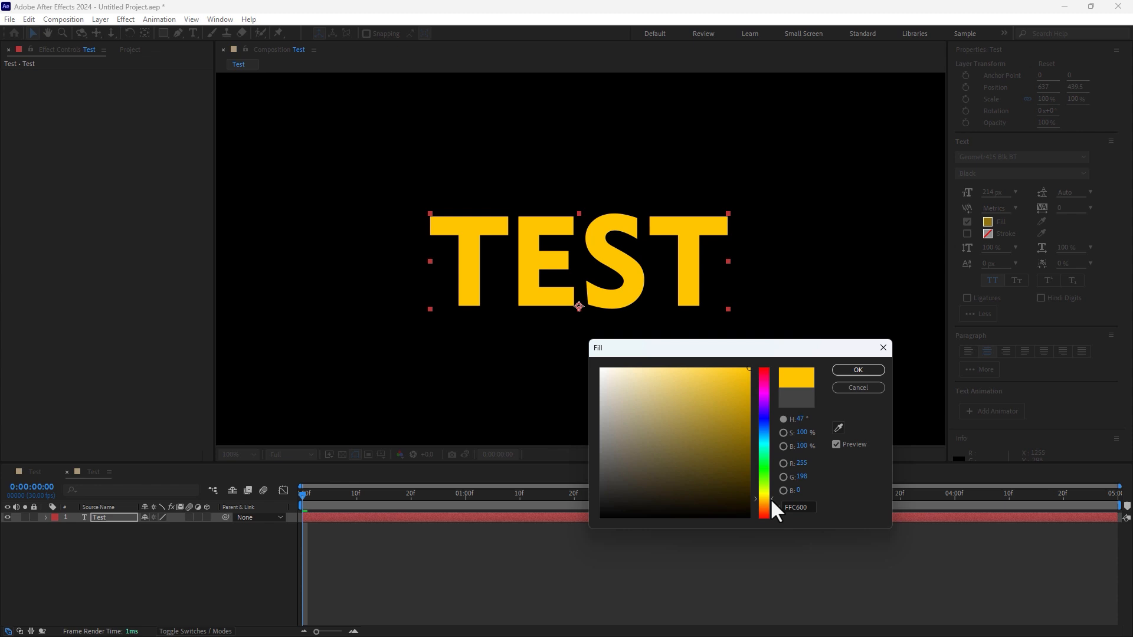
left_click(769, 501)
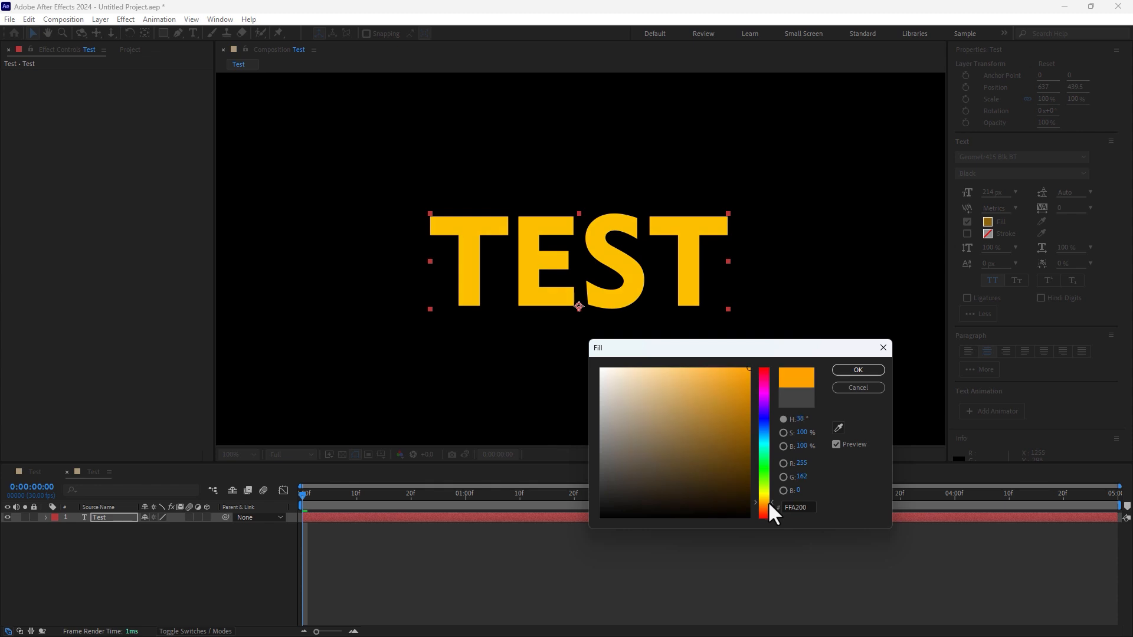
left_click(866, 368)
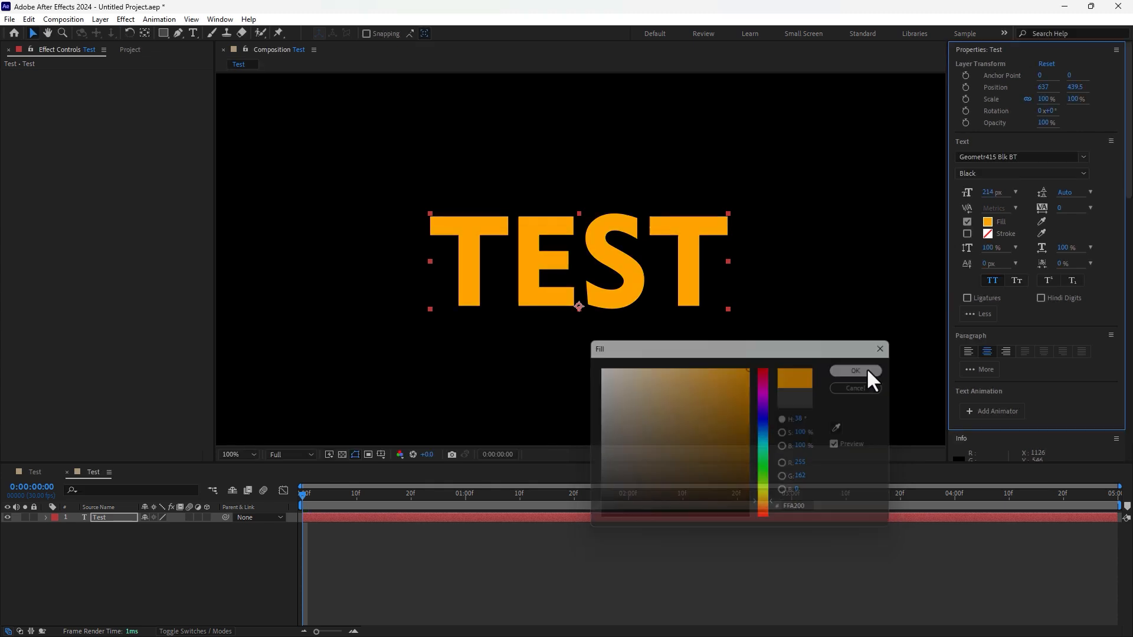
- Apply a Satin layer style to the TEST text layer
left_click(100, 19)
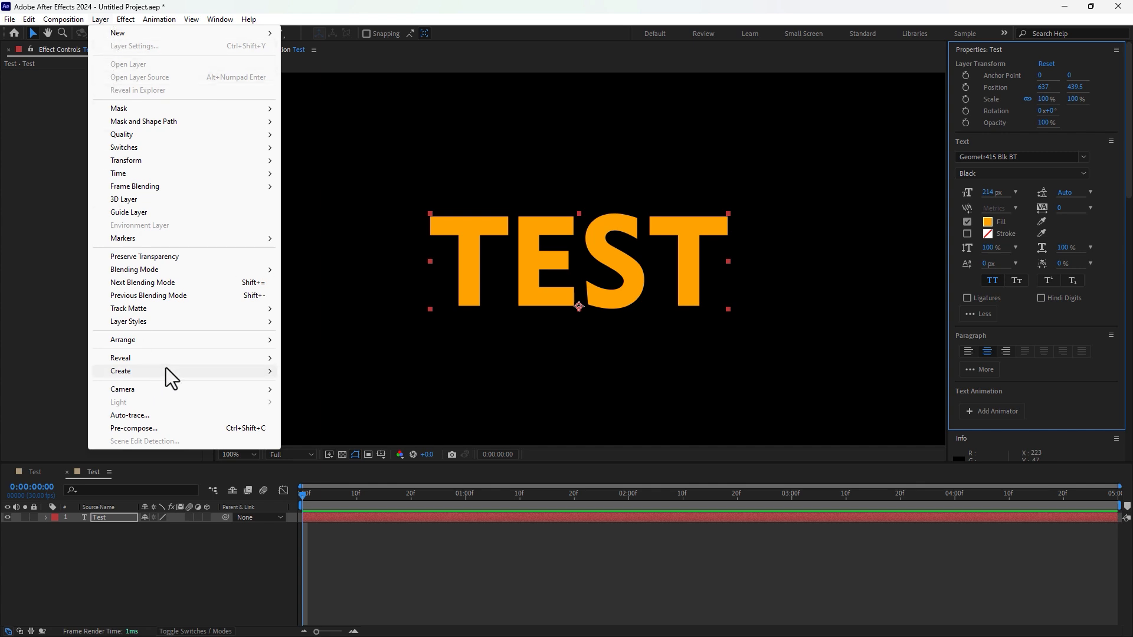
mouse_move(165, 372)
mouse_move(175, 324)
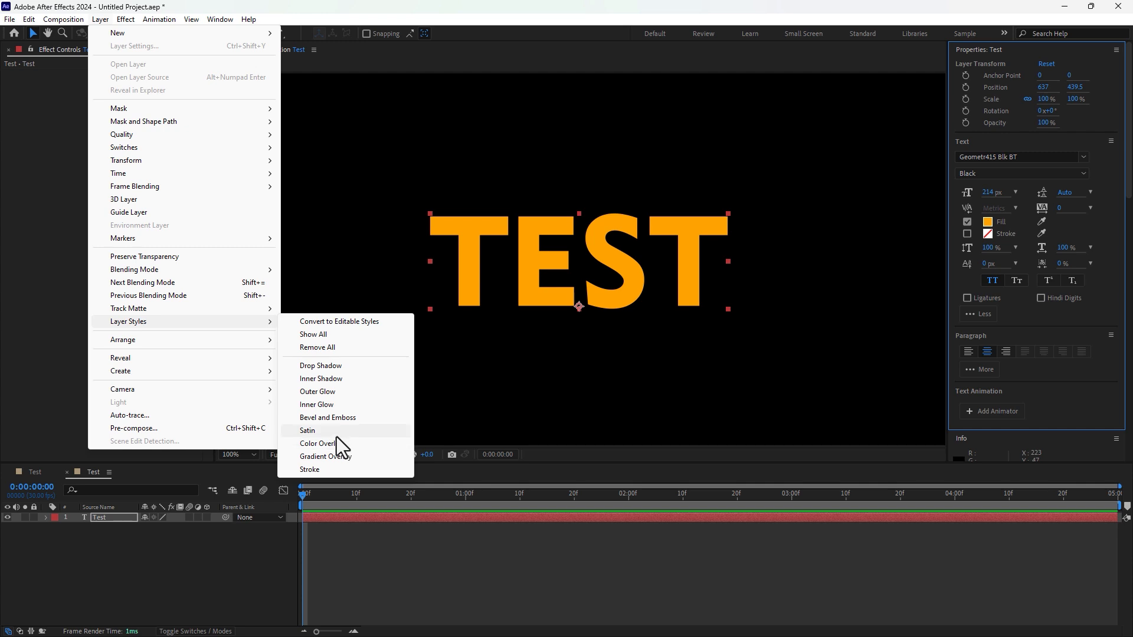
left_click(307, 430)
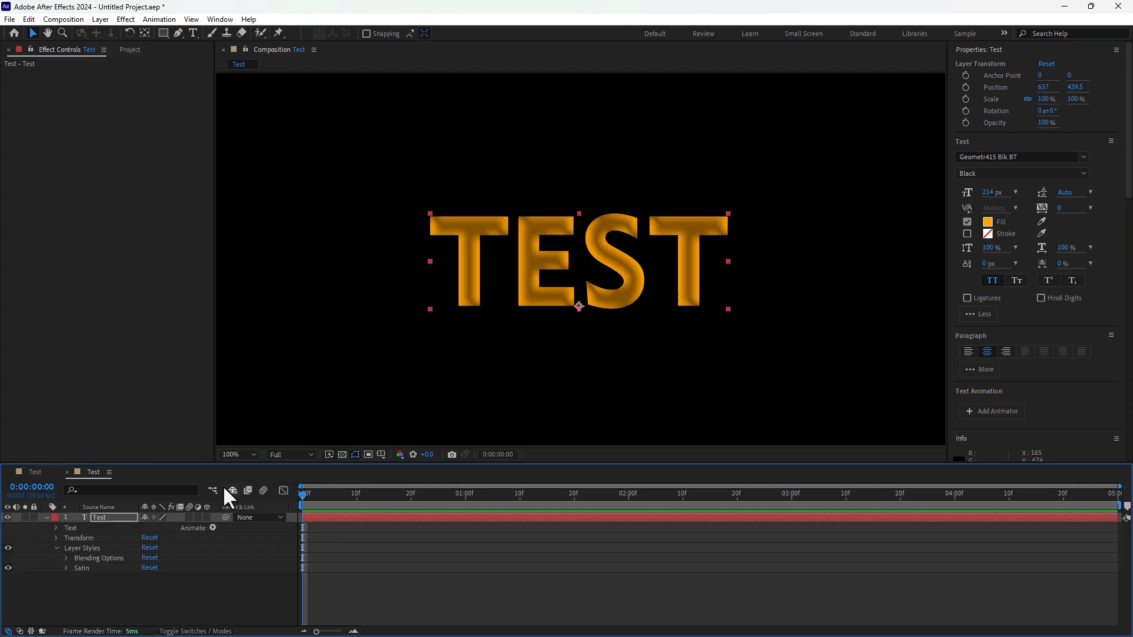
- Set the Satin style's color to yellow FFDE00 and its opacity to 100%
left_click(66, 568)
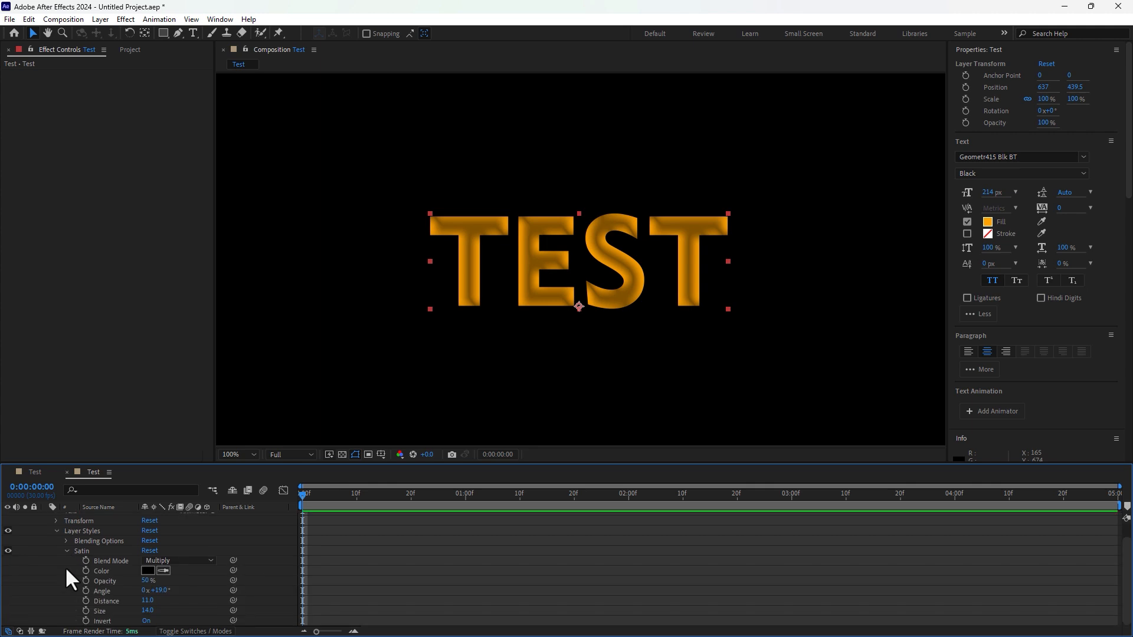
left_click(147, 570)
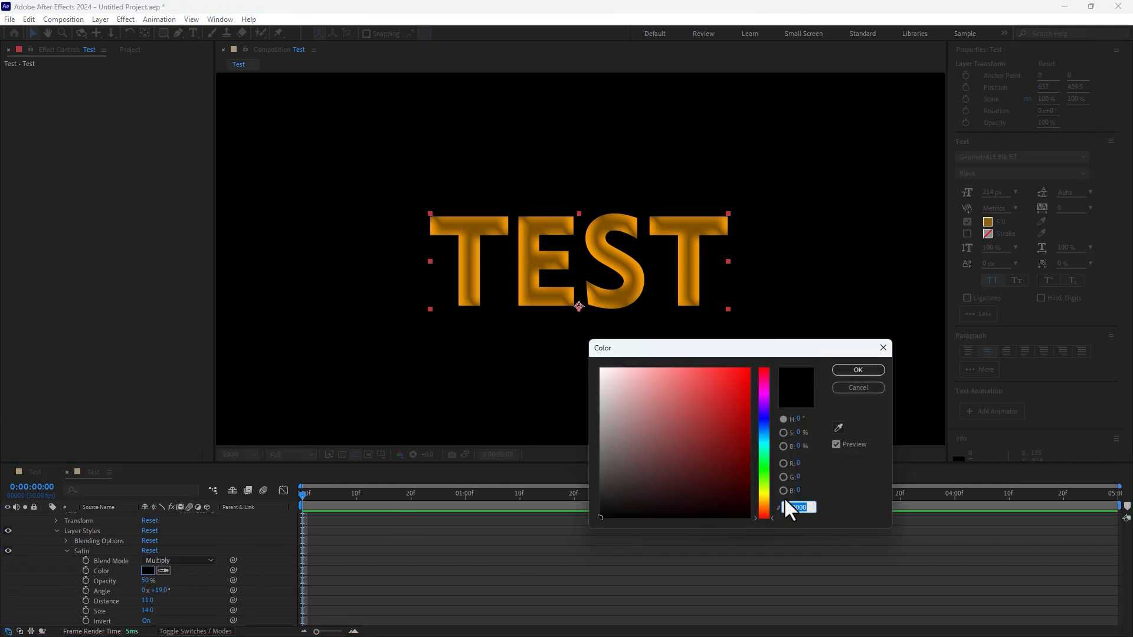
left_click(763, 498)
left_click_drag(717, 378, 748, 348)
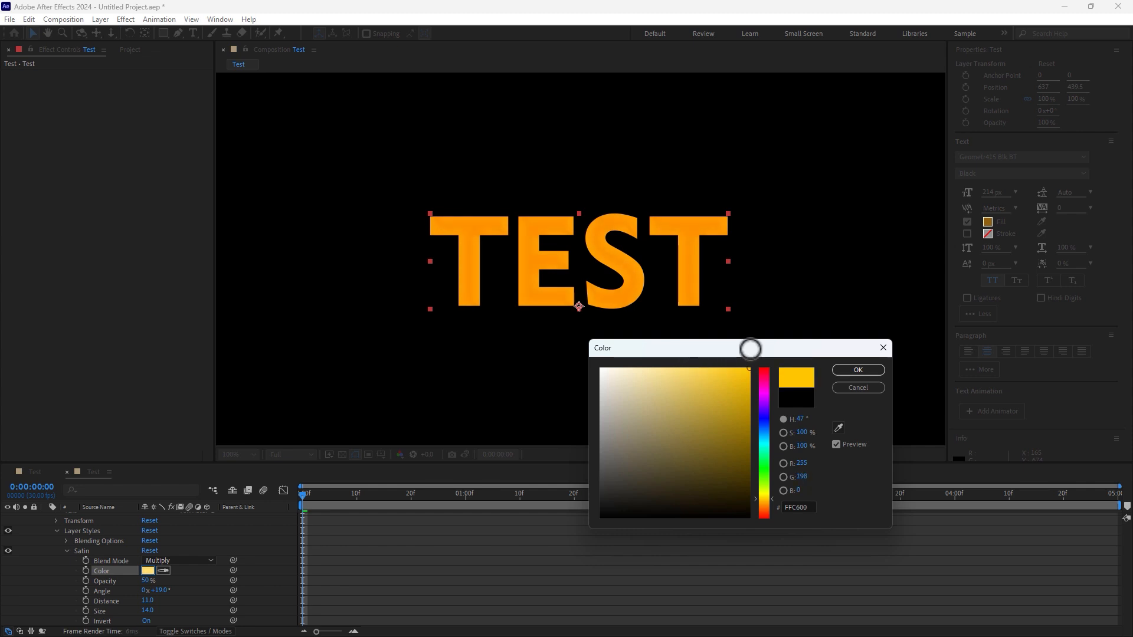
mouse_move(773, 493)
left_mouse_down()
mouse_move(777, 510)
mouse_move(777, 494)
left_mouse_up()
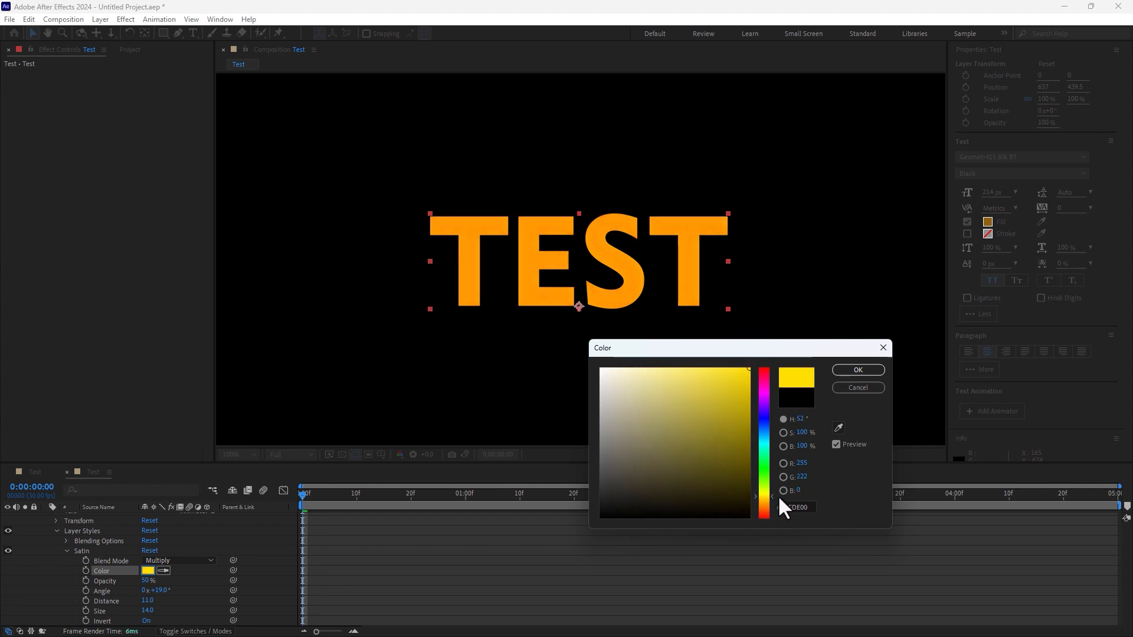
left_click(852, 370)
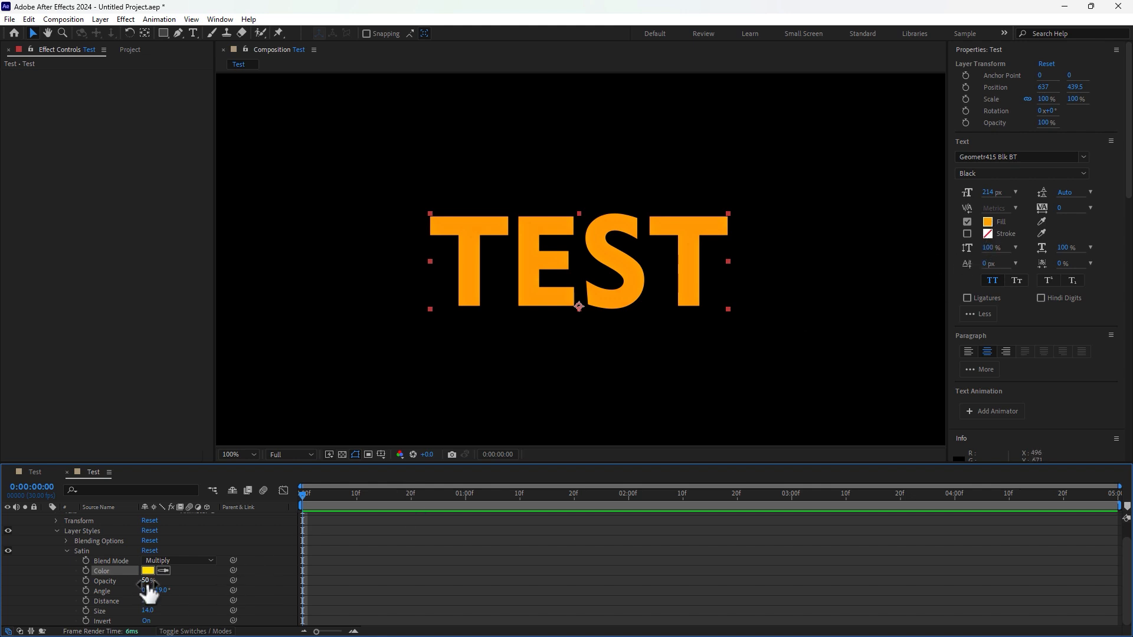
left_click_drag(148, 591, 183, 591)
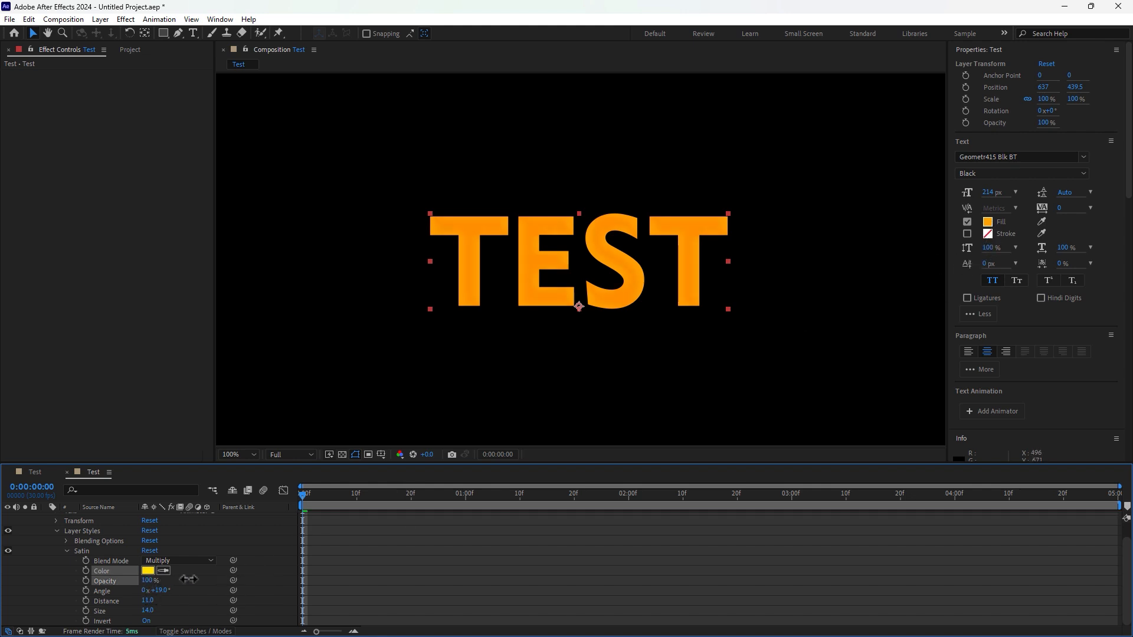
- Set the TEST text's fill color to orange FF9600
left_click(987, 222)
left_click(764, 502)
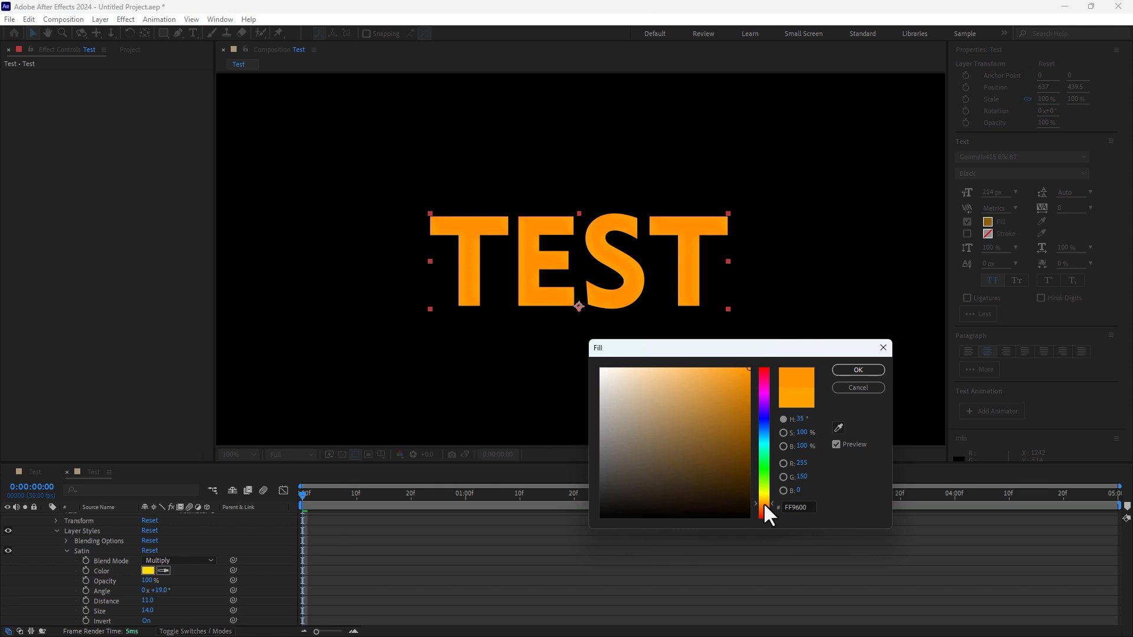
left_click(859, 370)
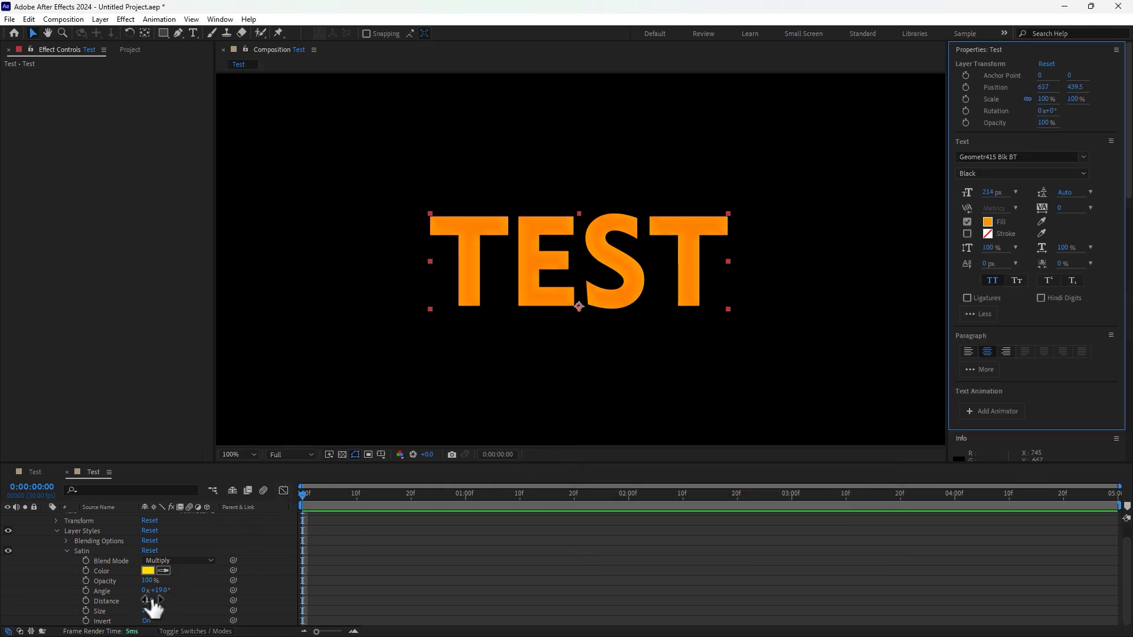
- Set the Satin style's distance to 49.4 and its size to 23
left_click_drag(152, 603, 348, 572)
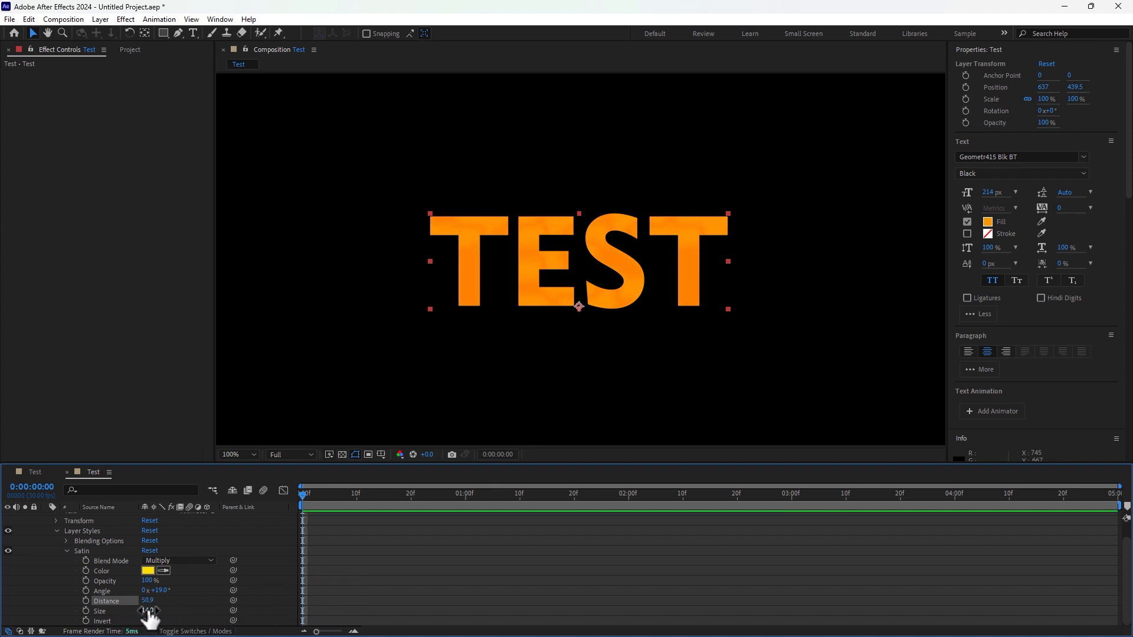
left_click_drag(147, 611, 115, 616)
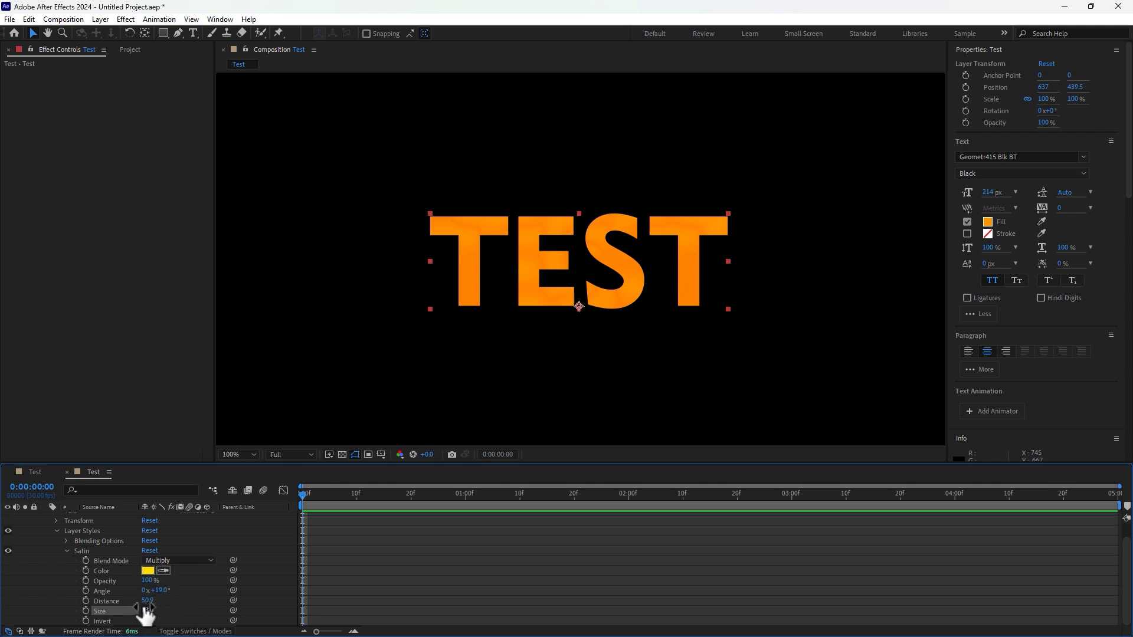
mouse_move(147, 600)
left_mouse_down()
mouse_move(183, 600)
mouse_move(139, 604)
left_mouse_up()
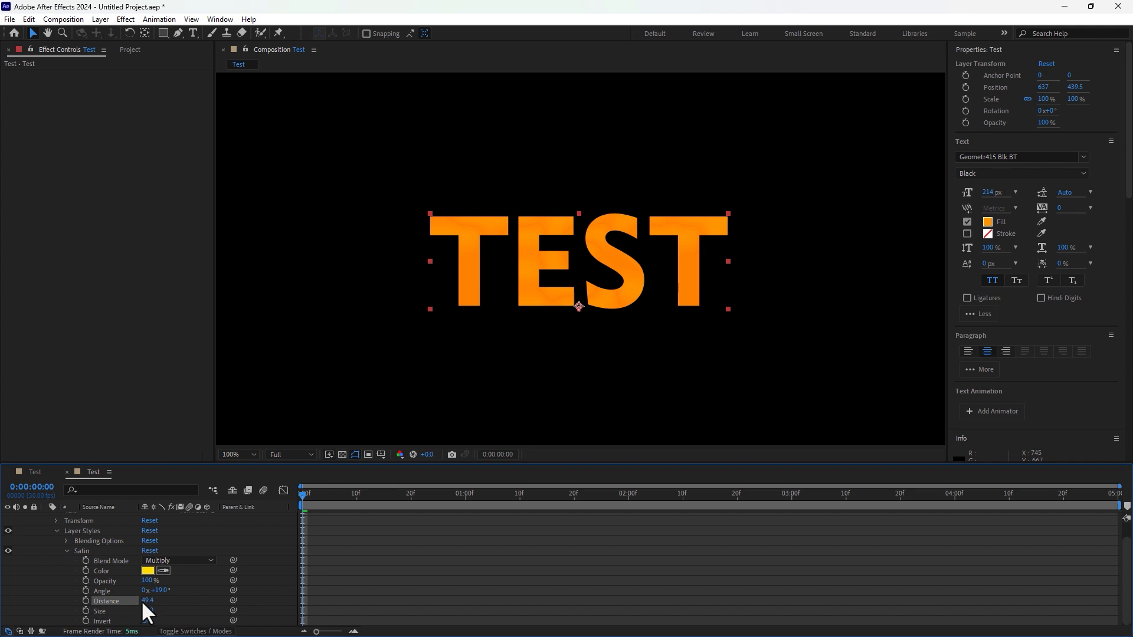
- Set the TEST text's fill color to yellow-orange FFB400
left_click(981, 220)
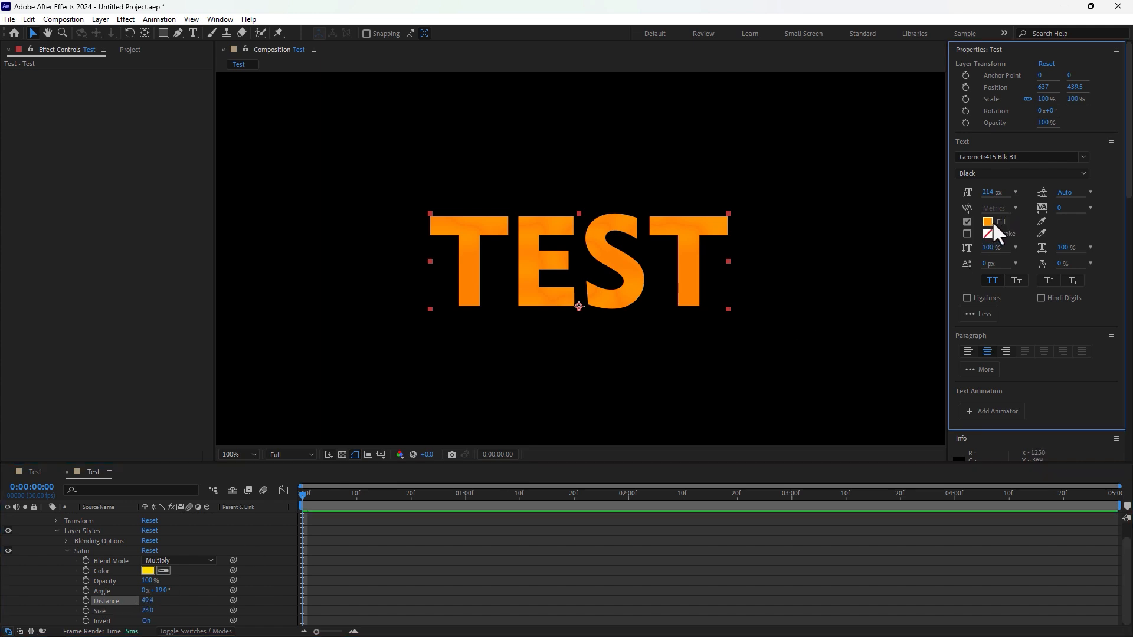
left_click(982, 221)
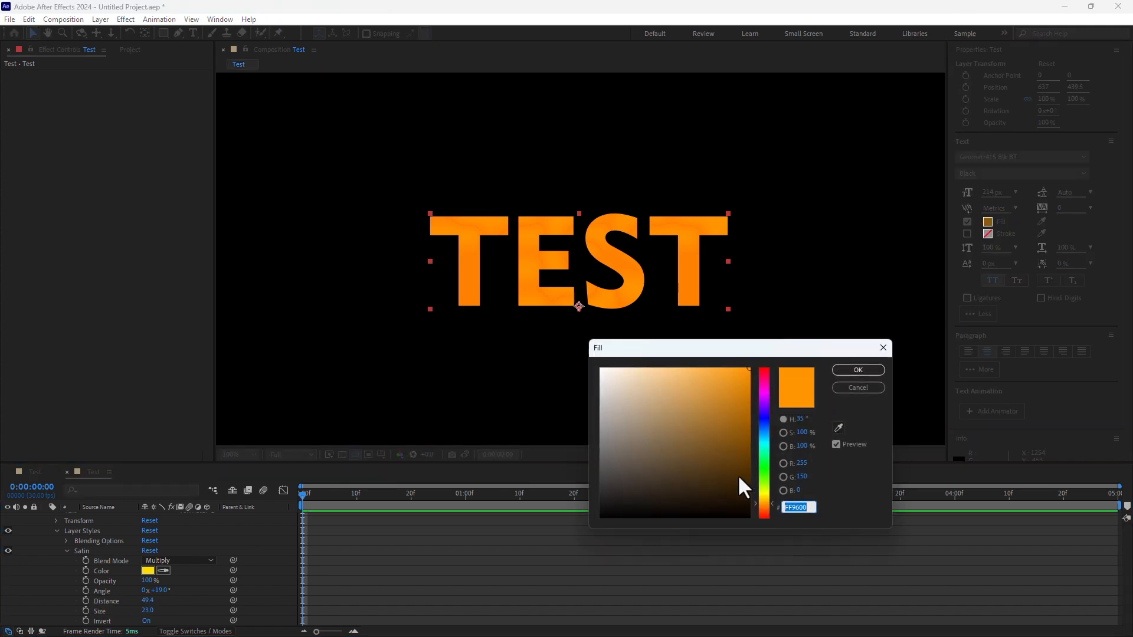
left_click(765, 513)
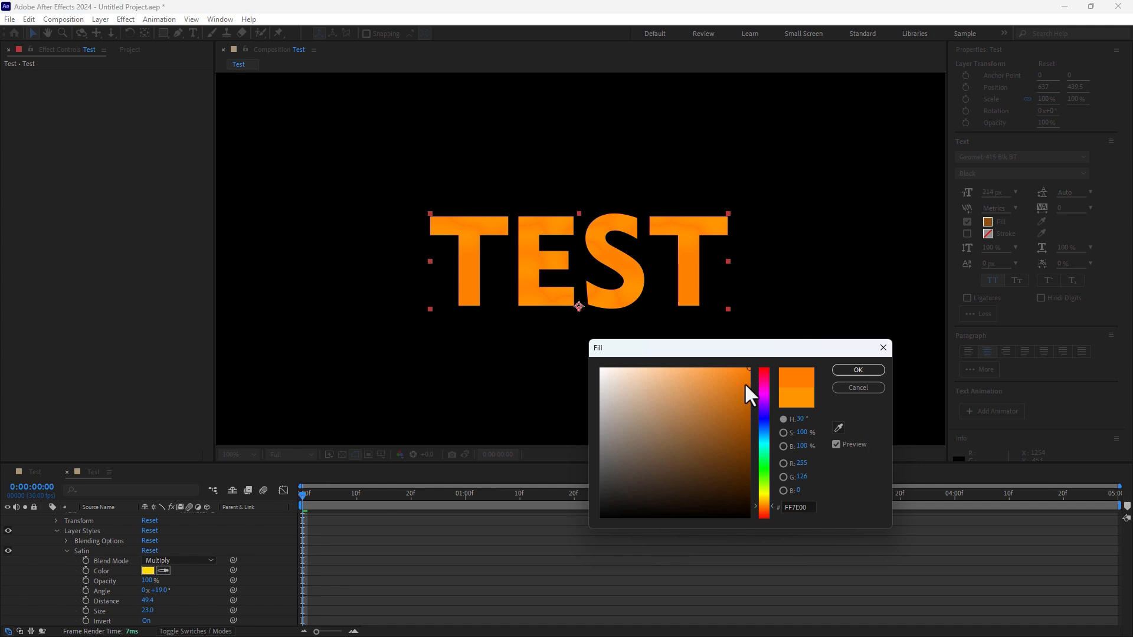
mouse_move(745, 383)
left_mouse_down()
mouse_move(766, 426)
mouse_move(771, 360)
mouse_move(721, 356)
mouse_move(784, 347)
left_mouse_up()
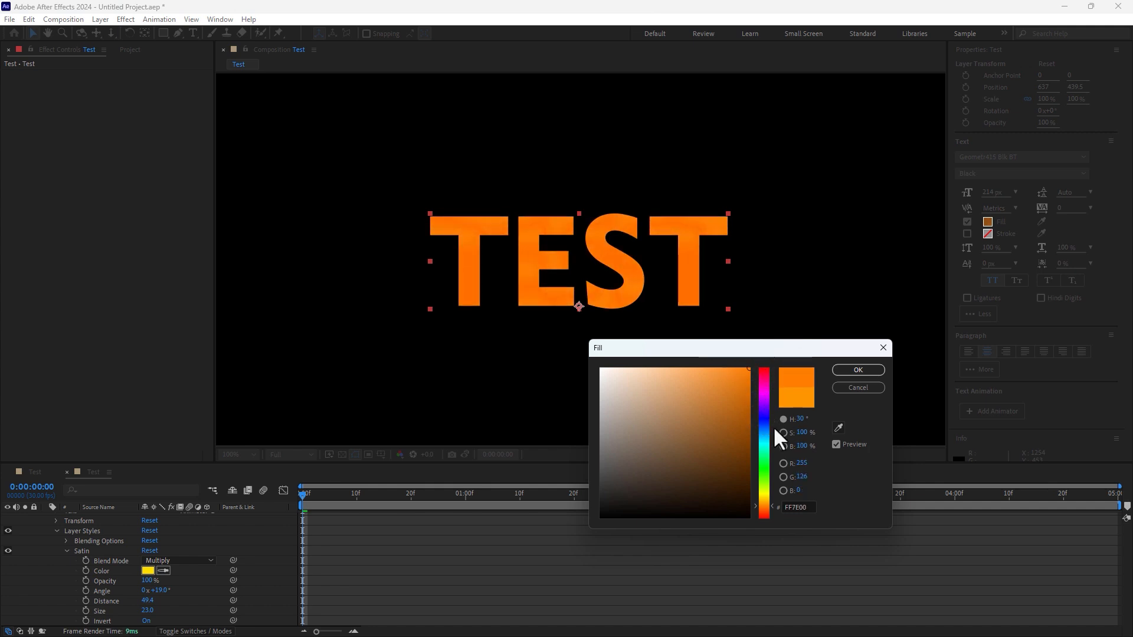
left_click(765, 474)
left_click_drag(765, 476, 758, 499)
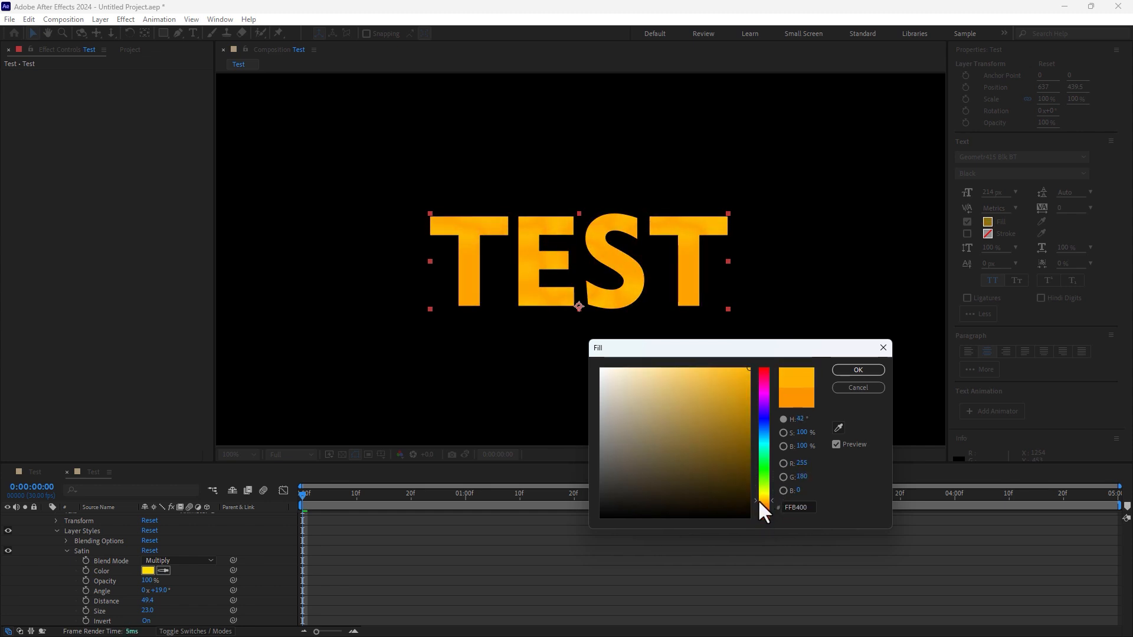
left_click(856, 370)
- Set the Satin style's angle to 326° and its color to orange FF9C00
mouse_move(158, 591)
left_mouse_down()
mouse_move(409, 547)
mouse_move(315, 562)
left_mouse_up()
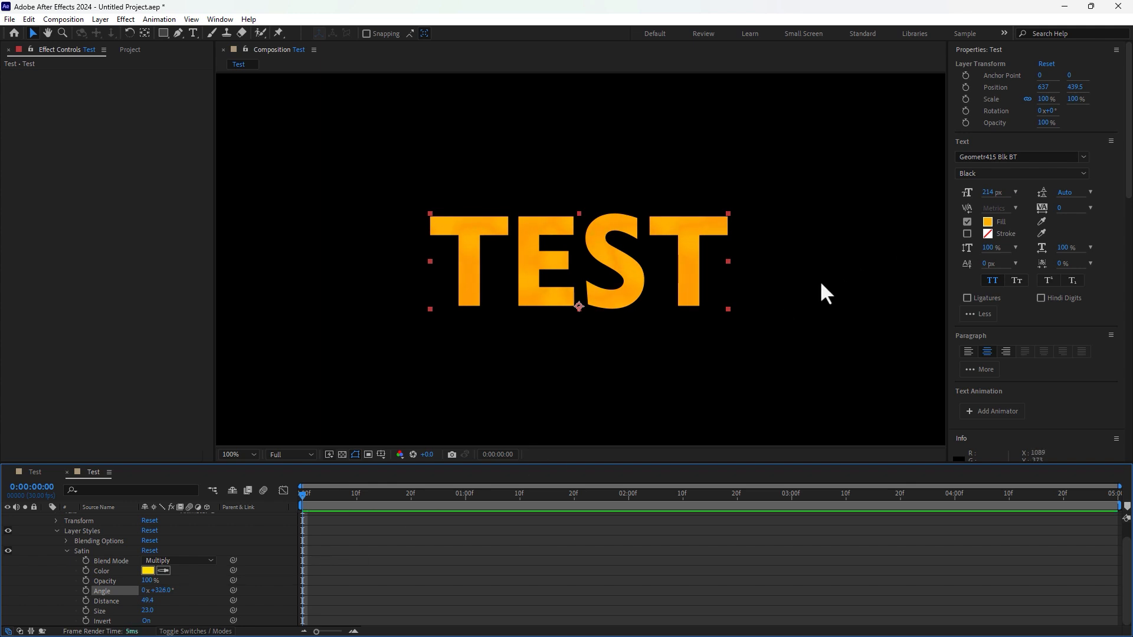
left_click(147, 570)
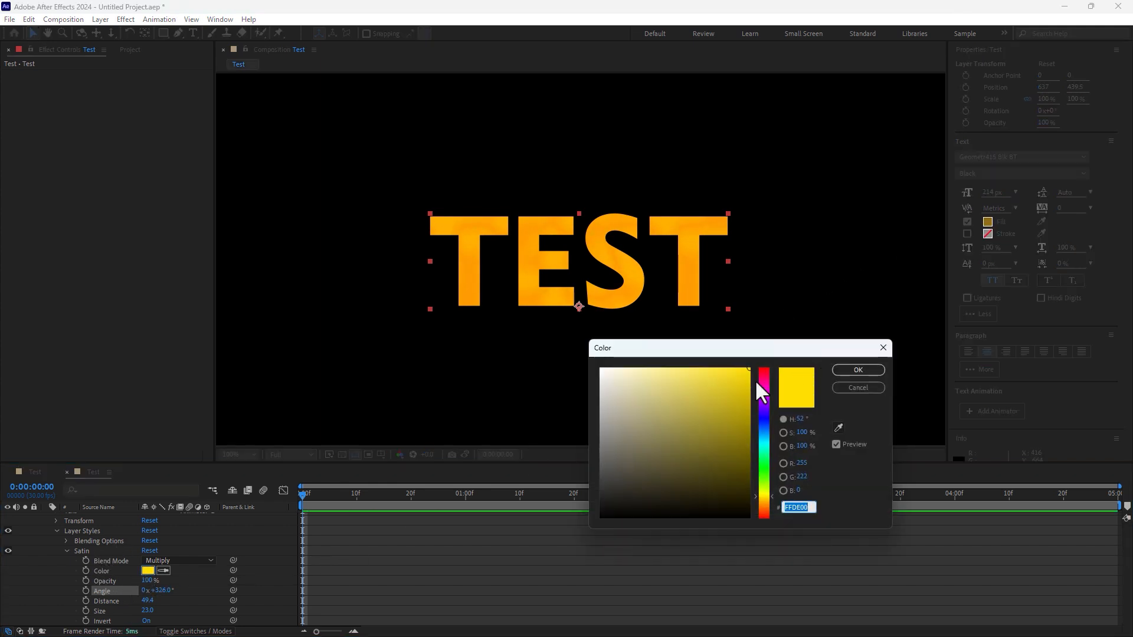
left_click_drag(763, 387, 762, 502)
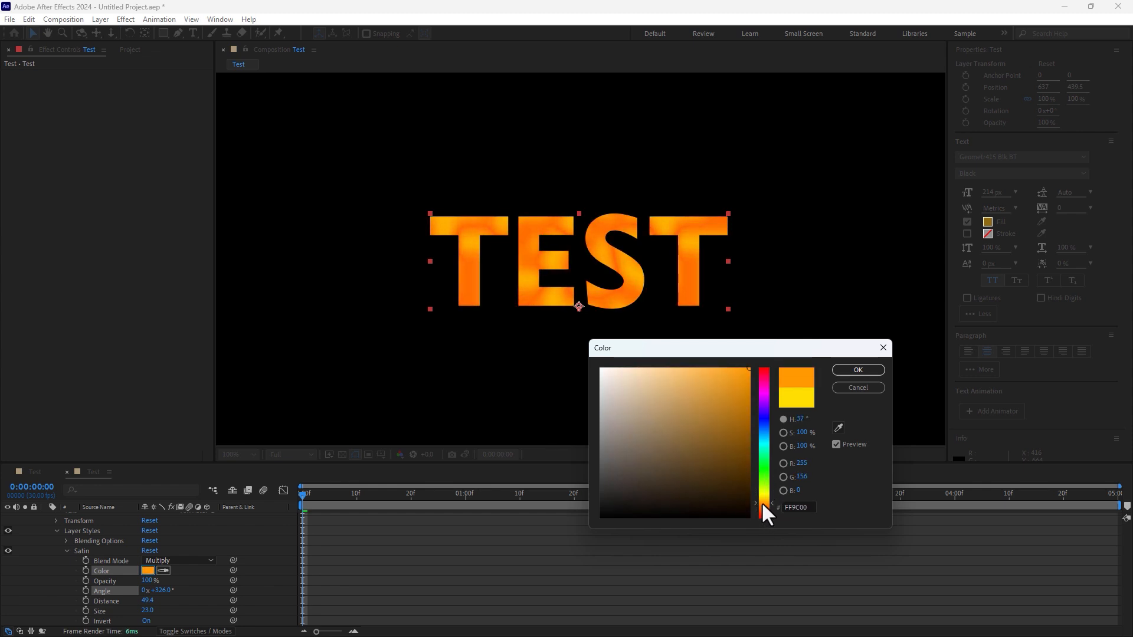
left_click(865, 371)
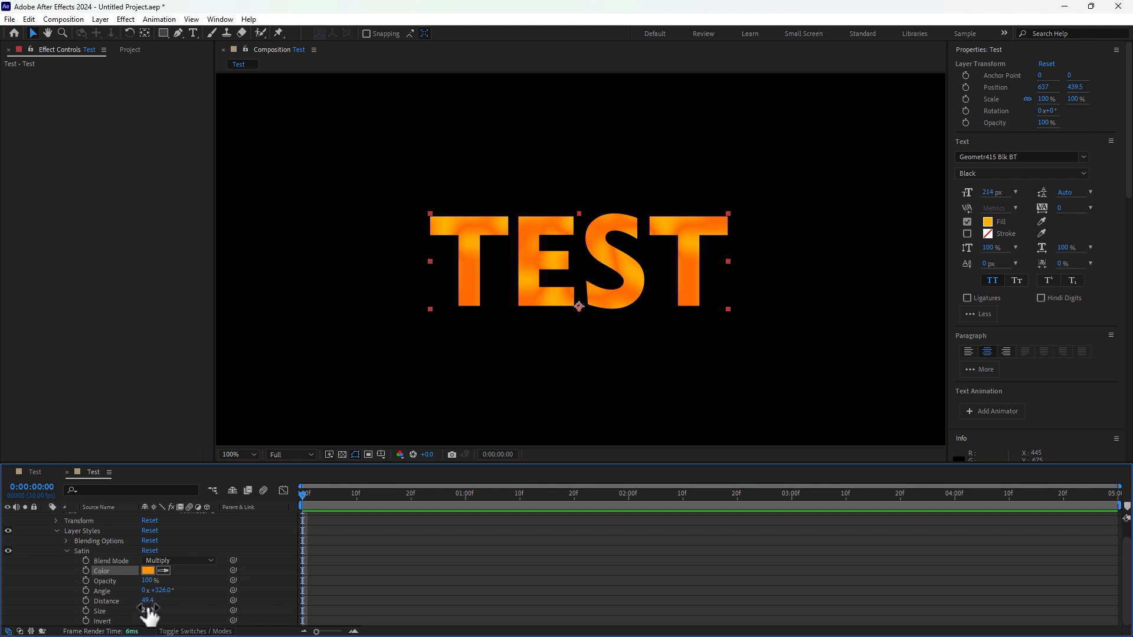
- Set the Satin style's distance to 47, size to 18 and opacity to 94%, and turn its Invert option off
mouse_move(146, 611)
left_mouse_down()
mouse_move(108, 611)
mouse_move(131, 613)
mouse_move(137, 590)
mouse_move(159, 602)
left_mouse_up()
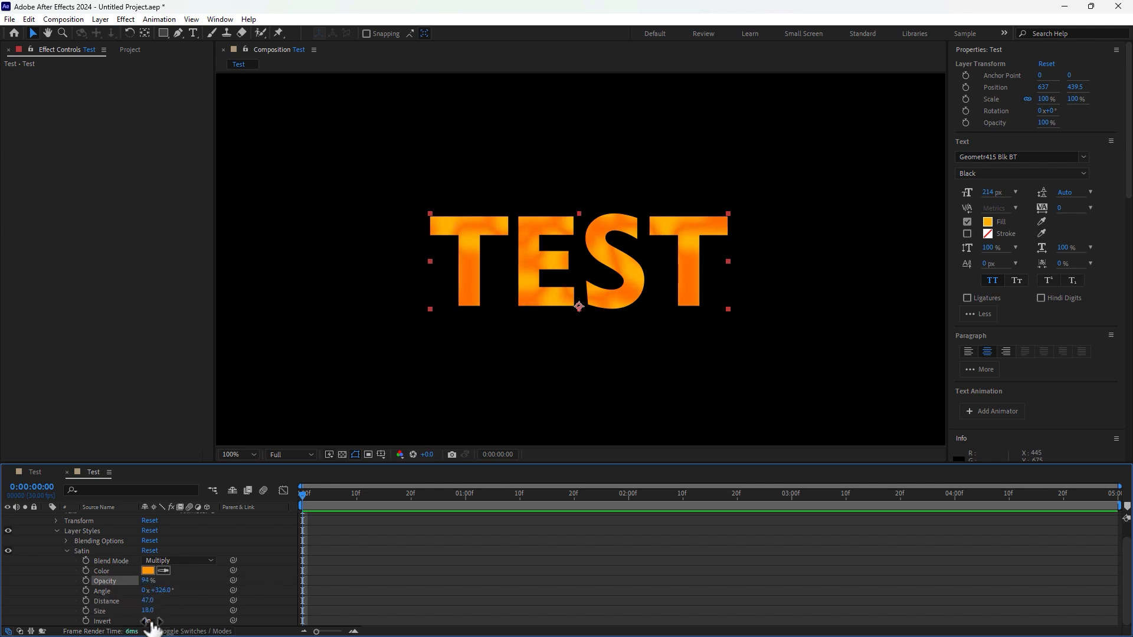
left_click(147, 621)
left_click(146, 621)
left_click(146, 621)
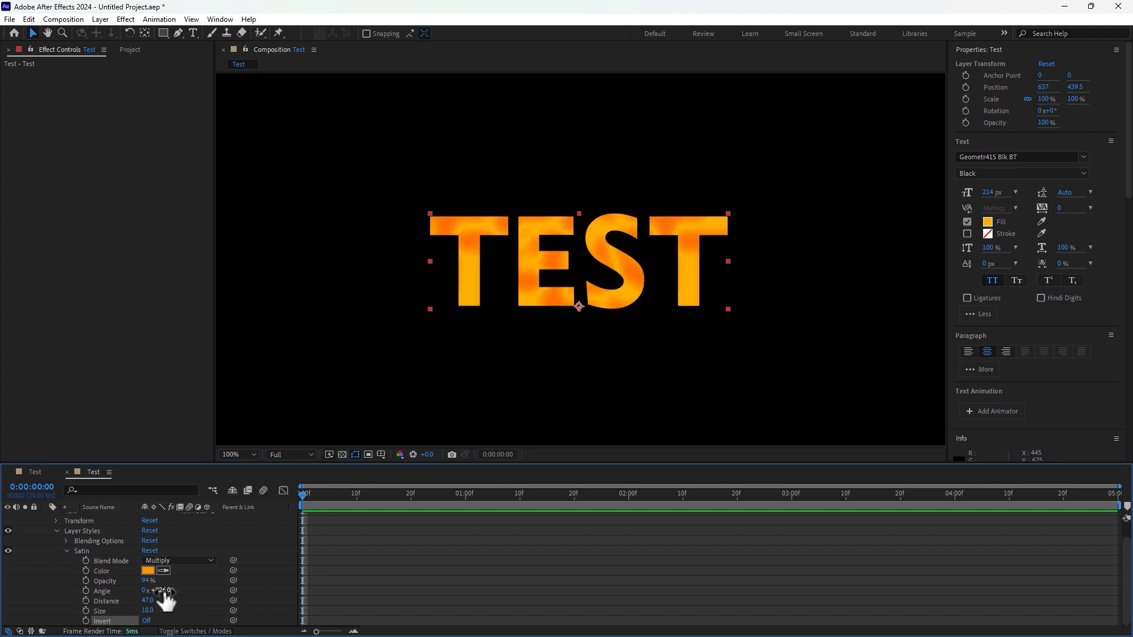
- Keyframe the Satin angle from 1x+195° at 0 seconds to a larger rotation at 2 seconds, and preview the animation
left_click_drag(160, 590, 322, 499)
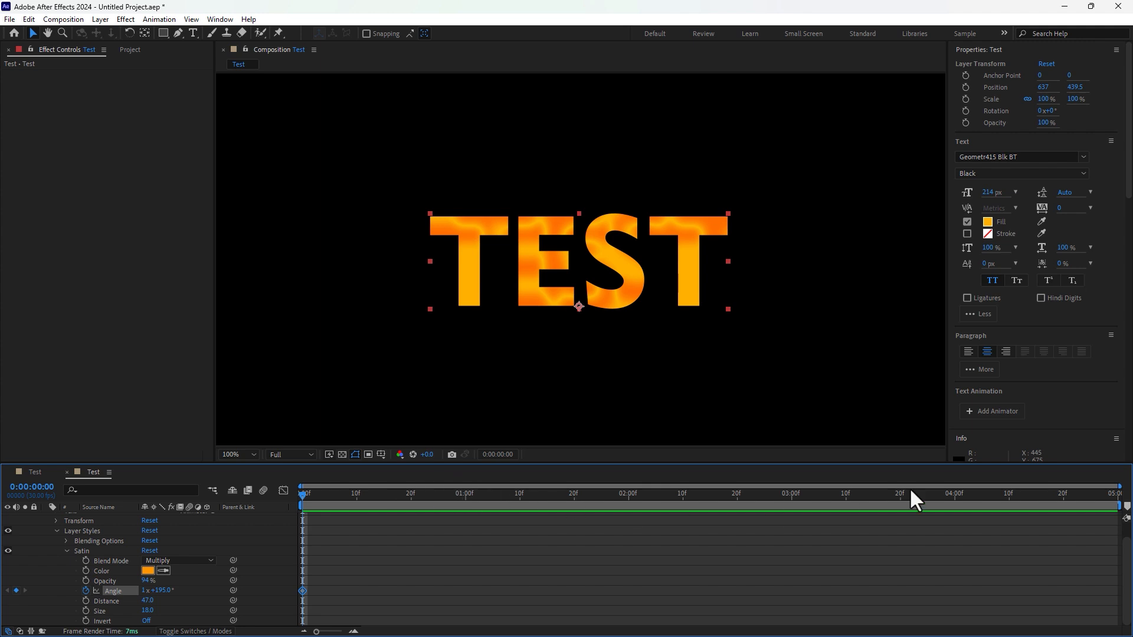
left_click(628, 497)
left_click_drag(173, 593, 537, 413)
scroll(575, 353, "down", 1)
left_click_drag(324, 494, 574, 442)
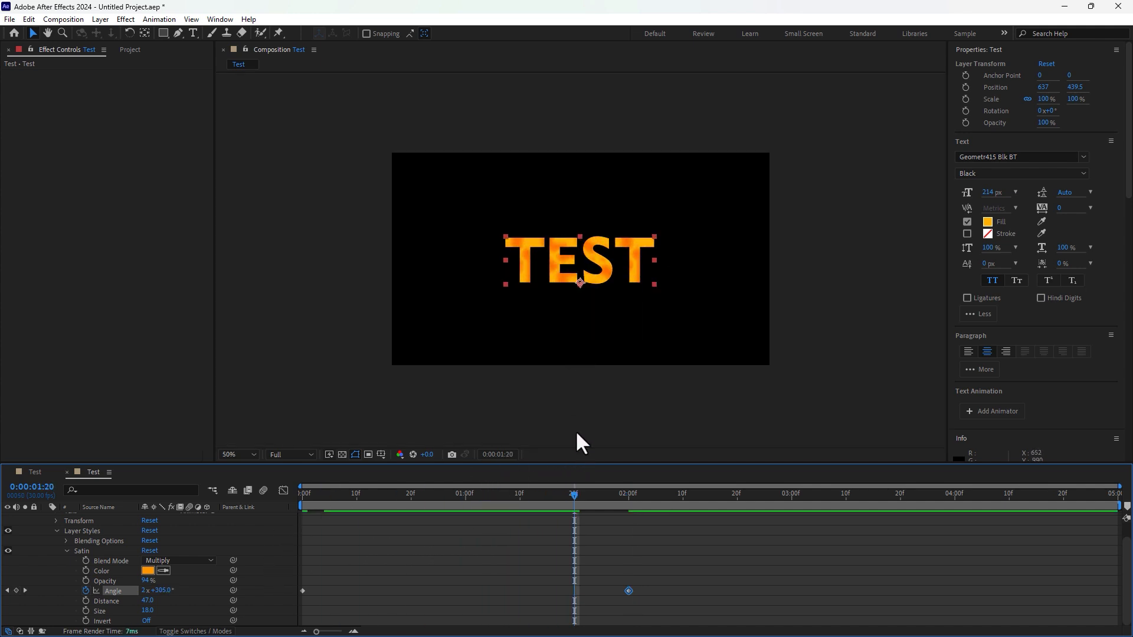
- Replace the TEST text with "Style Design"
scroll(618, 327, "up", 1)
double_click(609, 278)
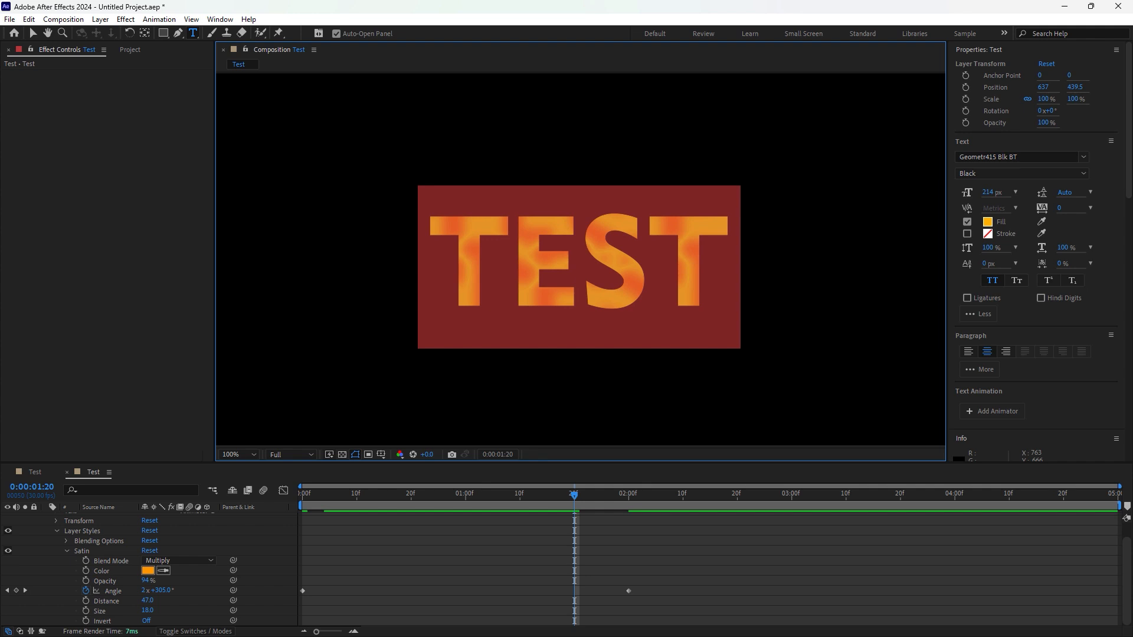
type("STY")
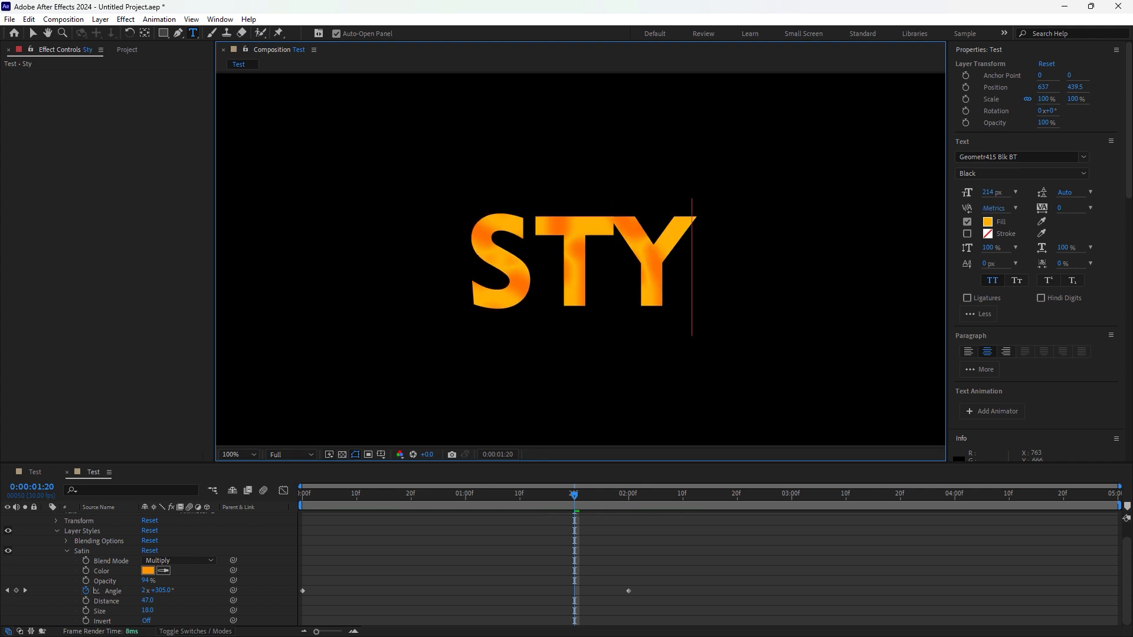
type("LE DESIGN")
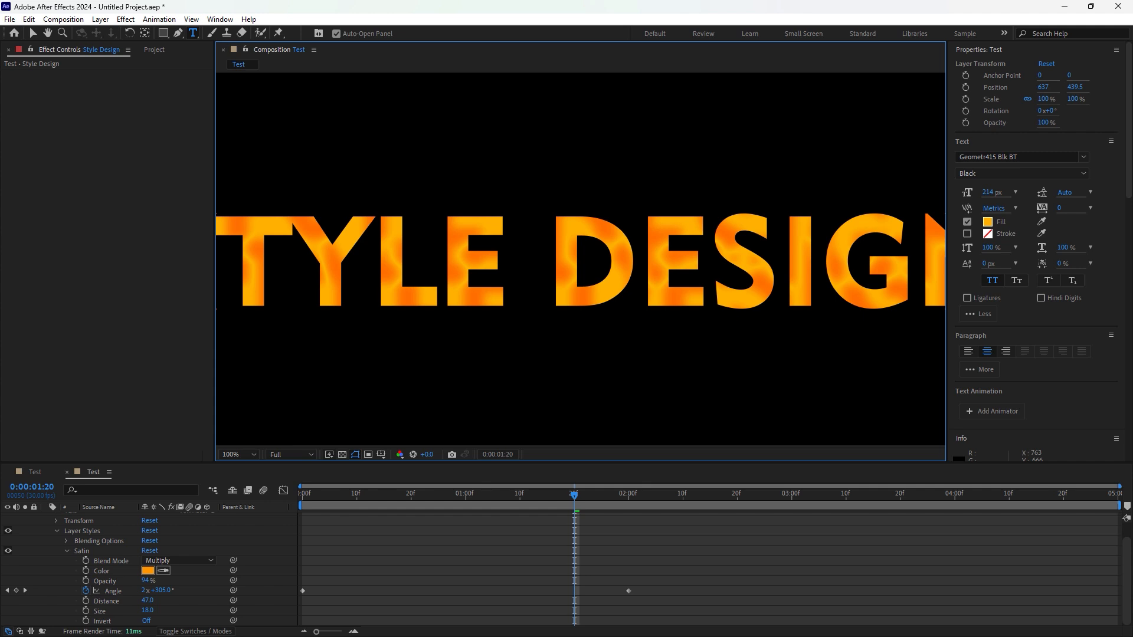
- Turn off All Caps for the Style Design text, reduce it to 124 px, and reposition it at 630, 383.5
scroll(413, 420, "down", 1)
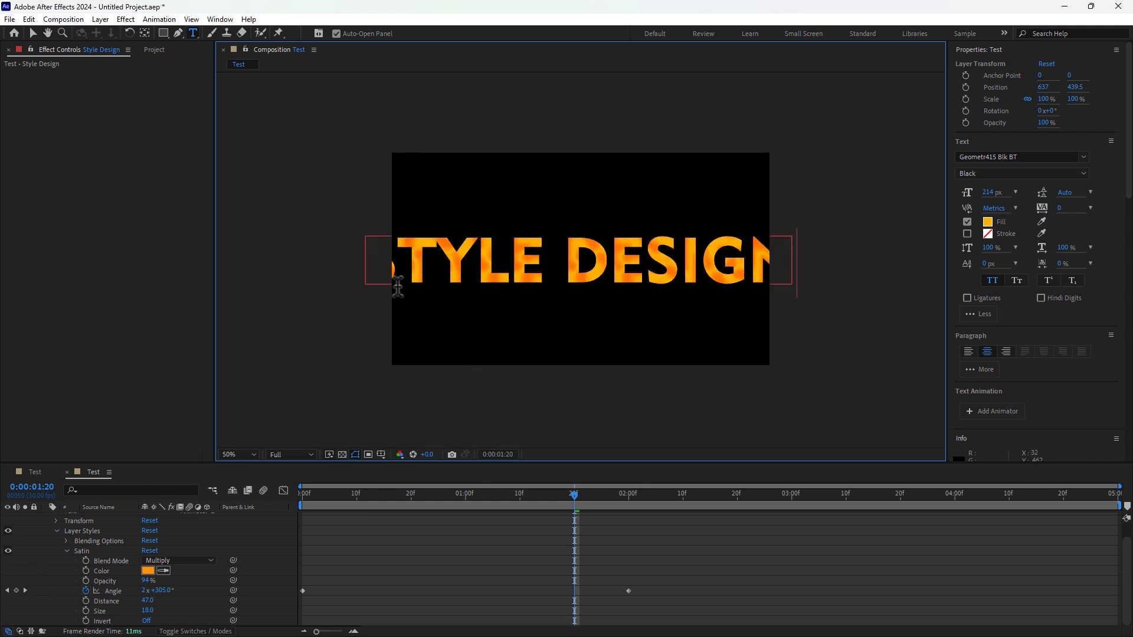
left_click(32, 33)
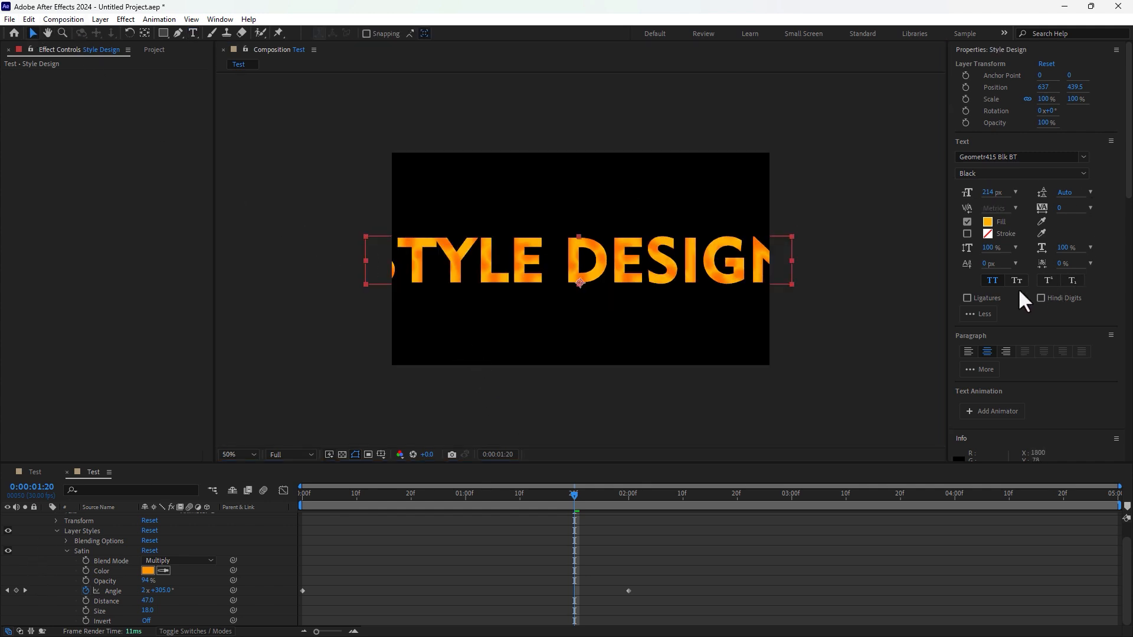
left_click(993, 282)
left_click_drag(990, 192, 934, 201)
scroll(571, 285, "up", 2)
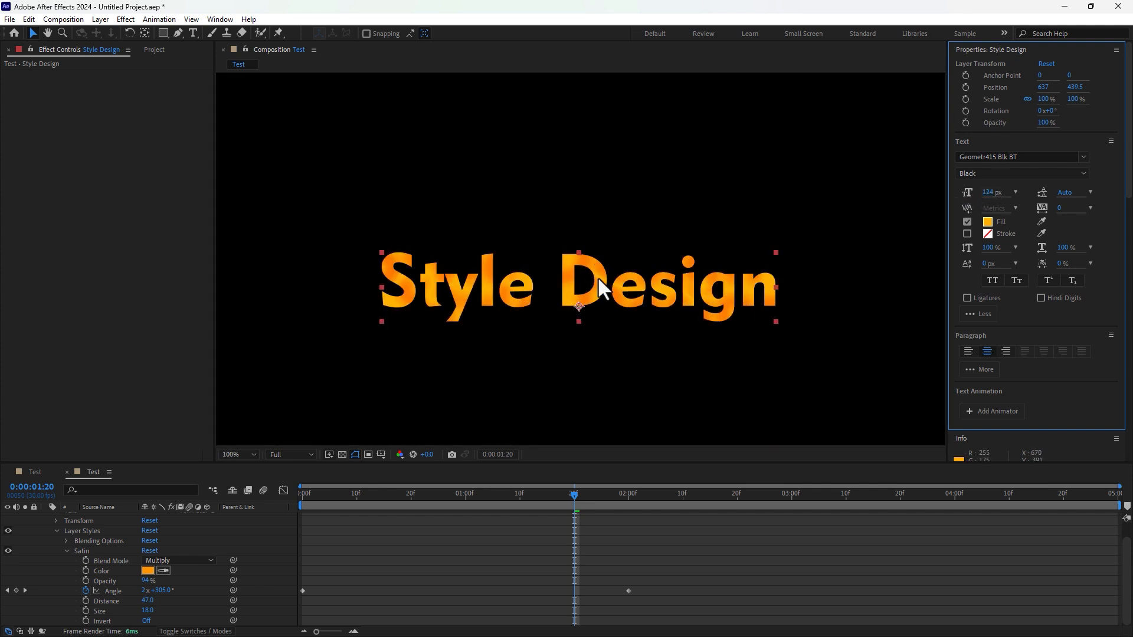
left_click_drag(598, 280, 614, 244)
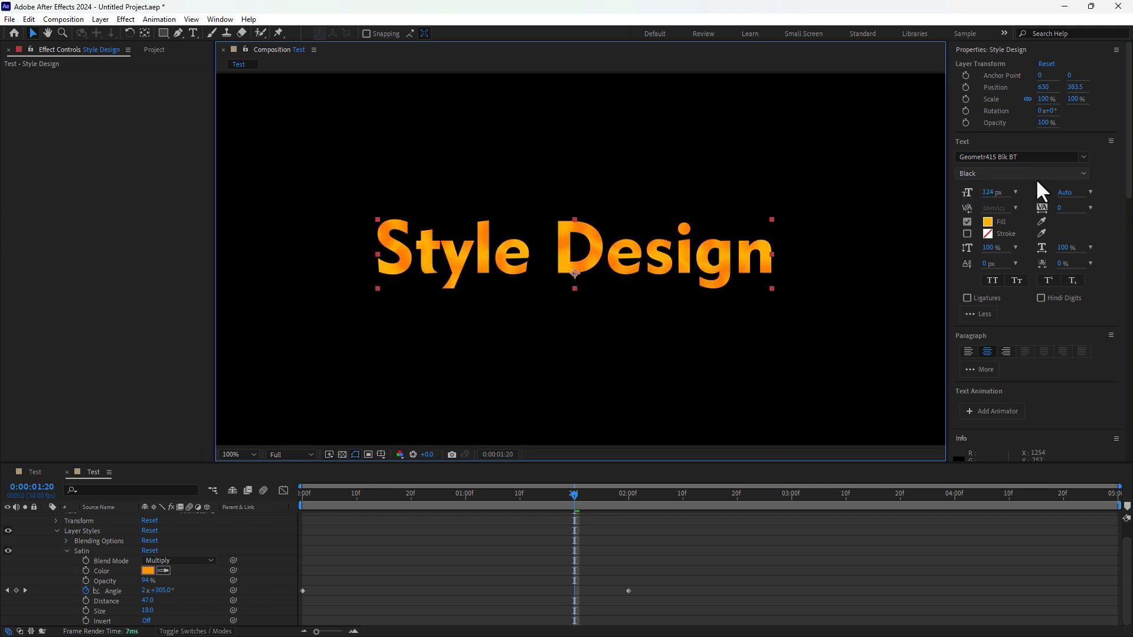
- Change the Style Design text's font to Embassy BT
left_click(1082, 156)
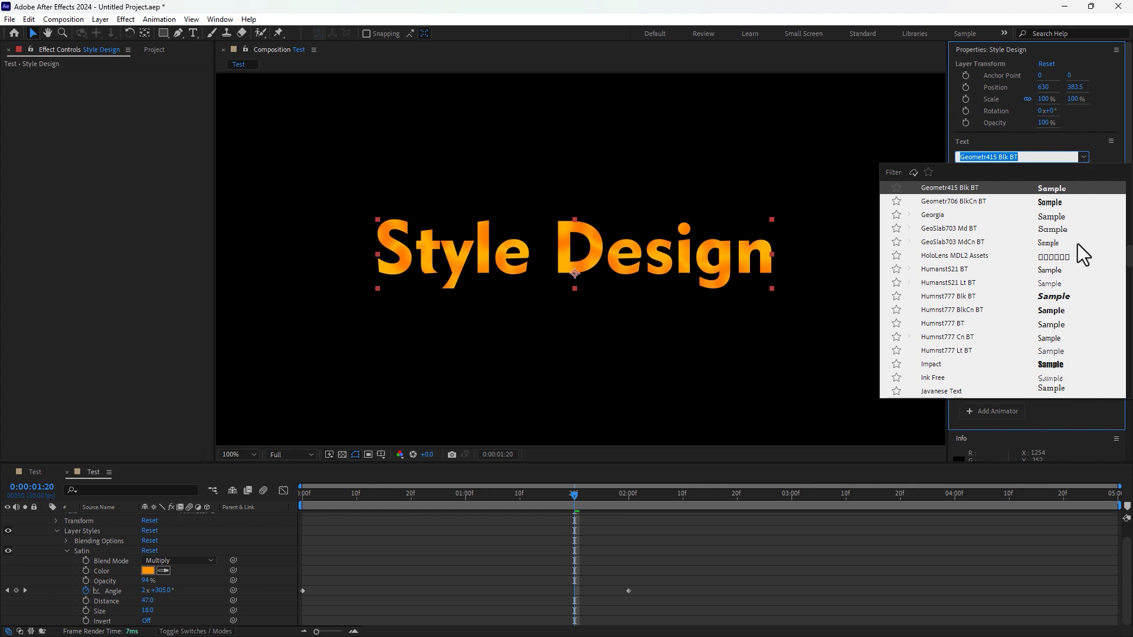
scroll(1067, 318, "up", 5)
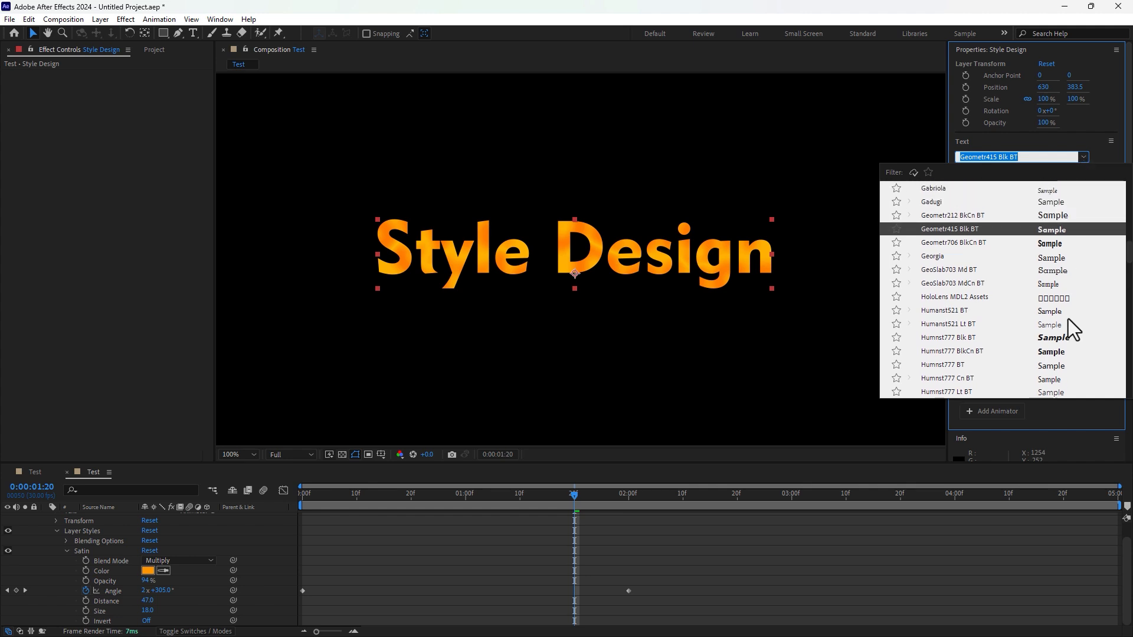
scroll(1067, 318, "up", 5)
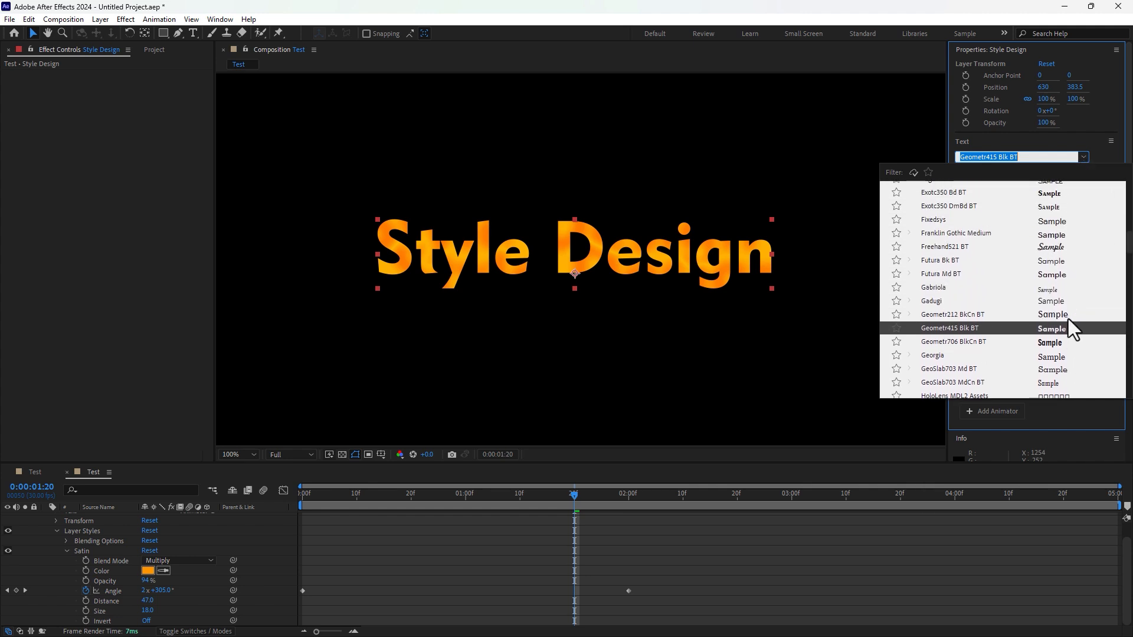
scroll(1068, 318, "up", 2)
left_click(1051, 224)
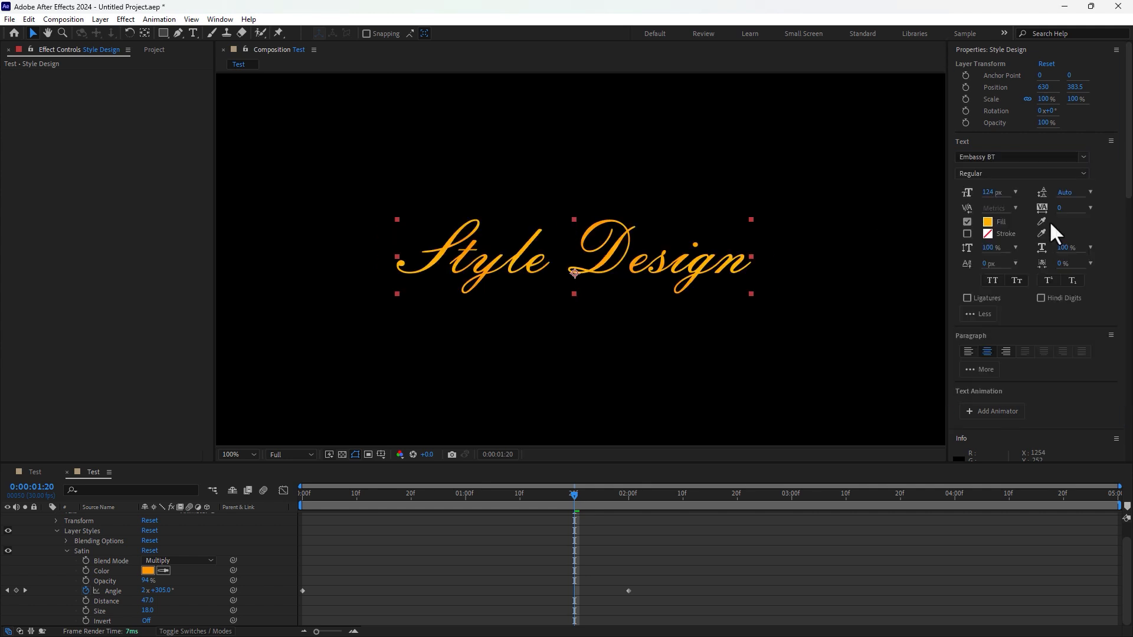
- Preview the Satin animation on the script text and set the style's opacity to 100%, distance to 41.4 and size to 6
scroll(580, 273, "up", 1)
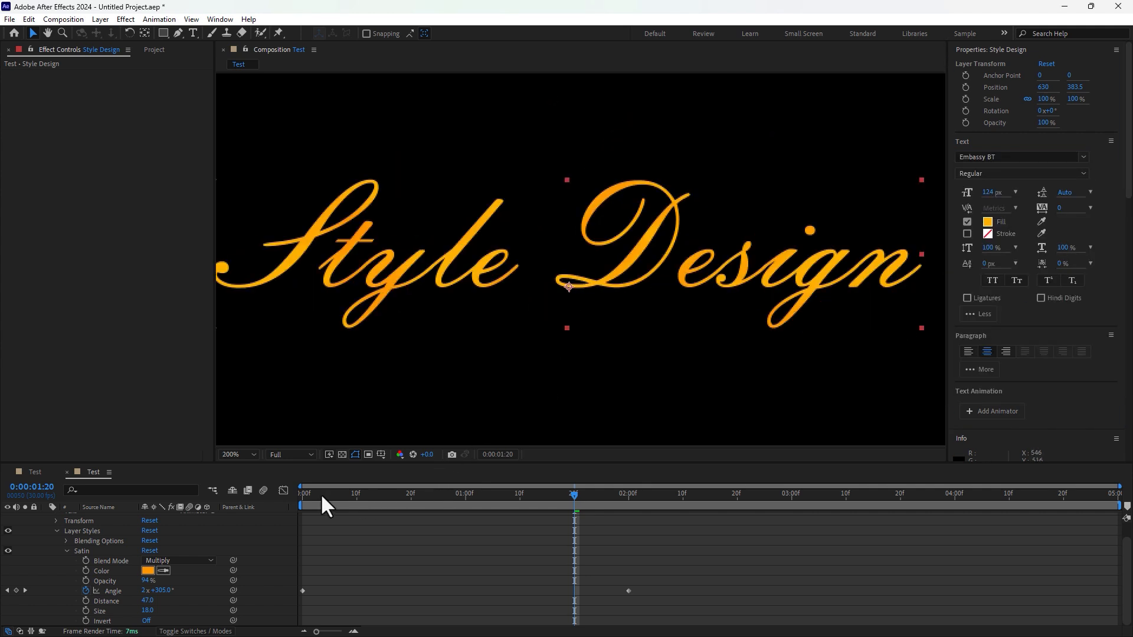
left_click_drag(322, 497, 541, 495)
scroll(678, 354, "down", 2)
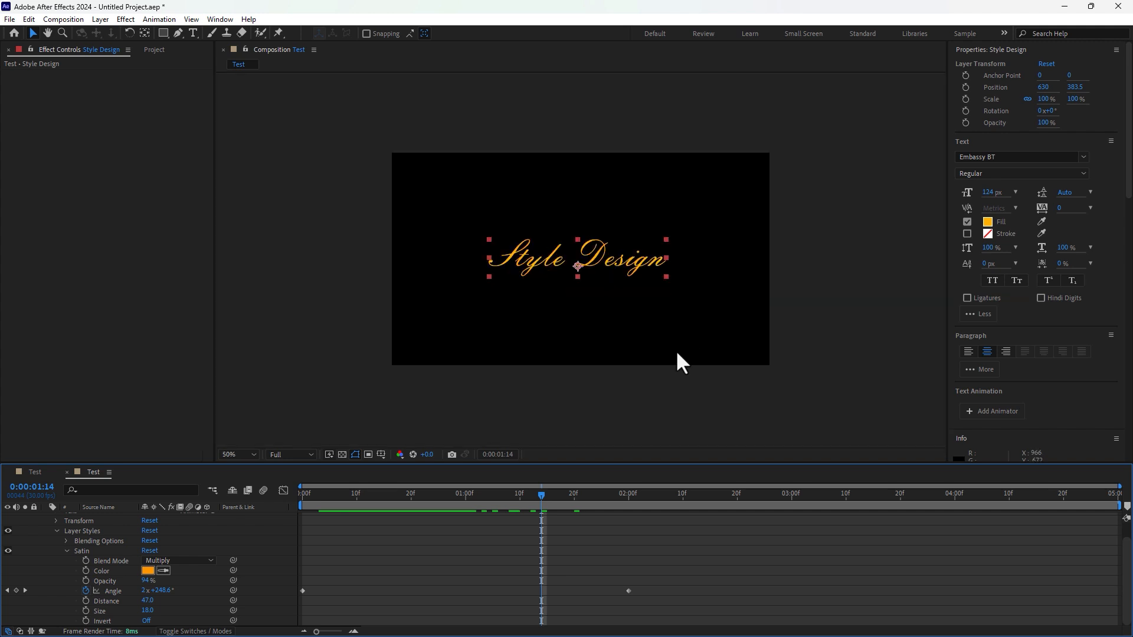
scroll(628, 394, "up", 2)
left_click_drag(348, 494, 476, 495)
mouse_move(148, 581)
left_mouse_down()
mouse_move(174, 583)
mouse_move(105, 603)
mouse_move(131, 613)
mouse_move(96, 608)
left_mouse_up()
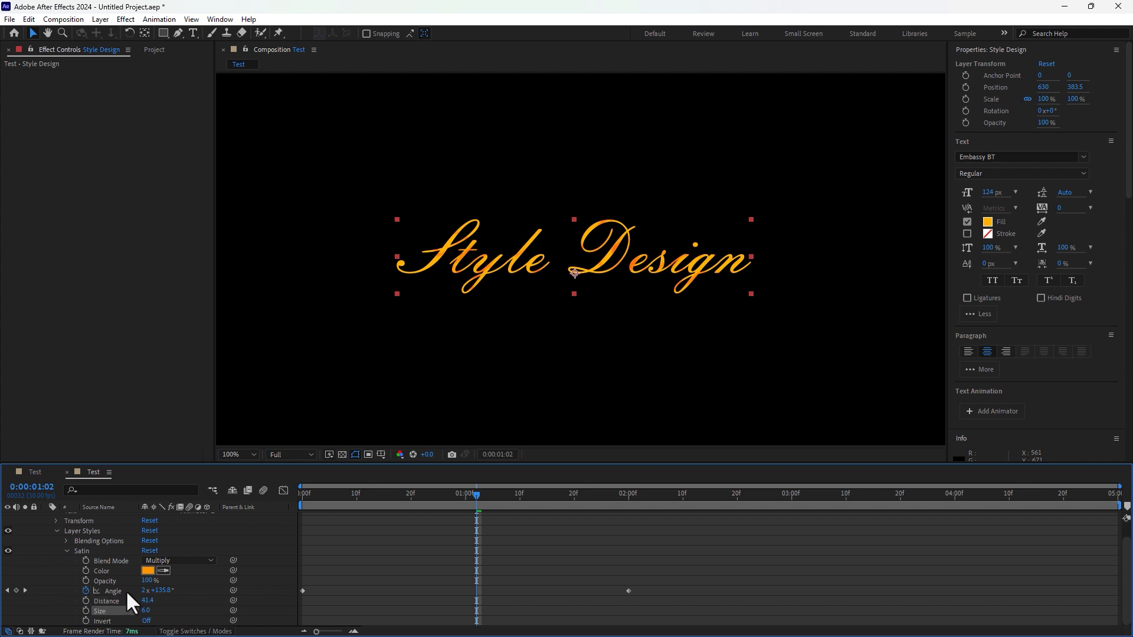
left_click_drag(312, 497, 477, 490)
- Add an Outer Glow layer style to the Style Design text layer
scroll(54, 575, "up", 2)
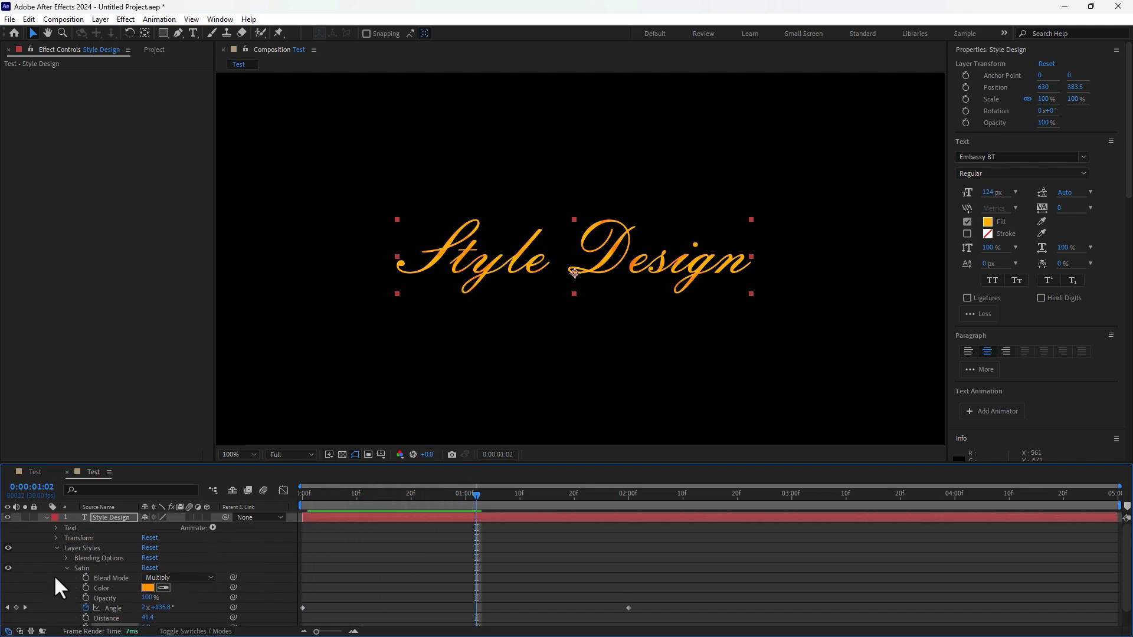
left_click(114, 518)
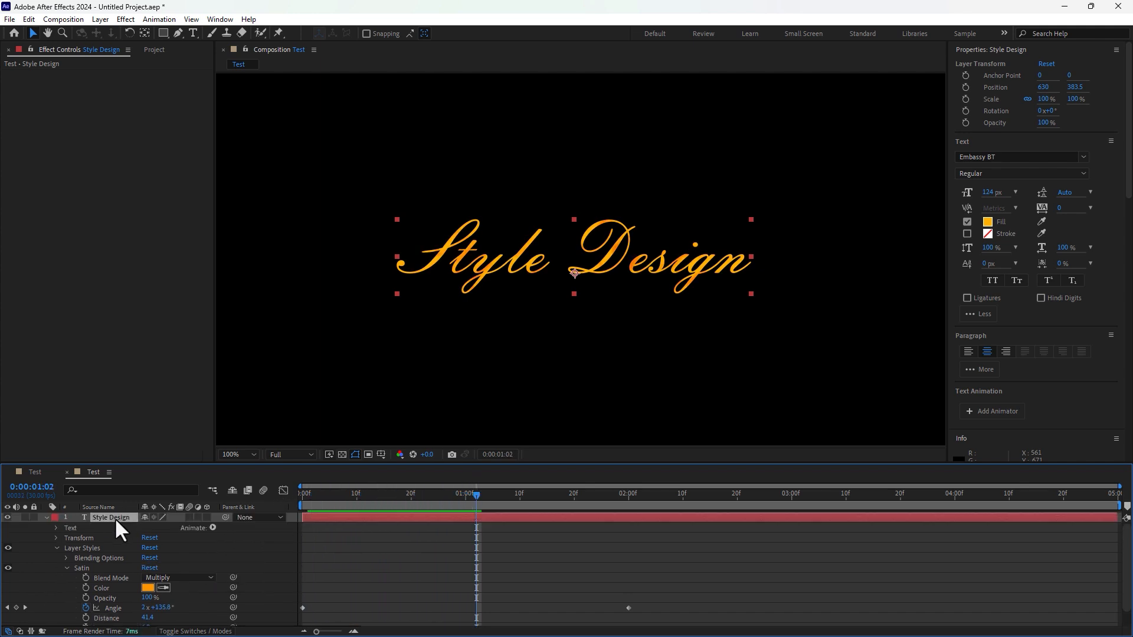
left_click(99, 18)
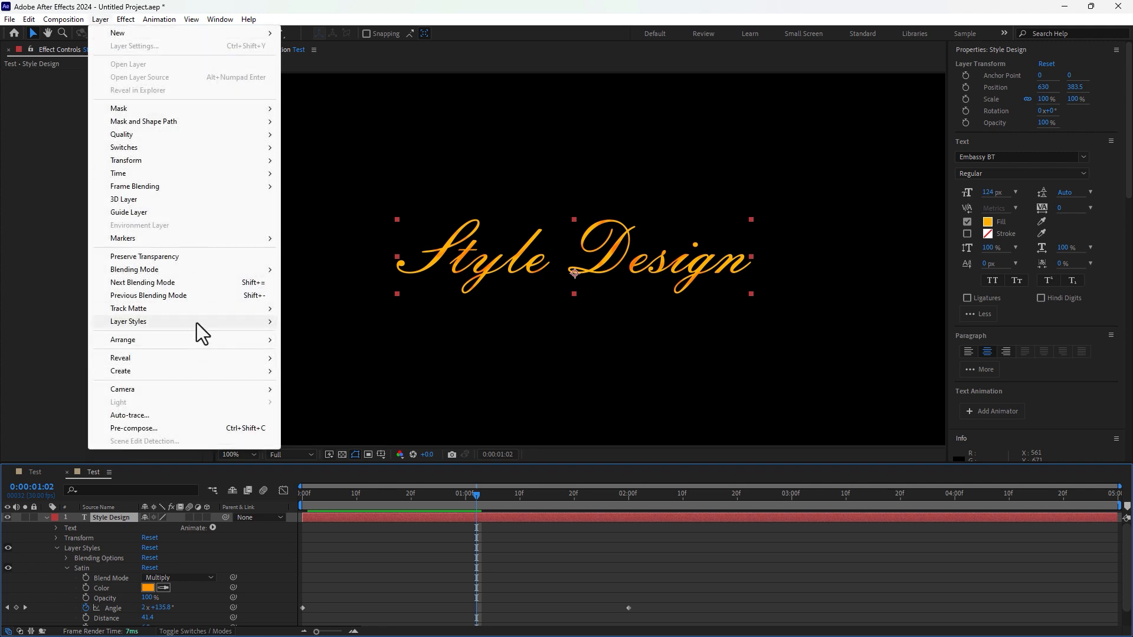
mouse_move(197, 322)
left_click(363, 394)
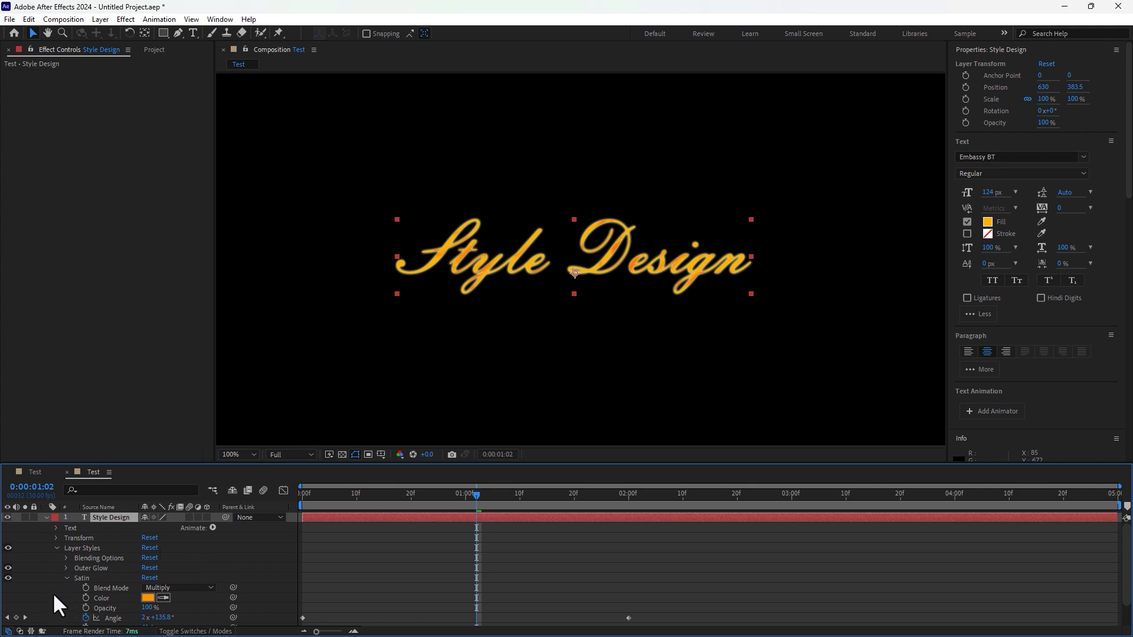
- Collapse the Satin settings and set the Outer Glow color to orange FFA200
left_click(66, 578)
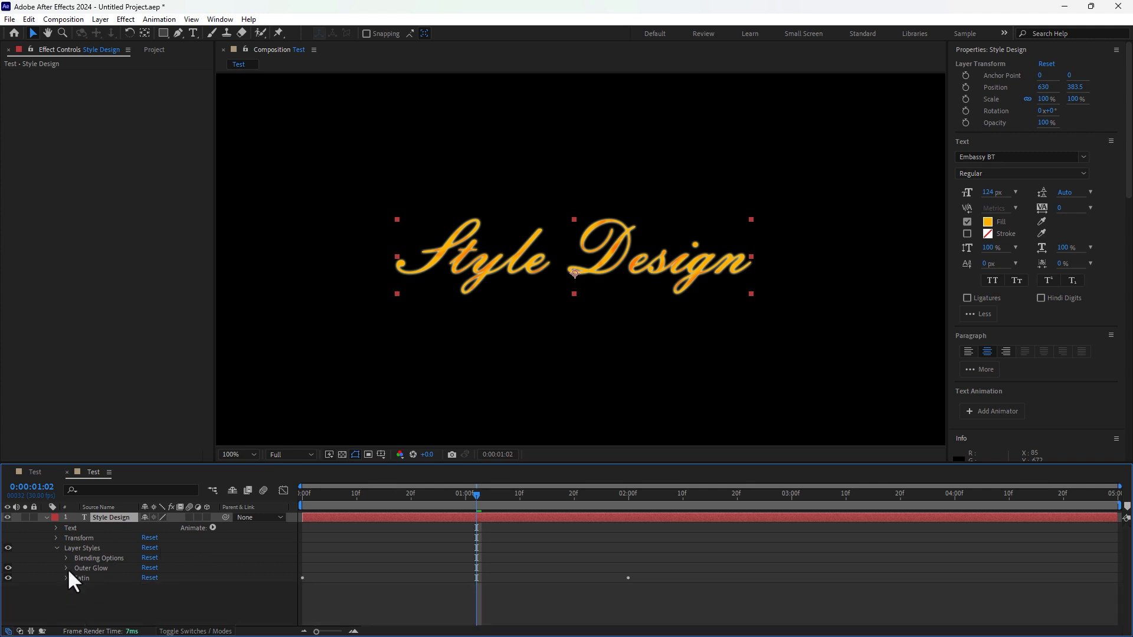
left_click(66, 568)
left_click(148, 568)
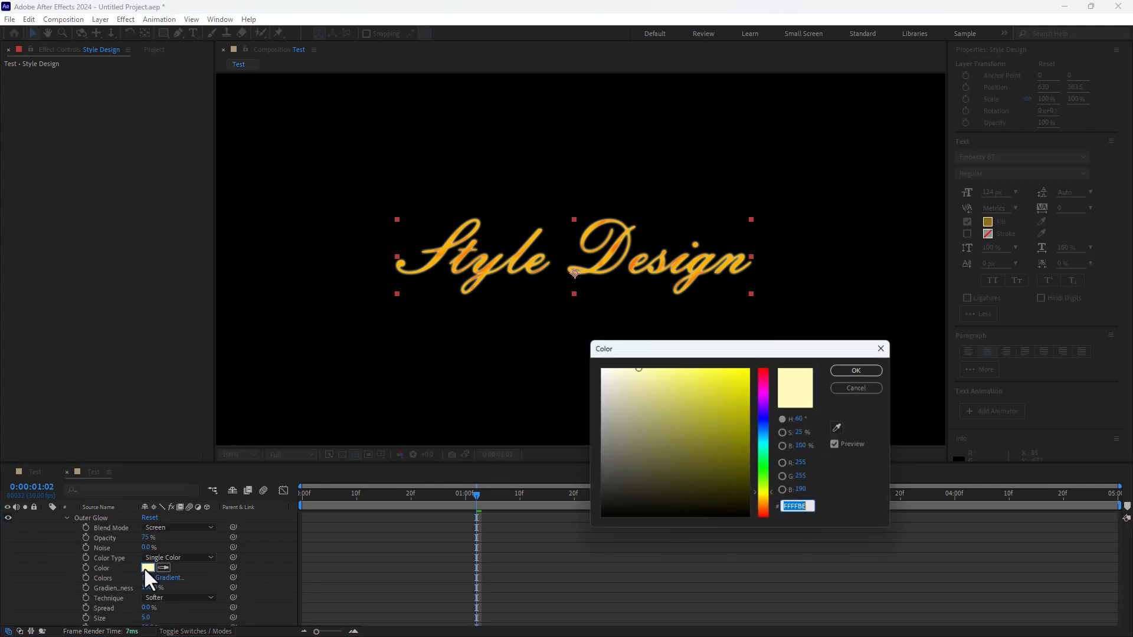
left_click_drag(750, 484, 859, 316)
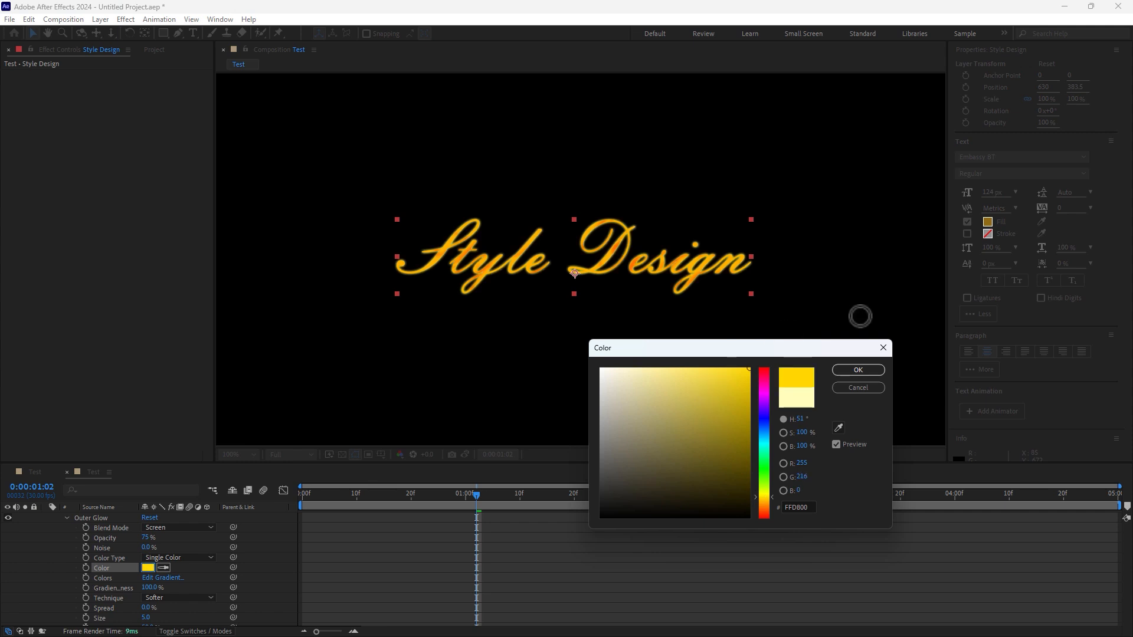
left_click_drag(763, 501, 764, 500)
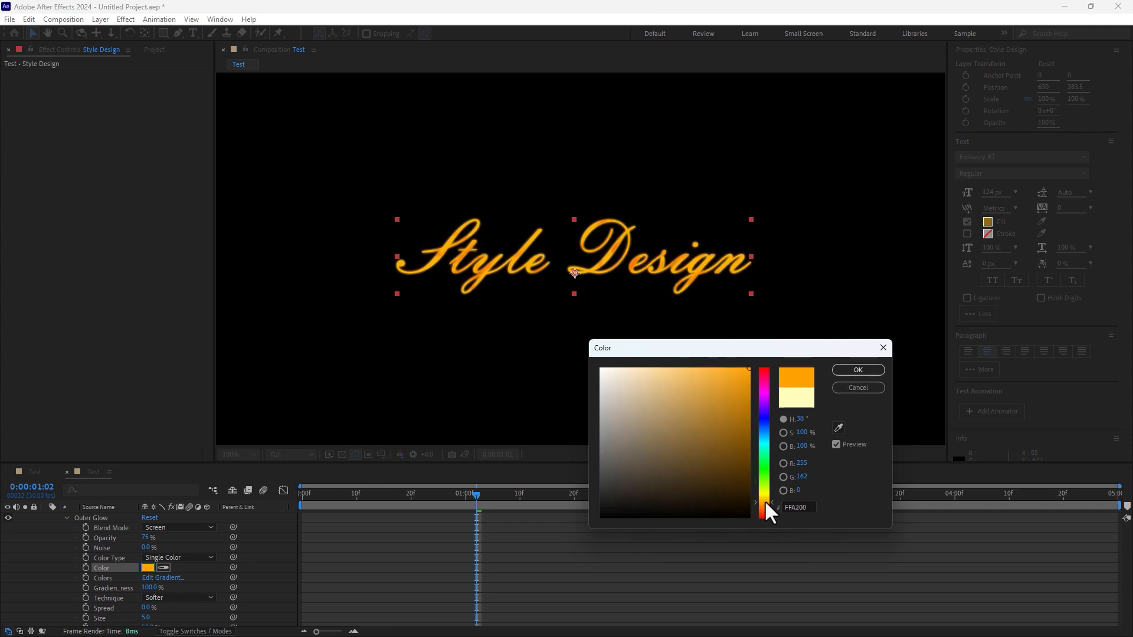
left_click(858, 370)
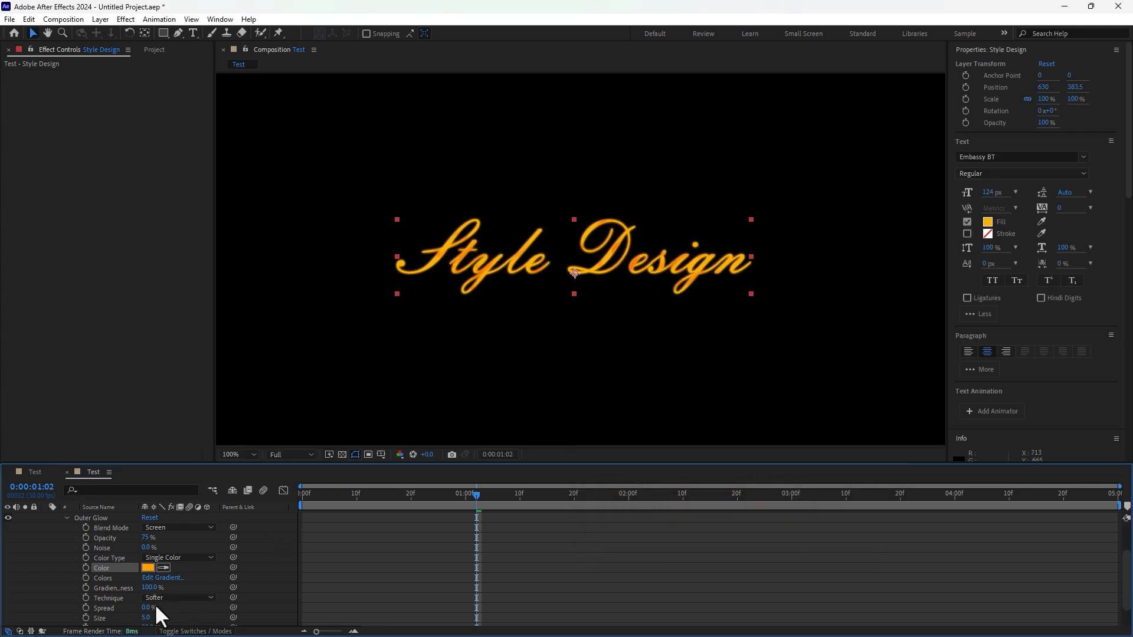
- Set the Outer Glow's size to 33, jitter to 33%, range to 81.4% and gradient smoothness to 0%
mouse_move(146, 607)
left_mouse_down()
mouse_move(163, 616)
mouse_move(136, 607)
left_mouse_up()
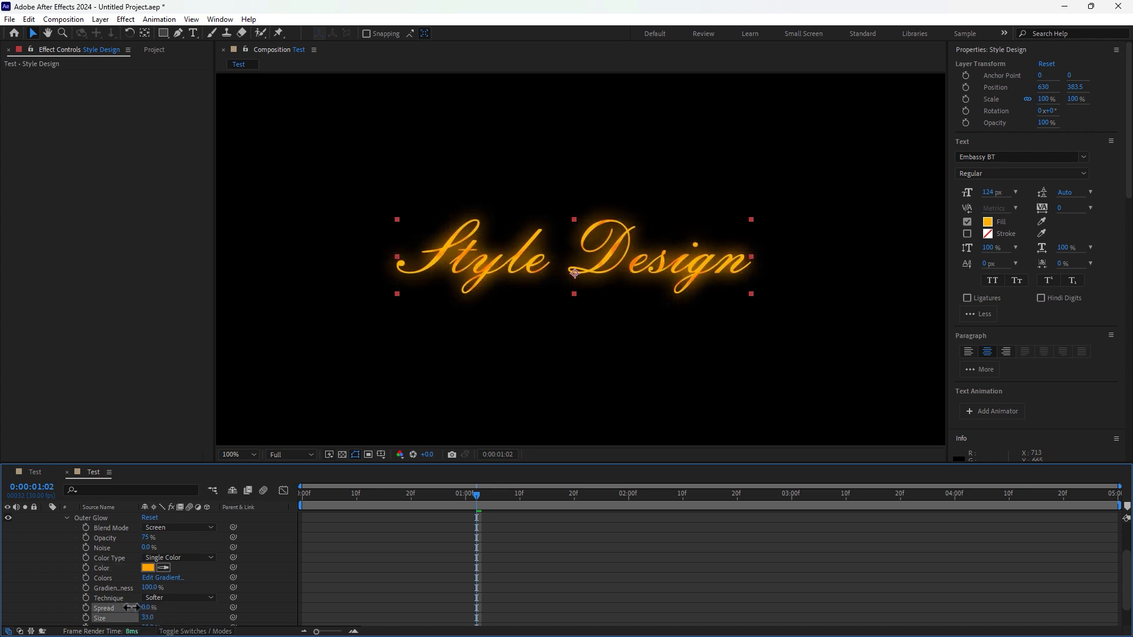
scroll(218, 586, "down", 1)
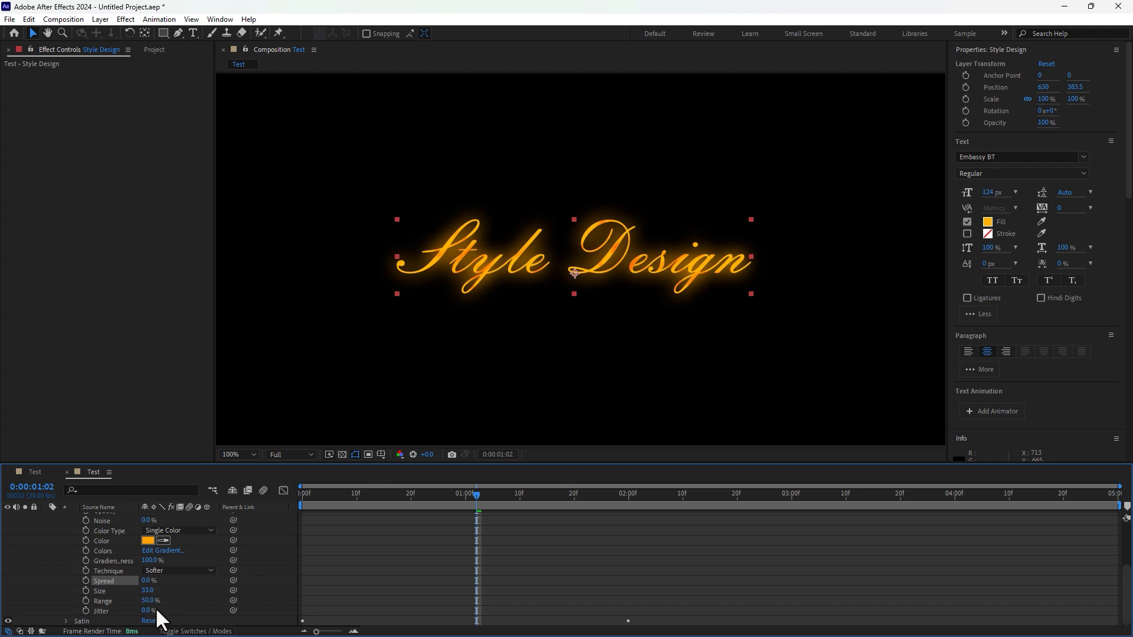
left_click(147, 610)
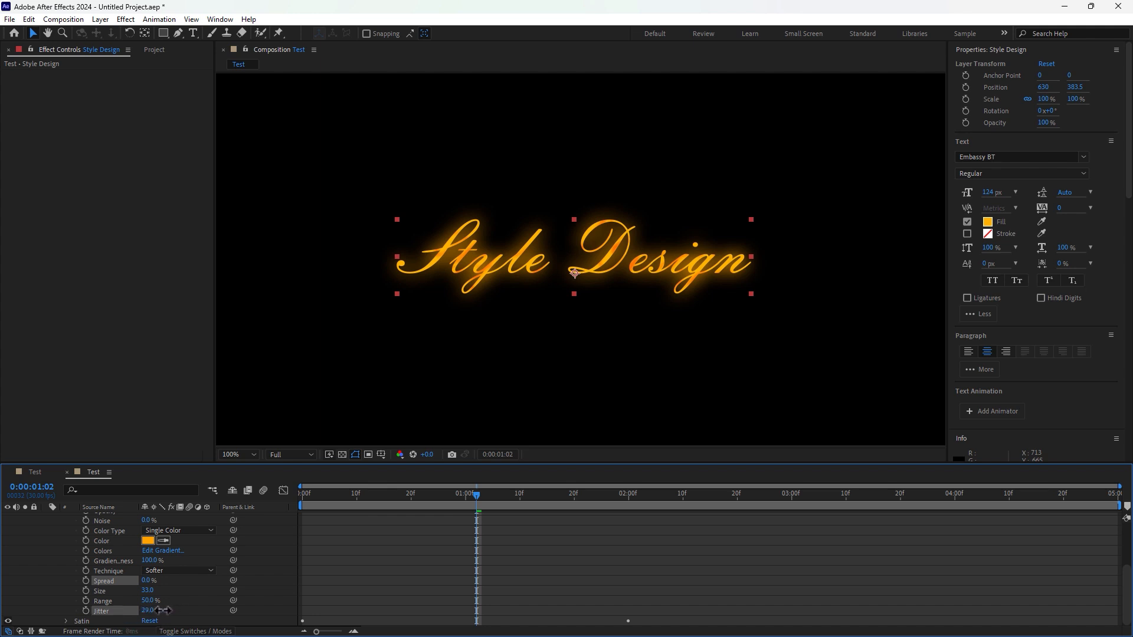
left_click_drag(161, 610, 324, 598)
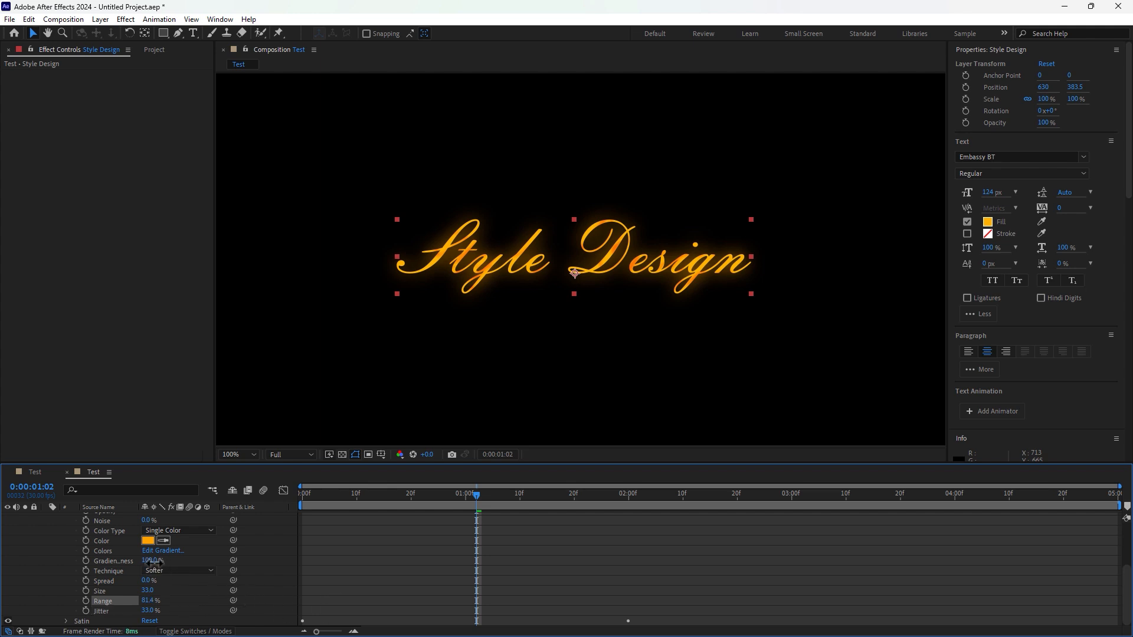
left_click_drag(154, 562, 134, 562)
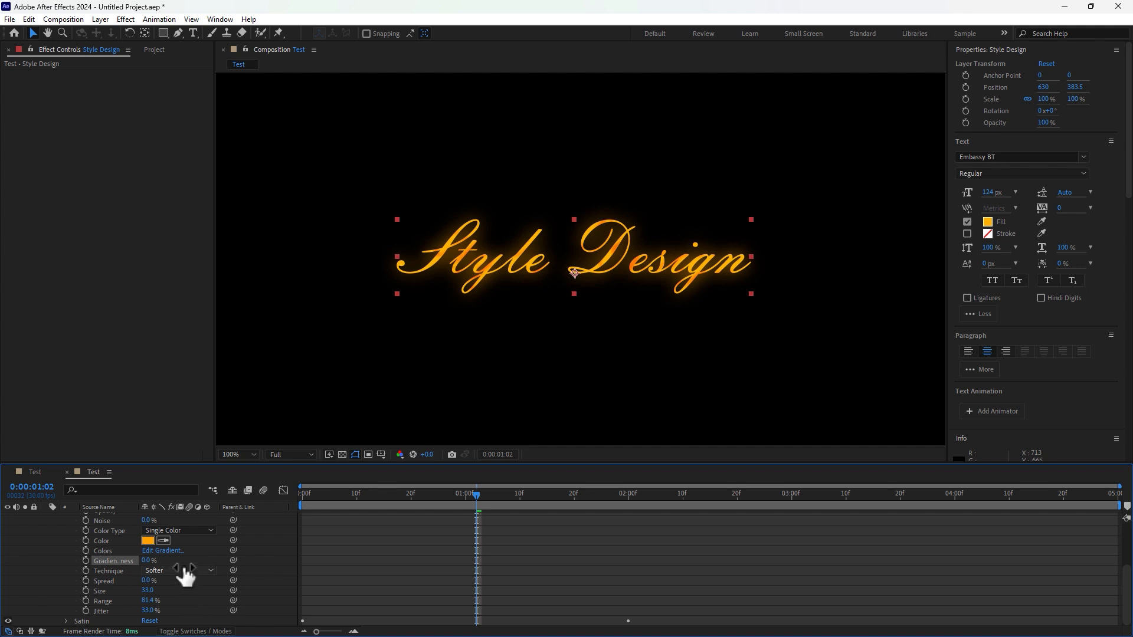
- Try the Precise technique on the Outer Glow, return it to Softer and leave the spread at 0%
left_click(185, 571)
left_click(189, 596)
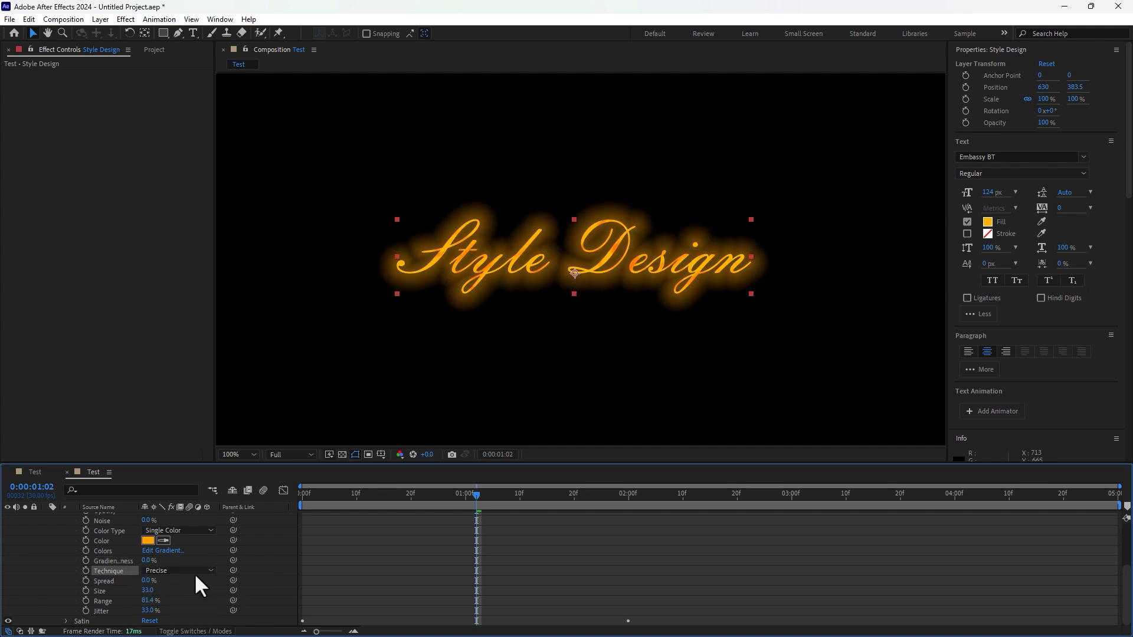
left_click(200, 572)
left_click(189, 586)
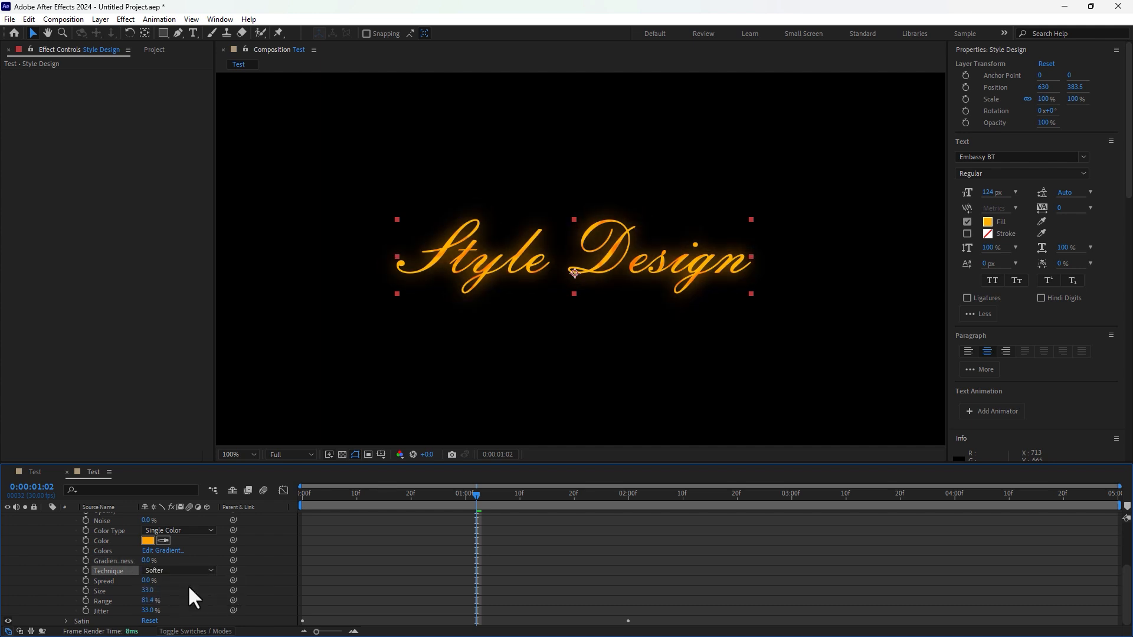
mouse_move(147, 581)
left_mouse_down()
mouse_move(160, 581)
mouse_move(141, 581)
left_mouse_up()
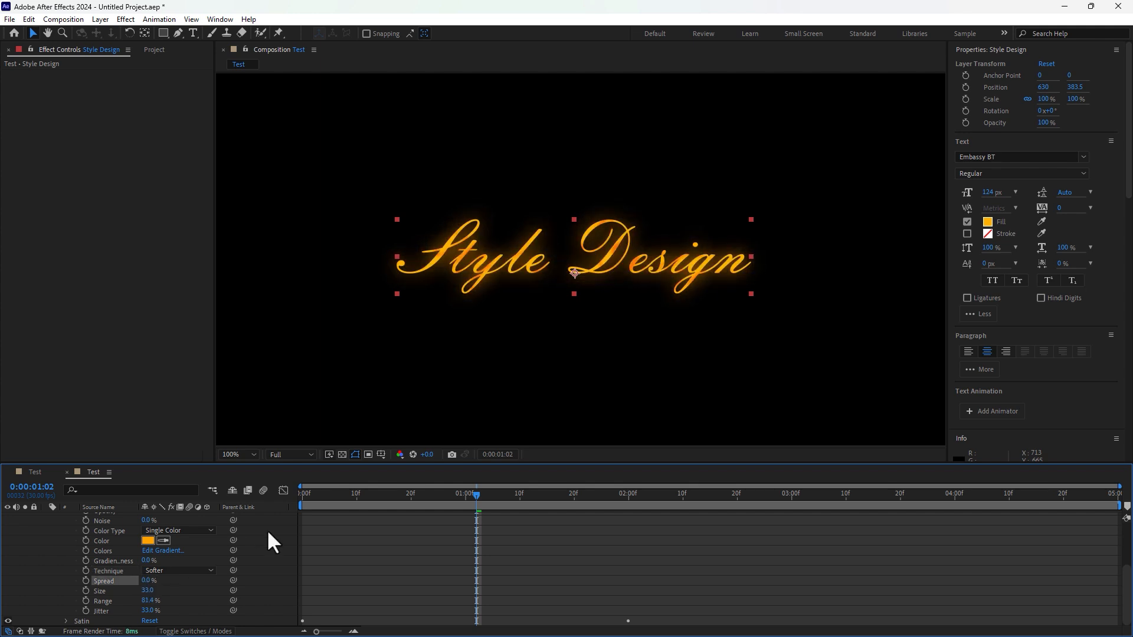
- Scrub through the first second of the timeline to check the glow together with the Satin animation
left_click(382, 569)
left_click_drag(316, 508, 504, 505)
left_click(637, 259)
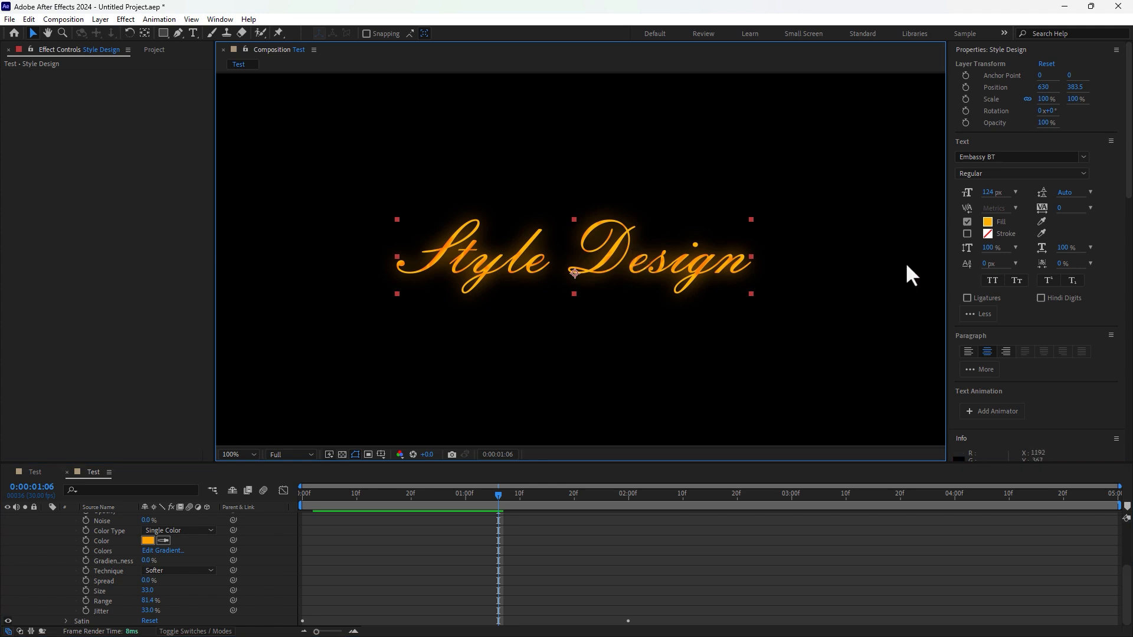
- Search the effects and presets for "3d" and move the current time to 0:00:01:00
left_click_drag(1129, 153, 1127, 305)
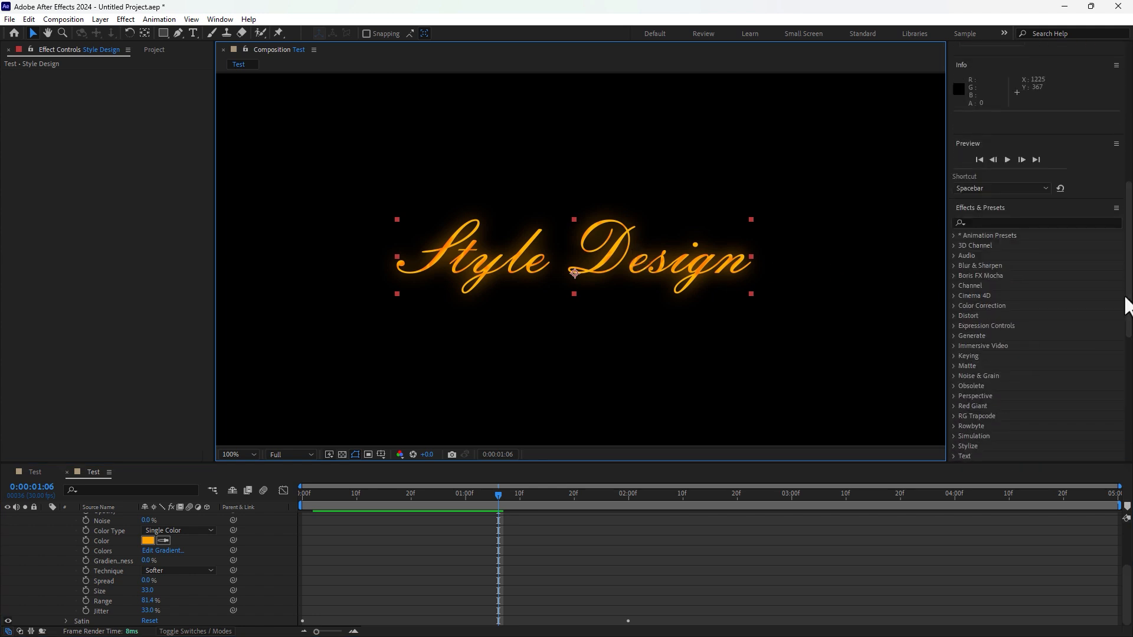
left_click(1021, 222)
type("3d")
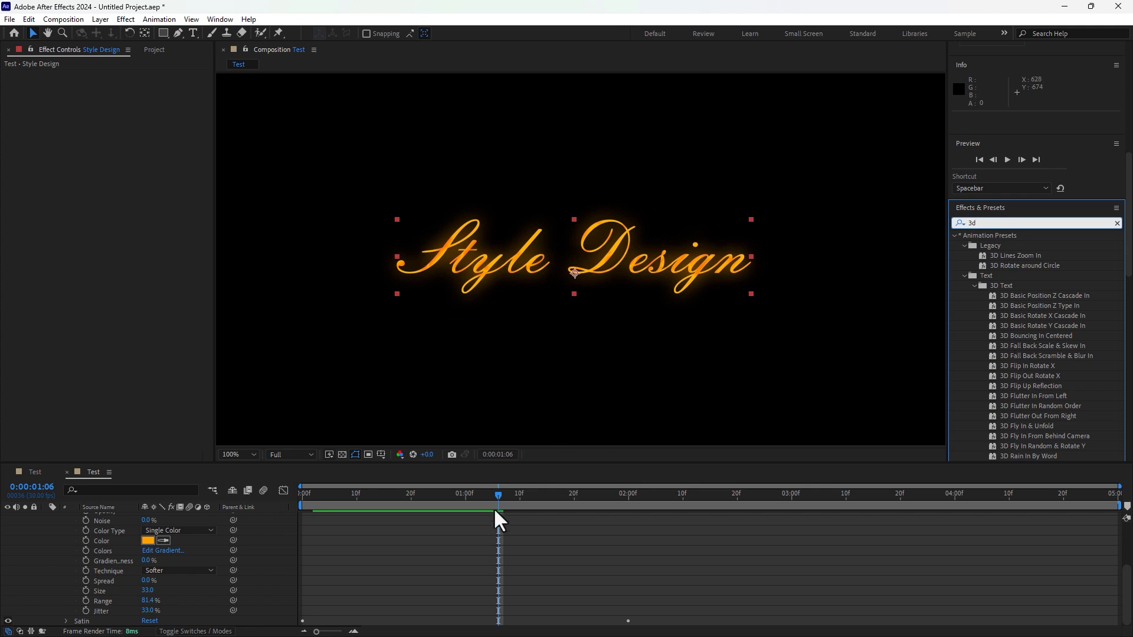
left_click_drag(490, 495, 466, 507)
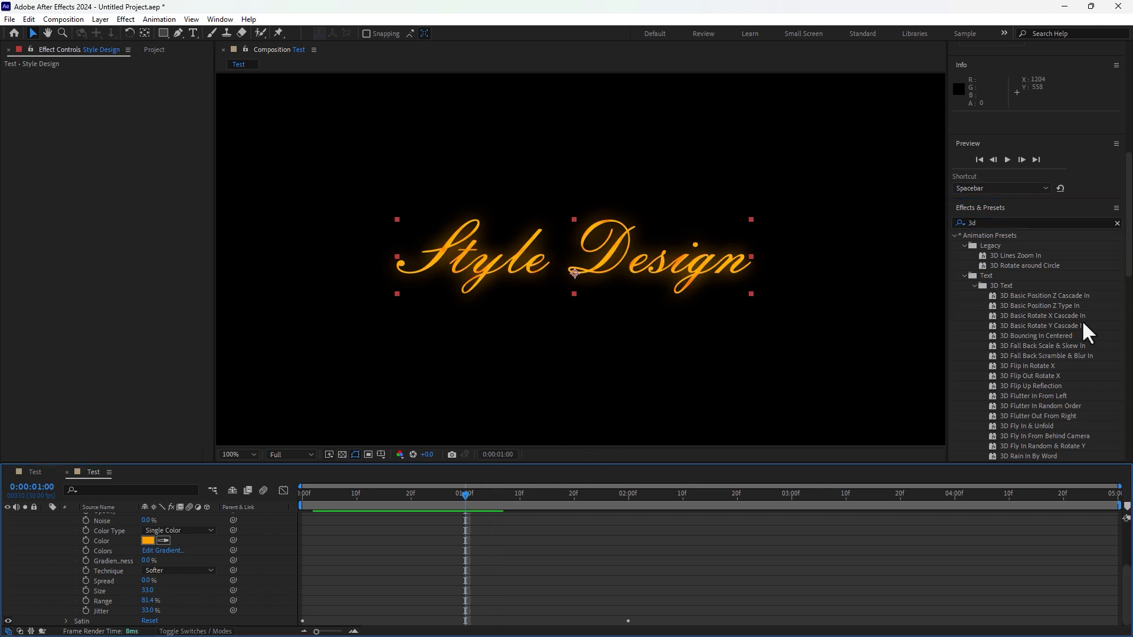
- Try the 3D Bouncing In Centered preset on the Style Design text, scrub through it and undo it
left_click(1027, 337)
left_click_drag(1027, 338, 739, 519)
left_click_drag(466, 495, 541, 507)
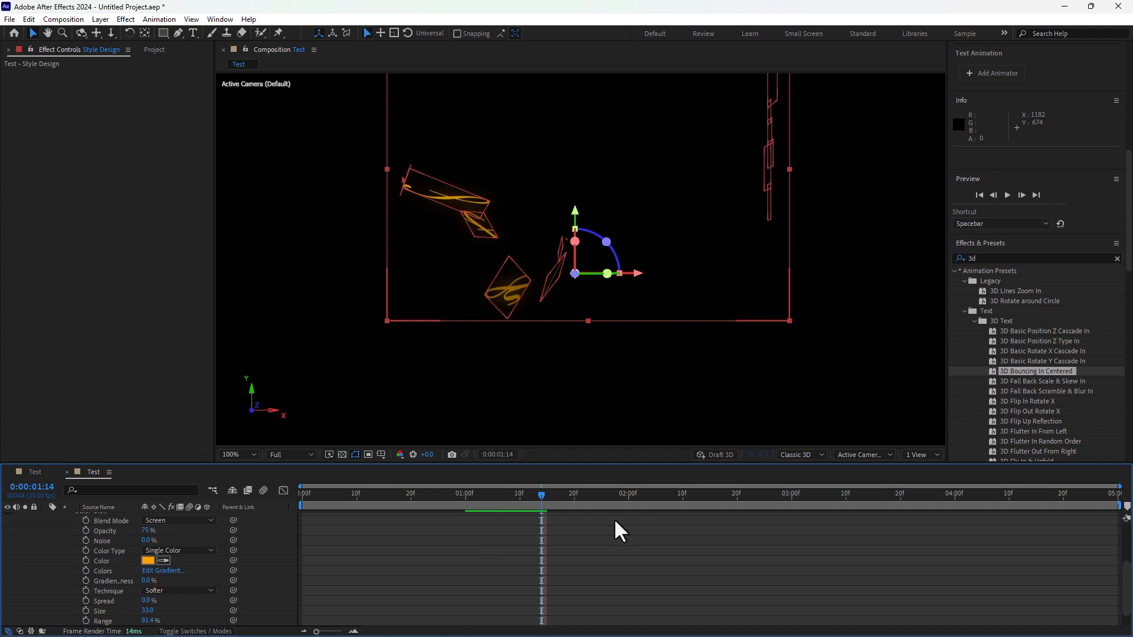
key("ctrl+z")
- Try the 3D Fall Back Scramble & Blur In and 3D Basic Rotate X Cascade In presets on the text, undoing each
double_click(1003, 357)
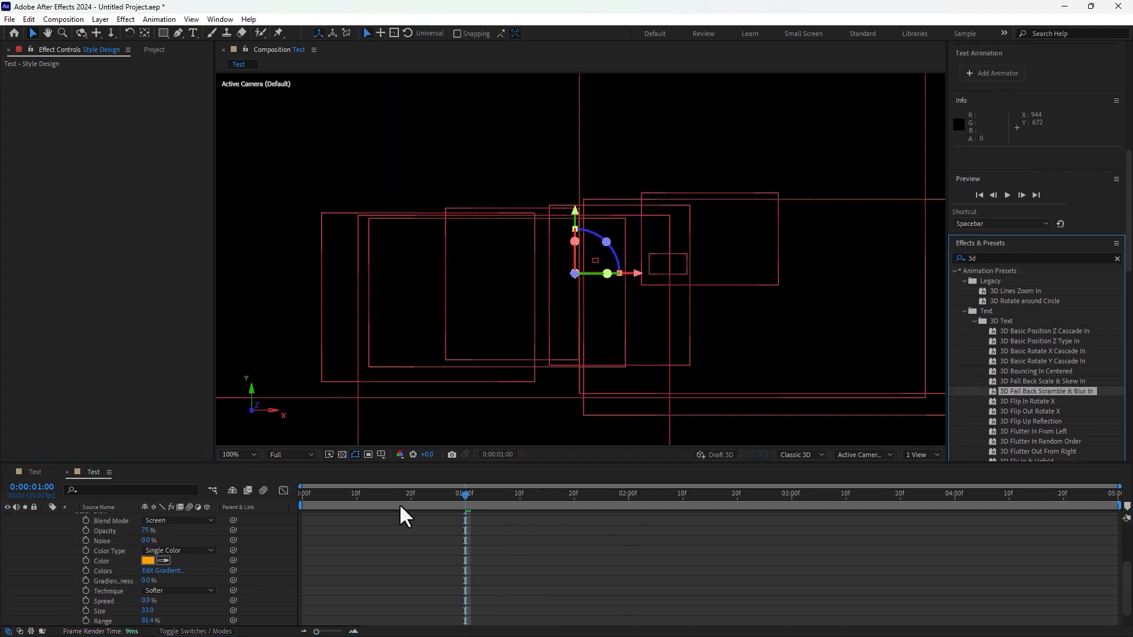
key("ctrl+z")
double_click(1003, 351)
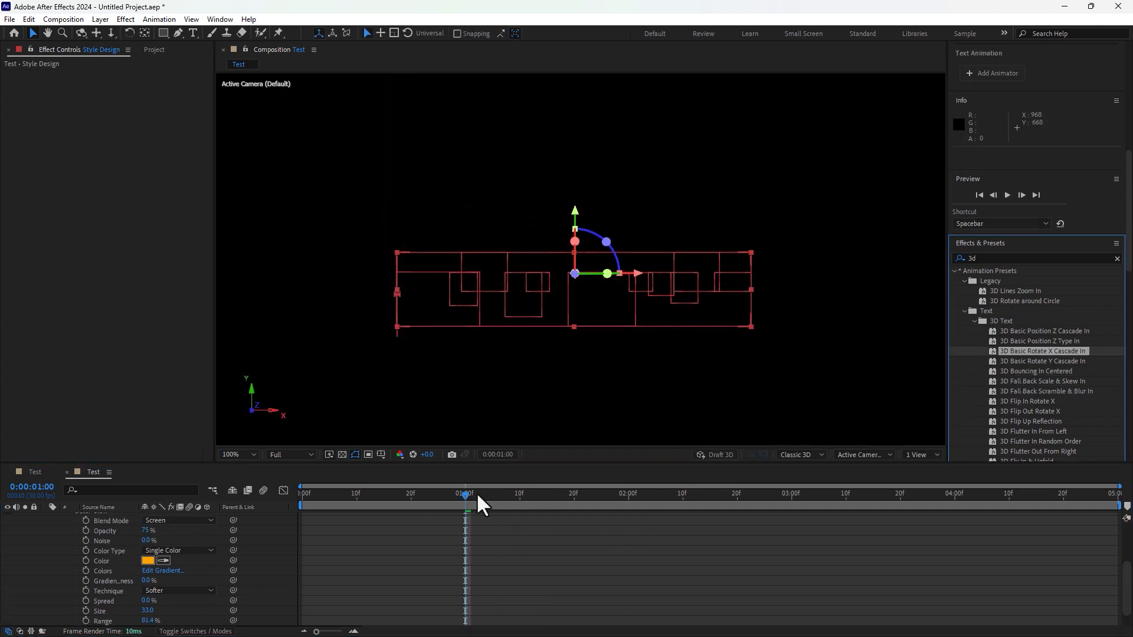
left_click_drag(478, 503, 590, 504)
key("ctrl+z")
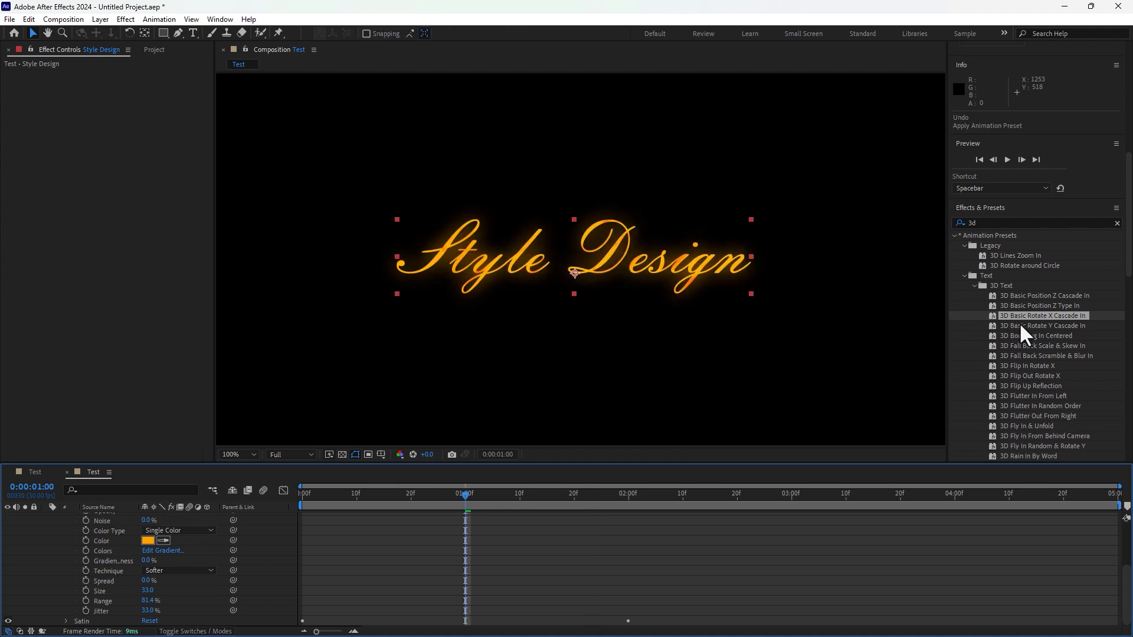
- Try another 3D text preset and 3D Basic Position Z Cascade In on the text, undoing each
double_click(1038, 341)
left_click_drag(466, 504, 552, 506)
key("ctrl+z")
double_click(1043, 306)
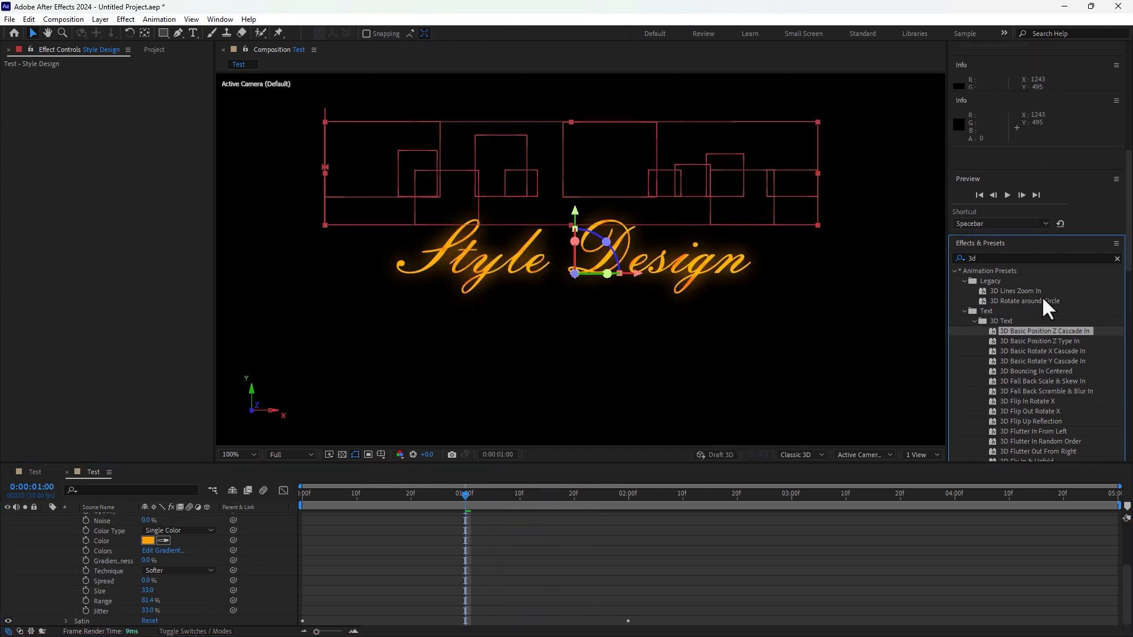
key("ctrl+z")
- Try the 3D Bouncing In Centered, 3D Fall Back Scale & Skew In and 3D Fall Back Scramble & Blur In presets, undoing each
left_click(1021, 335)
double_click(1020, 334)
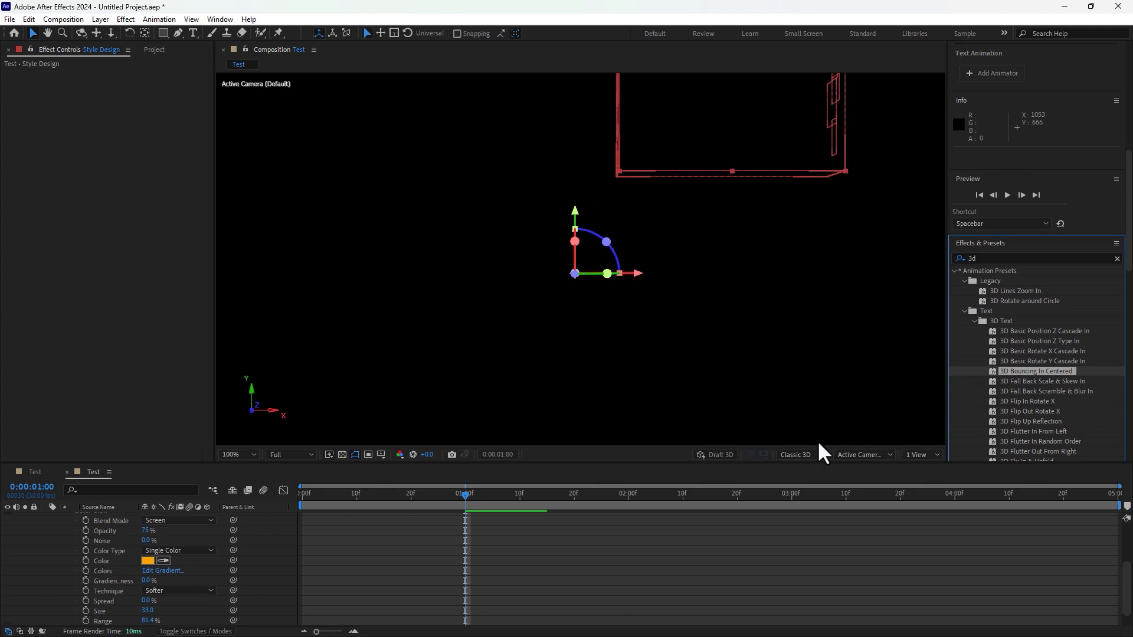
key("ctrl+z")
double_click(1085, 346)
key("ctrl+z")
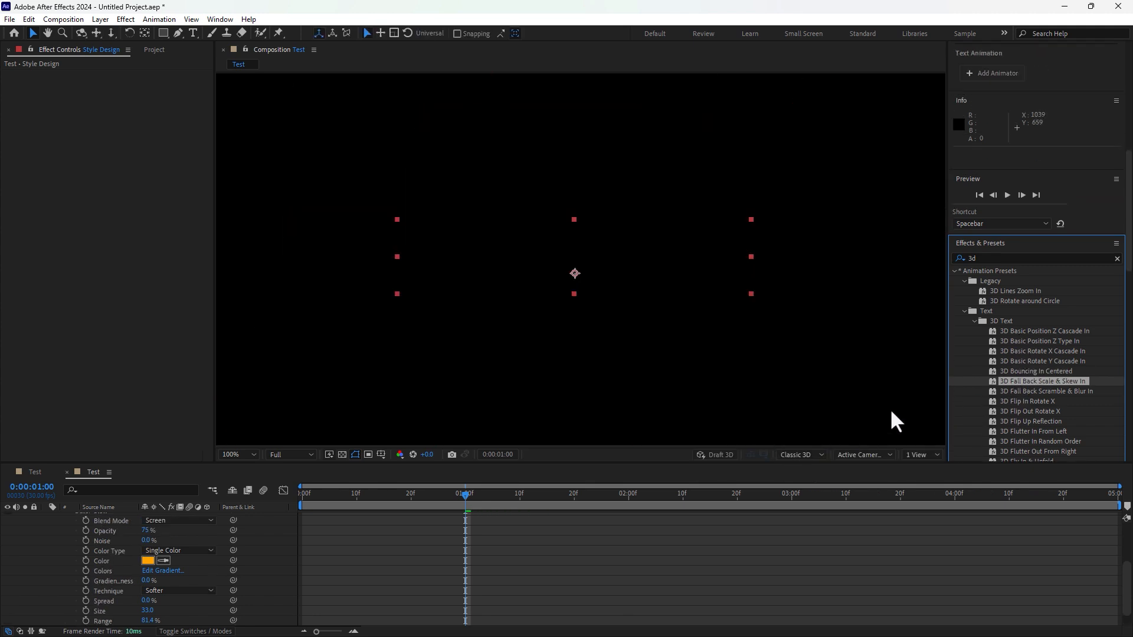
double_click(1029, 391)
key("ctrl+z")
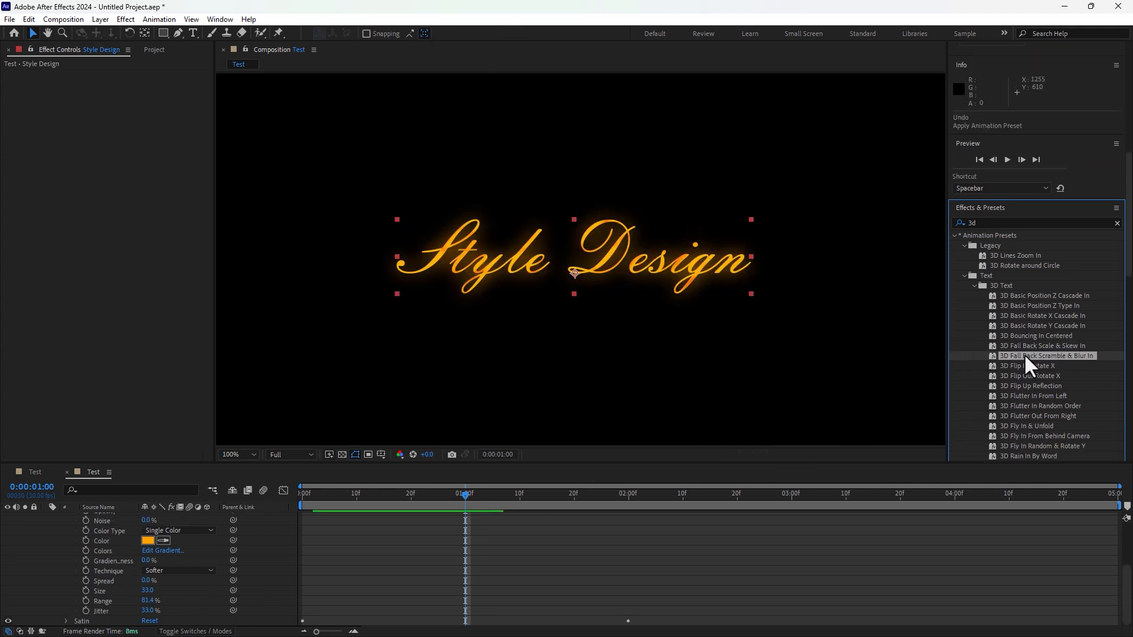
- Apply the 3D Flip In Rotate X preset to the text at 0:00:01:00 and play the animation from the start
double_click(1026, 366)
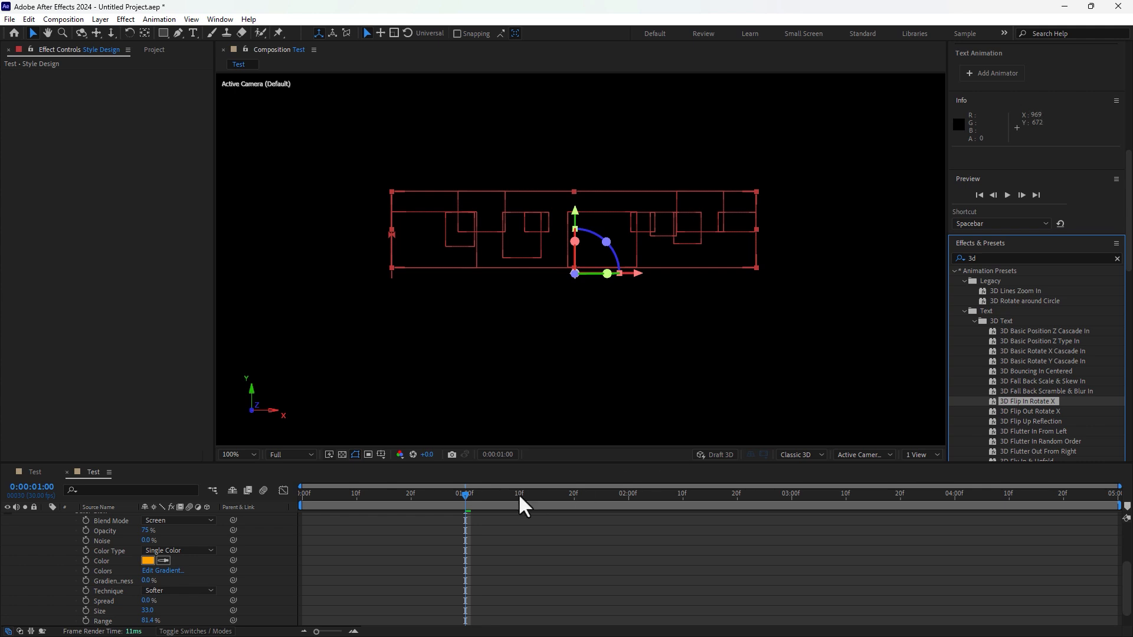
left_click_drag(467, 494, 440, 519)
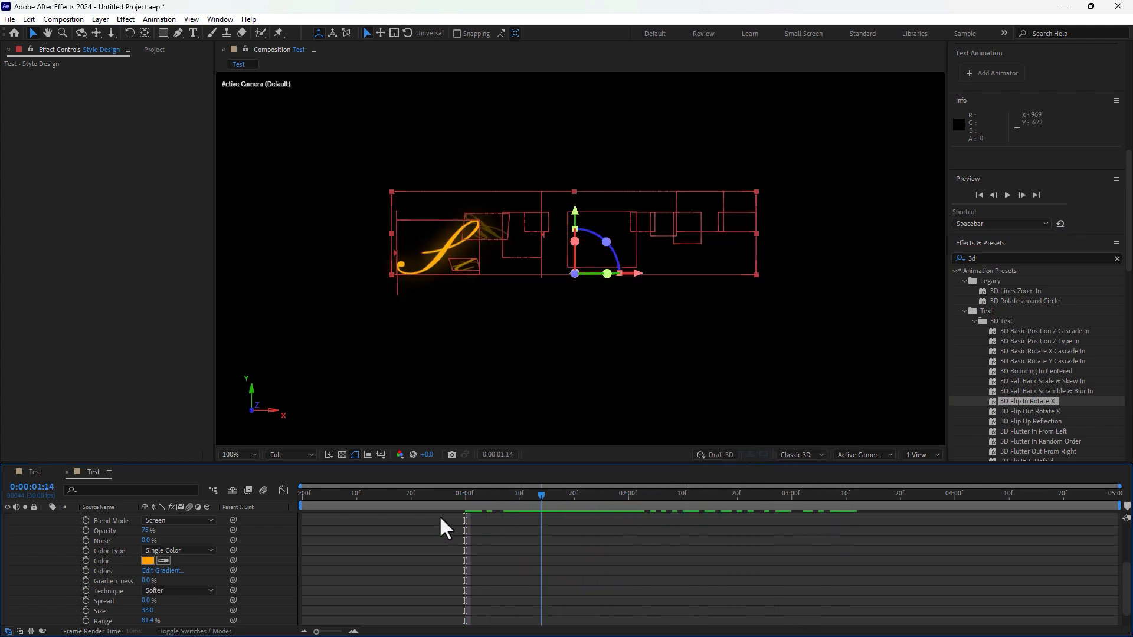
key("Home")
scroll(1000, 363, "down", 12)
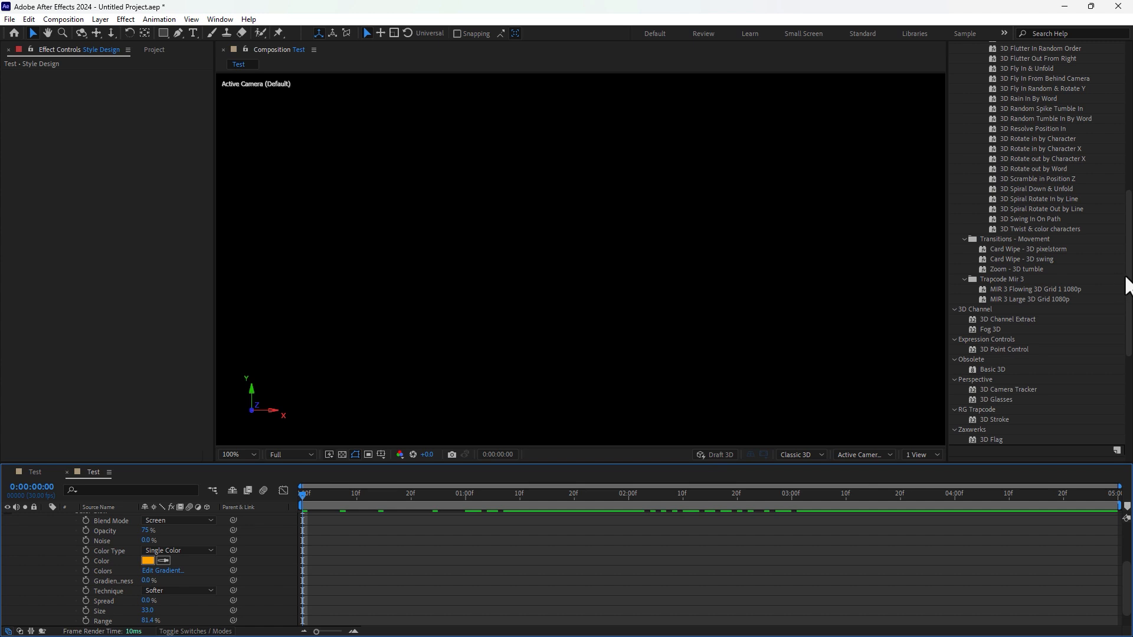
key("space")
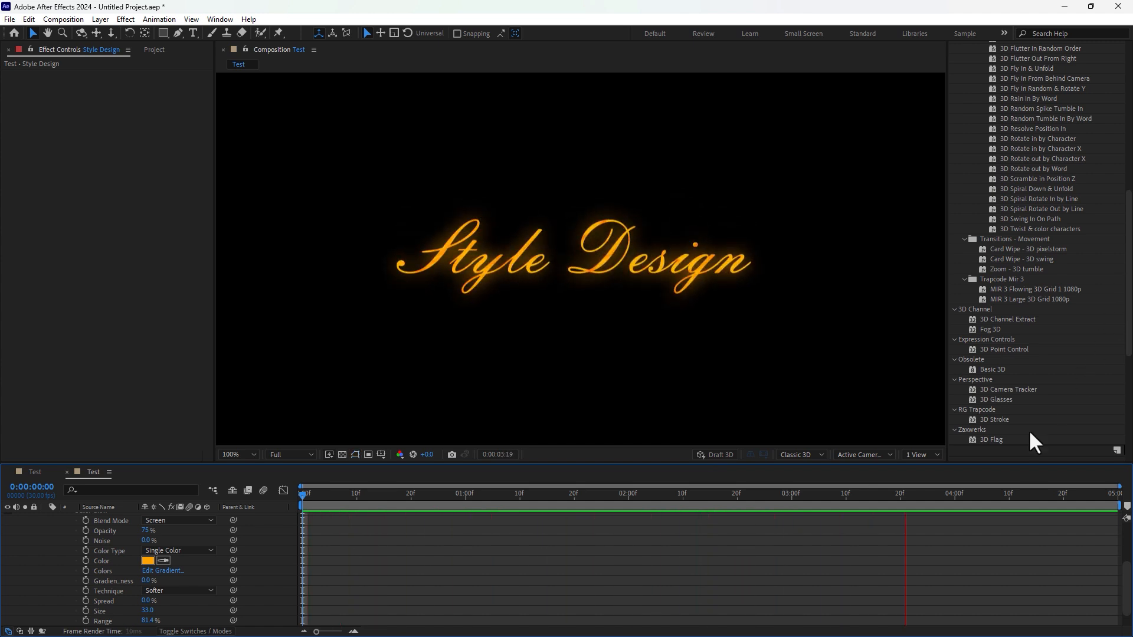
key("space")
- Scrub the flip-in animation to 0:00:03:02 to inspect the text and return to the start of the 3D preset list
left_click_drag(661, 500, 800, 472)
left_click(704, 272)
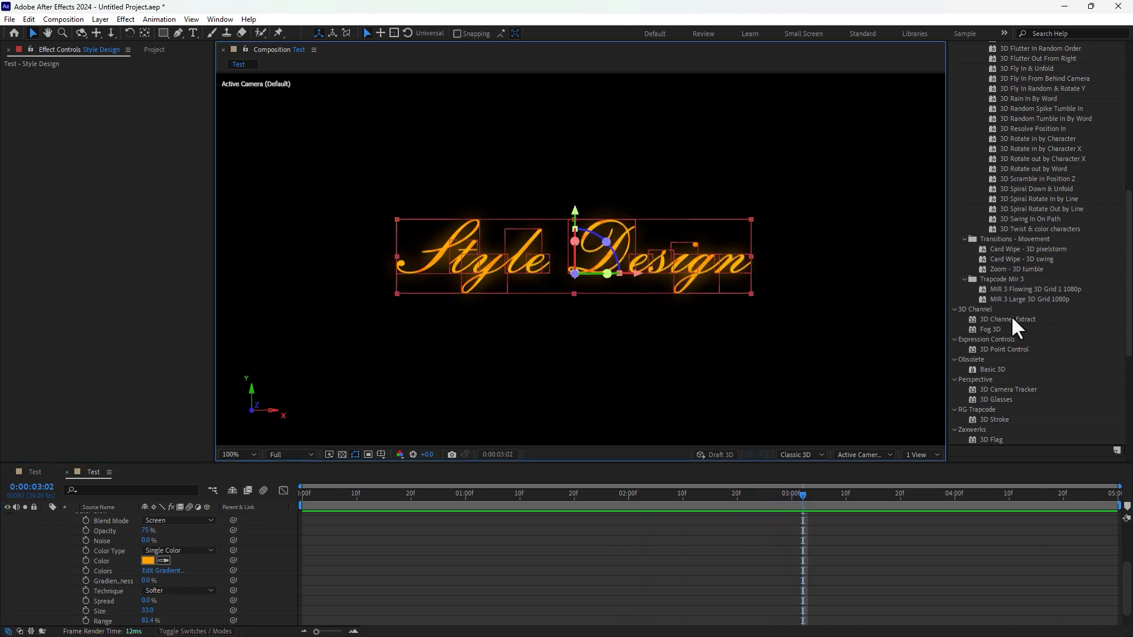
scroll(1089, 147, "up", 8)
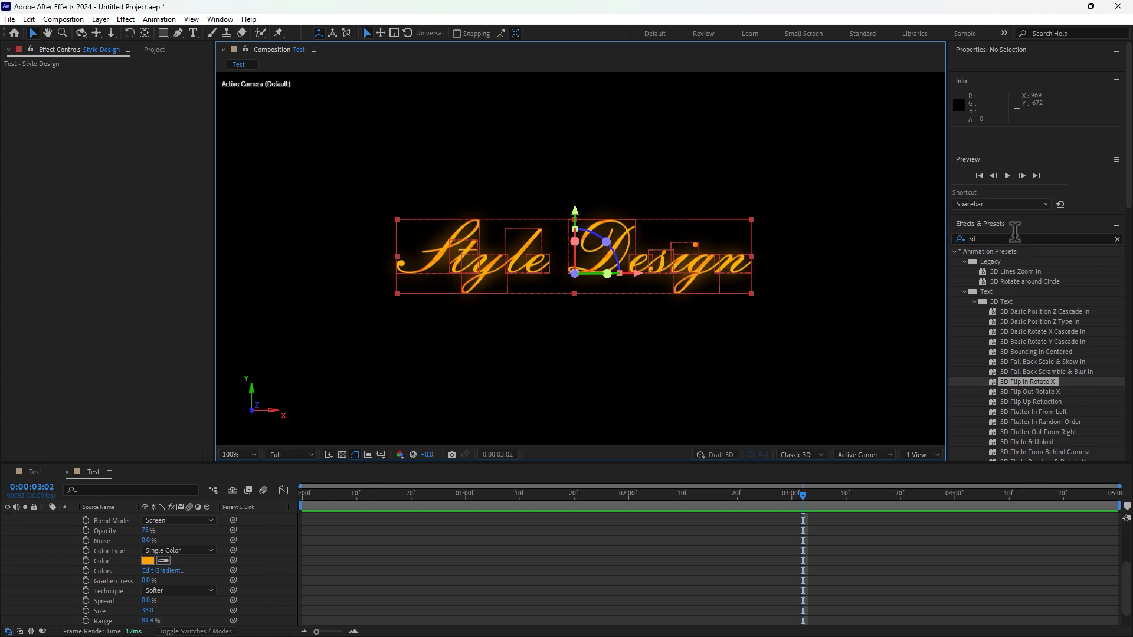
- Search the effects for "cc light" and apply CC Light Sweep to the Style Design text layer
left_click_drag(1014, 236, 942, 241)
scroll(1113, 282, "down", 10)
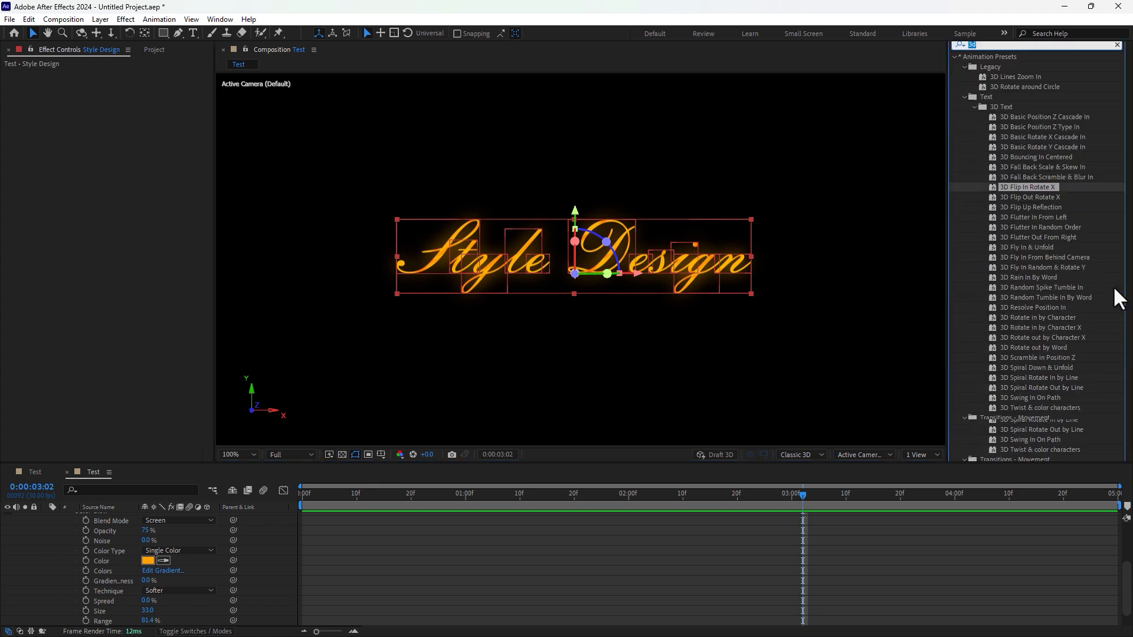
scroll(1112, 286, "up", 3)
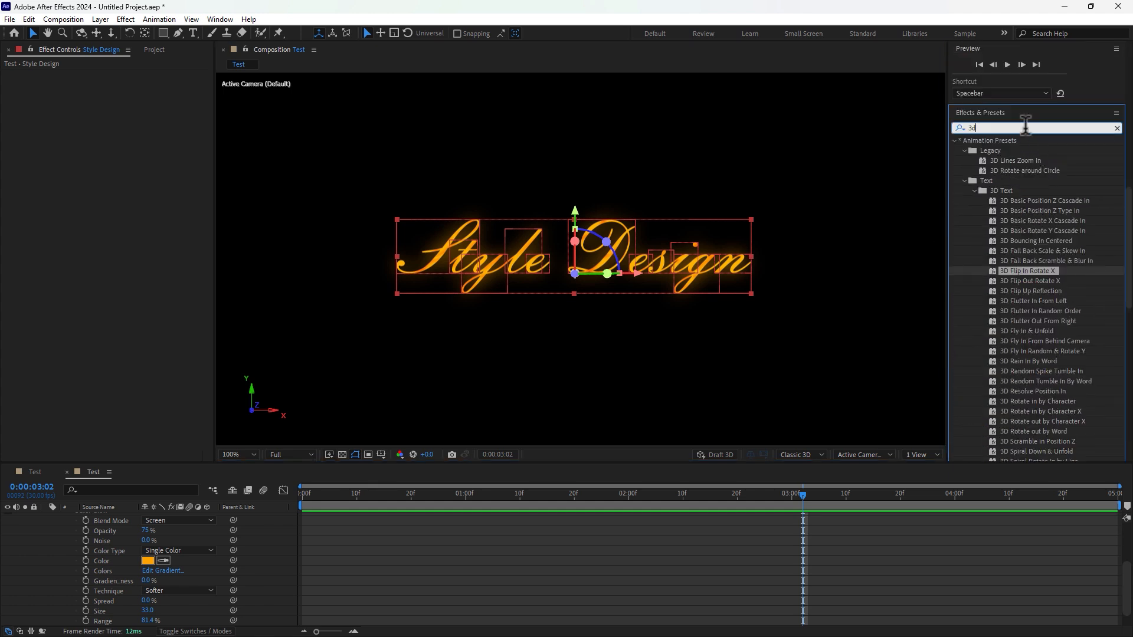
left_click_drag(1025, 124, 925, 129)
type("cc")
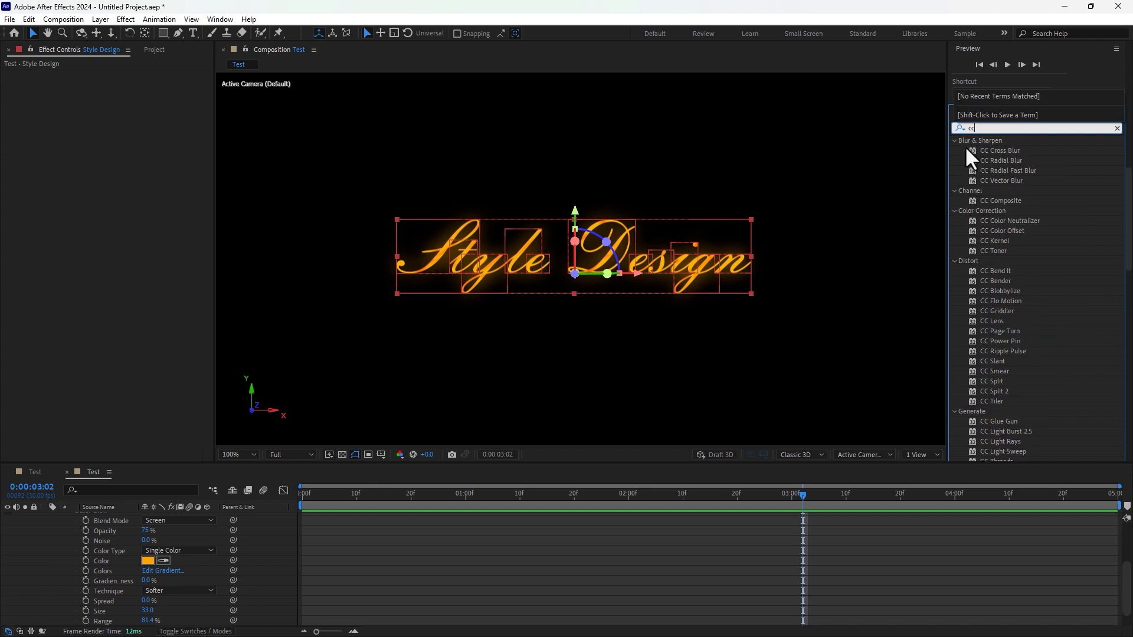
type(" light")
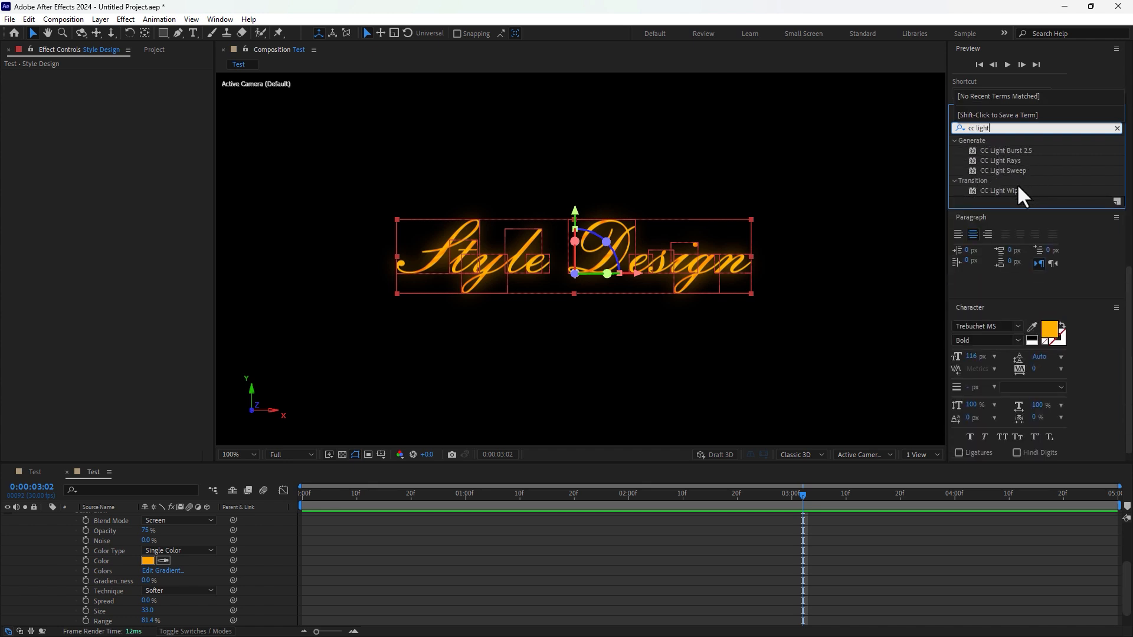
double_click(1001, 170)
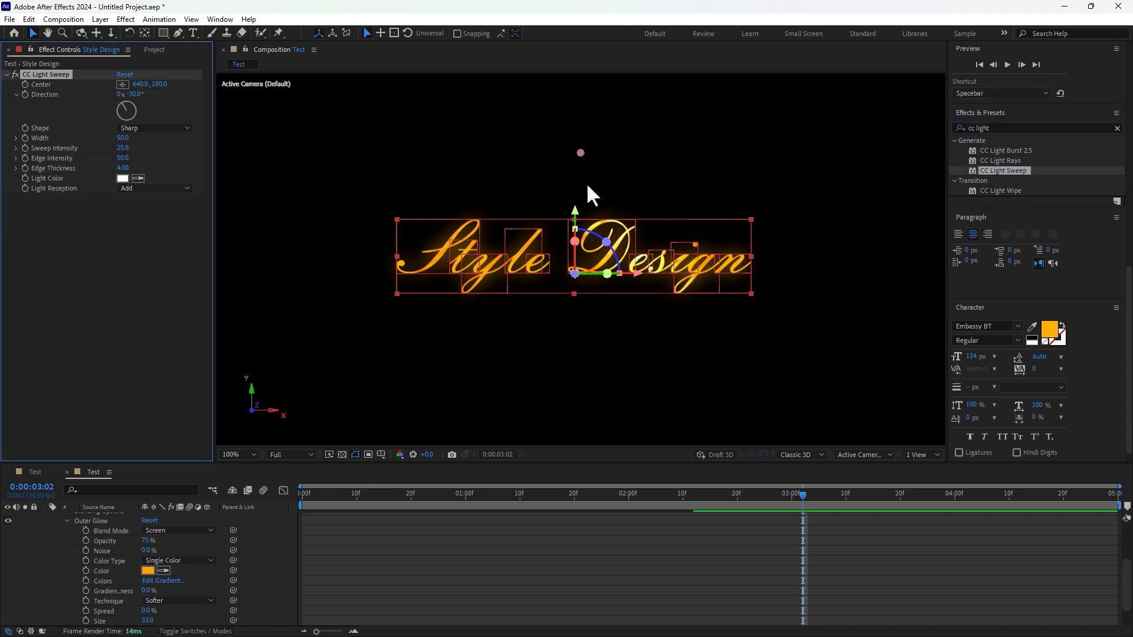
- Move the light sweep's center beyond the start of the text to 35, 150 and enable keyframing for Center at 0:00:03:00
left_click_drag(581, 153, 738, 152)
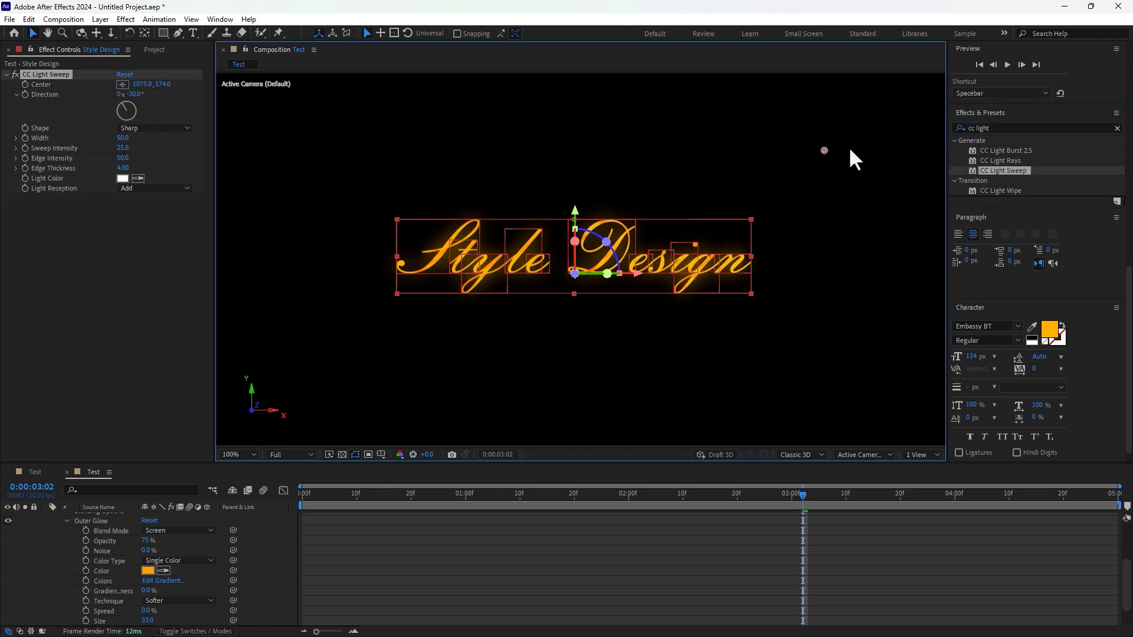
left_click_drag(858, 145, 268, 145)
left_click_drag(539, 506, 792, 493)
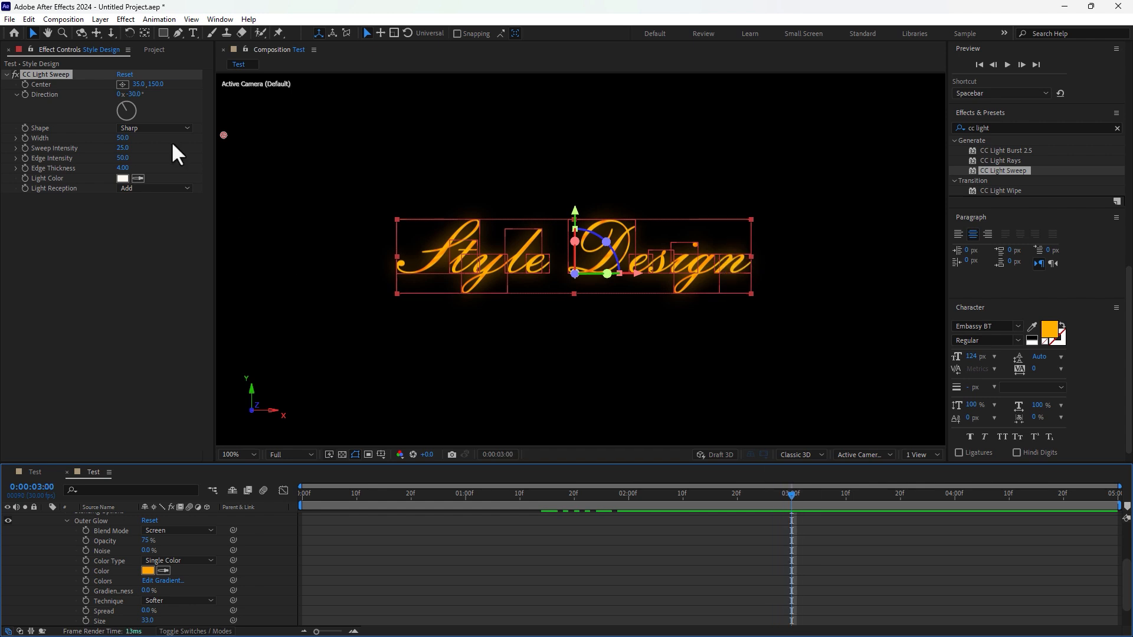
left_click(25, 84)
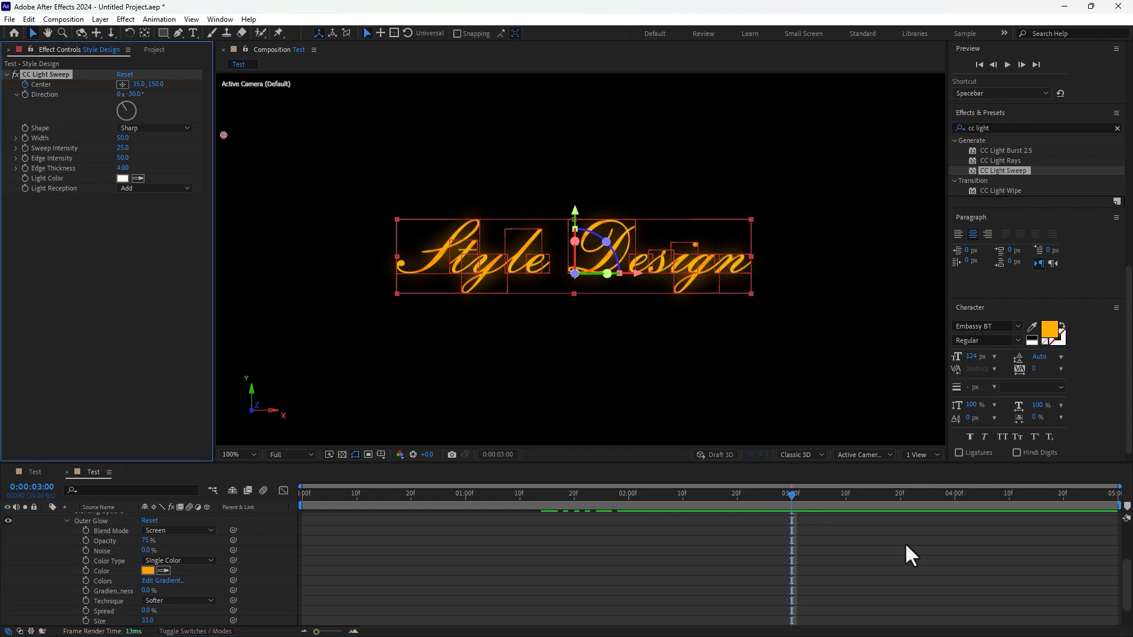
- At 0:00:04:00, move the light sweep's center past the end of the text to about 1201, 131
left_click(954, 500)
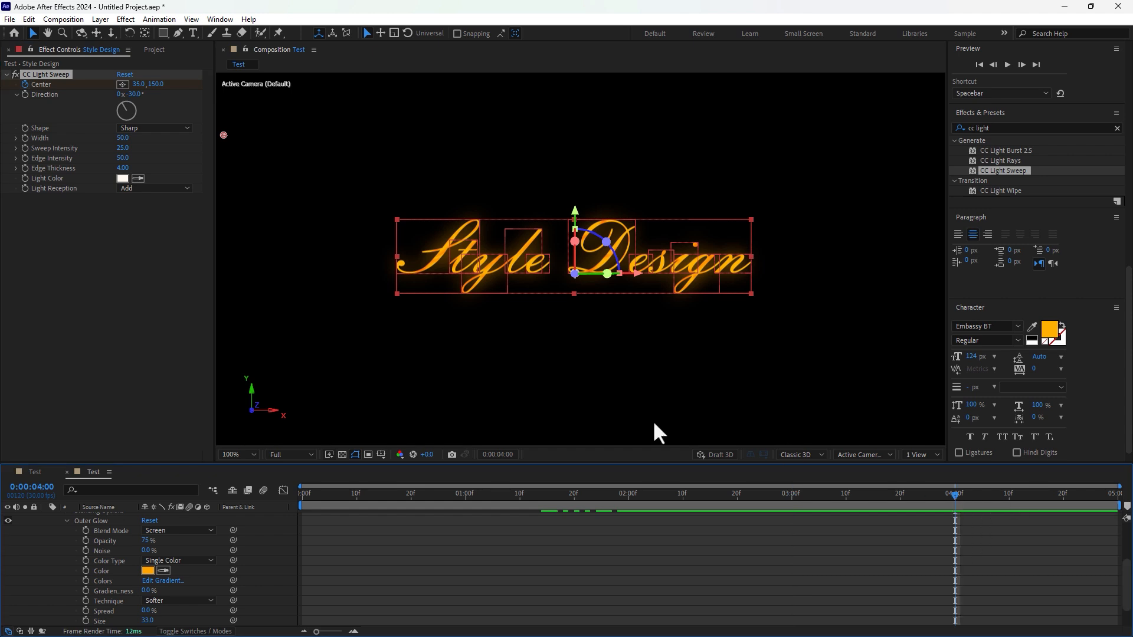
left_click_drag(223, 136, 797, 138)
left_click_drag(911, 125, 921, 126)
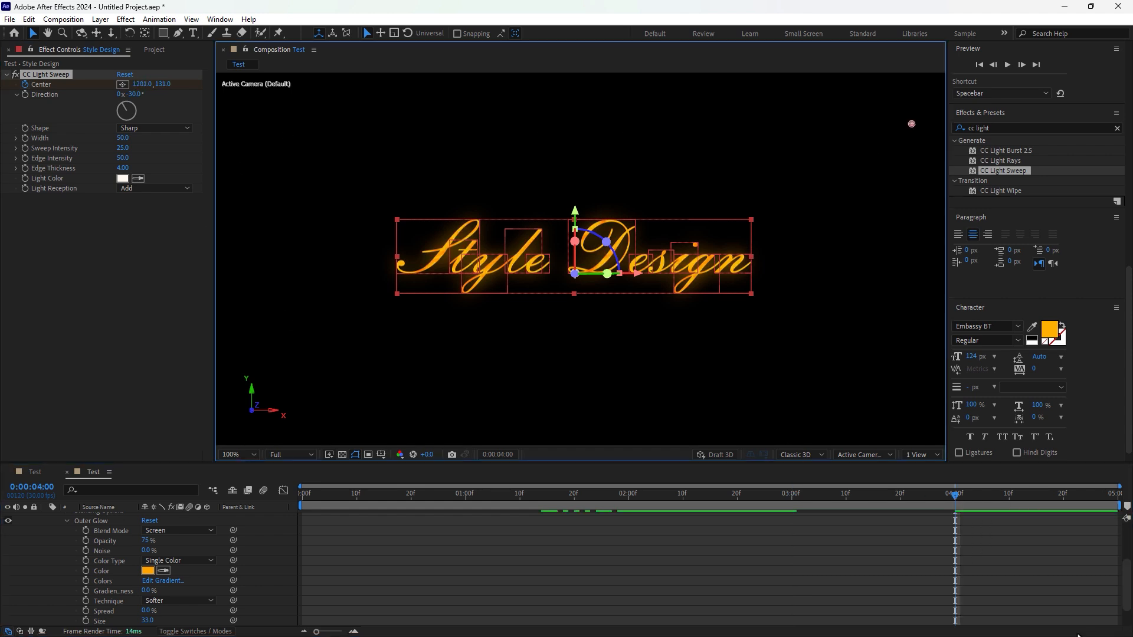
- Play the animation from the start to review the light sweep across the text
left_click(604, 527)
left_click_drag(529, 503, 177, 506)
left_click(571, 576)
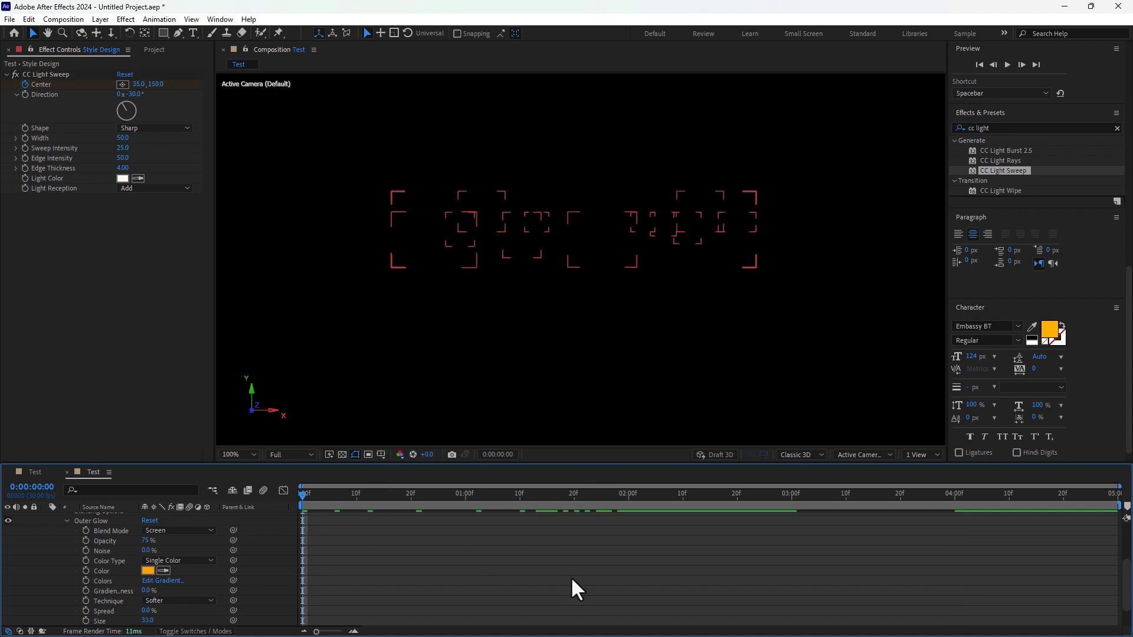
key("space")
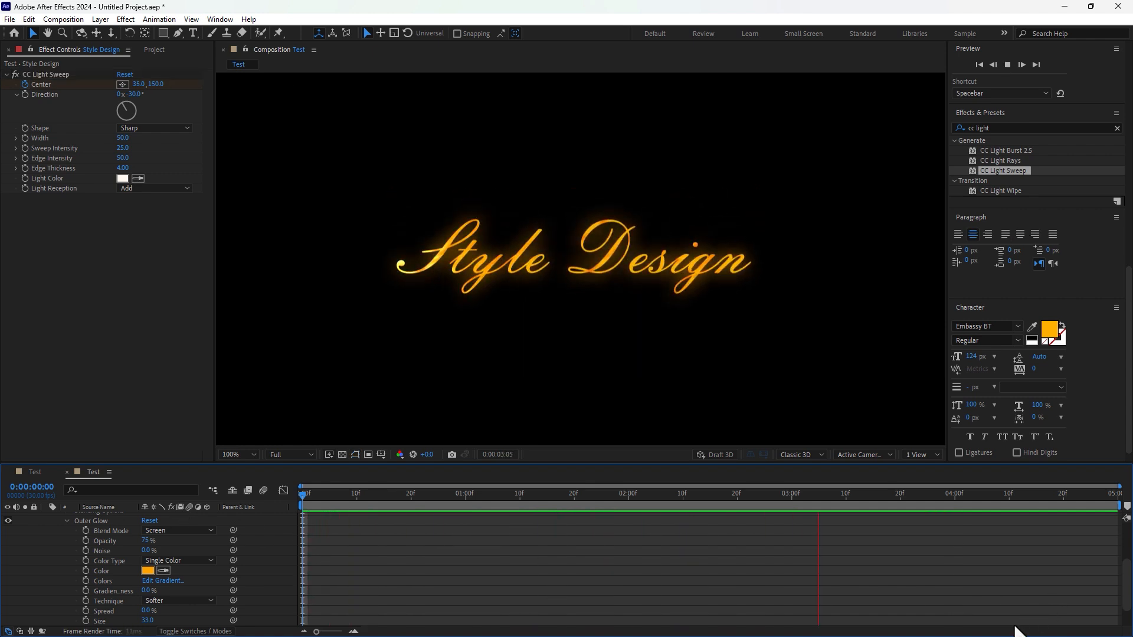
key("space")
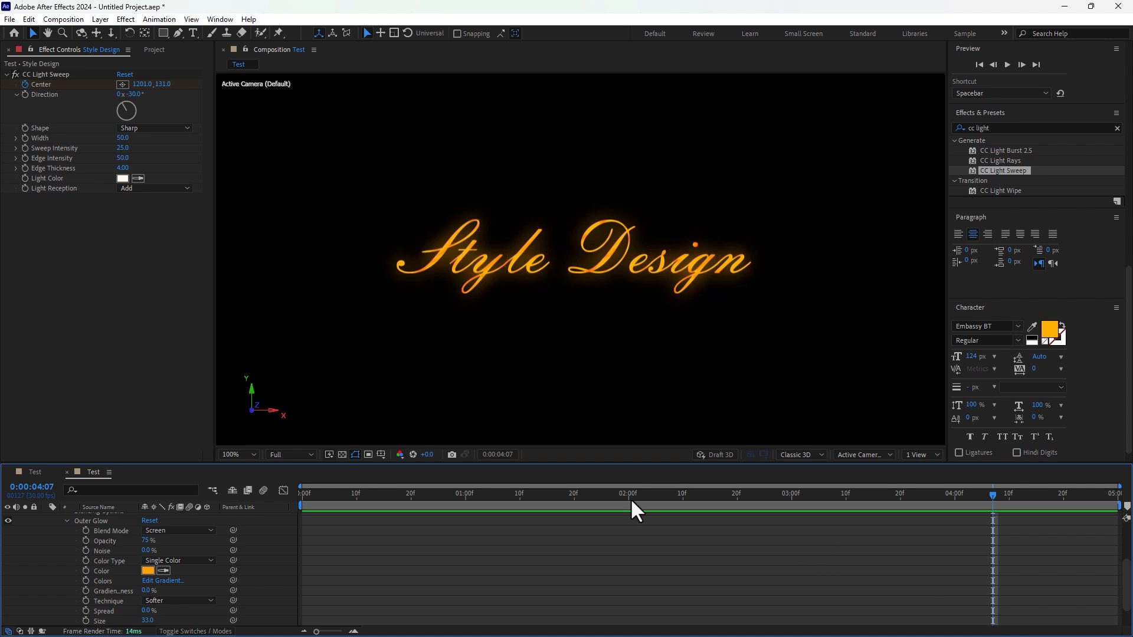
- Show only the keyframed properties of the Style Design layer in the timeline
left_click(638, 494)
scroll(474, 569, "up", 3)
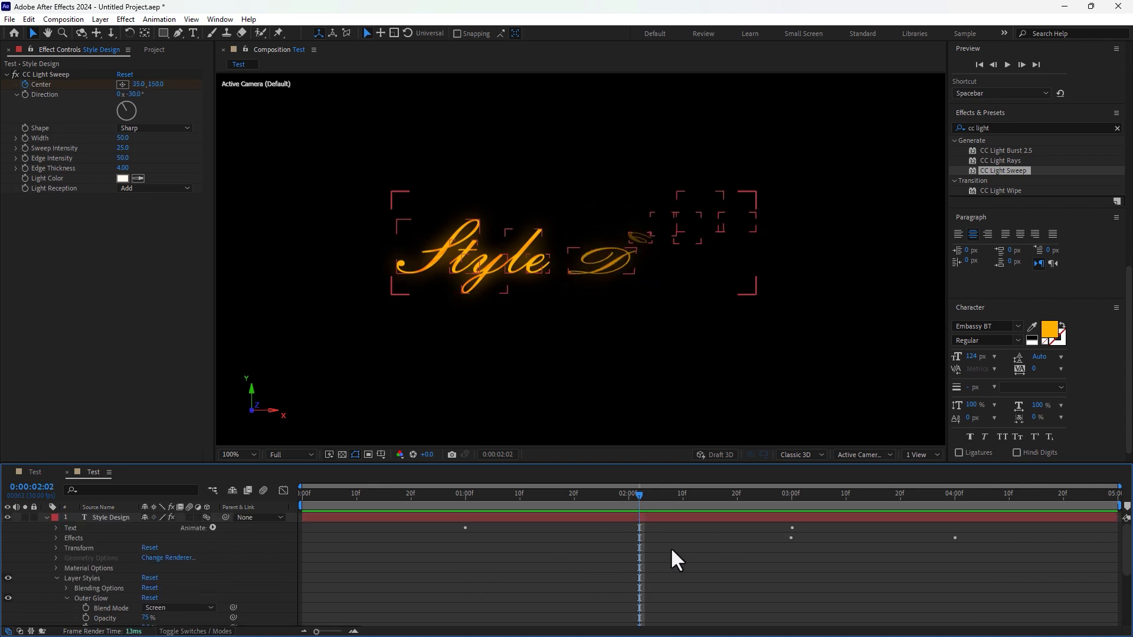
left_click(550, 517)
key("u")
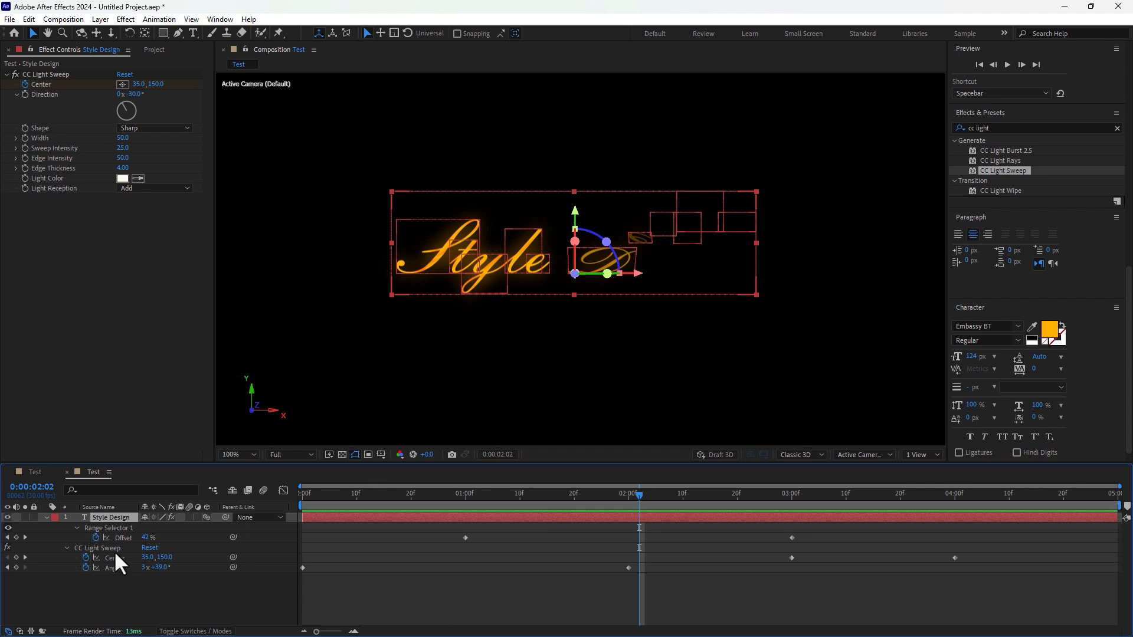
left_click(113, 528)
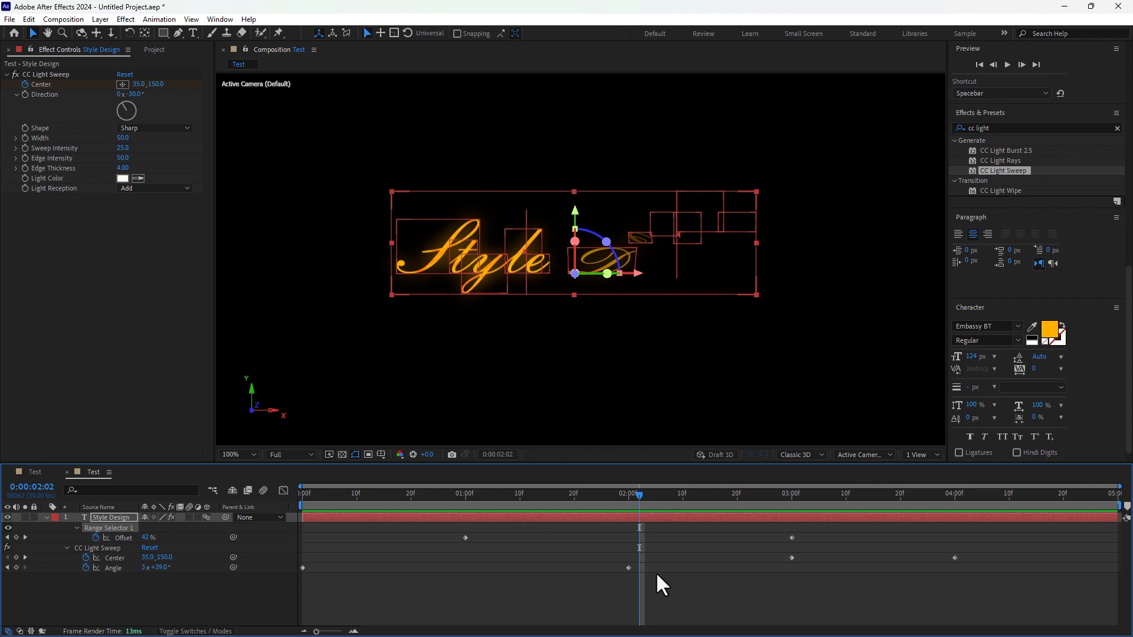
- Apply Easy Ease to the Angle keyframe at 0:00:02:00
left_click_drag(656, 572, 590, 543)
left_click_drag(611, 503, 628, 501)
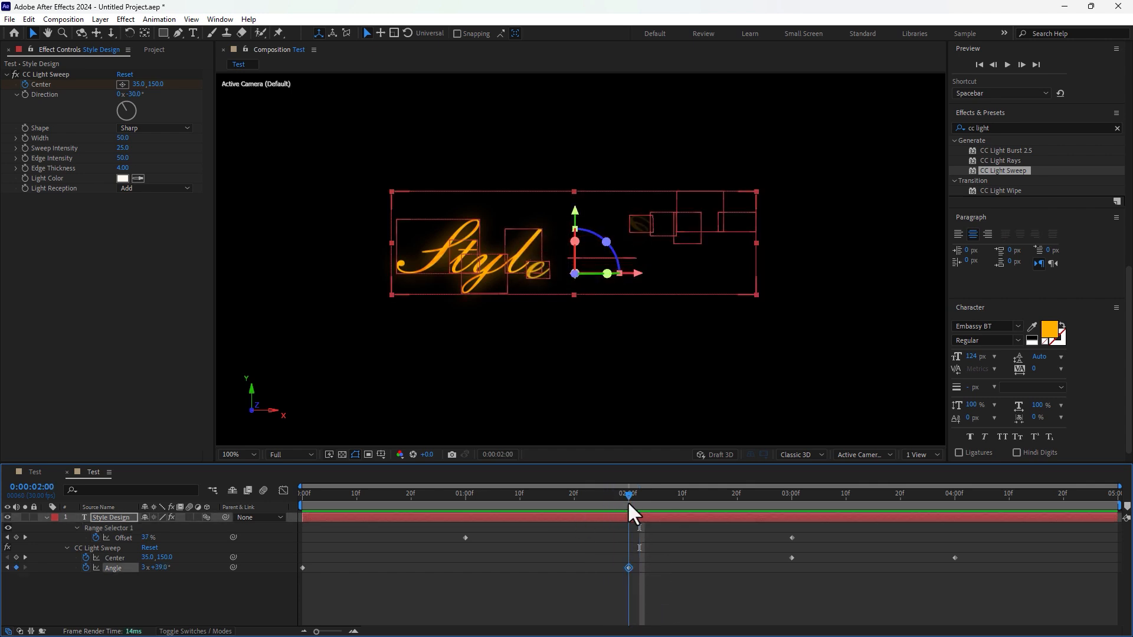
right_click(628, 567)
mouse_move(656, 562)
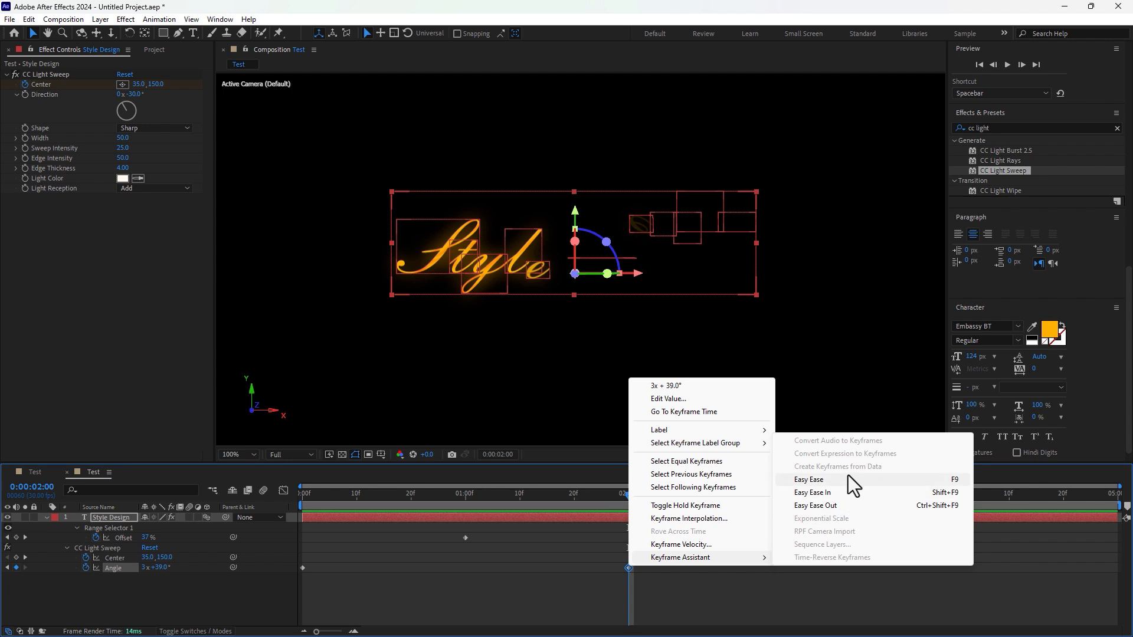
left_click(848, 476)
- Apply Easy Ease to the Range Selector 1 Offset keyframe at 0:00:01:00
left_click_drag(482, 502, 568, 496)
left_click(465, 537)
right_click(465, 537)
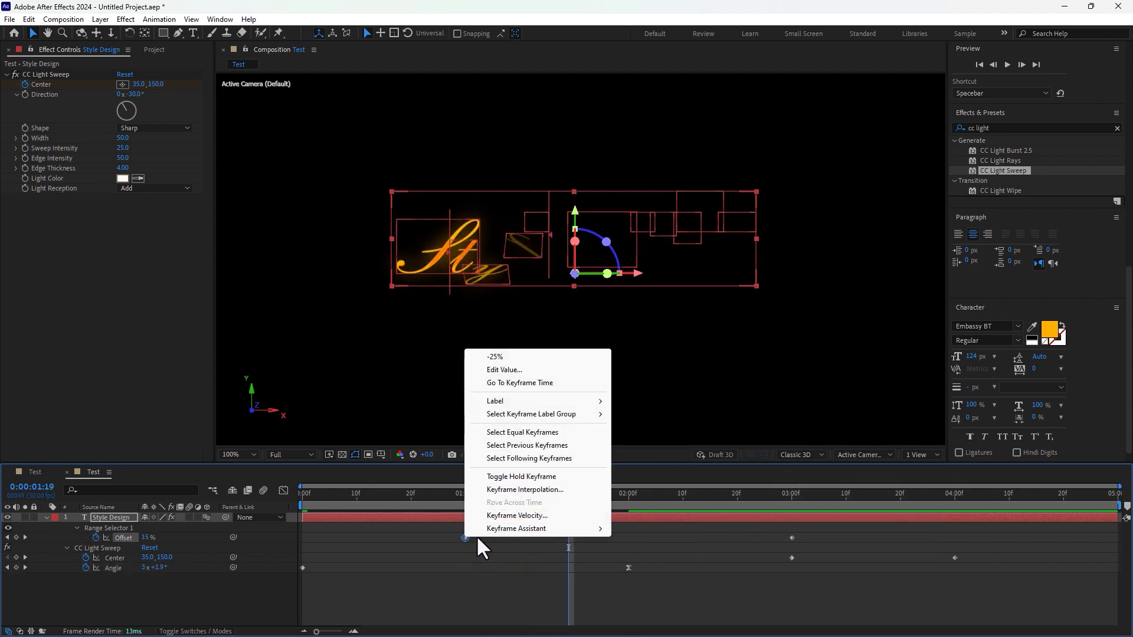
mouse_move(542, 523)
left_click(683, 452)
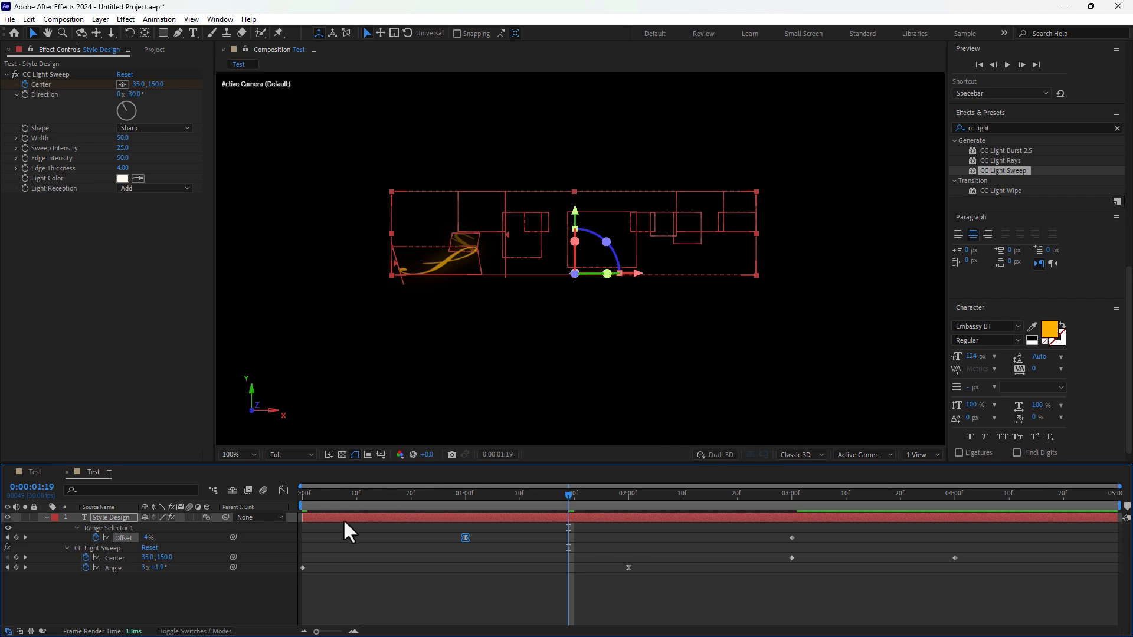
- Apply Easy Ease to the Offset and light sweep Center keyframes at 0:00:03:00
left_click_drag(337, 497, 434, 497)
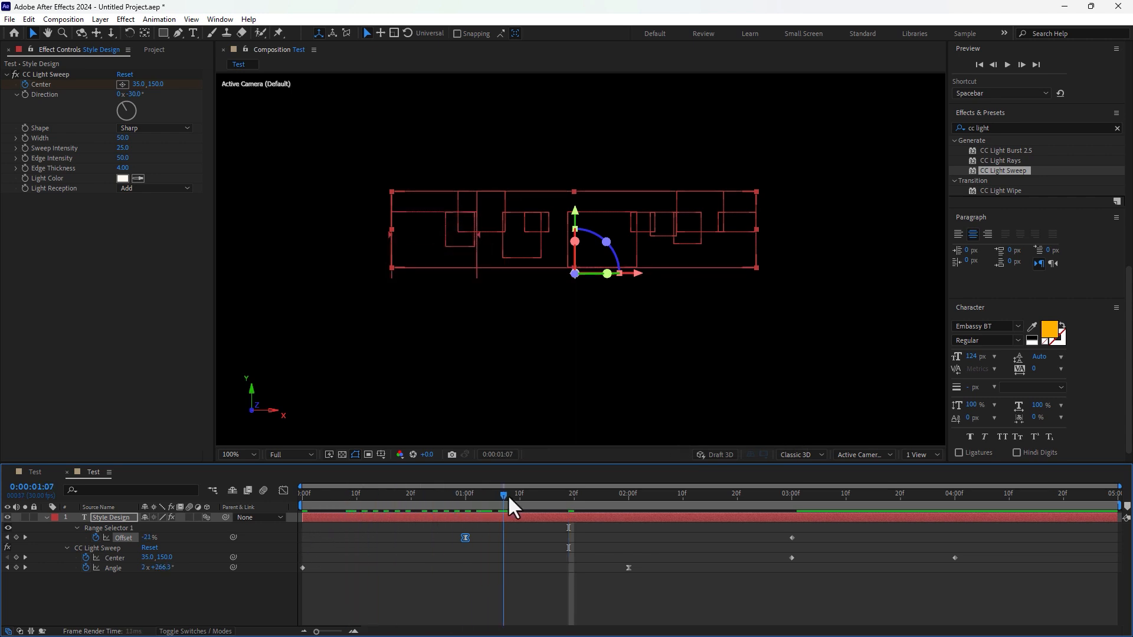
left_click_drag(508, 495, 796, 493)
left_click(813, 591)
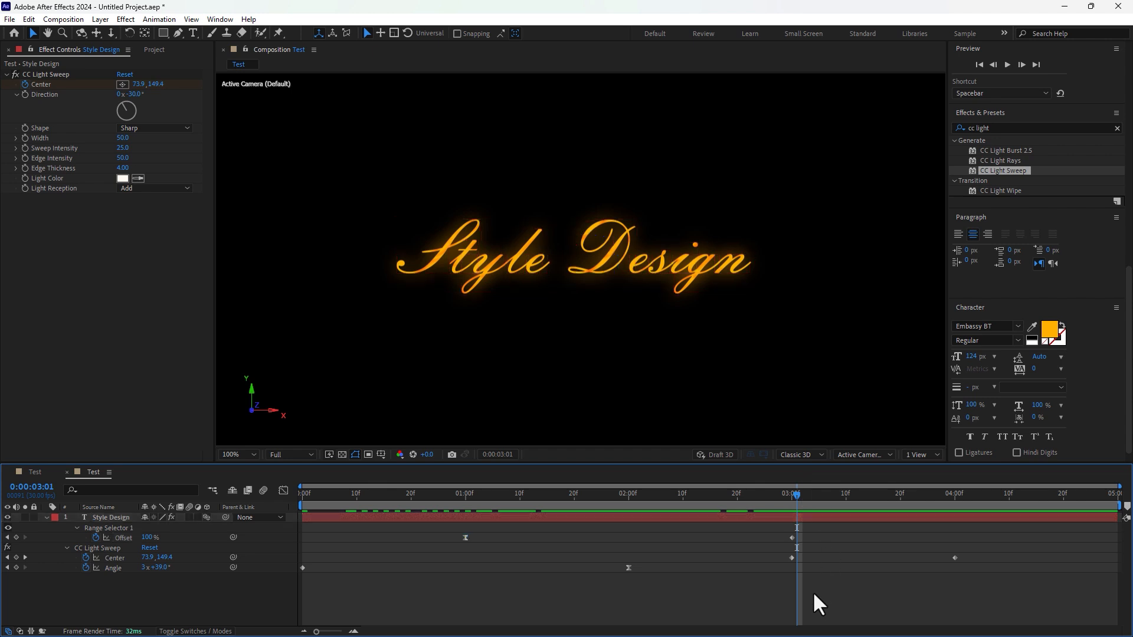
left_click_drag(812, 591, 787, 531)
right_click(792, 534)
mouse_move(819, 524)
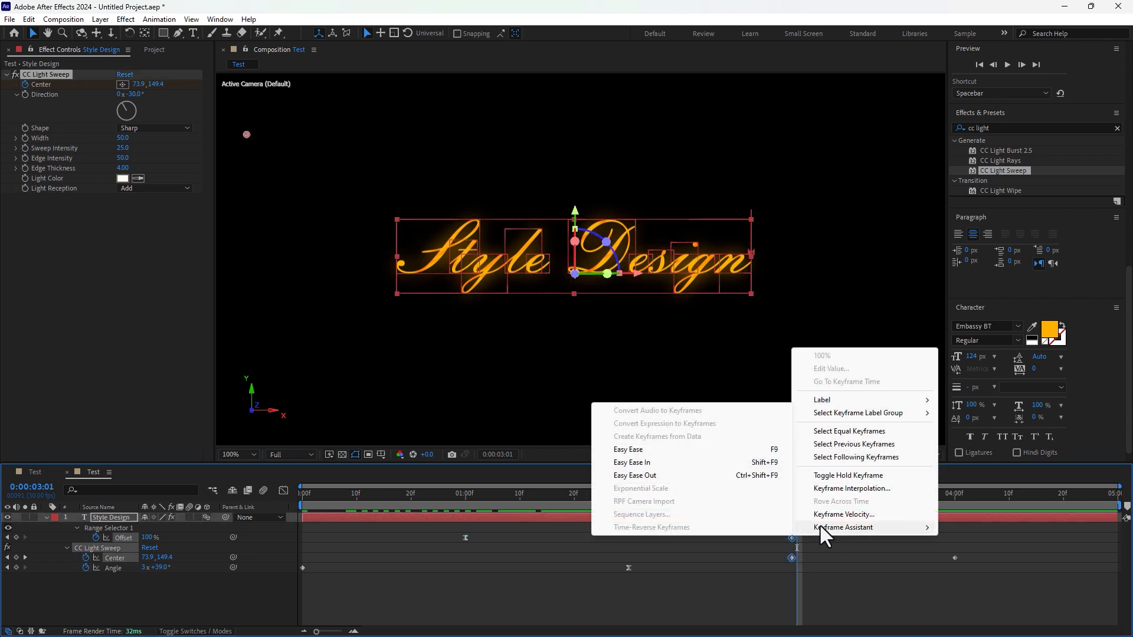
left_click(653, 451)
- Play the eased text animation from the start
left_click(658, 551)
left_click_drag(617, 493, 466, 495)
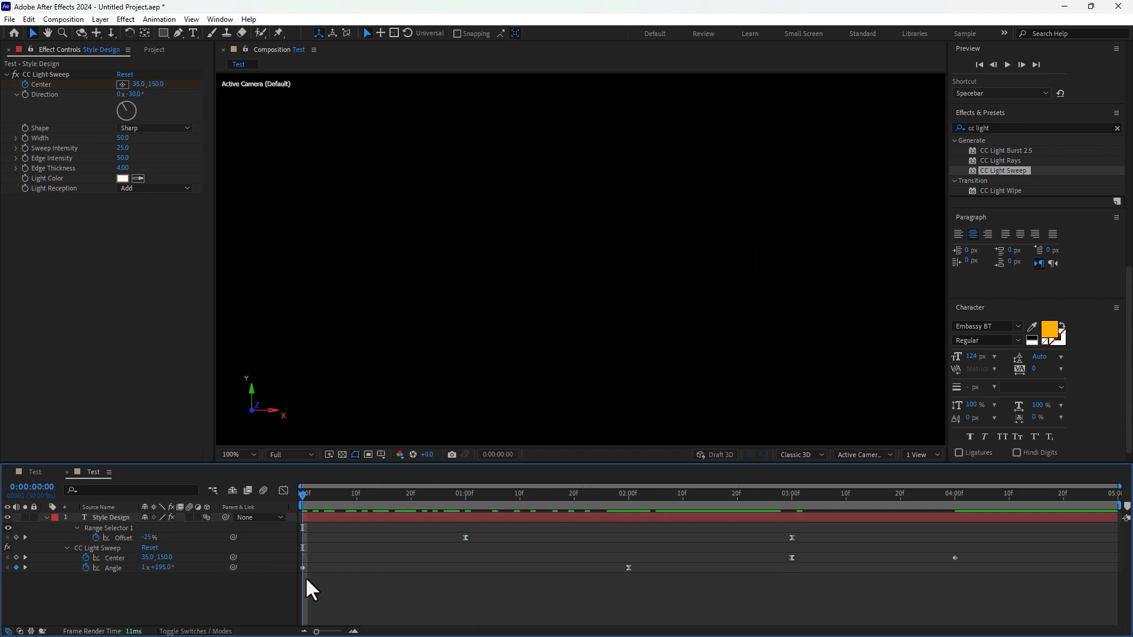
key("space")
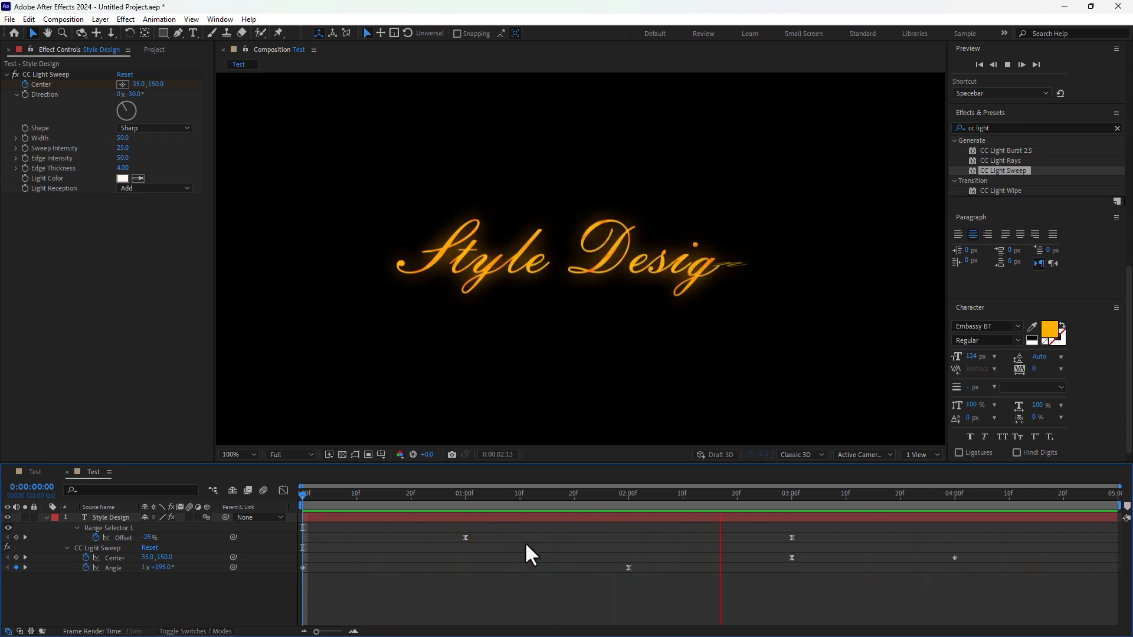
key("space")
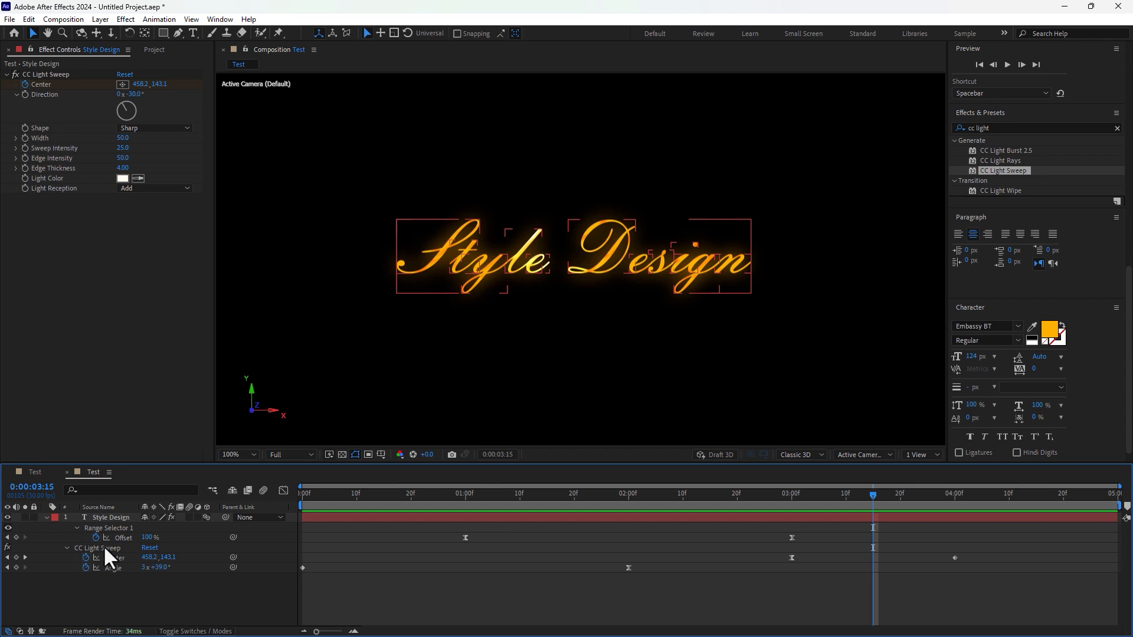
- Move the second Angle keyframe to the end of the timeline and play the animation from the start
left_click(118, 517)
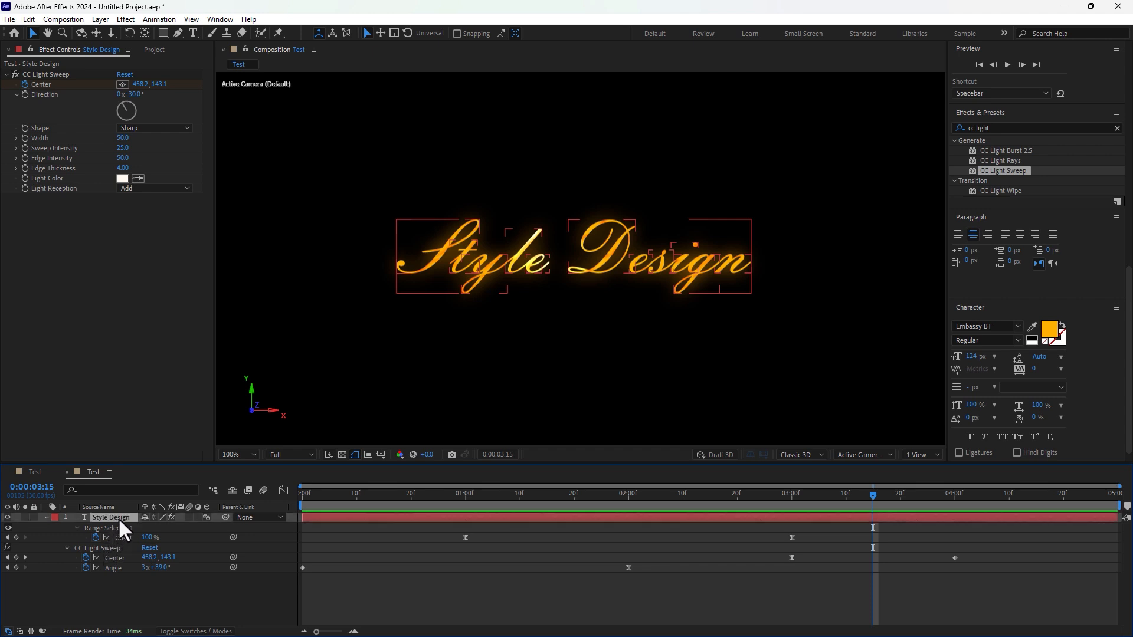
left_click_drag(600, 495, 1113, 573)
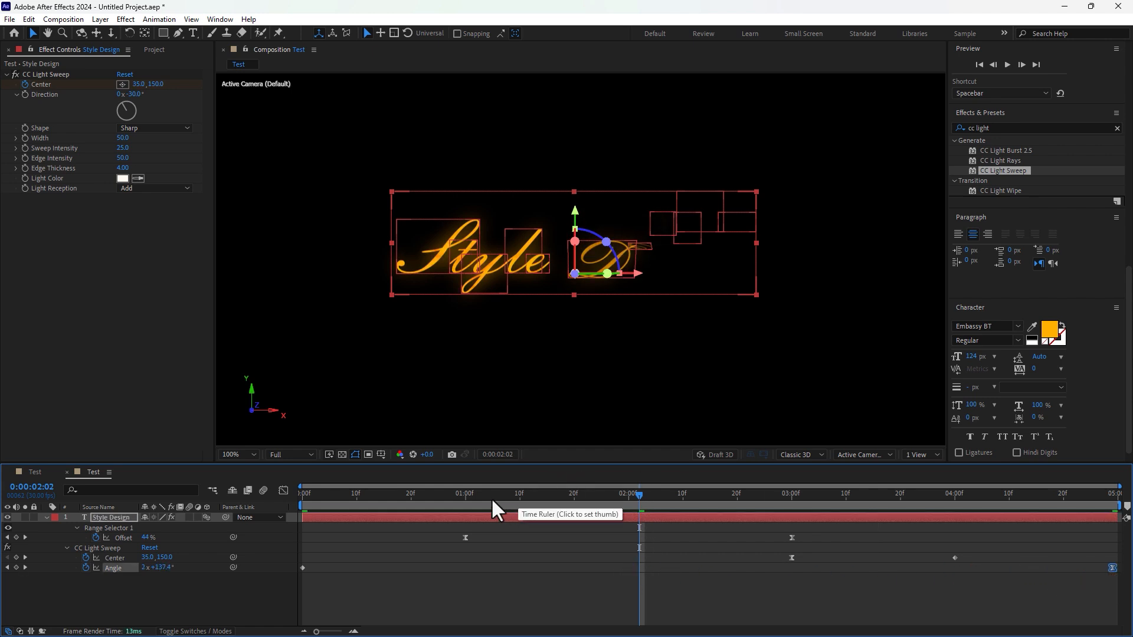
left_click_drag(490, 497, 40, 599)
left_click(712, 603)
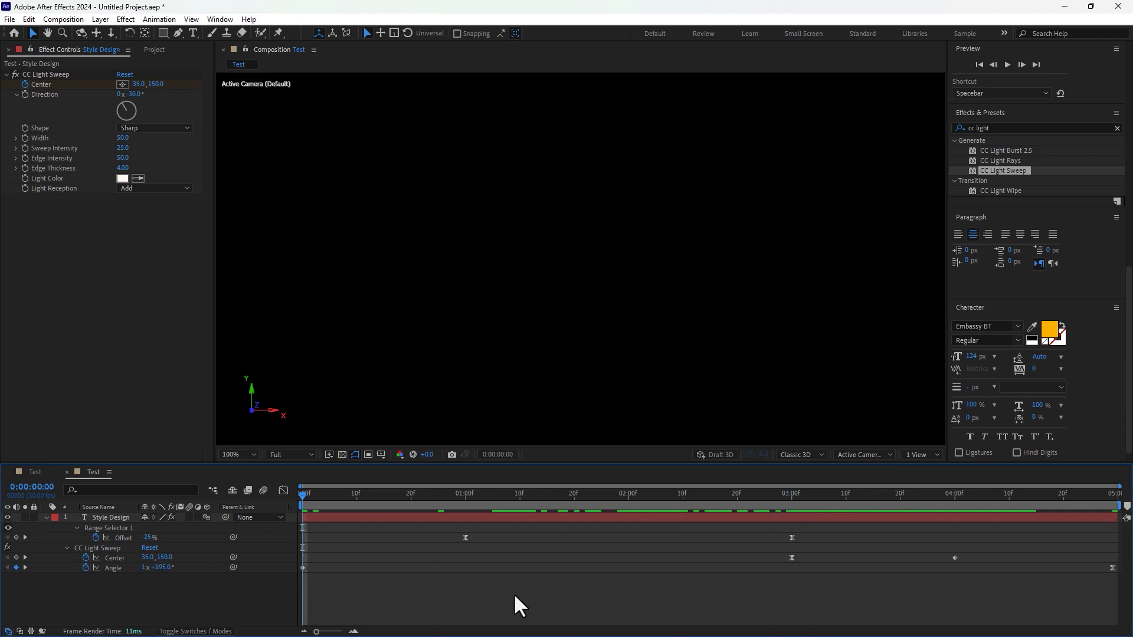
key("space")
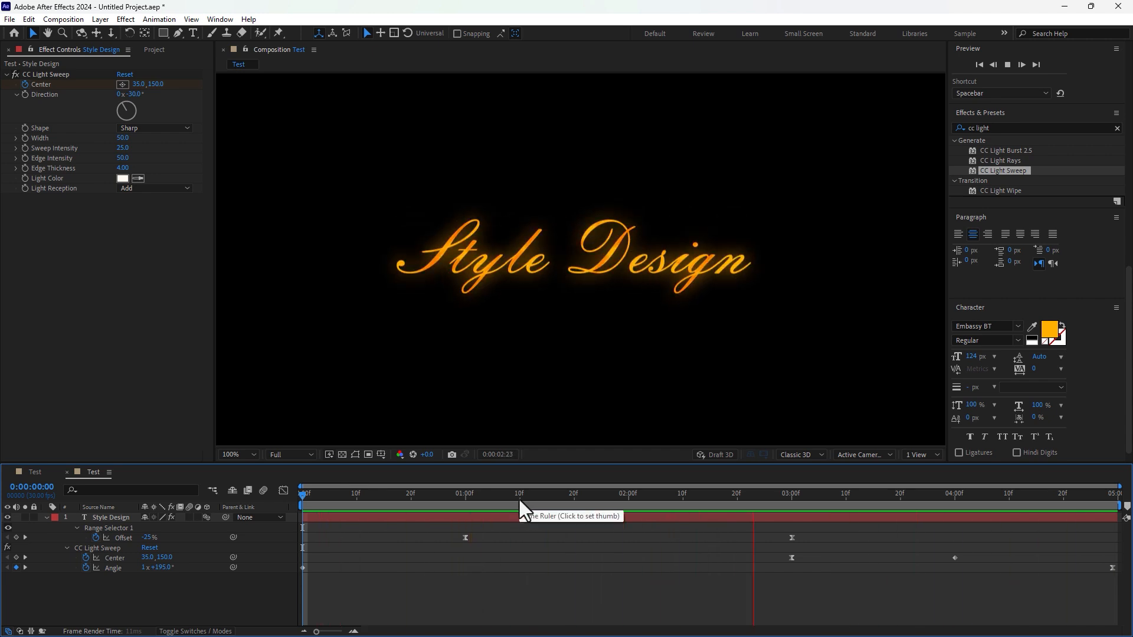
key("space")
- Add a Stroke layer style to the Style Design text and expand its properties
left_click(71, 517)
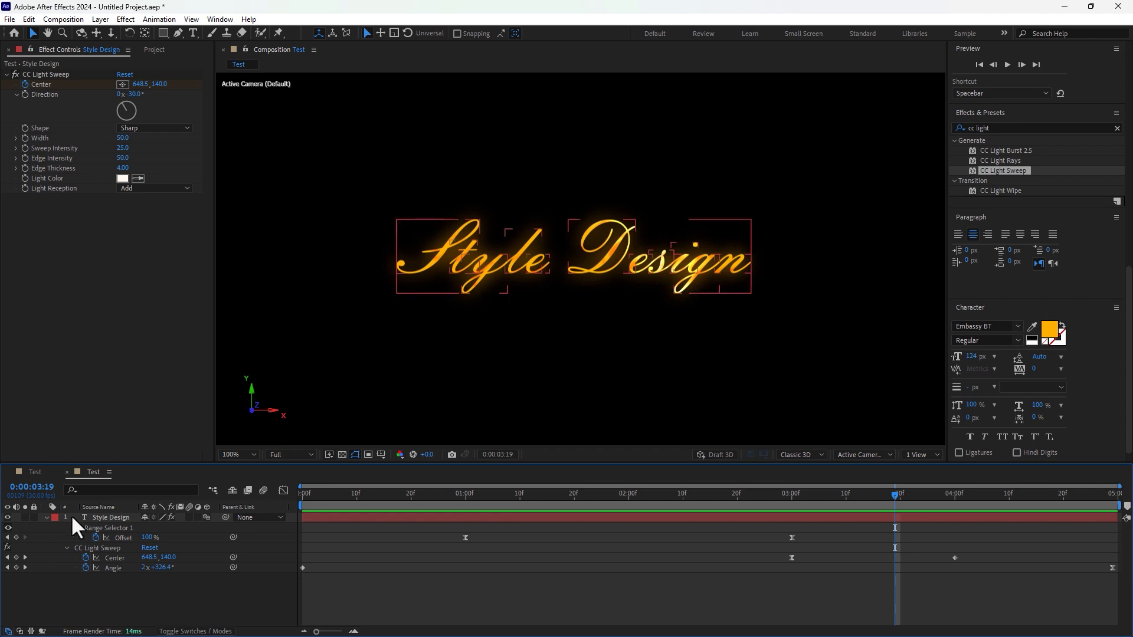
left_click(101, 19)
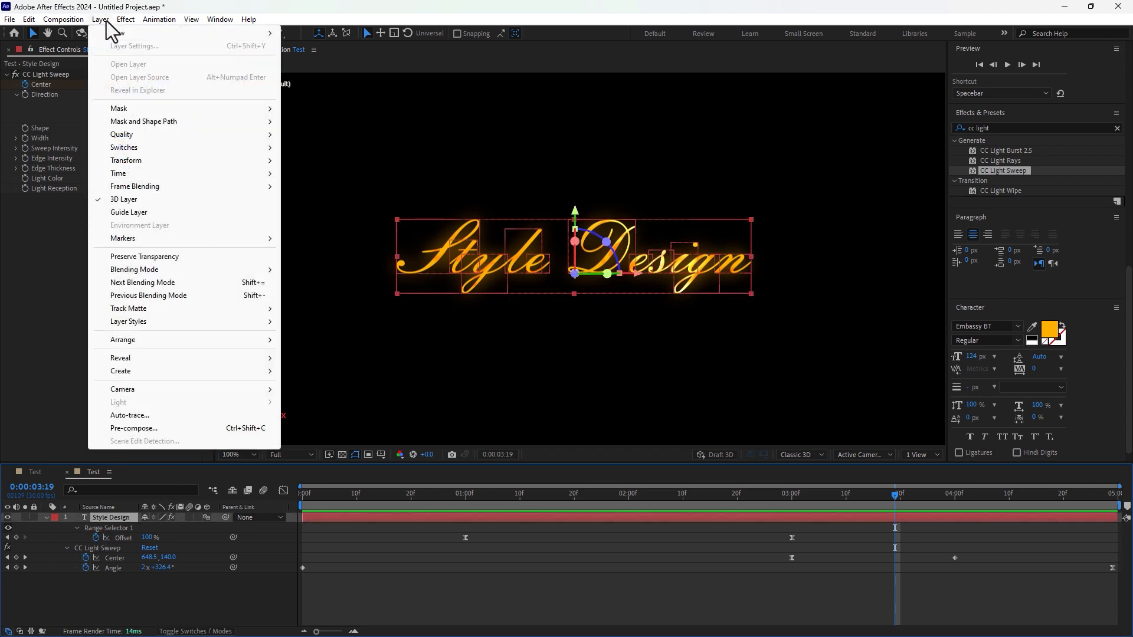
mouse_move(164, 321)
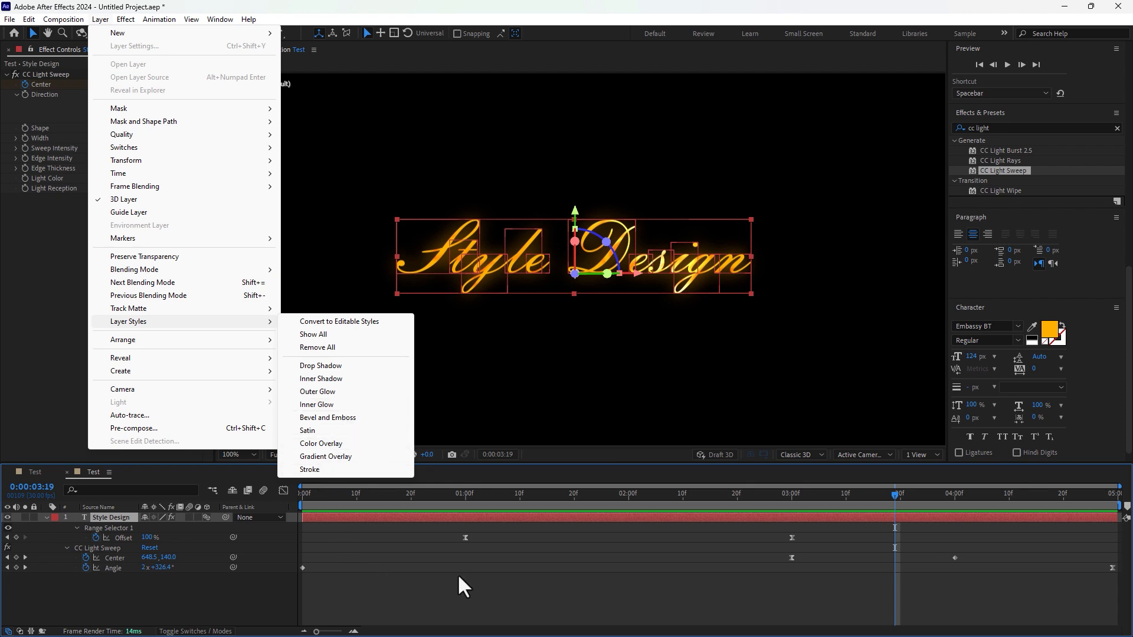
left_click(318, 469)
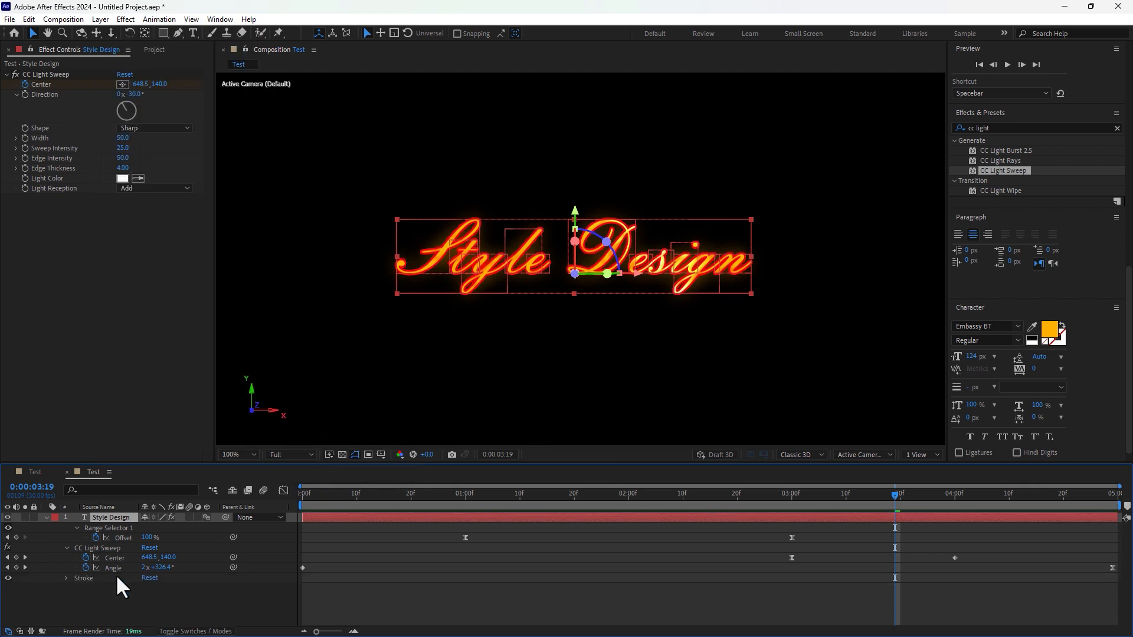
left_click(64, 577)
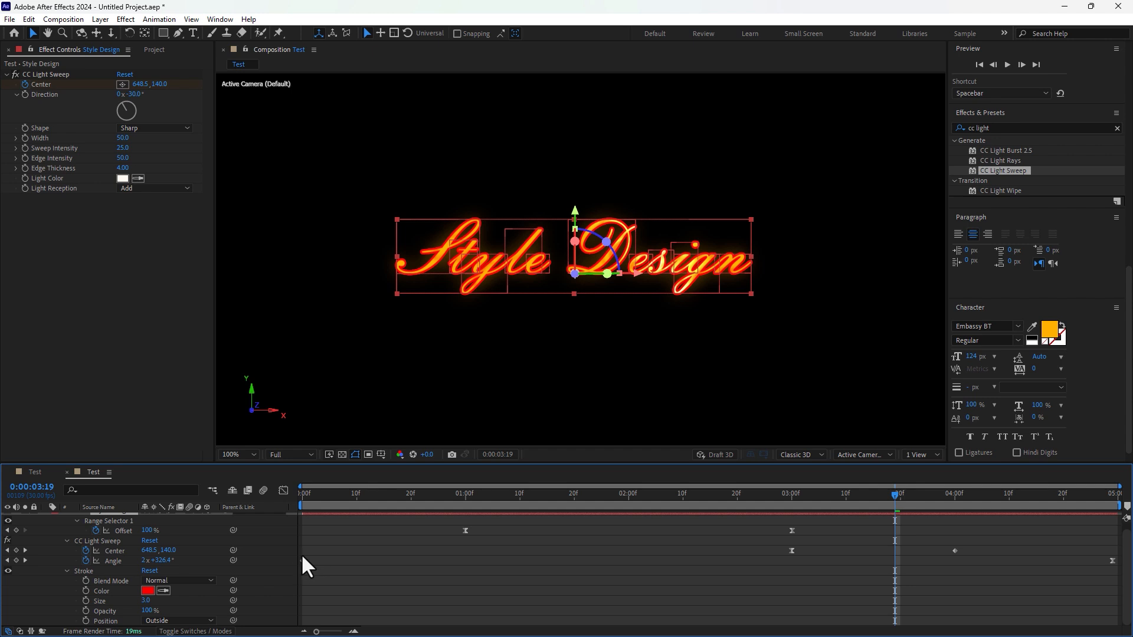
- Change the Stroke layer style's color on the Style Design text to yellow, FFF600
left_click(147, 590)
left_click_drag(696, 469, 569, 295)
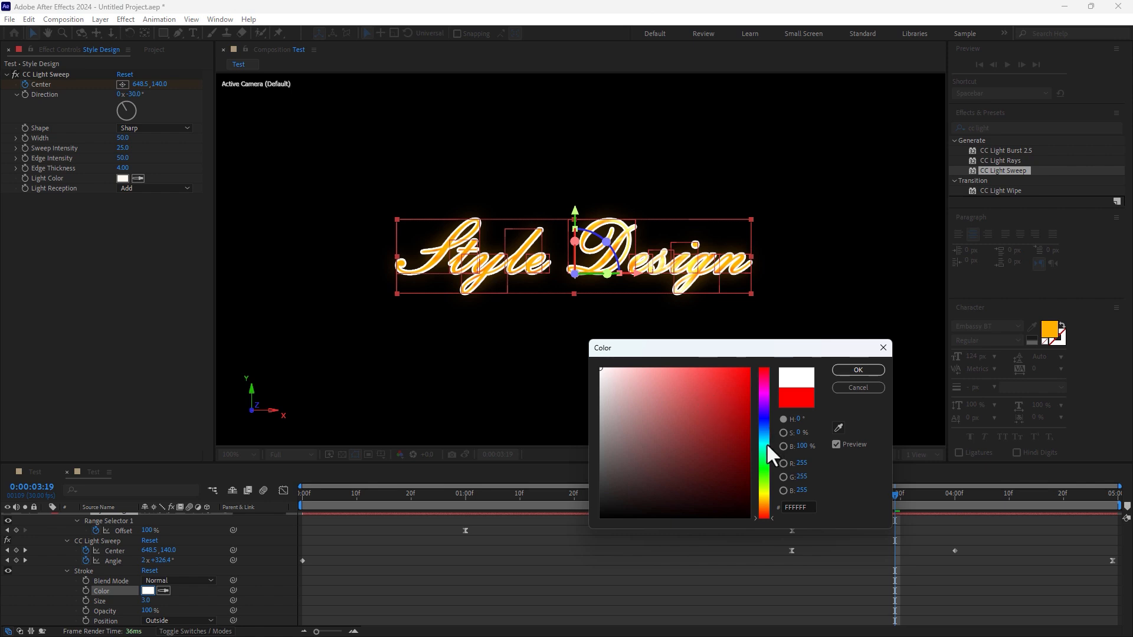
left_click_drag(762, 500, 837, 324)
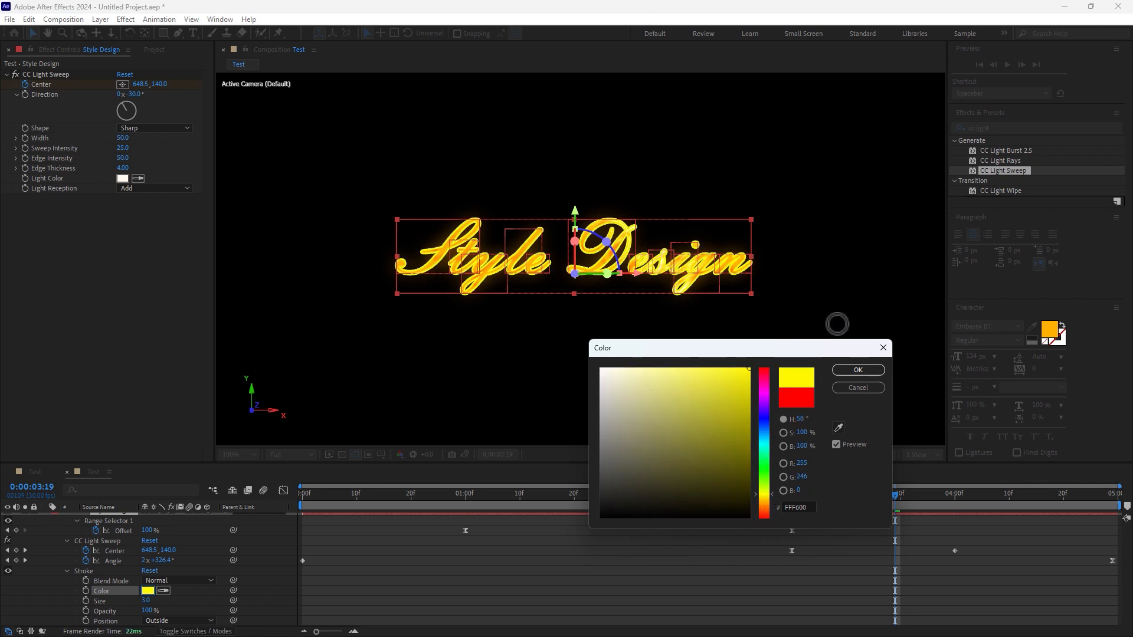
left_click(850, 369)
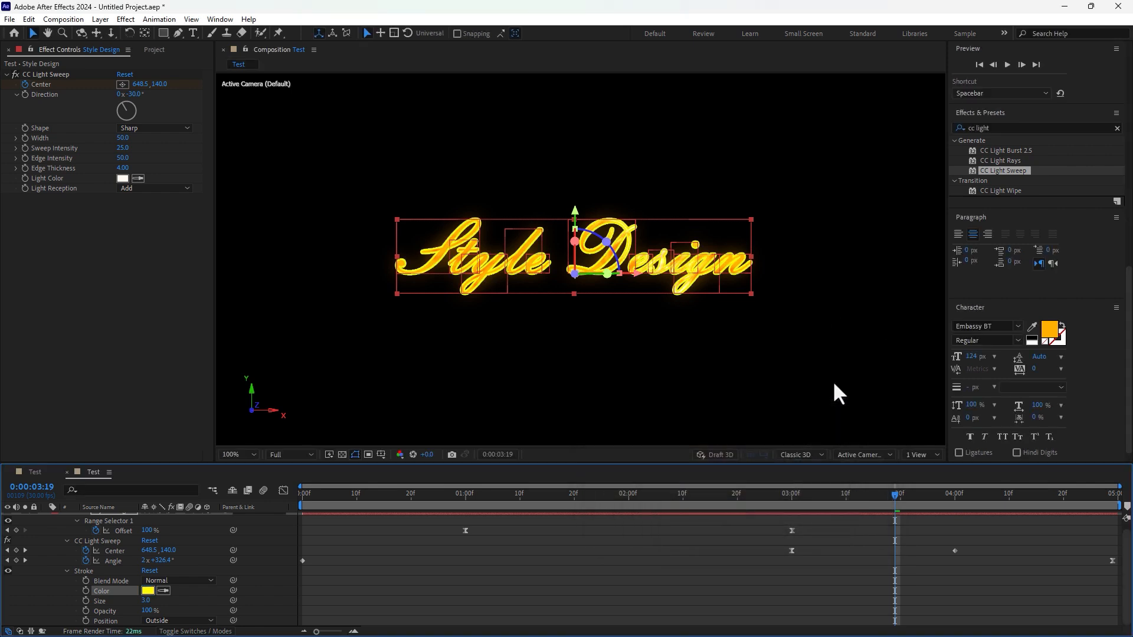
- Set the Style Design text's Stroke size to 1
left_click(146, 601)
type("1")
key("Return")
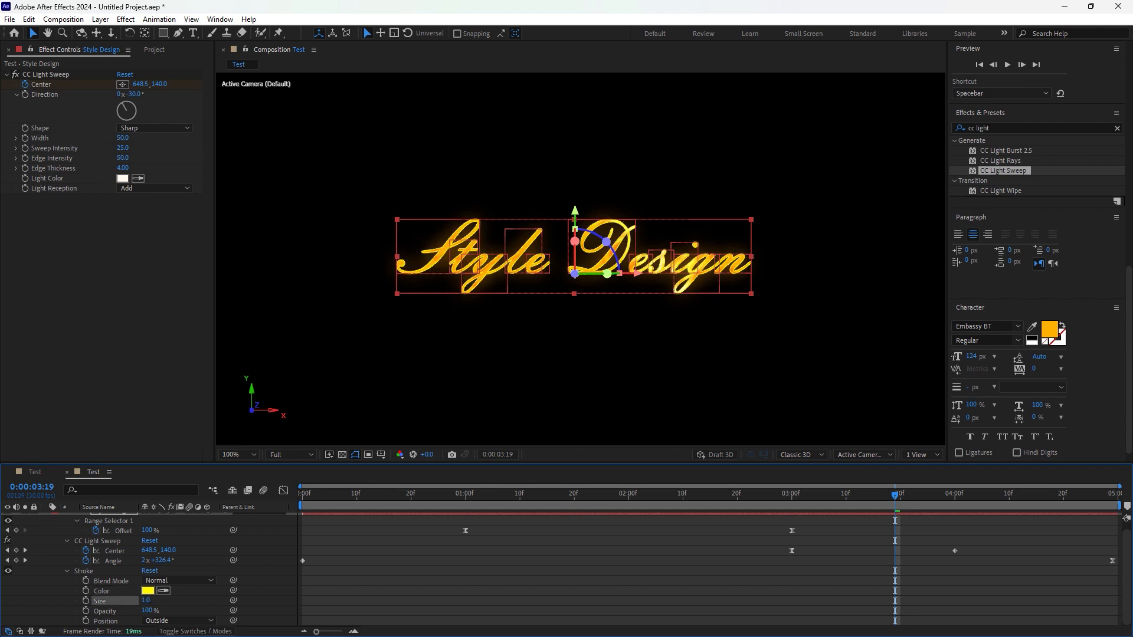
left_click(146, 601)
type("10")
key("Return")
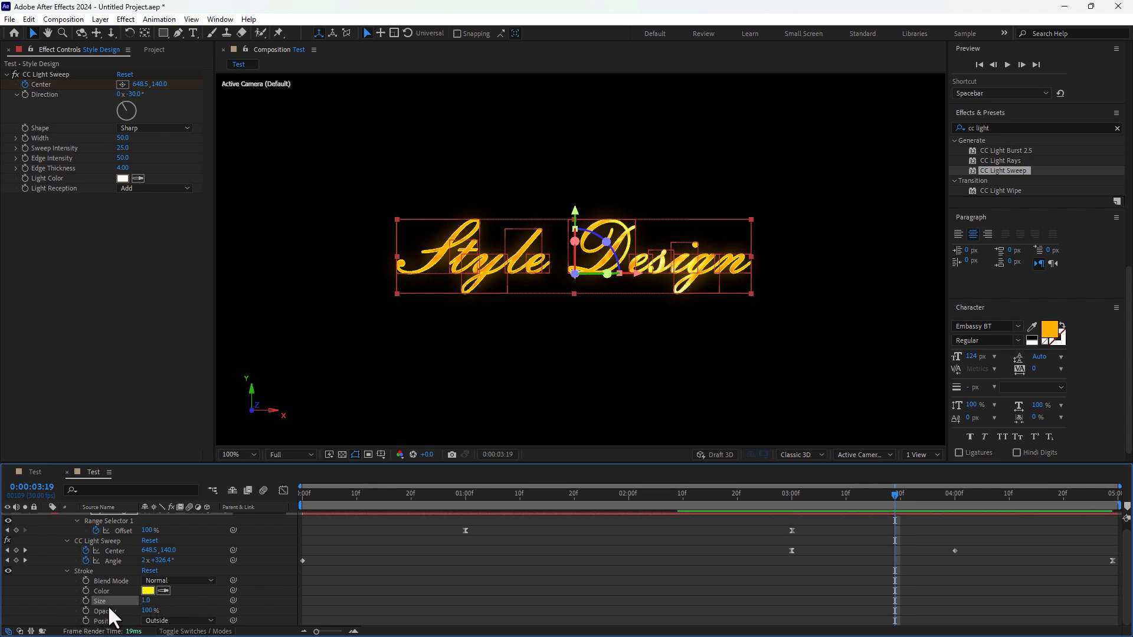
- Lower the Stroke opacity to 47%, preview the text animation and park the time indicator at 0:00:02:00
mouse_move(146, 610)
left_mouse_down()
mouse_move(76, 606)
mouse_move(112, 606)
left_mouse_up()
left_click_drag(397, 494, 745, 471)
key("space")
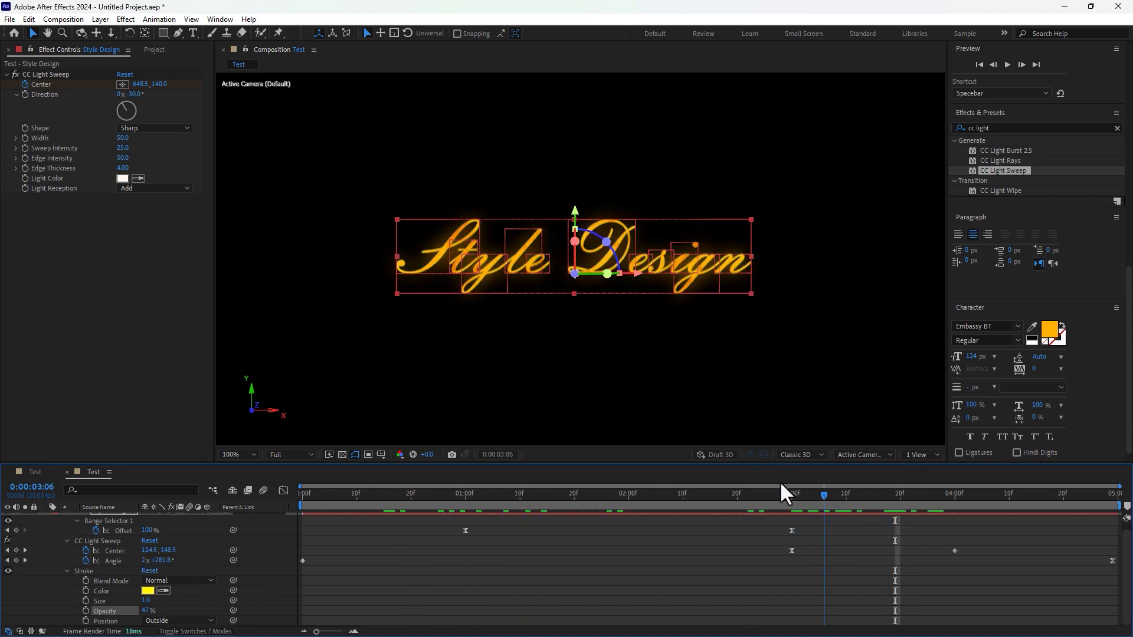
key("space")
mouse_move(627, 502)
left_mouse_down()
mouse_move(844, 502)
mouse_move(630, 504)
left_mouse_up()
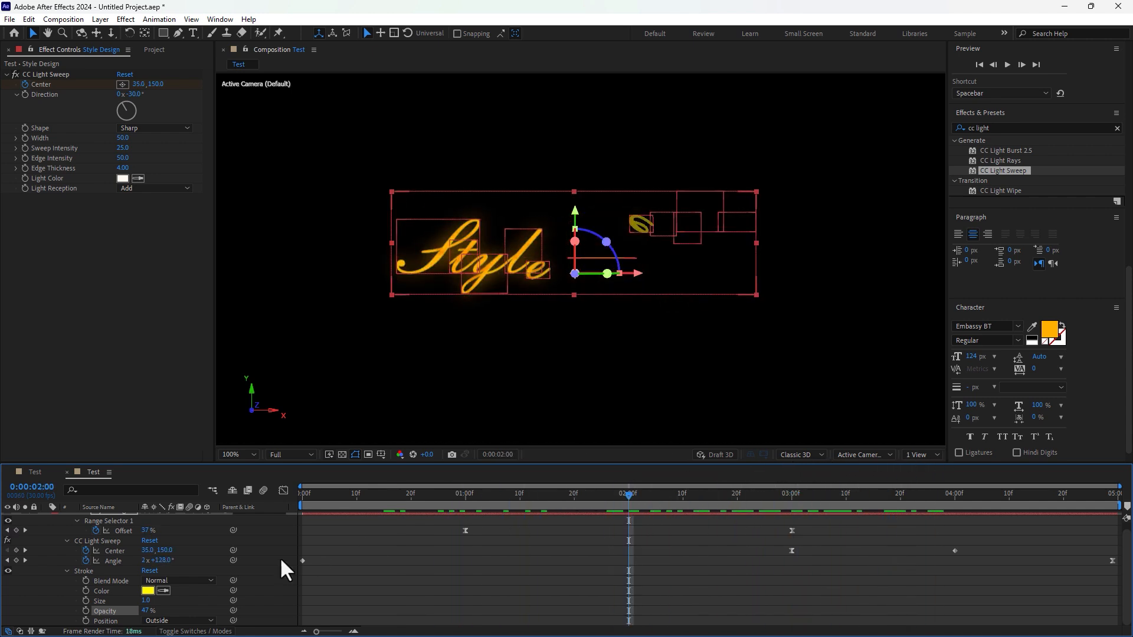
- Add a Gradient Overlay layer style to the BG layer in the Adobe After FX composition and expand its properties
scroll(267, 564, "up", 1)
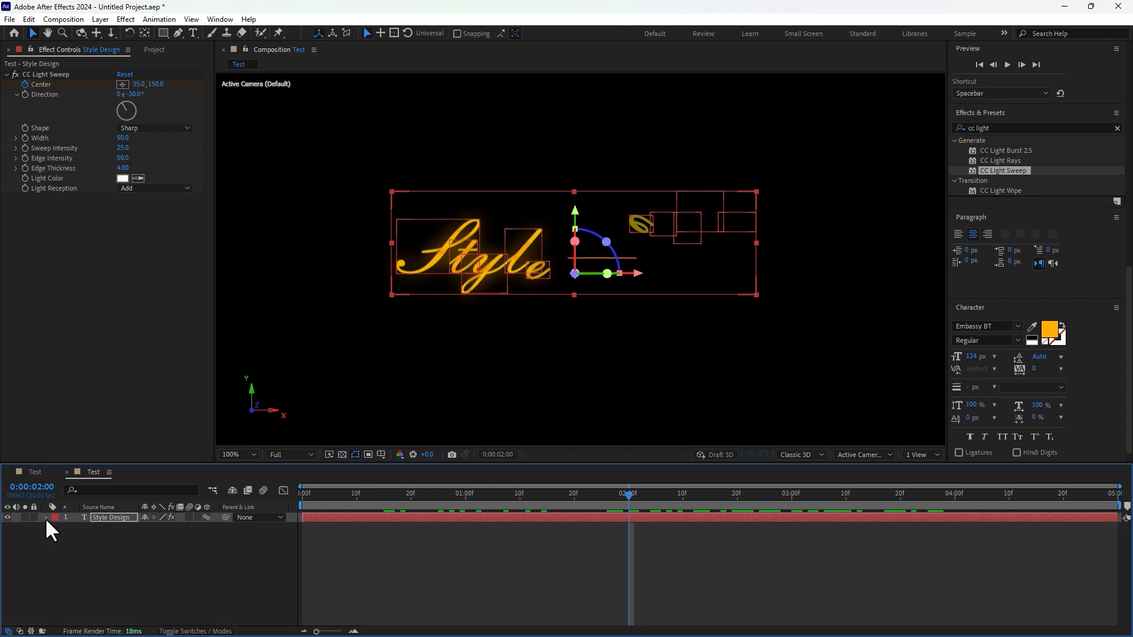
left_click(36, 472)
left_click(118, 527)
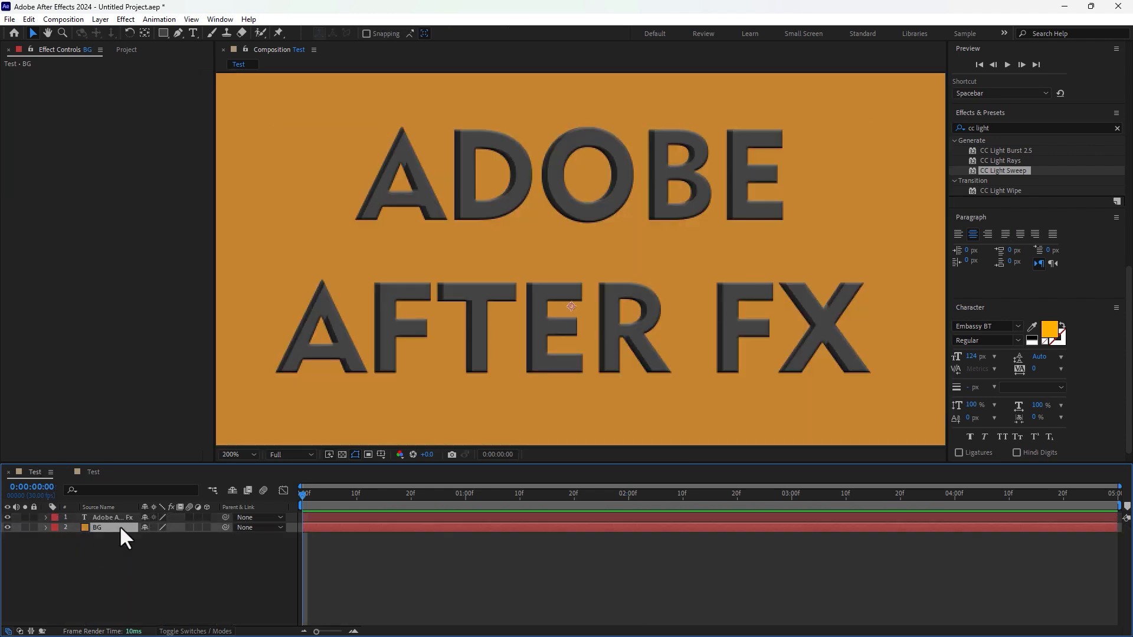
left_click(100, 19)
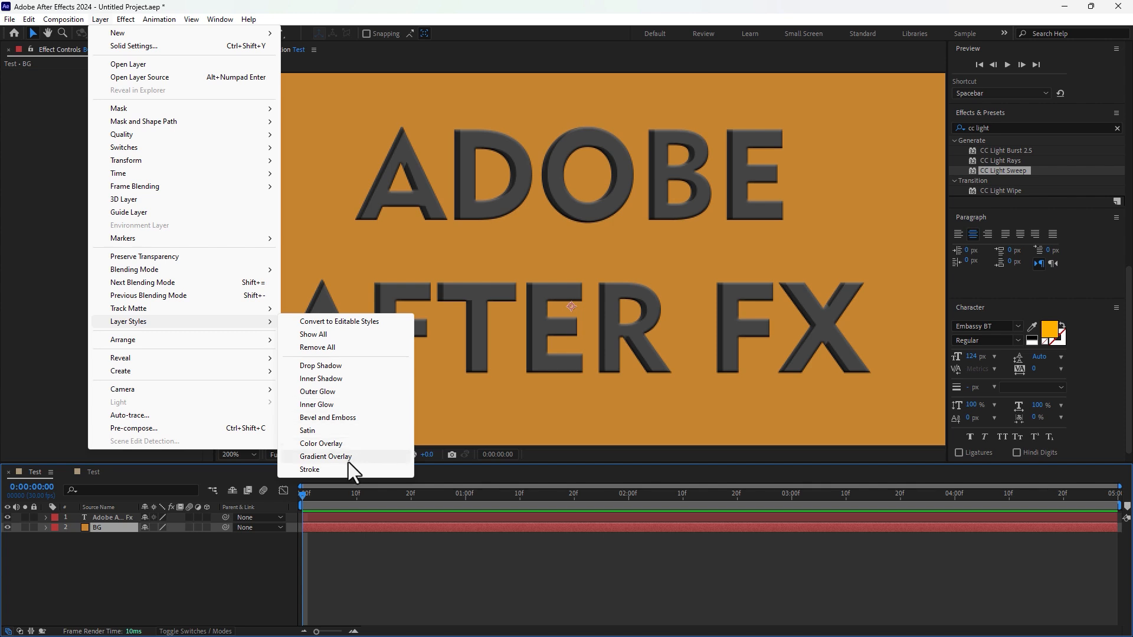
left_click(346, 459)
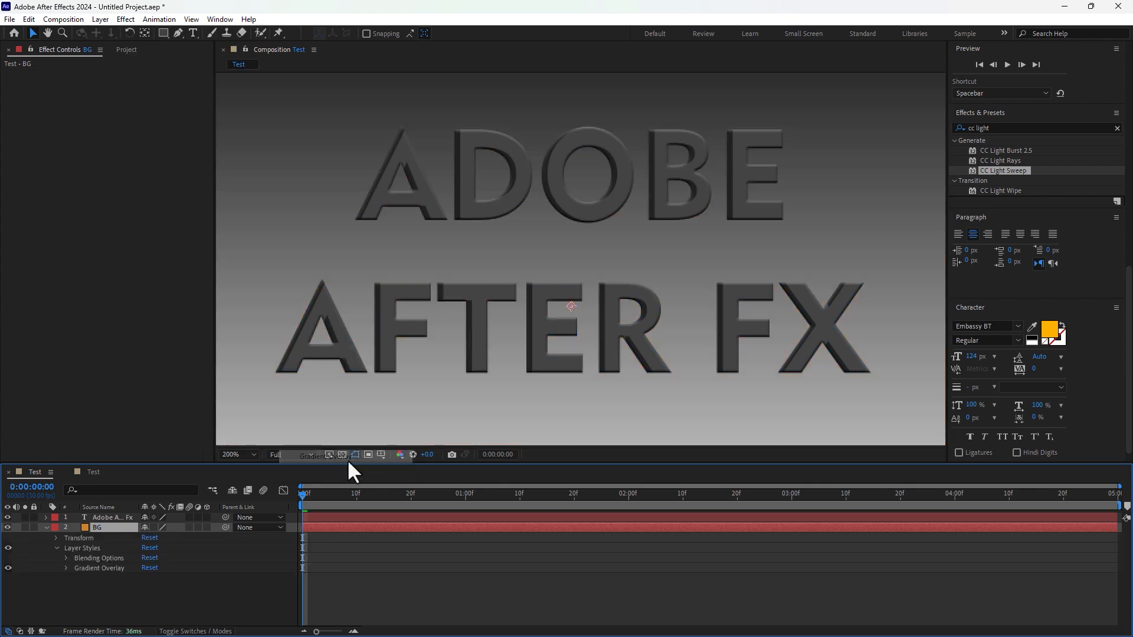
left_click(65, 567)
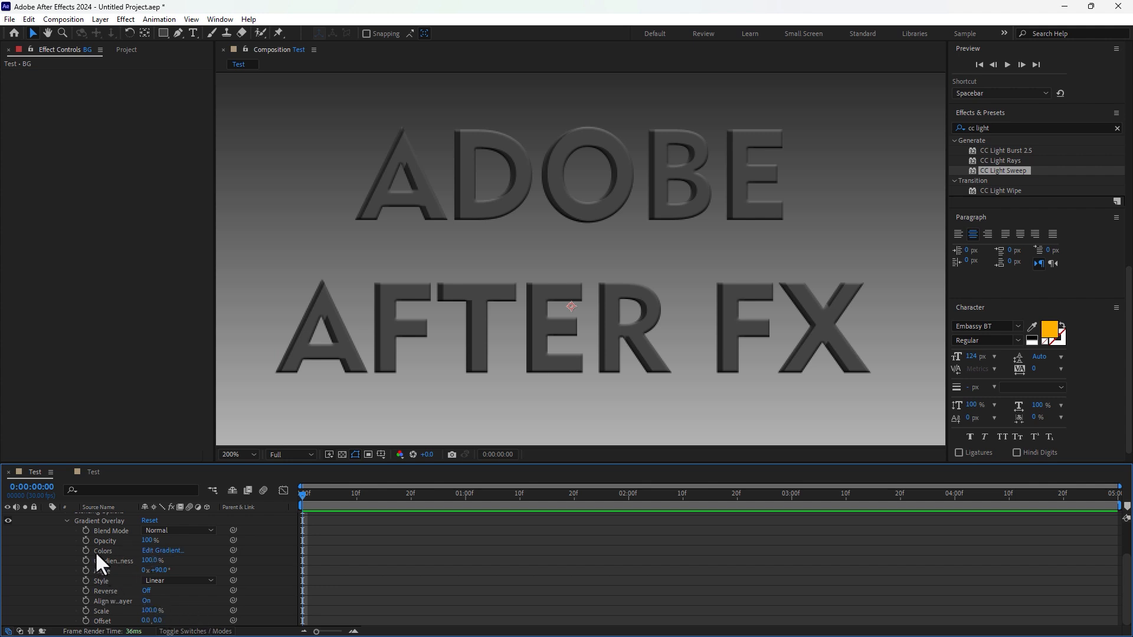
- Edit the overlay's gradient and recolor the black color stop at 100% to orange, FF9600
left_click(155, 551)
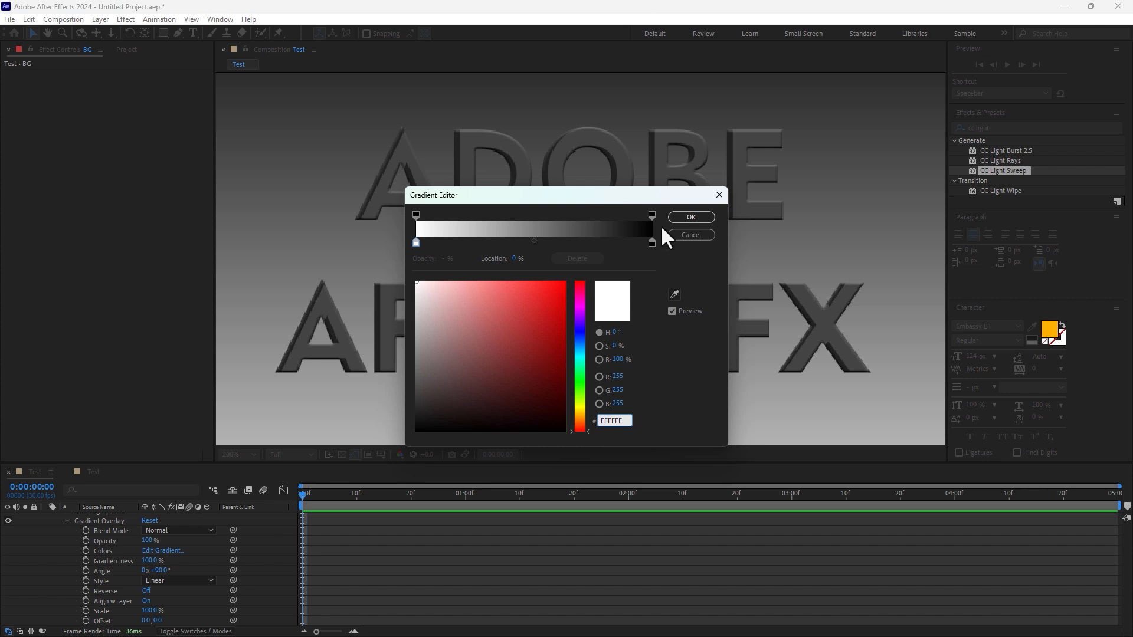
left_click(651, 242)
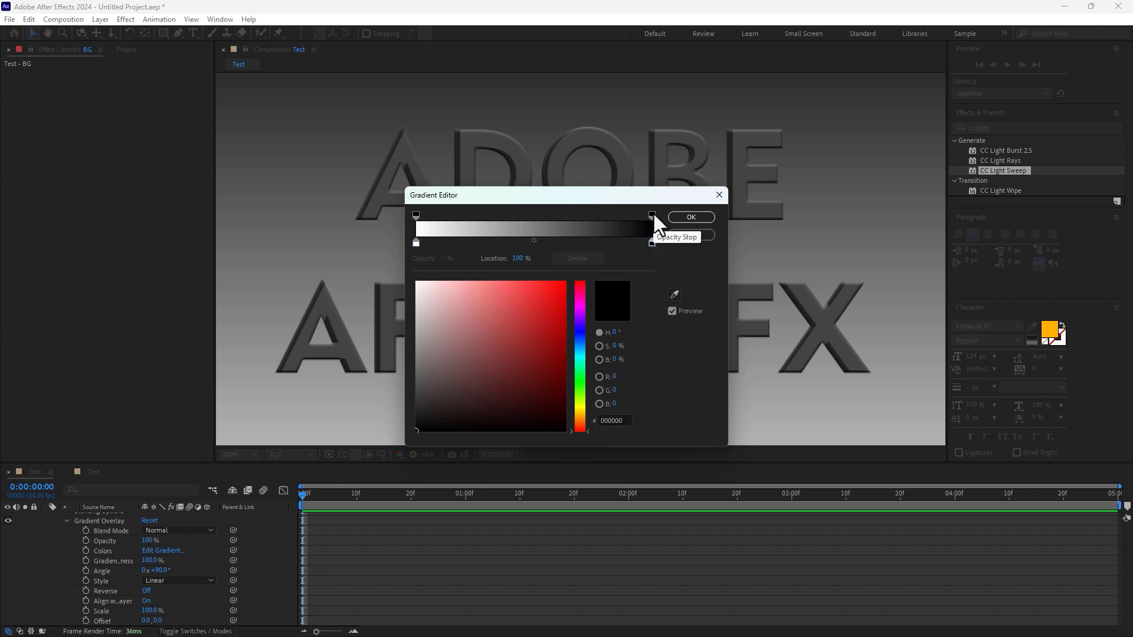
left_click(651, 214)
left_click(651, 242)
left_click_drag(507, 345, 610, 275)
left_click_drag(579, 385, 578, 417)
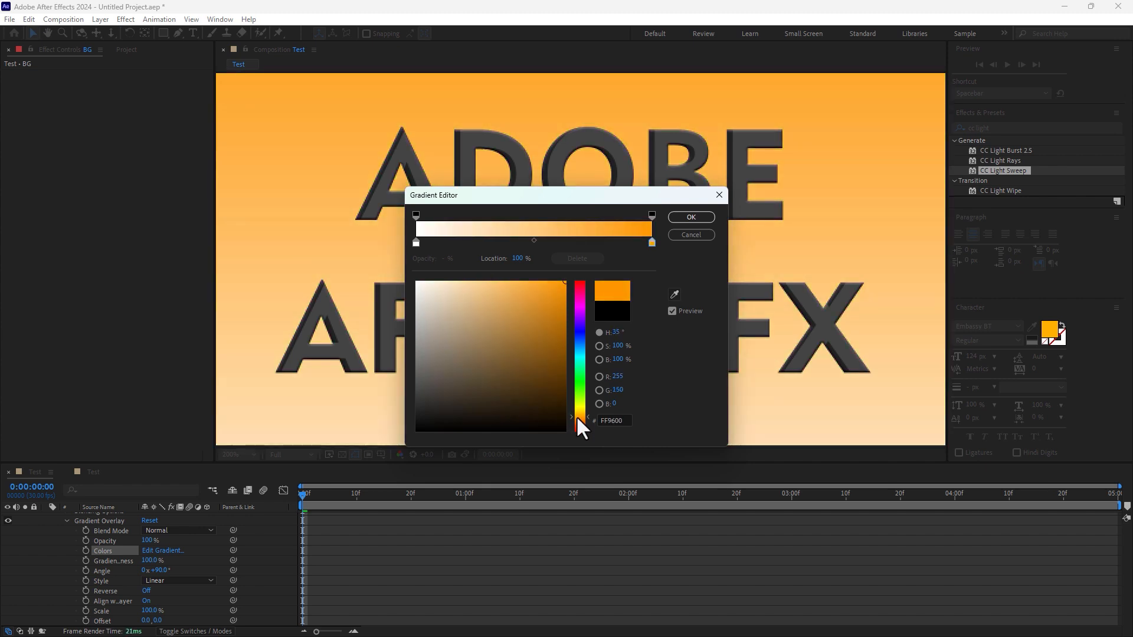
- Add a purple C600FF color stop at 55% and recolor the stop at 0% to red, FF0000
left_click(546, 243)
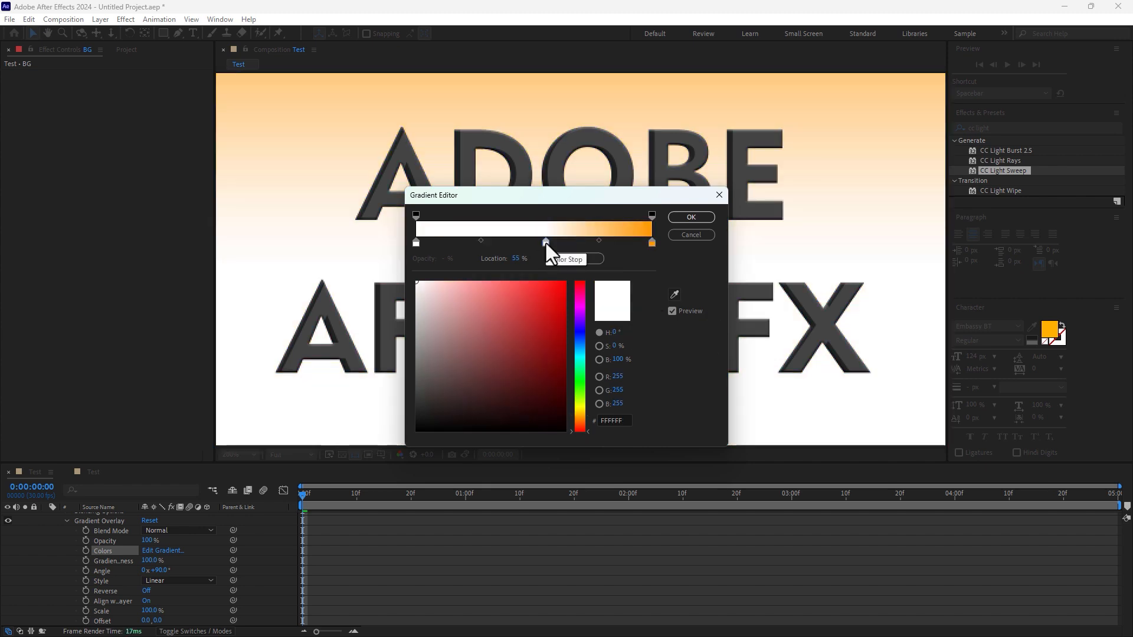
left_click_drag(578, 320, 577, 311)
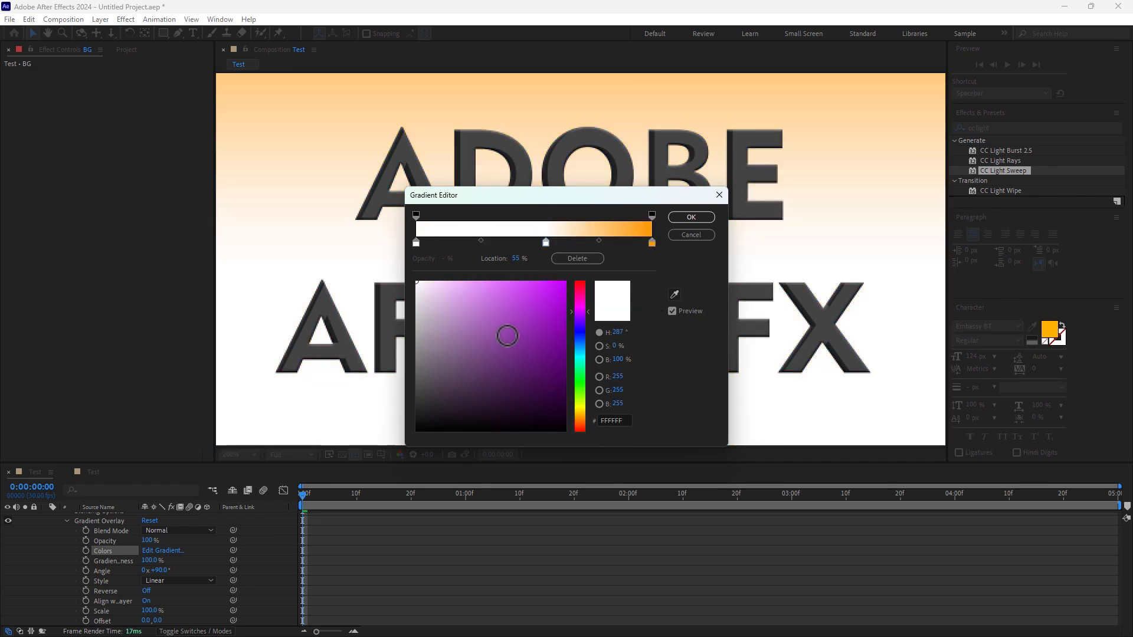
left_click_drag(506, 331, 565, 282)
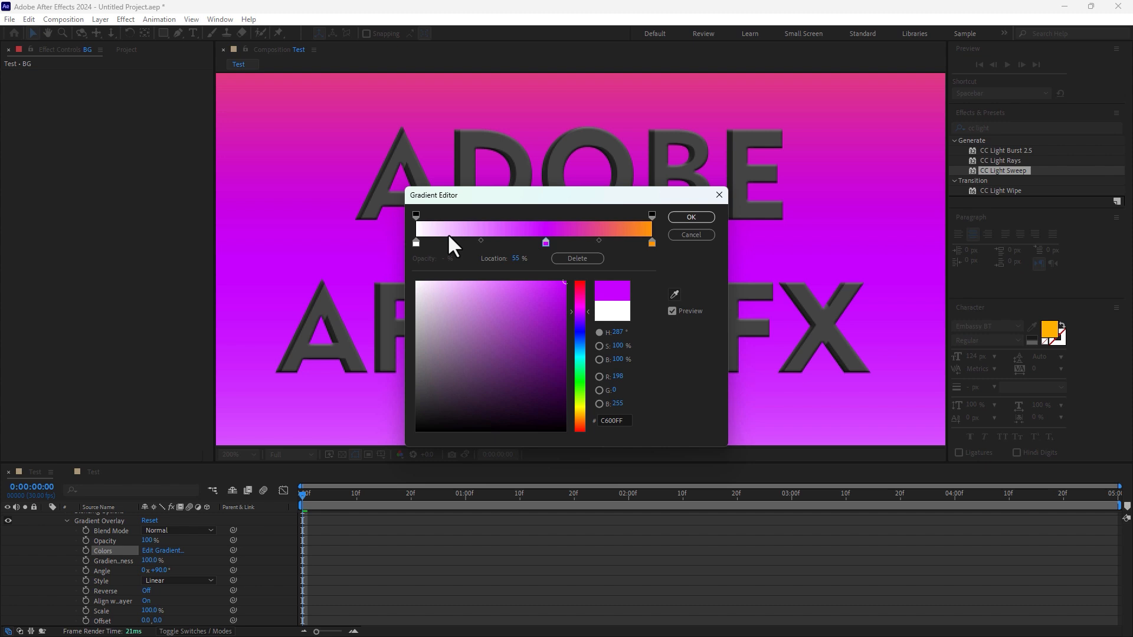
left_click(416, 242)
left_click_drag(519, 320, 595, 267)
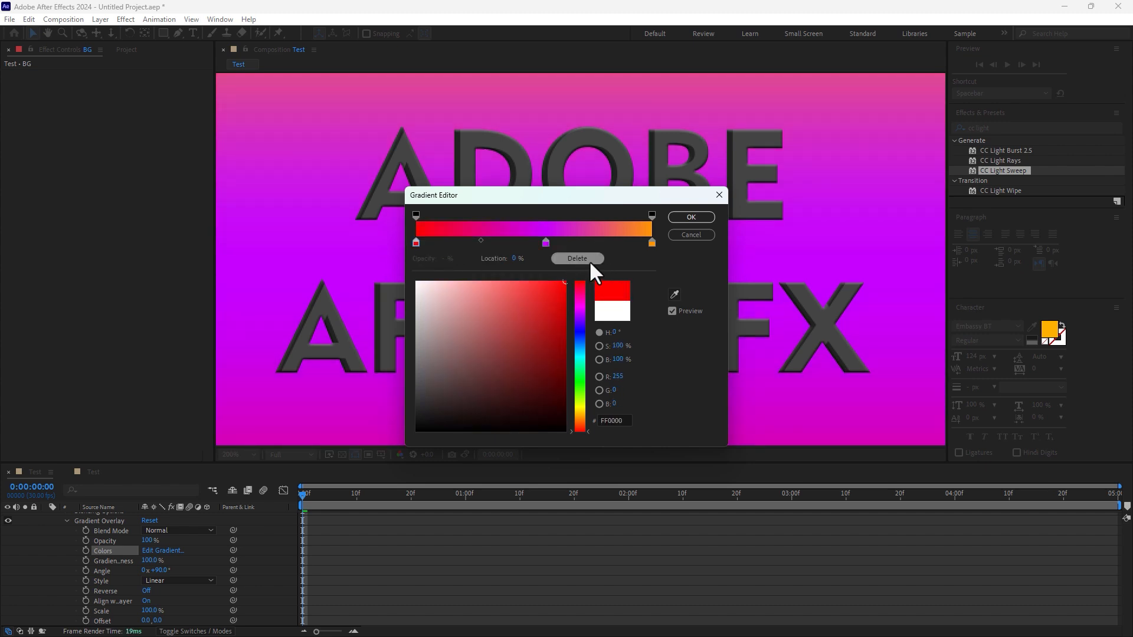
- Recolor the gradient's 55% stop to cyan and add a green 00FF0C color stop at 29.8%
left_click(545, 241)
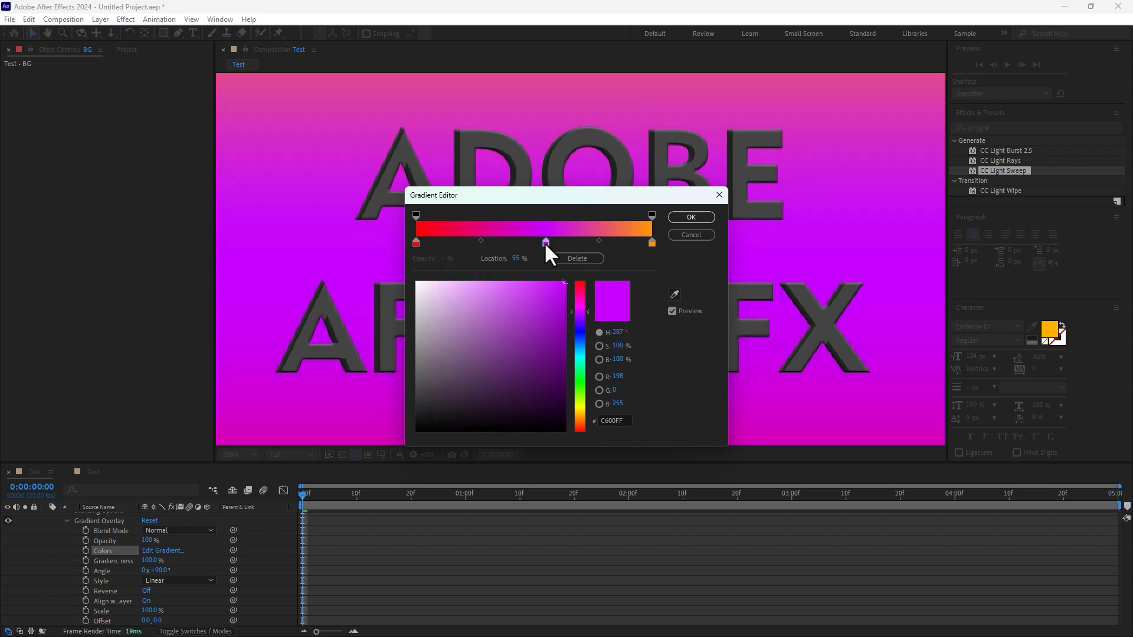
left_click(579, 357)
left_click(486, 242)
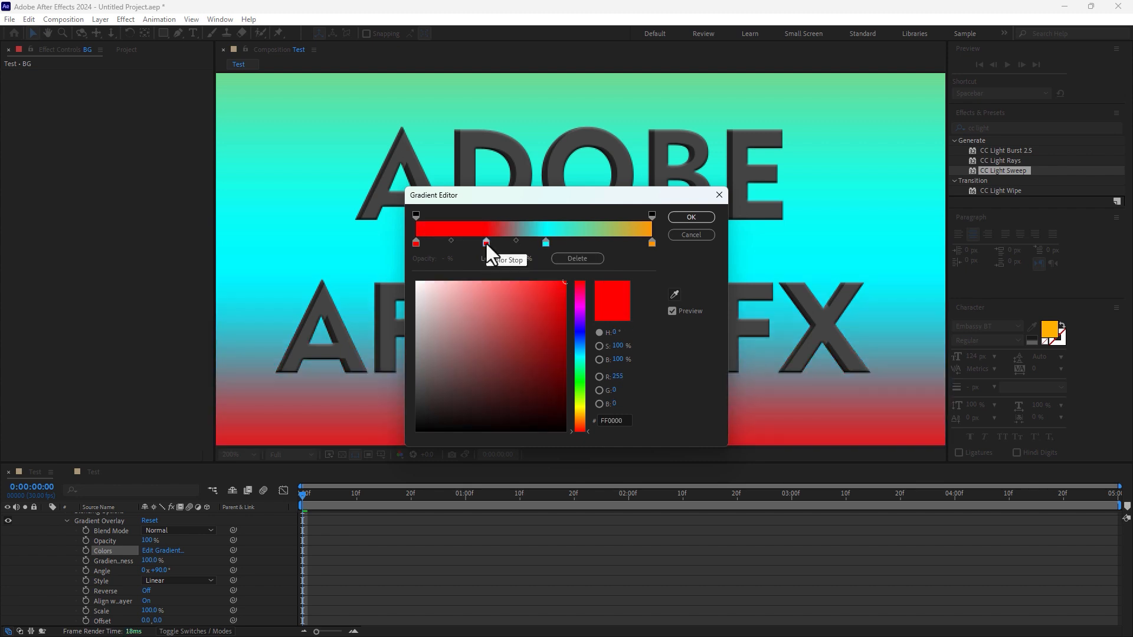
left_click_drag(577, 405, 579, 384)
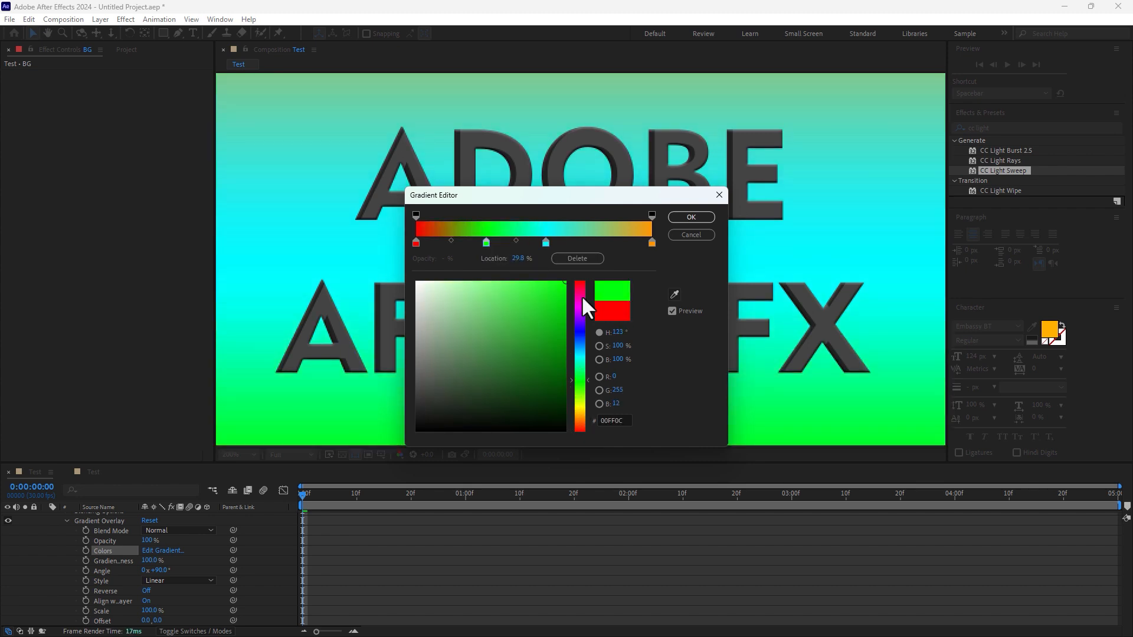
- Add a blue 0600FF color stop at 78.3% and apply the edited gradient to the BG layer
left_click(600, 242)
left_click(577, 331)
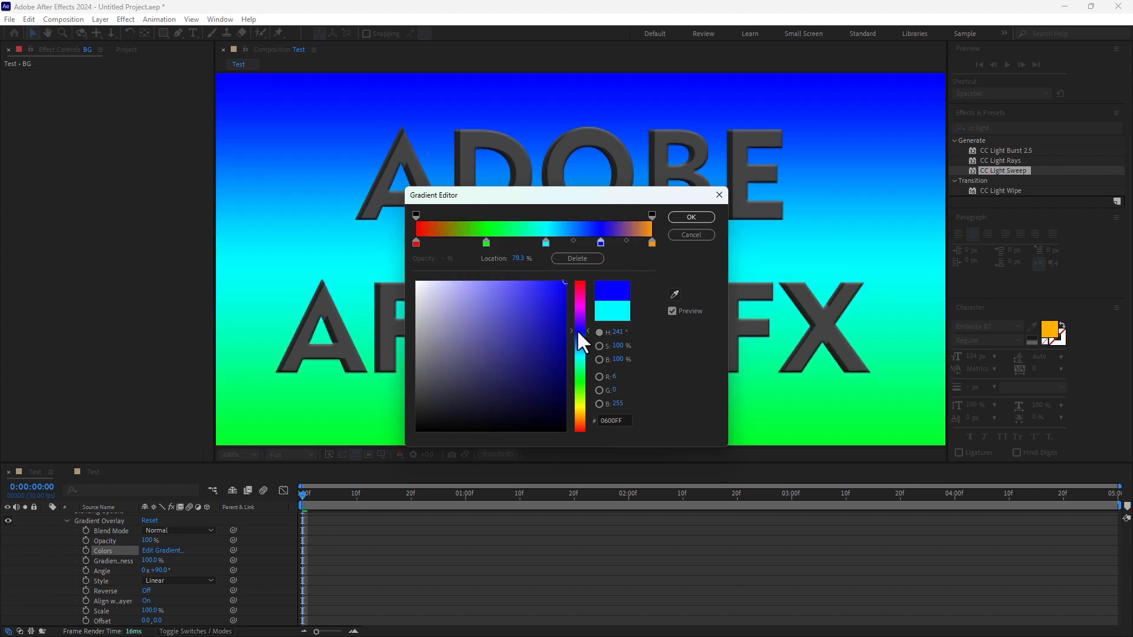
left_click(689, 216)
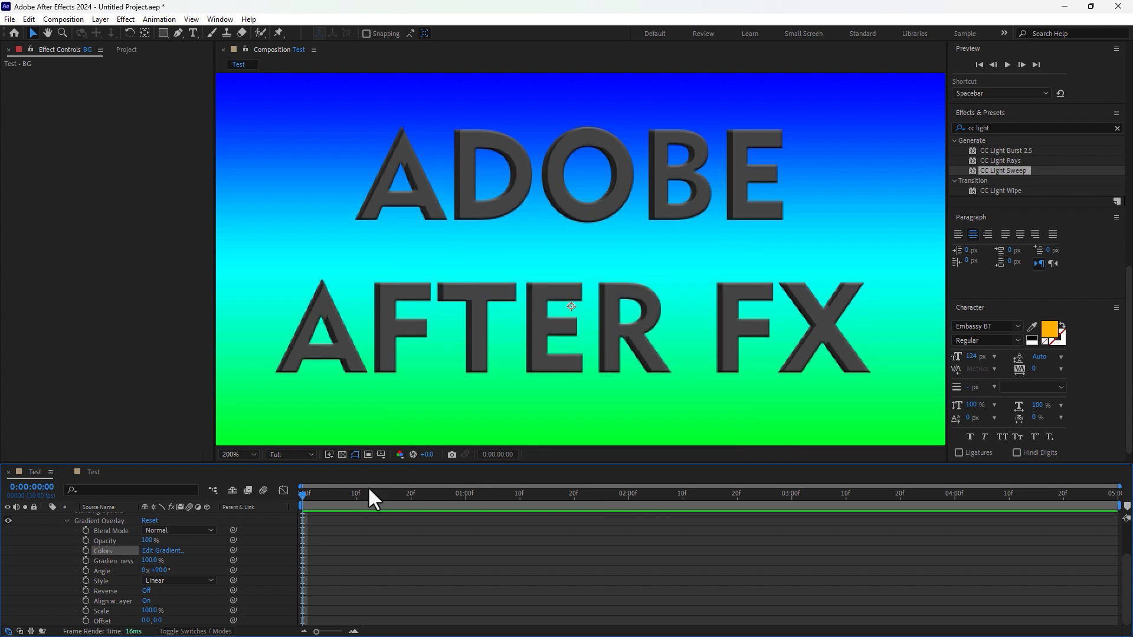
- Reopen the BG gradient for editing and try lowering the end opacity stop to 81%
scroll(516, 295, "down", 1)
scroll(517, 295, "down", 1)
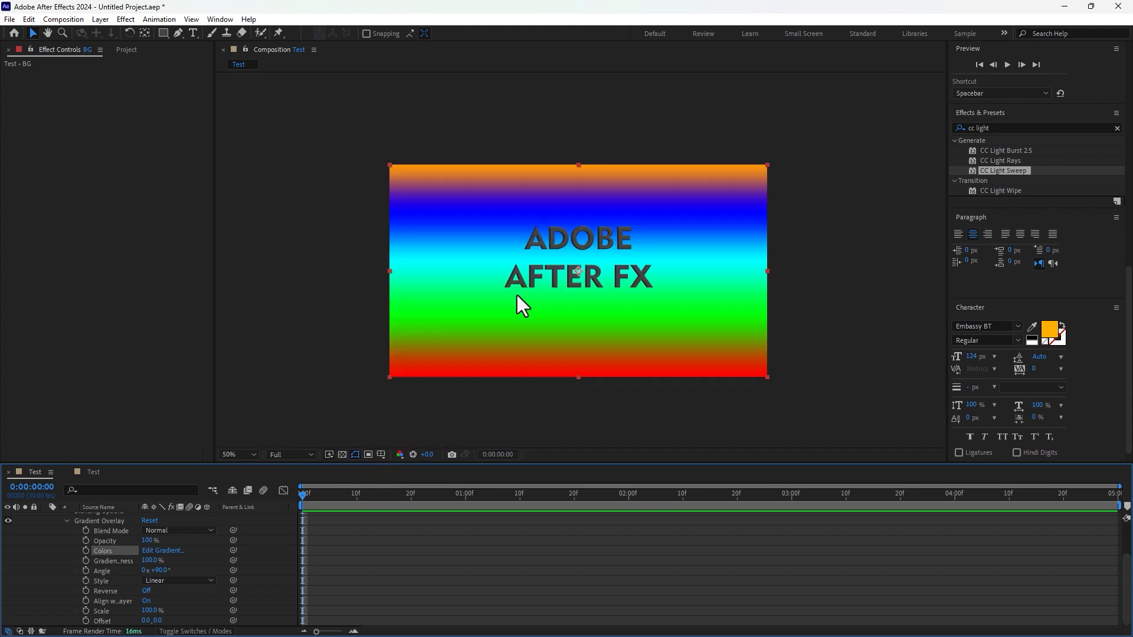
scroll(517, 295, "up", 1)
scroll(516, 295, "down", 1)
scroll(97, 536, "up", 2)
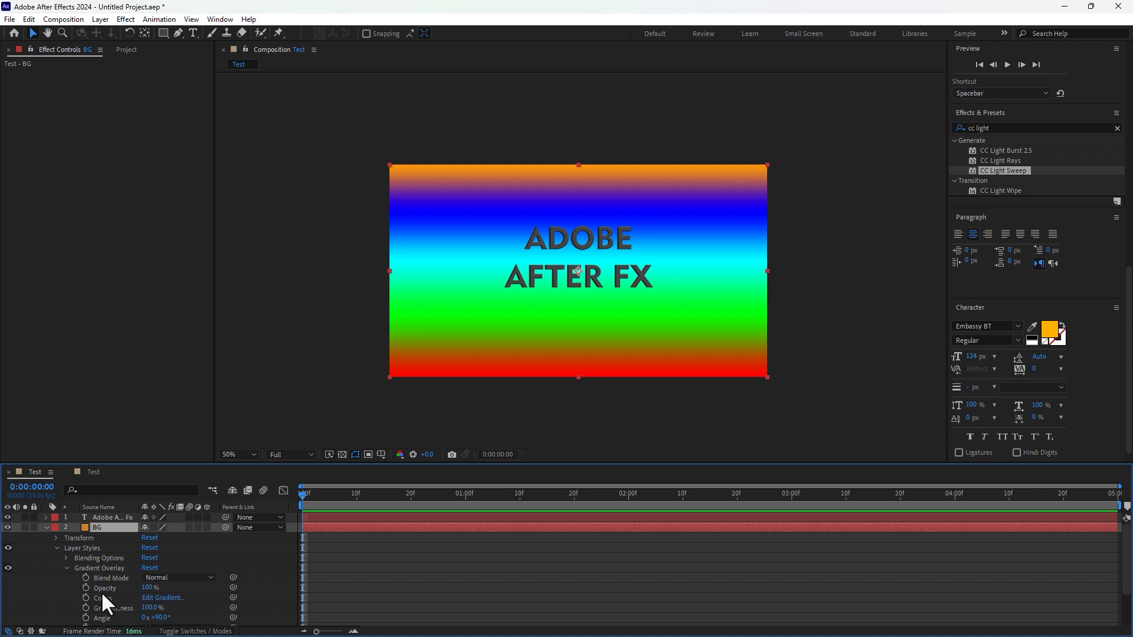
left_click(162, 598)
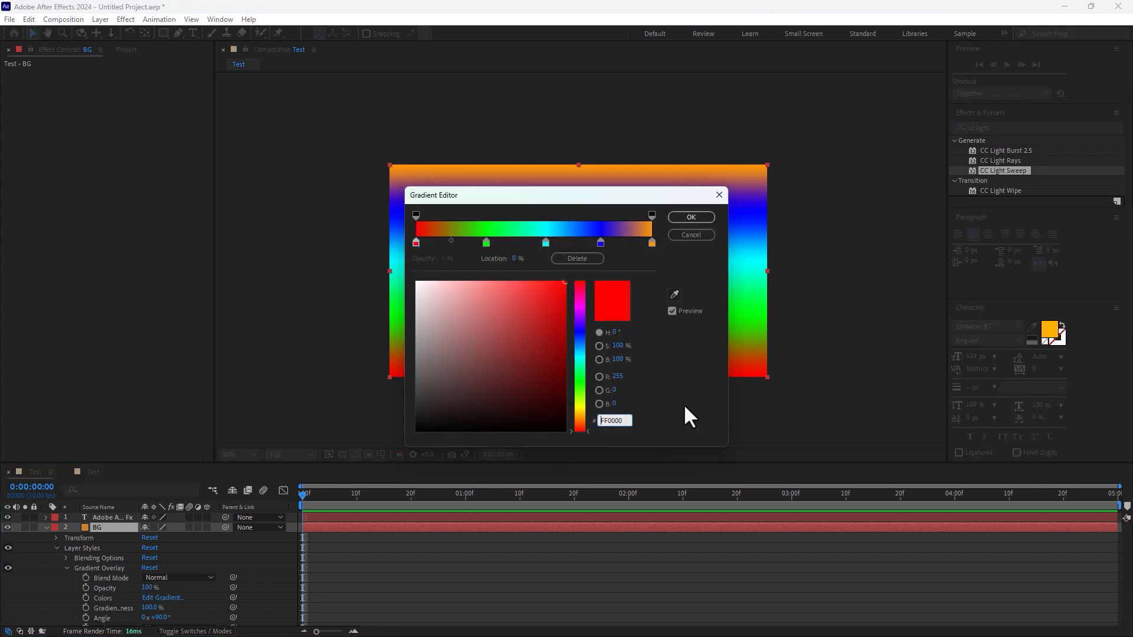
left_click(652, 215)
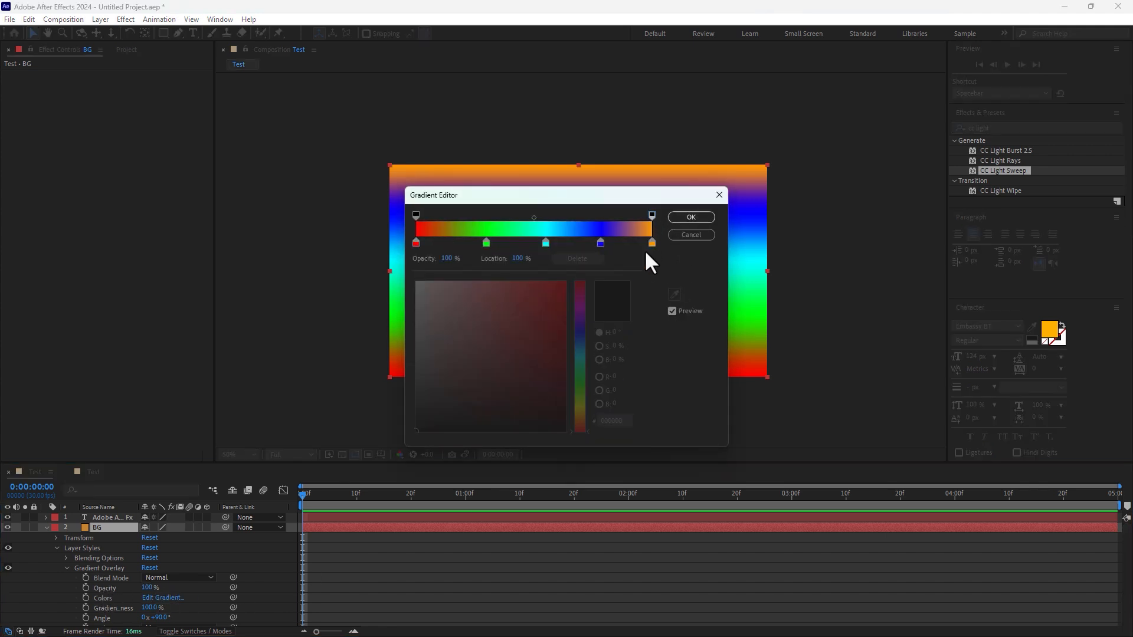
left_click_drag(447, 259, 416, 282)
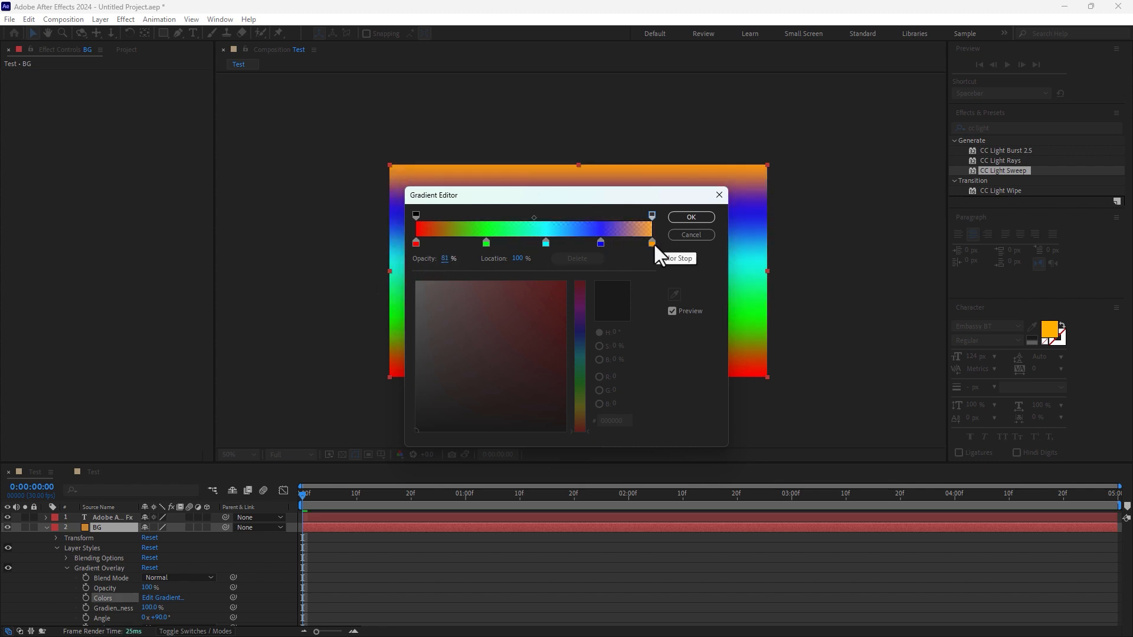
left_click(652, 242)
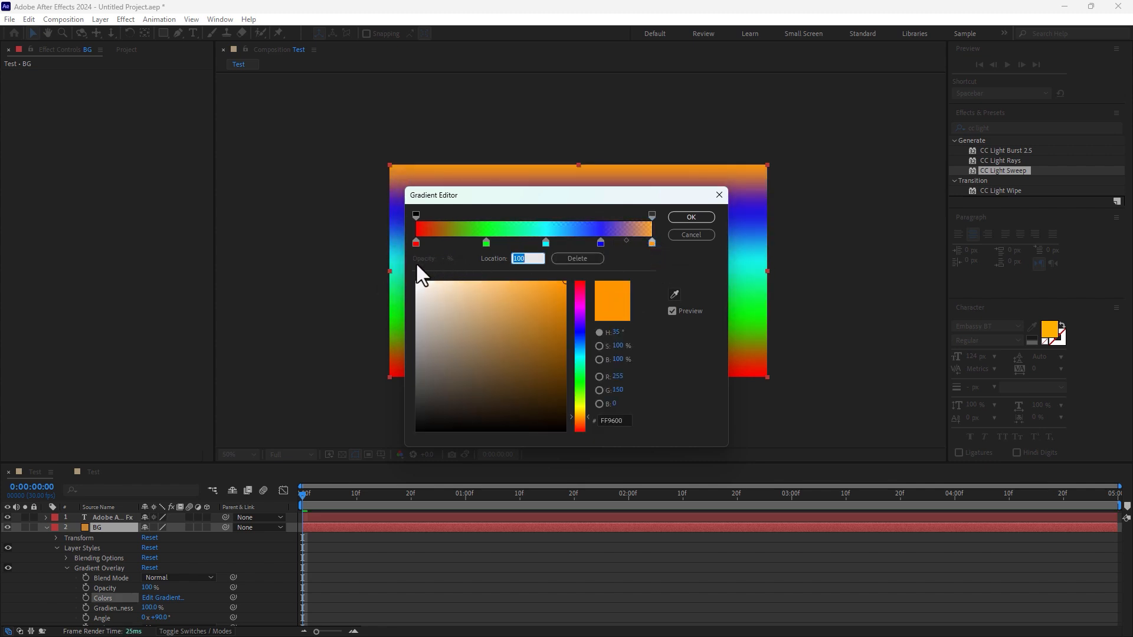
- Try a new opacity stop at 54% with 0% and 100% opacity, then discard the gradient edits
left_click(545, 241)
left_click(543, 216)
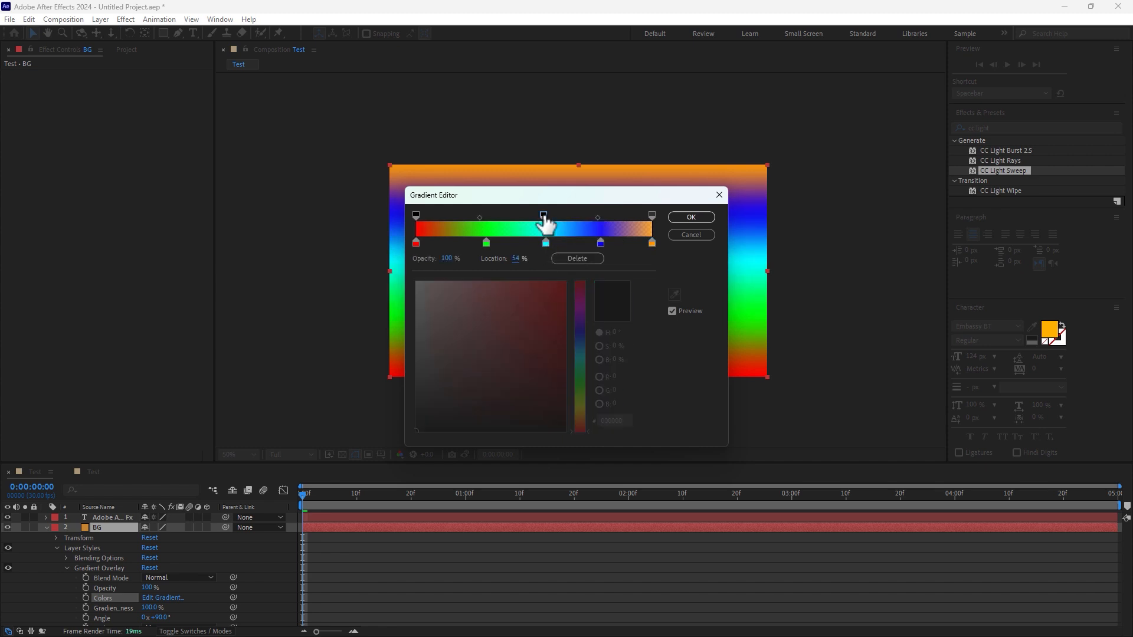
left_click(446, 259)
type("0")
key("Return")
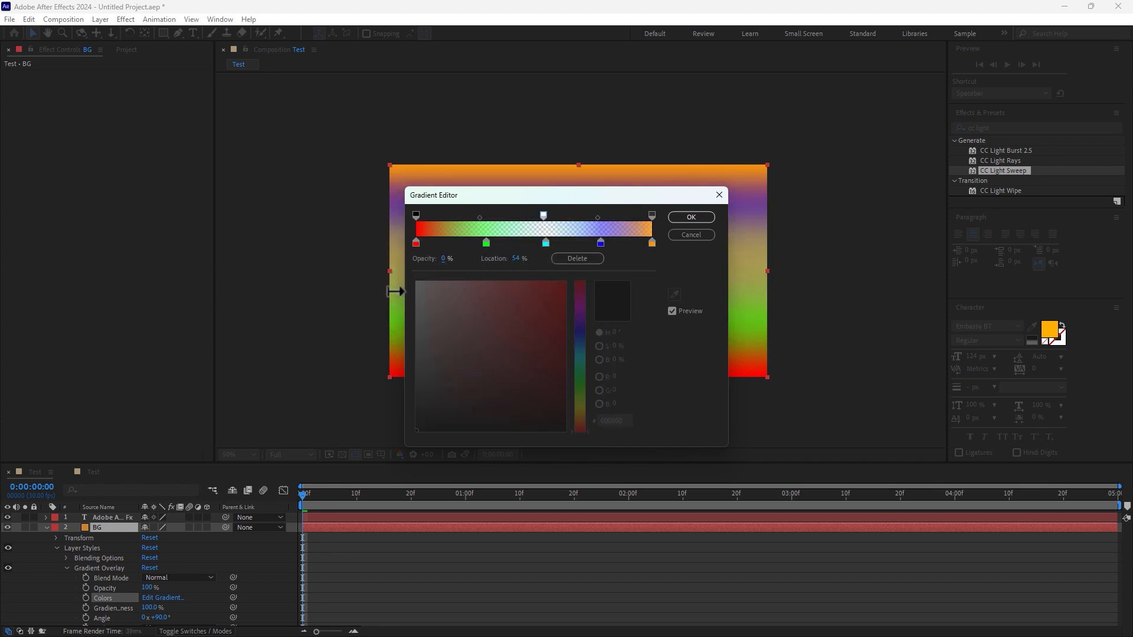
left_click_drag(443, 259, 469, 263)
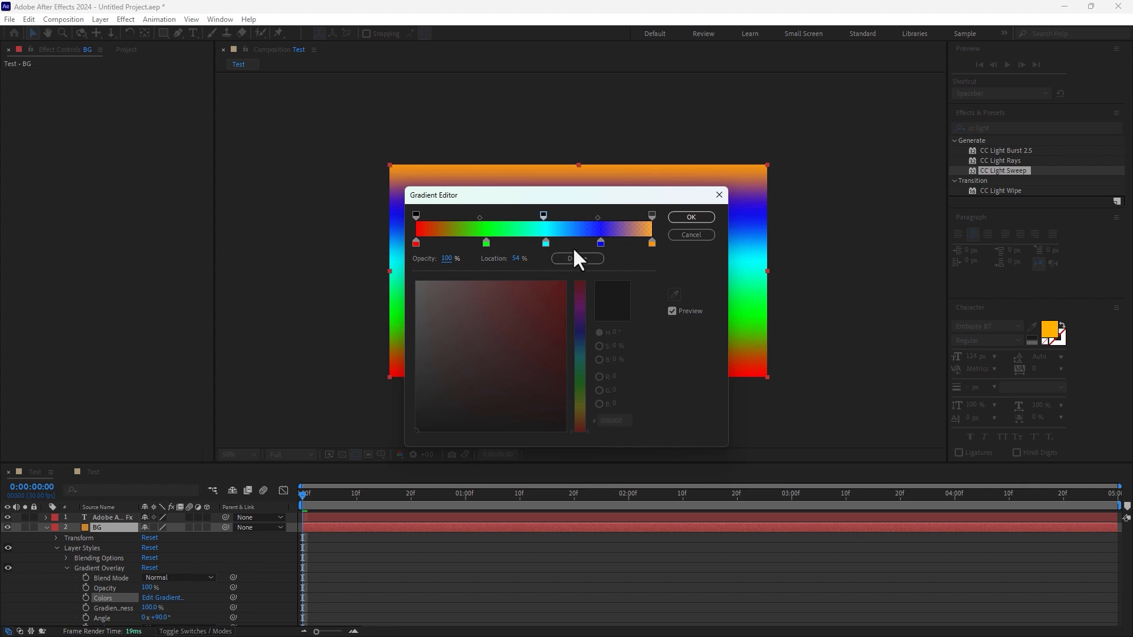
left_click(702, 236)
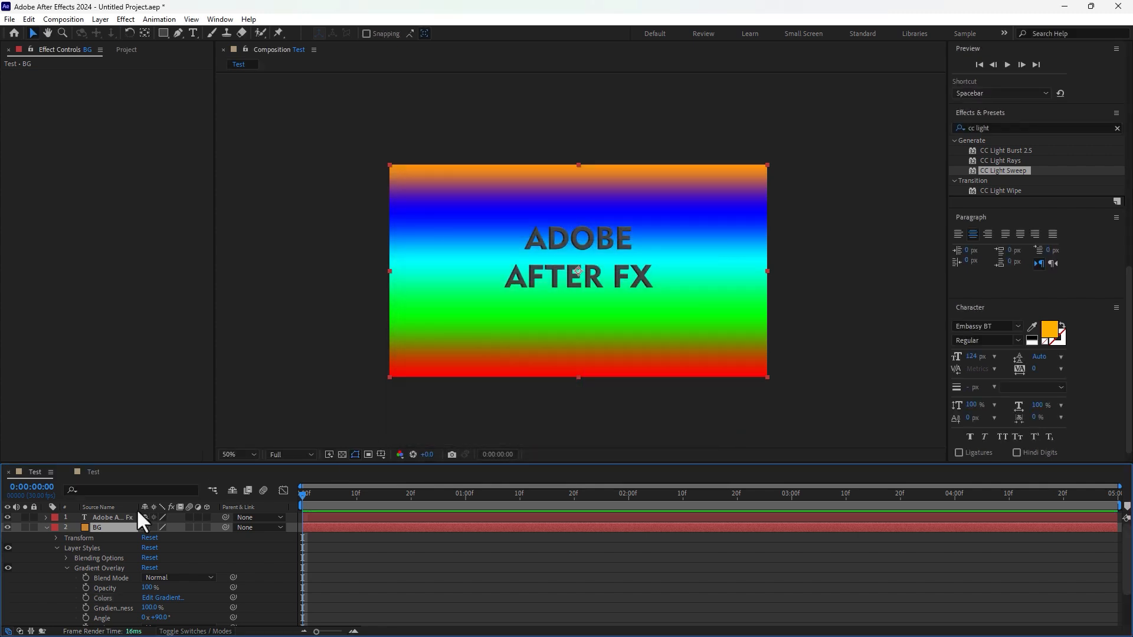
scroll(101, 575, "down", 2)
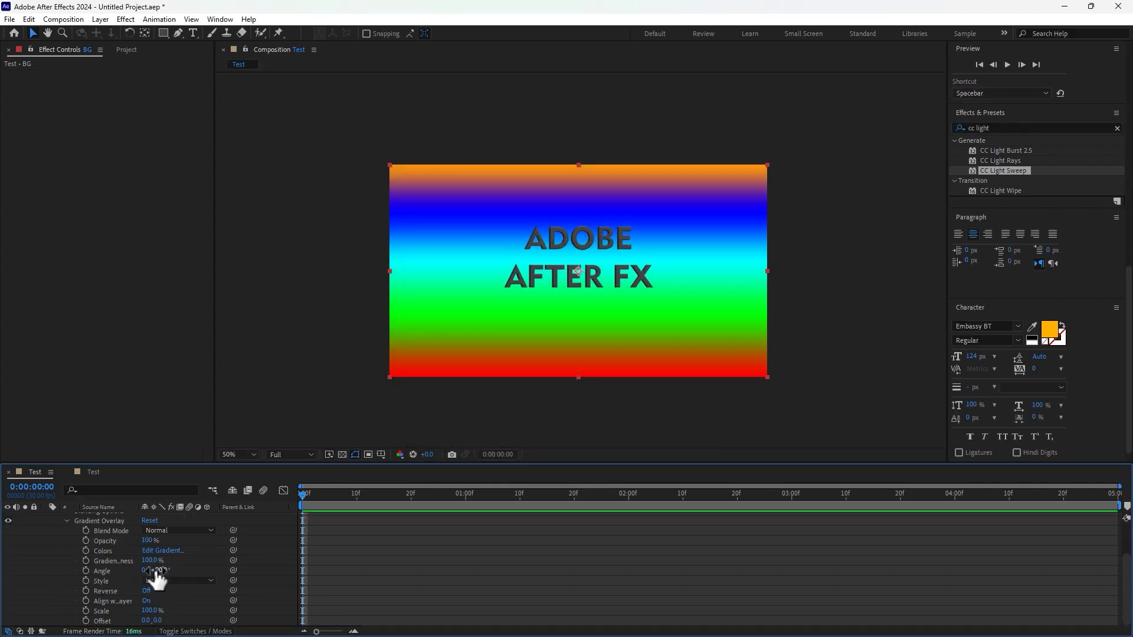
- Rotate the BG gradient's angle to 165° and try the Radial and Angle styles before returning to Linear
left_click_drag(156, 571, 197, 568)
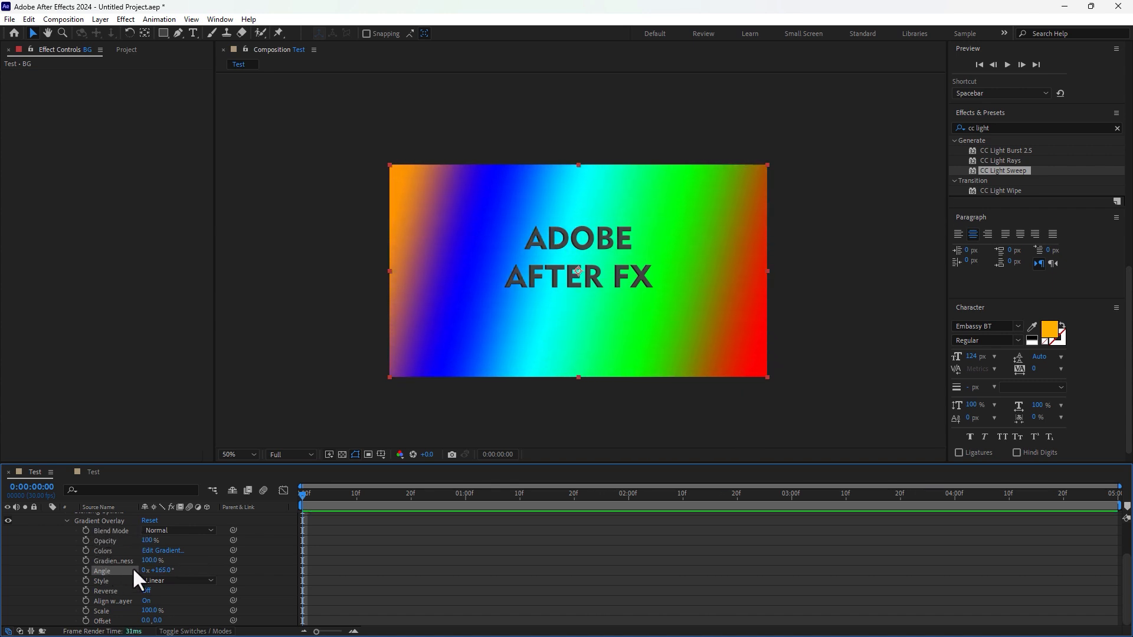
left_click(156, 581)
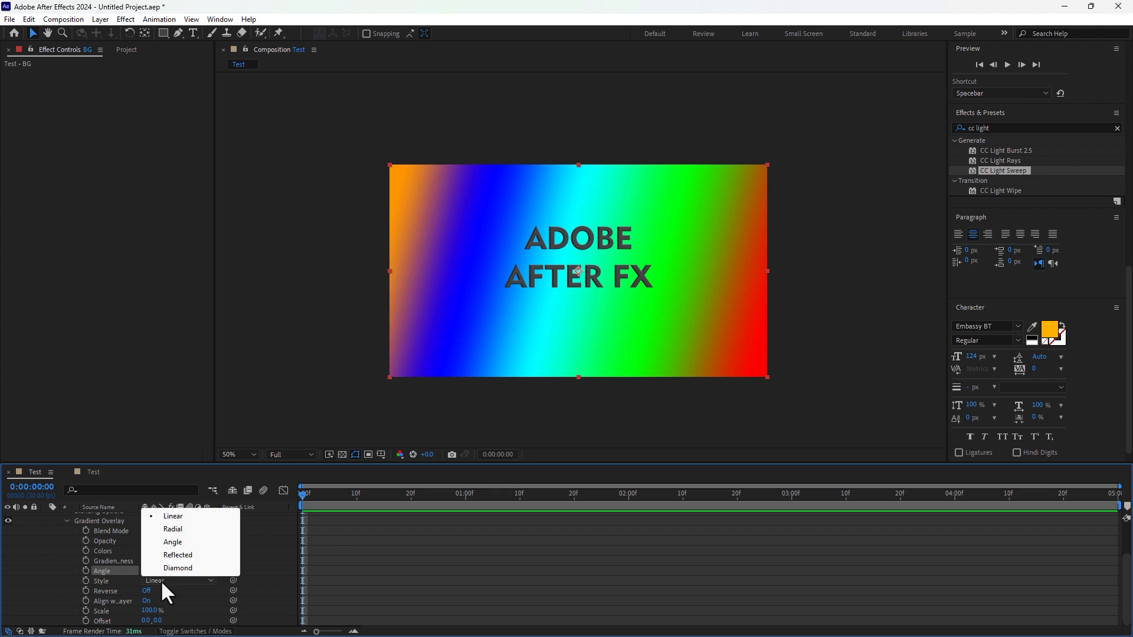
left_click(187, 530)
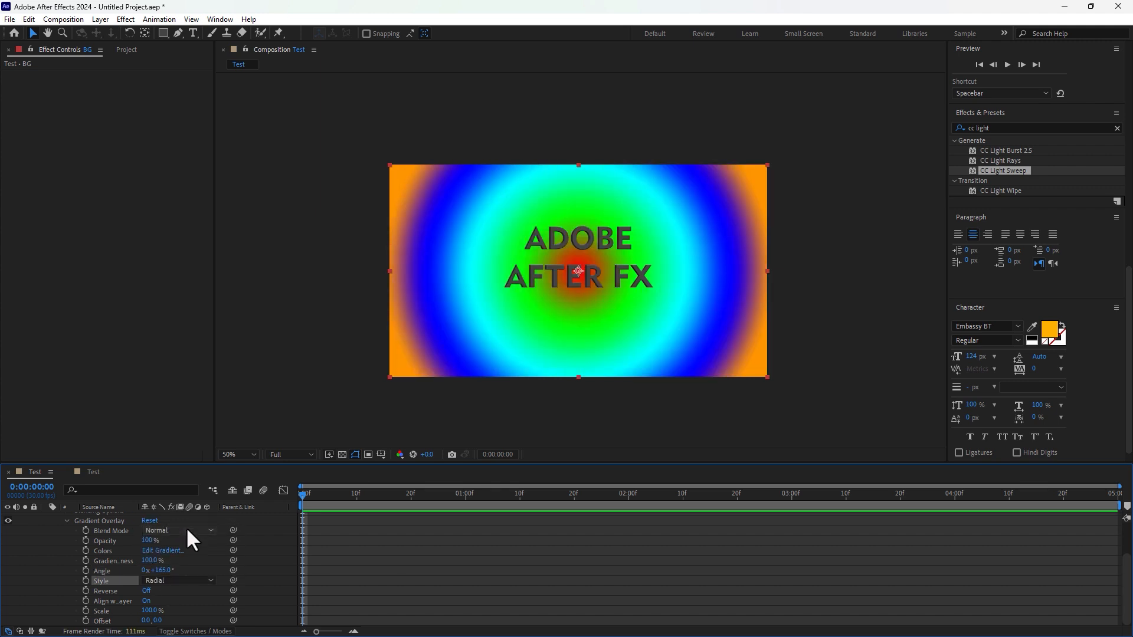
left_click(176, 580)
left_click(177, 540)
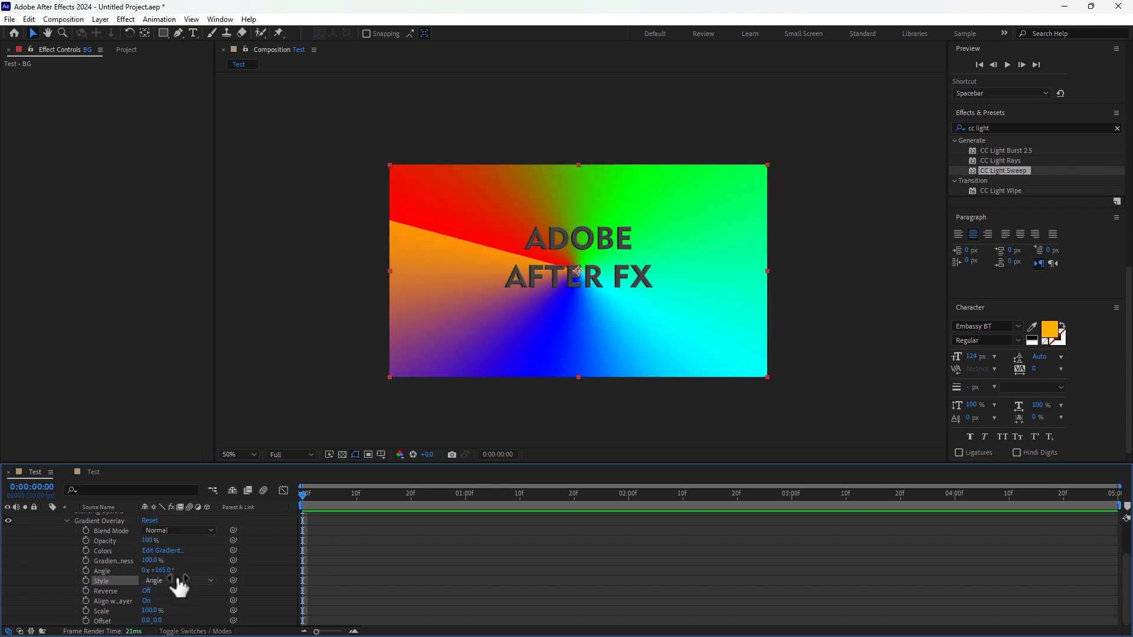
left_click(177, 580)
left_click(183, 516)
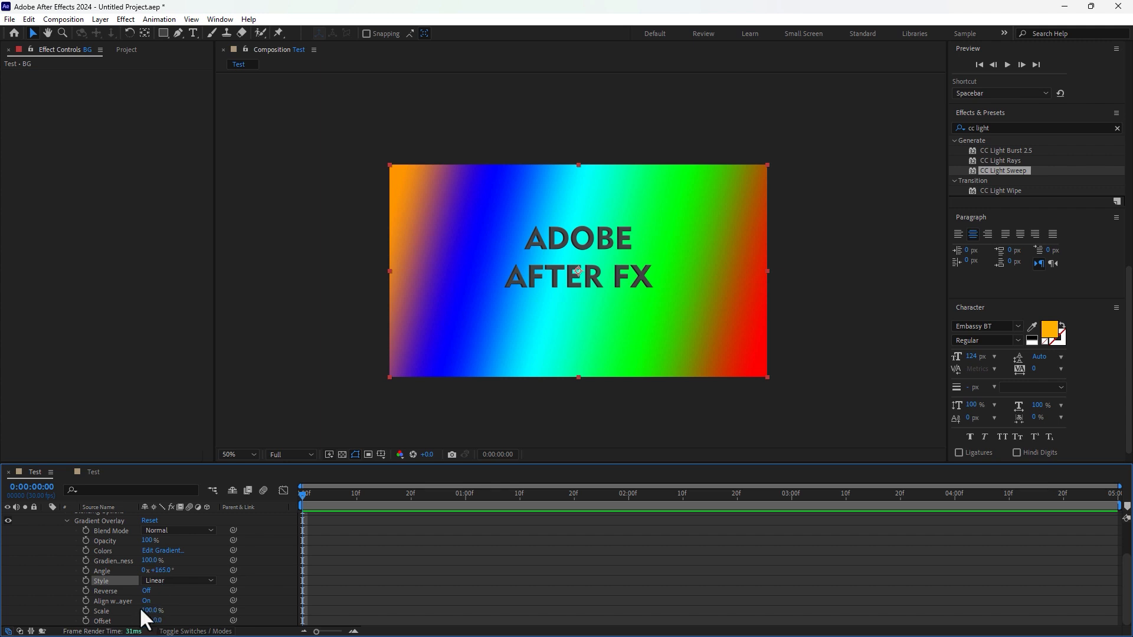
- Toggle the BG gradient's Reverse option on and off twice to compare directions, leaving it off
left_click(146, 591)
left_click(146, 591)
left_click(146, 591)
left_click(147, 590)
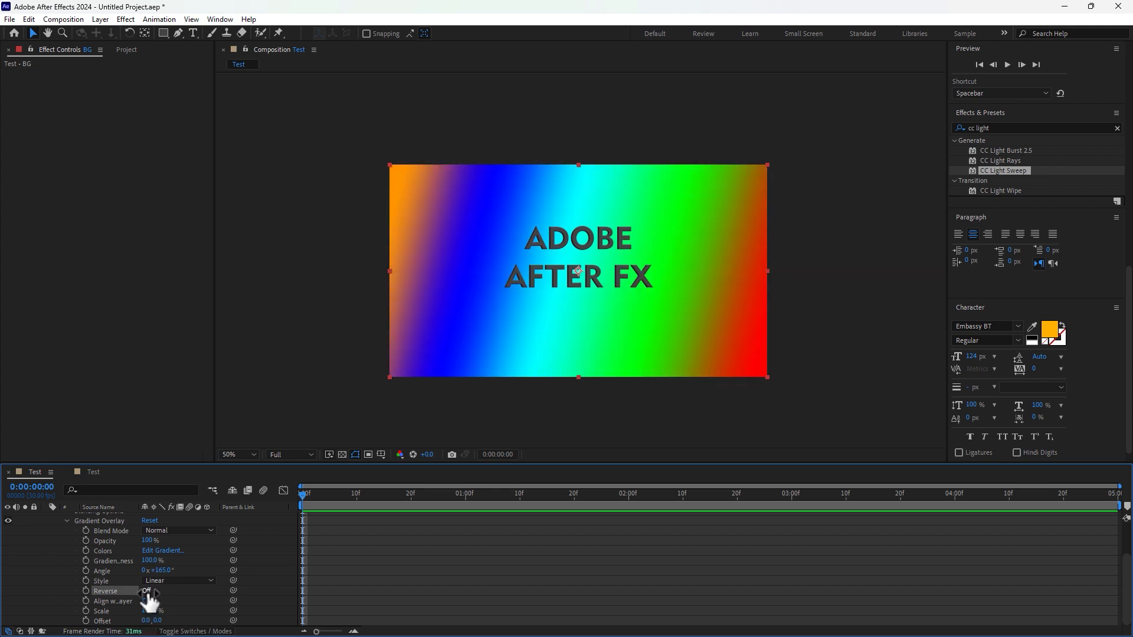
- Set the BG Gradient Overlay's scale to 132%, its smoothness to 21% and its angle to 174°
left_click_drag(145, 610, 177, 629)
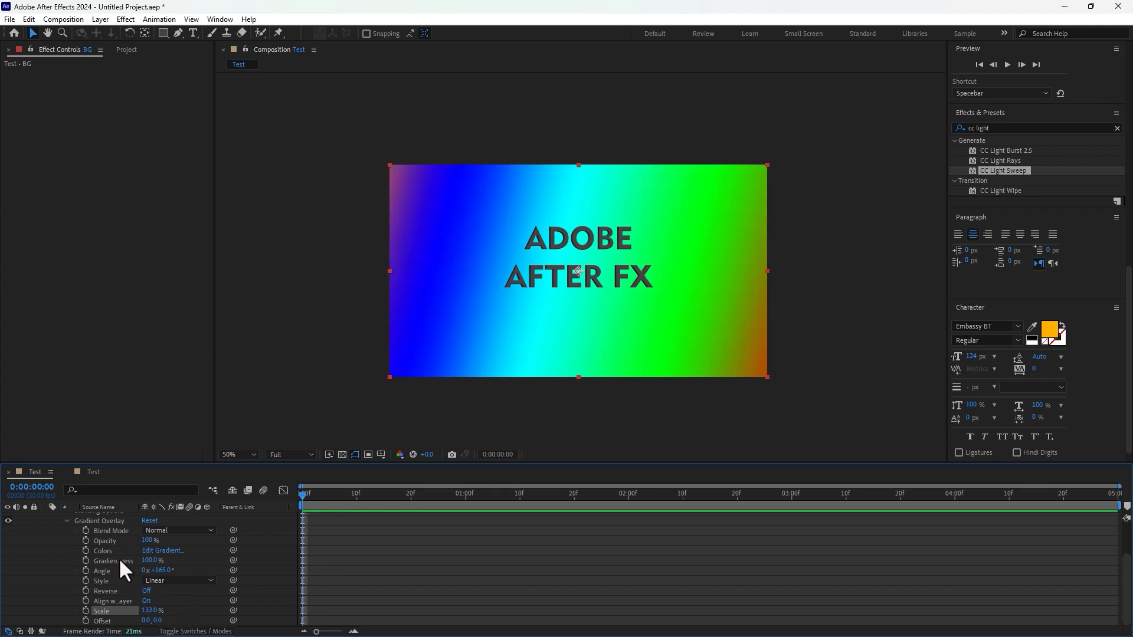
left_click_drag(149, 560, 78, 580)
mouse_move(170, 570)
left_mouse_down()
mouse_move(132, 570)
mouse_move(160, 568)
mouse_move(157, 540)
mouse_move(118, 543)
mouse_move(169, 551)
left_mouse_up()
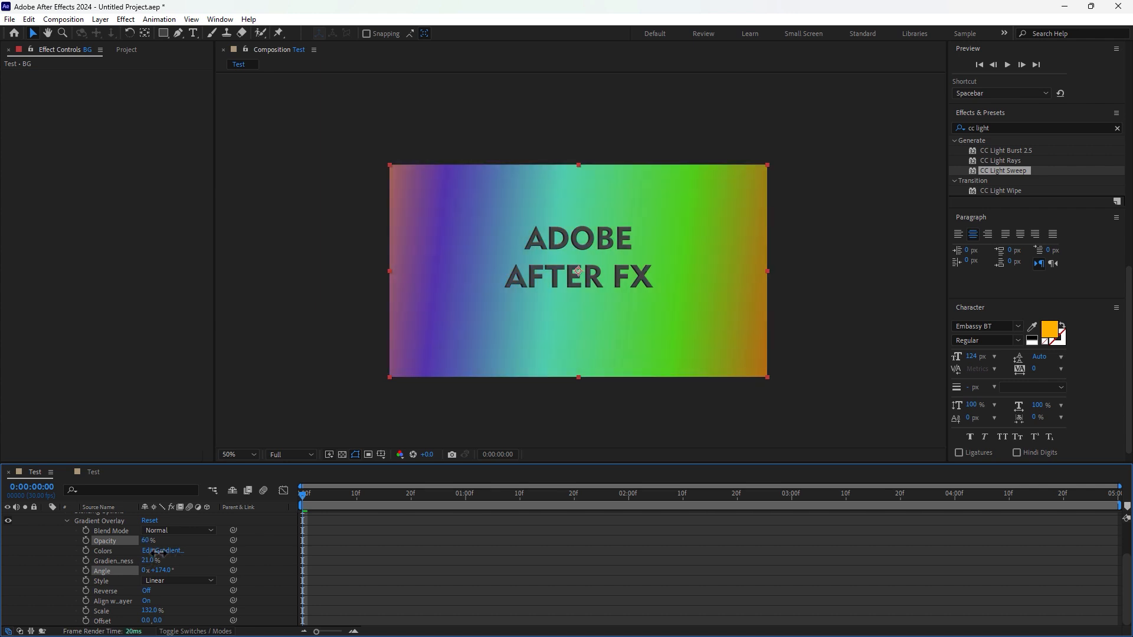
- Try the Overlay blend mode on the BG gradient overlay and restore it to Normal
left_click(180, 530)
left_click(198, 319)
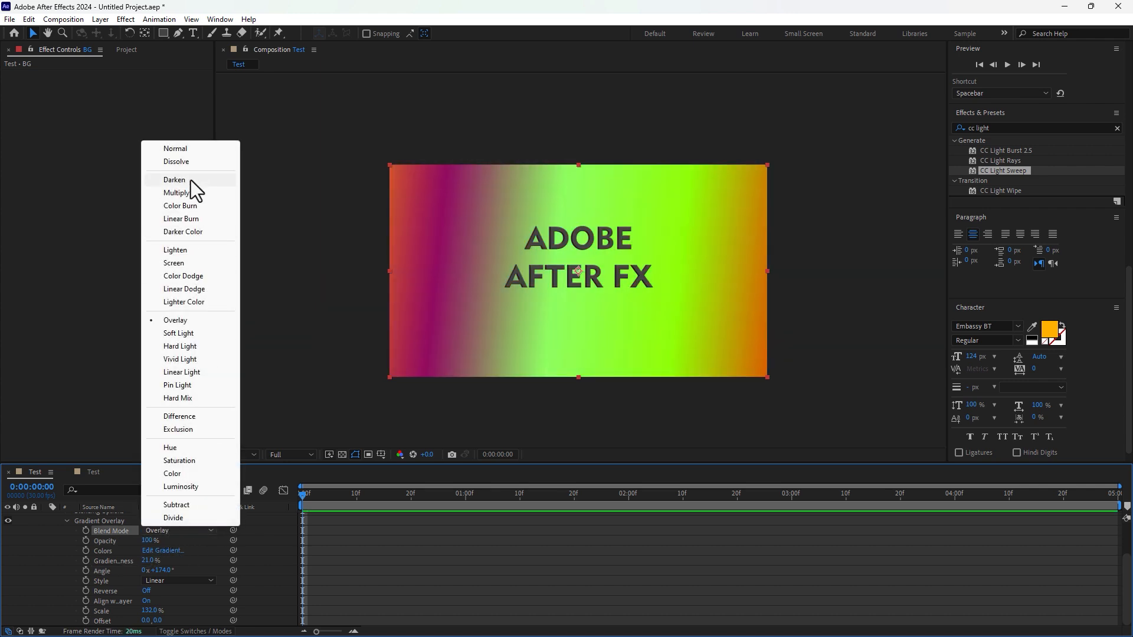
left_click(192, 149)
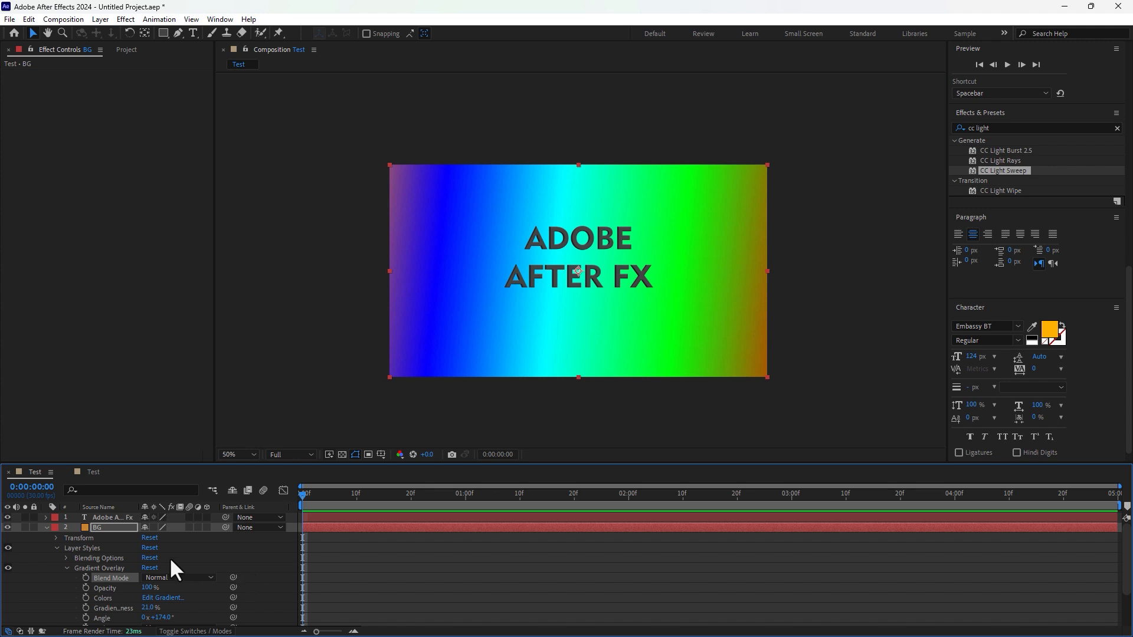
- Select the BG layer and search the effects for "4" to find the 4-Color Gradient effect
left_click(113, 527)
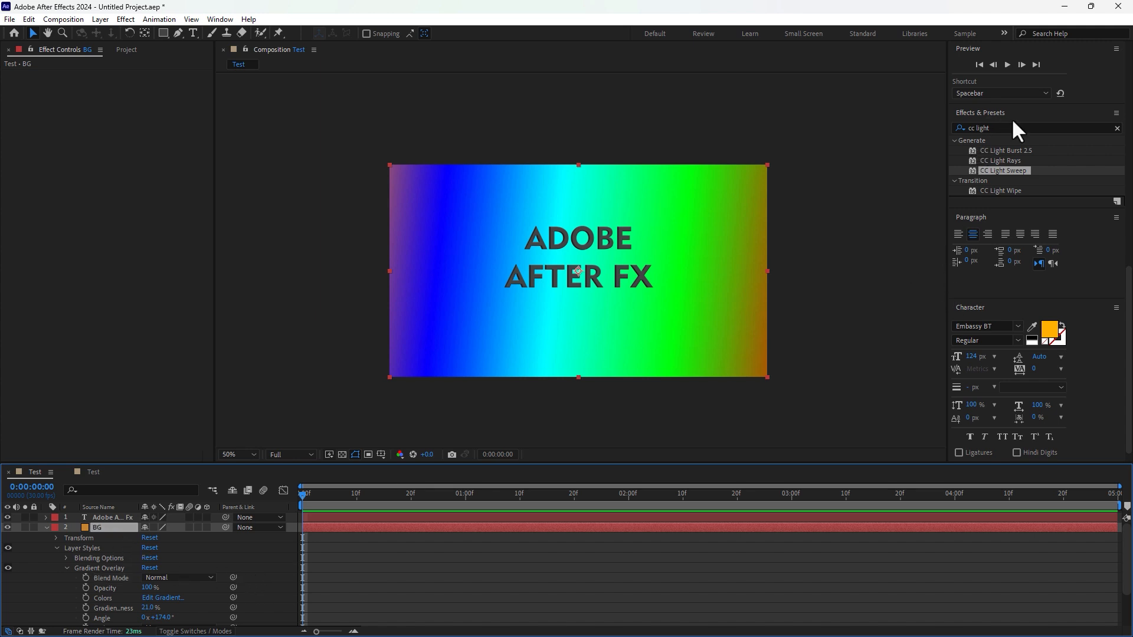
left_click(976, 128)
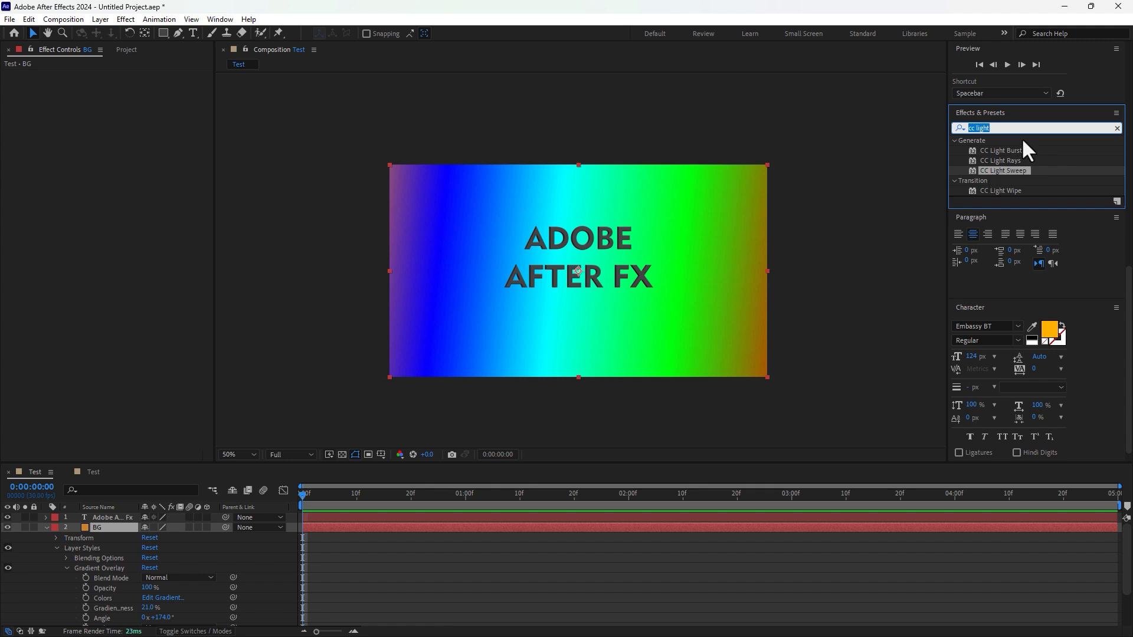
type("4")
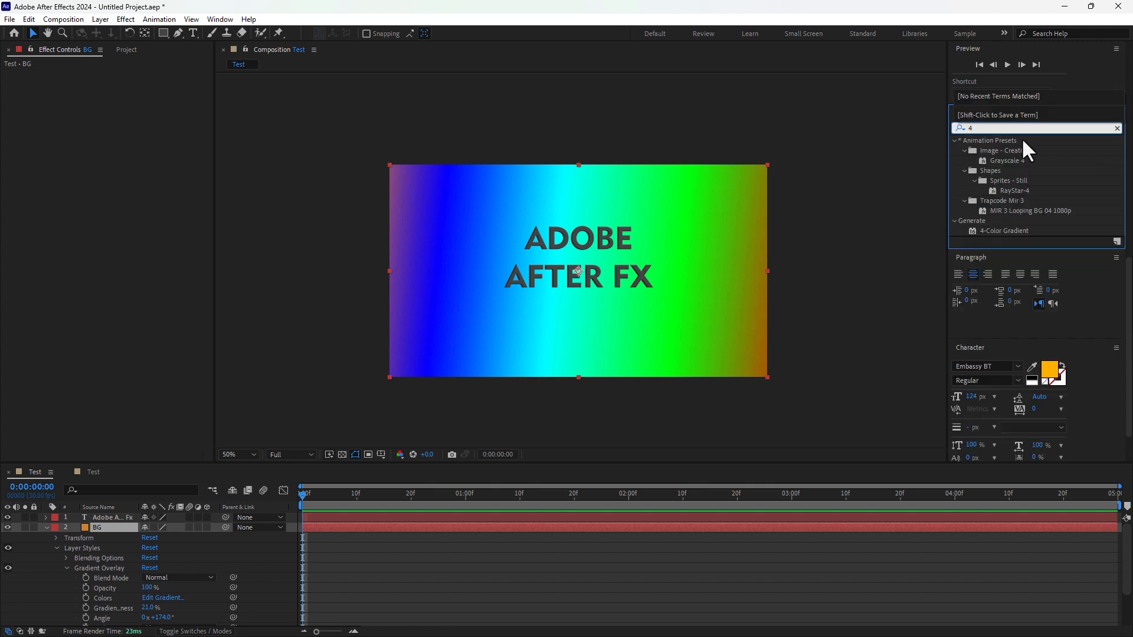
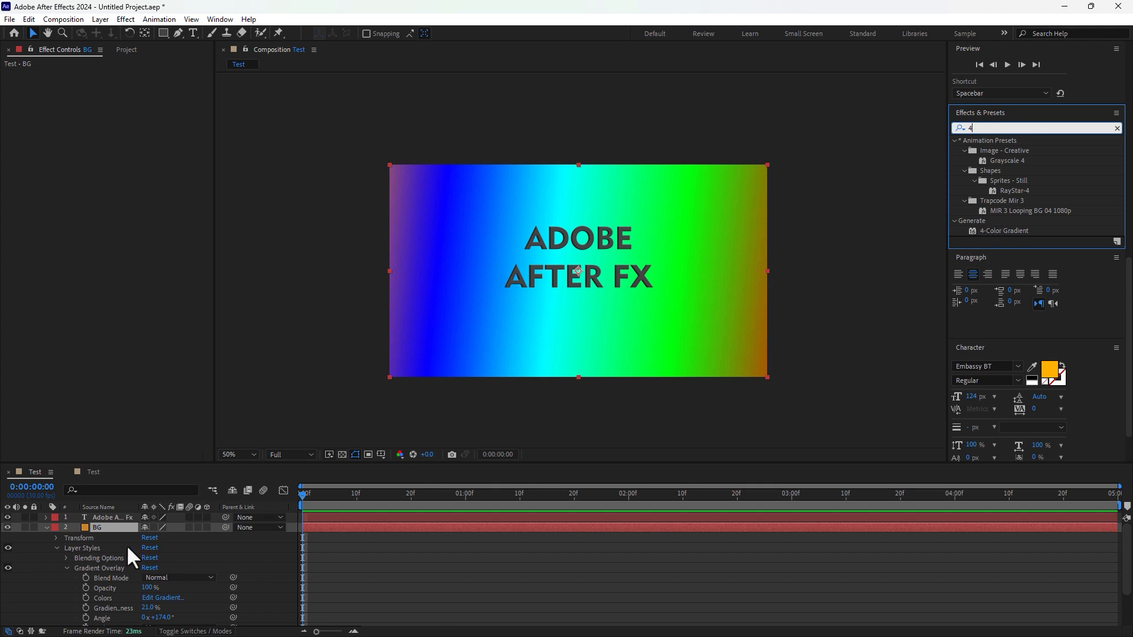
- Review the layer styles available for the BG layer, including Gradient Overlay
left_click(97, 526)
left_click(99, 20)
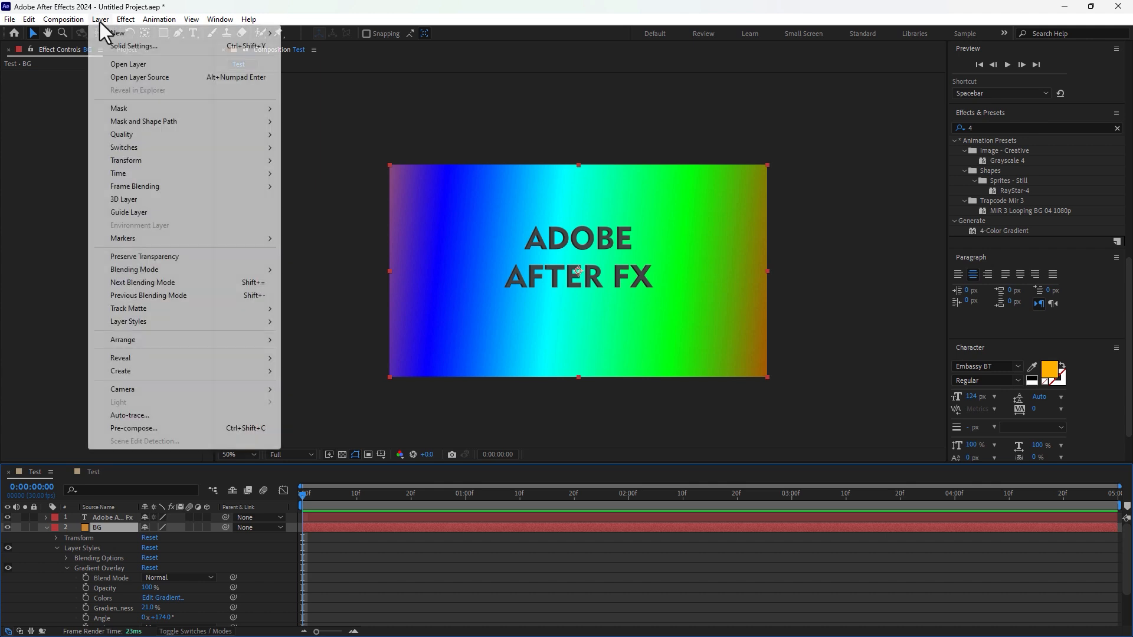
mouse_move(180, 329)
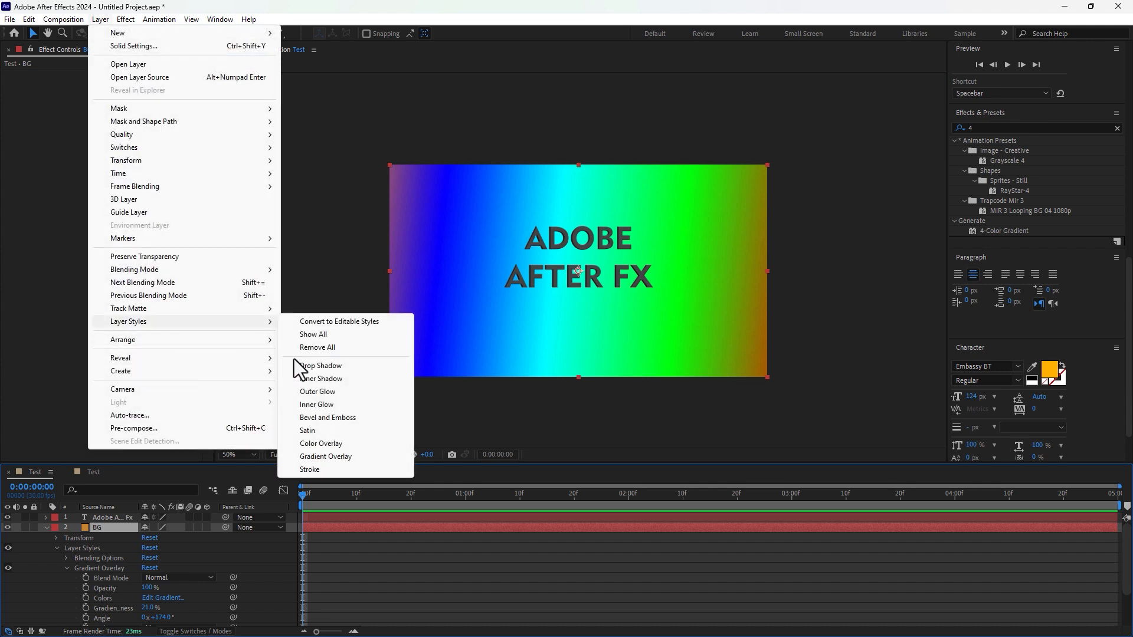
left_click(351, 462)
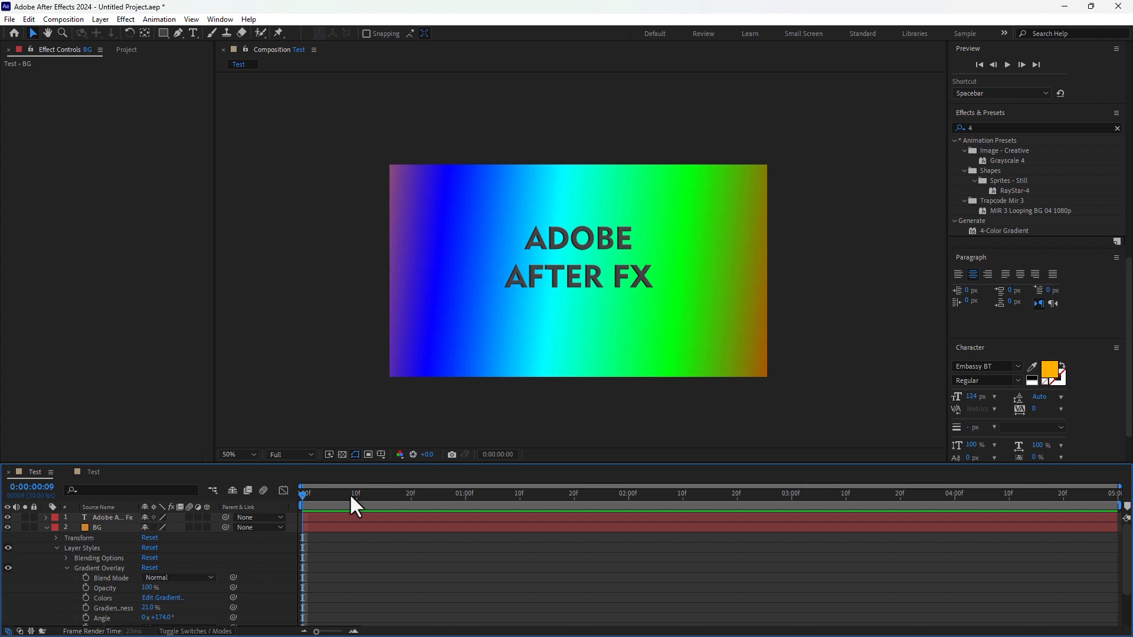
- Return the current time to 0:00:00:00 and collapse the BG layer's properties
left_click_drag(349, 492, 299, 549)
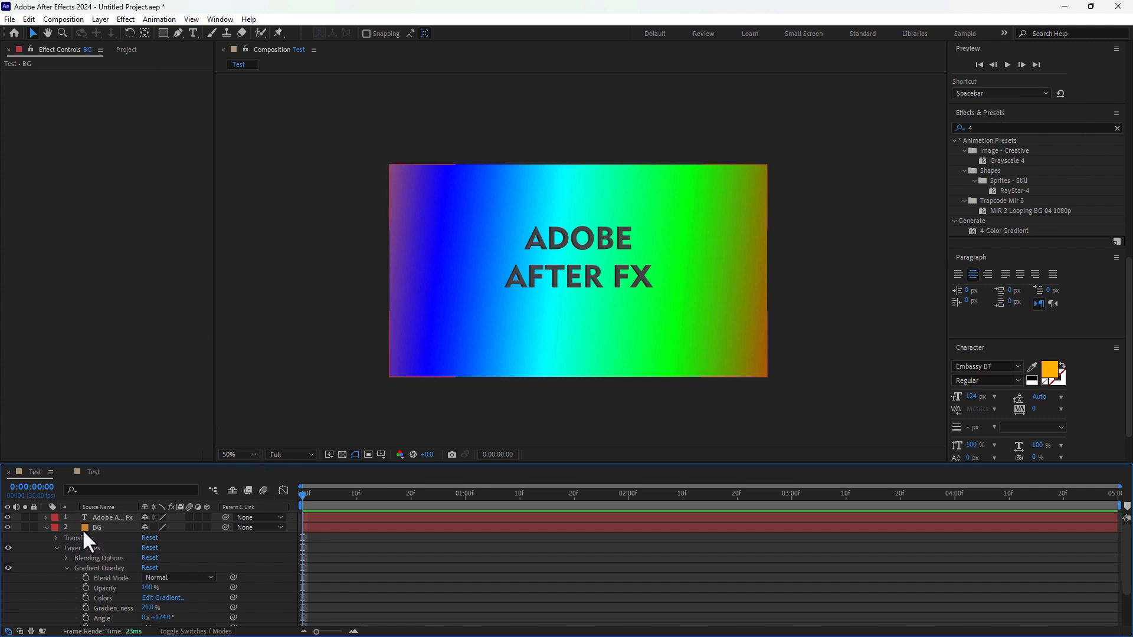
left_click(45, 528)
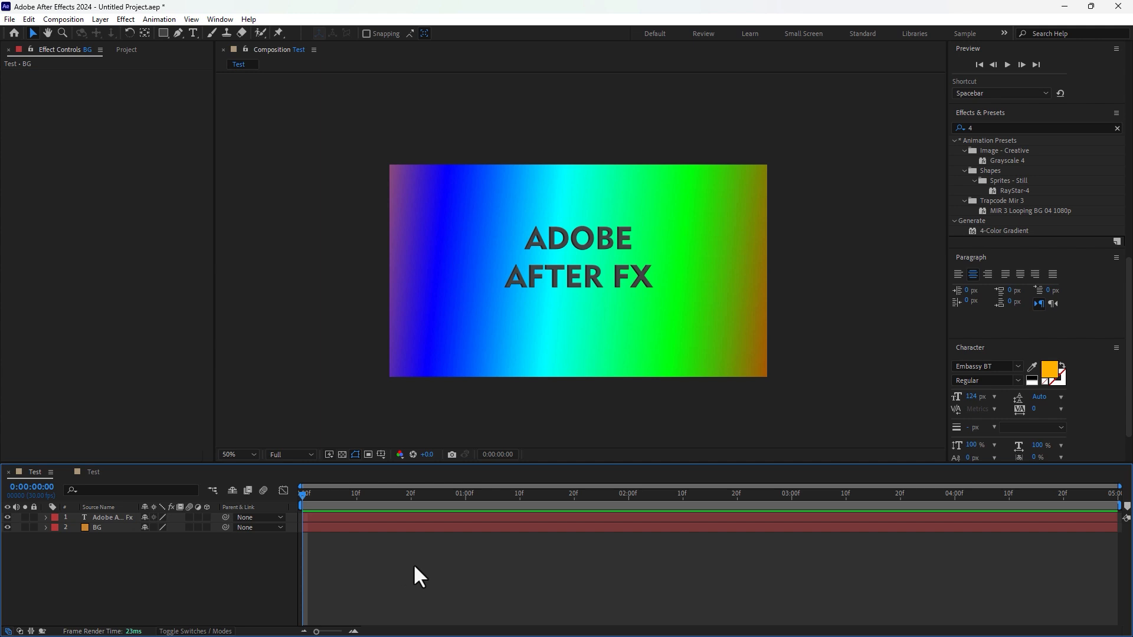